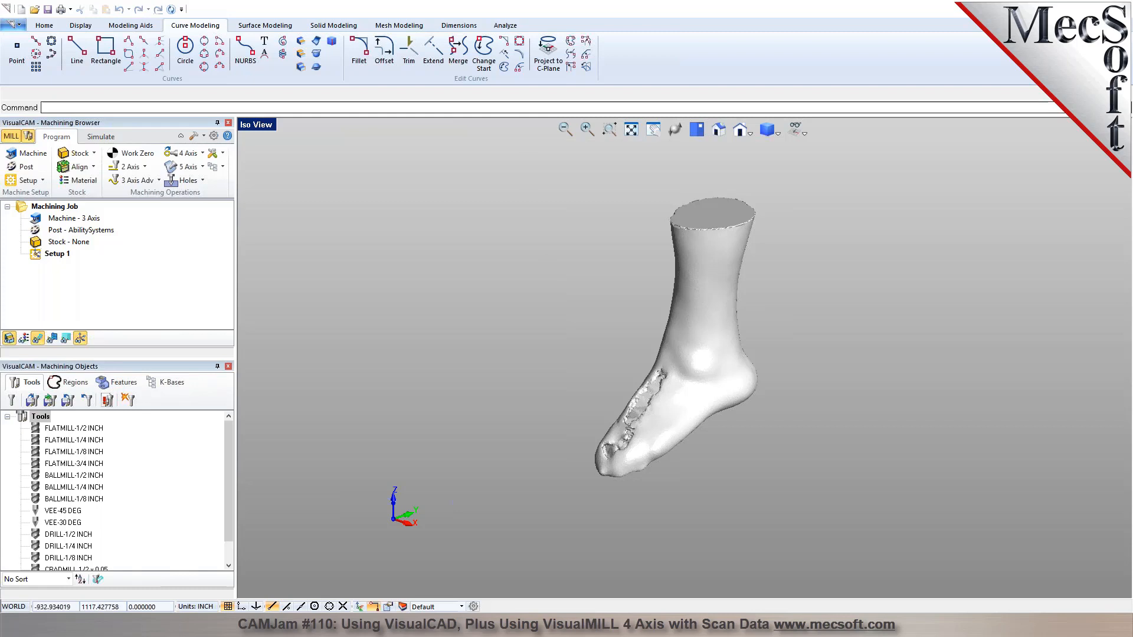
# Check the foot mesh's X, Y and Z lengths in the part information.
pyautogui.click(507, 26)
pyautogui.click(162, 53)
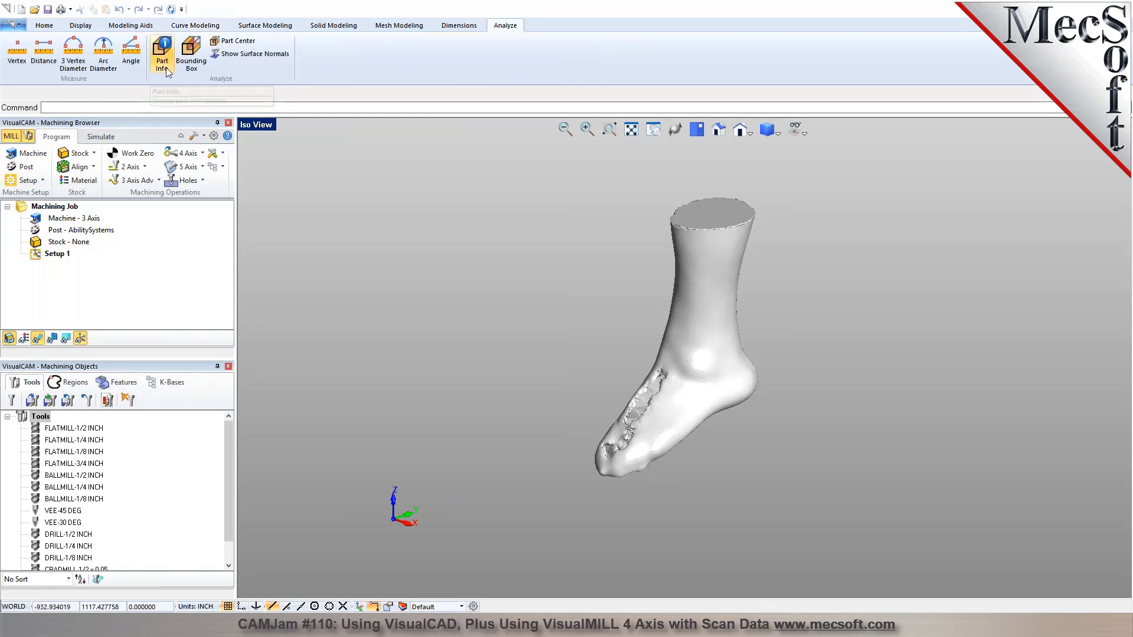
pyautogui.click(561, 343)
pyautogui.moveTo(584, 342); pyautogui.dragTo(617, 343)
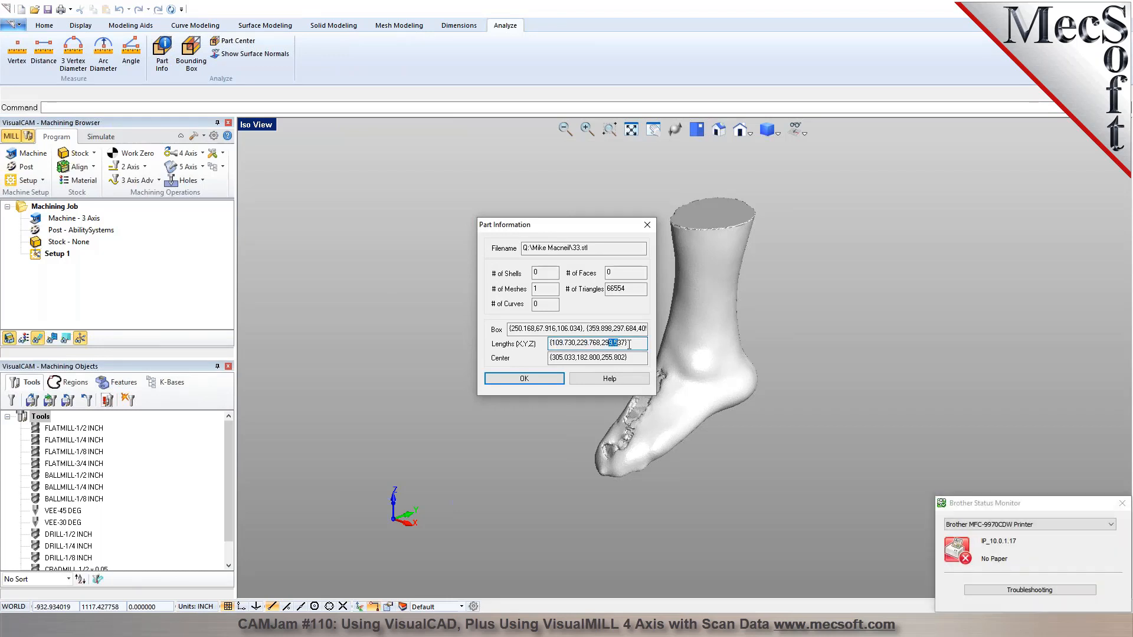
pyautogui.click(1121, 503)
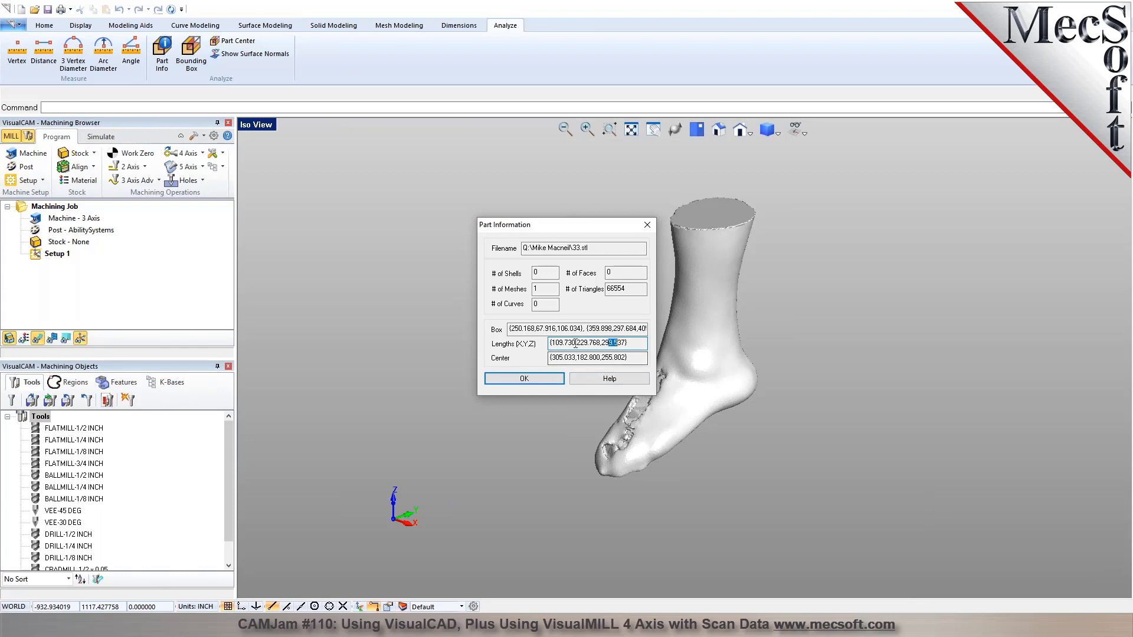
pyautogui.moveTo(551, 344); pyautogui.dragTo(633, 344)
pyautogui.click(628, 345)
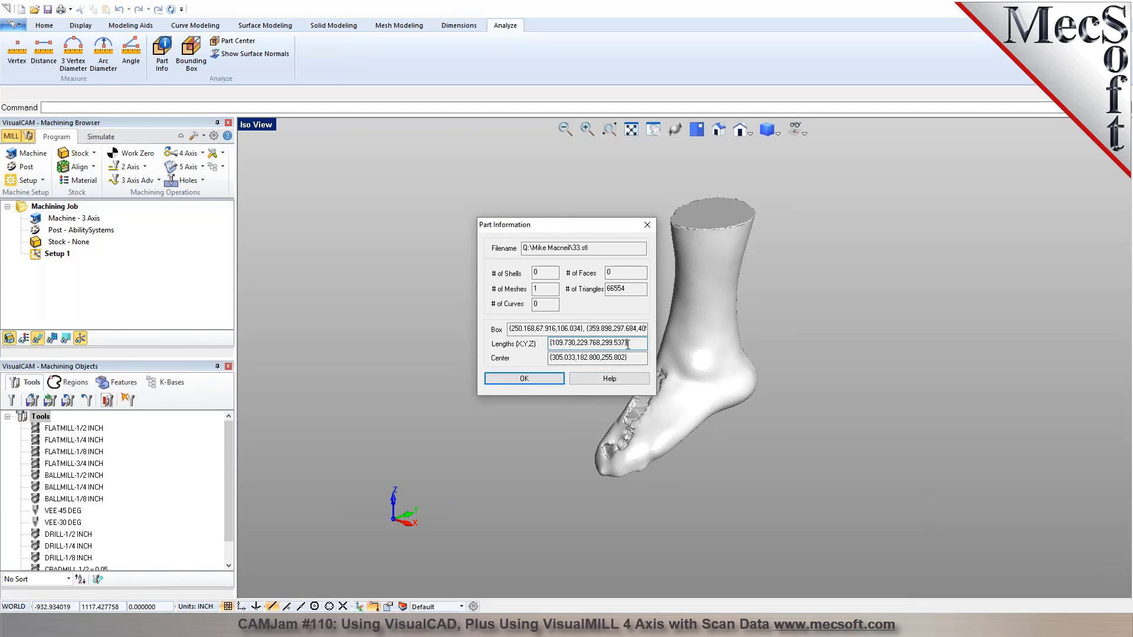
pyautogui.moveTo(553, 345); pyautogui.dragTo(628, 341)
pyautogui.click(630, 340)
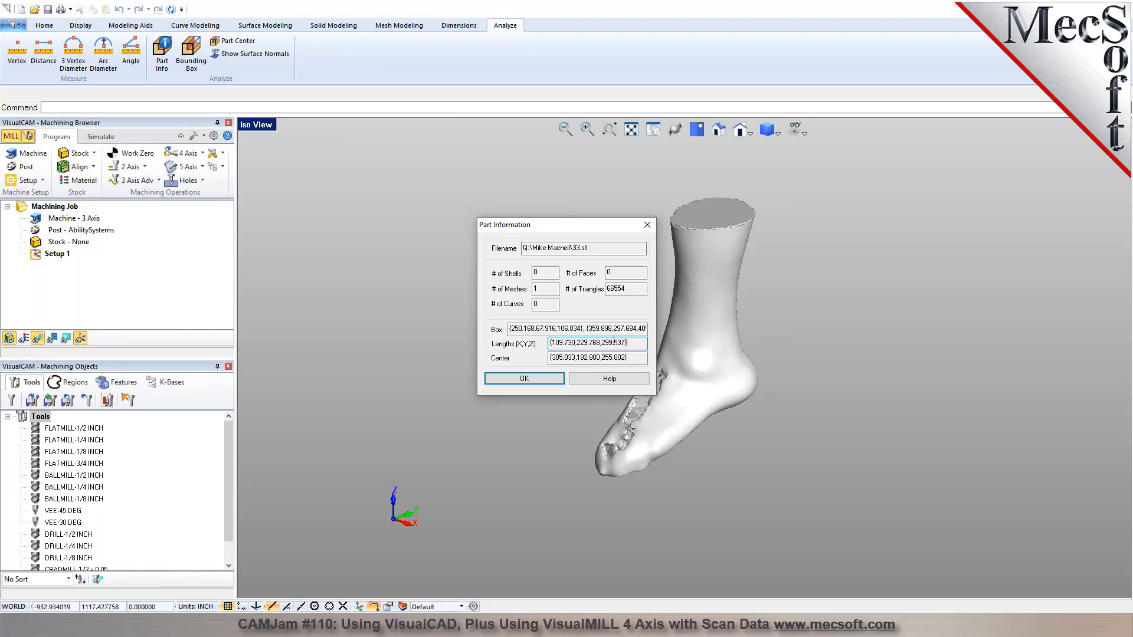
pyautogui.click(555, 378)
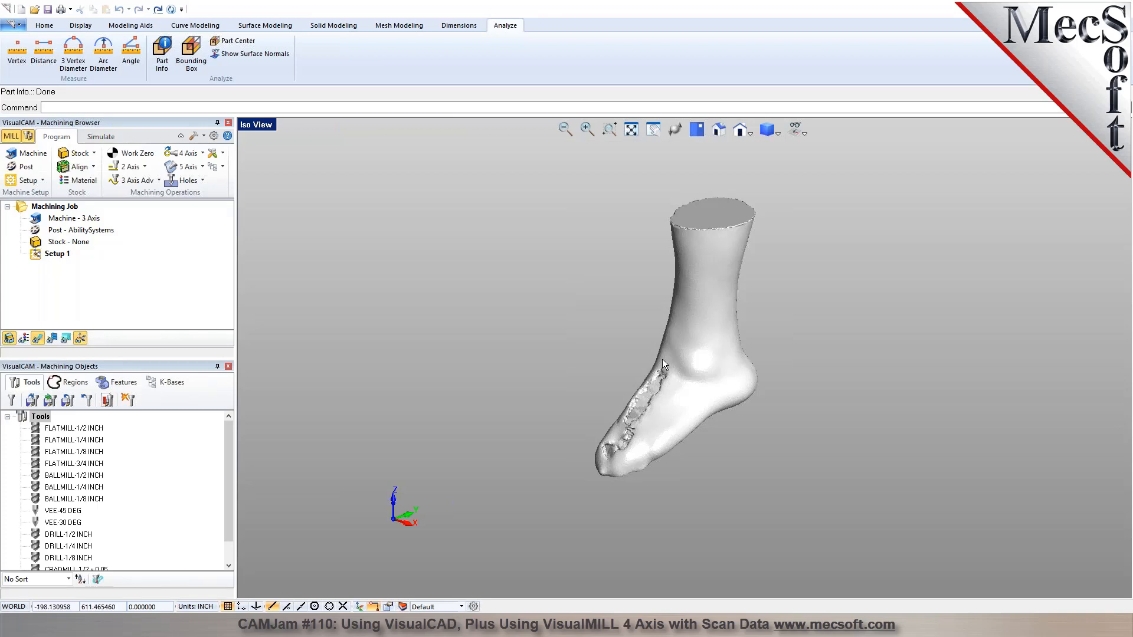
pyautogui.click(731, 277)
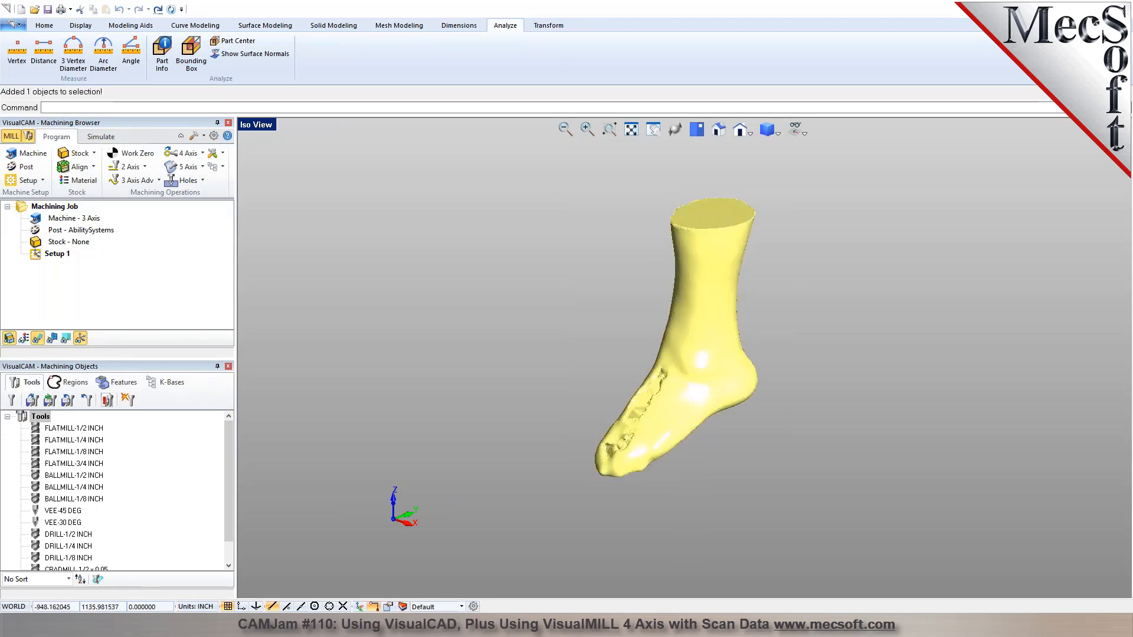
pyautogui.click(547, 26)
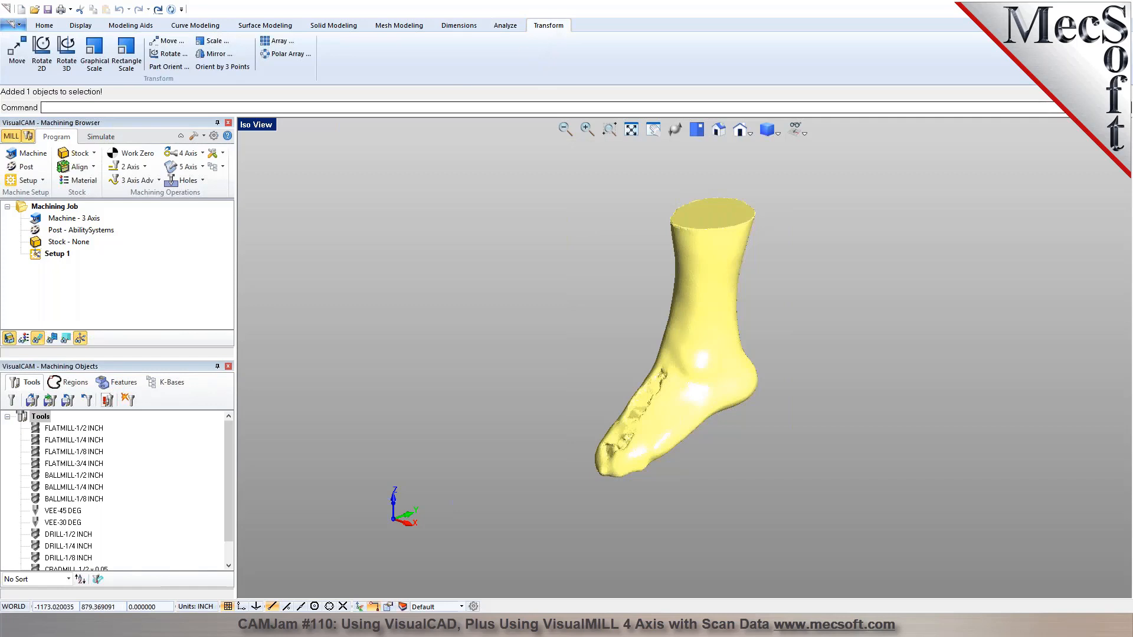
pyautogui.click(214, 41)
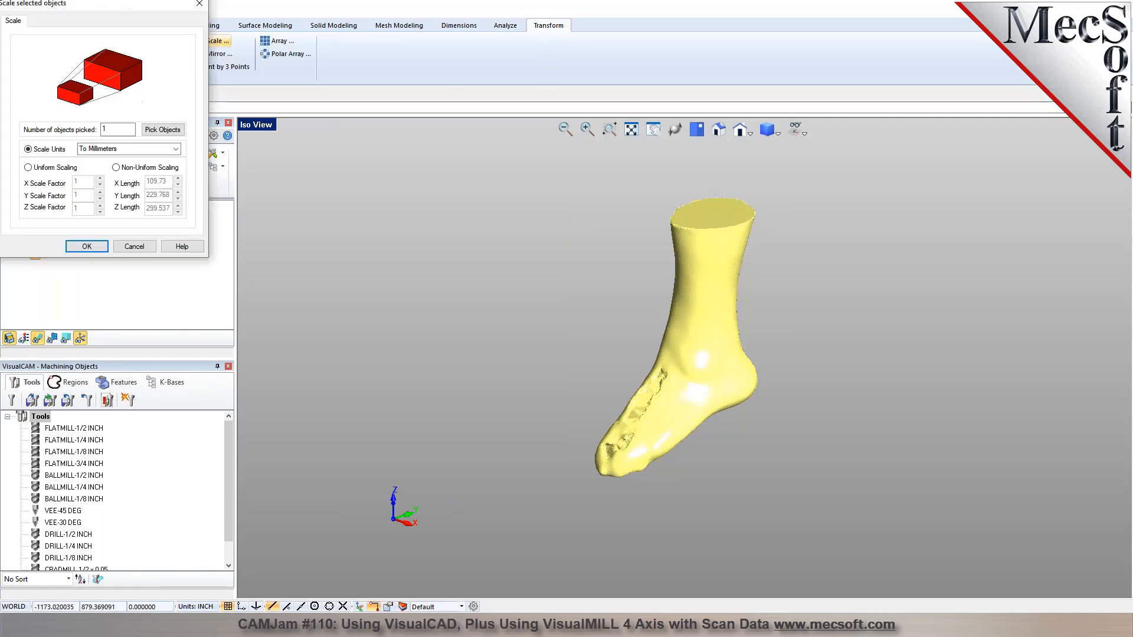
pyautogui.click(46, 170)
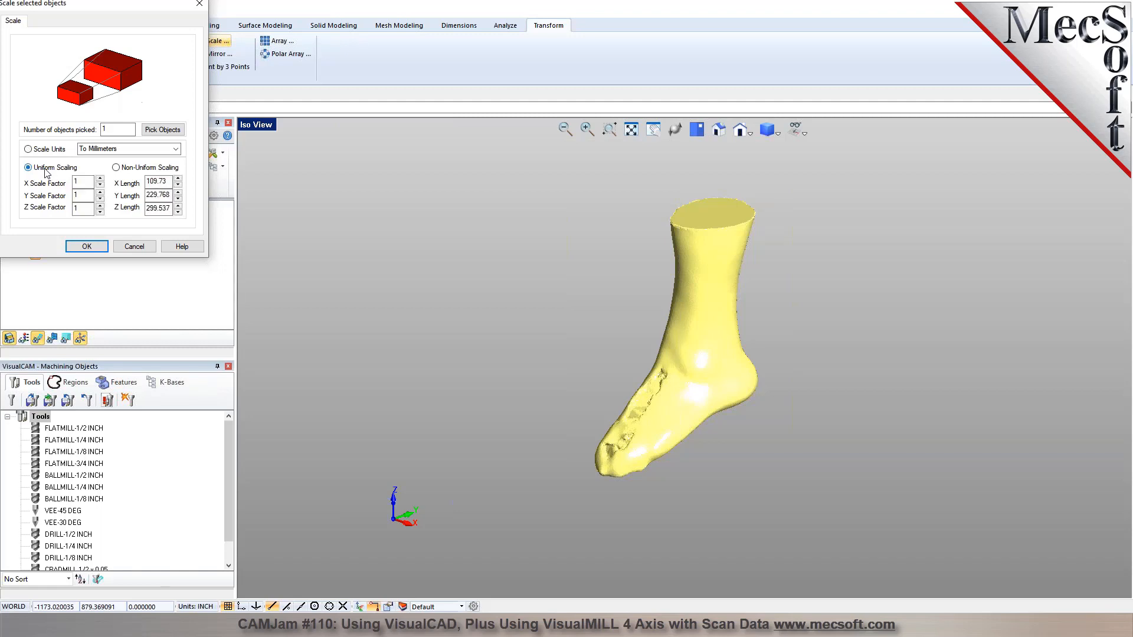
pyautogui.doubleClick(75, 183)
pyautogui.moveTo(75, 182); pyautogui.dragTo(95, 181)
pyautogui.write('0.039')
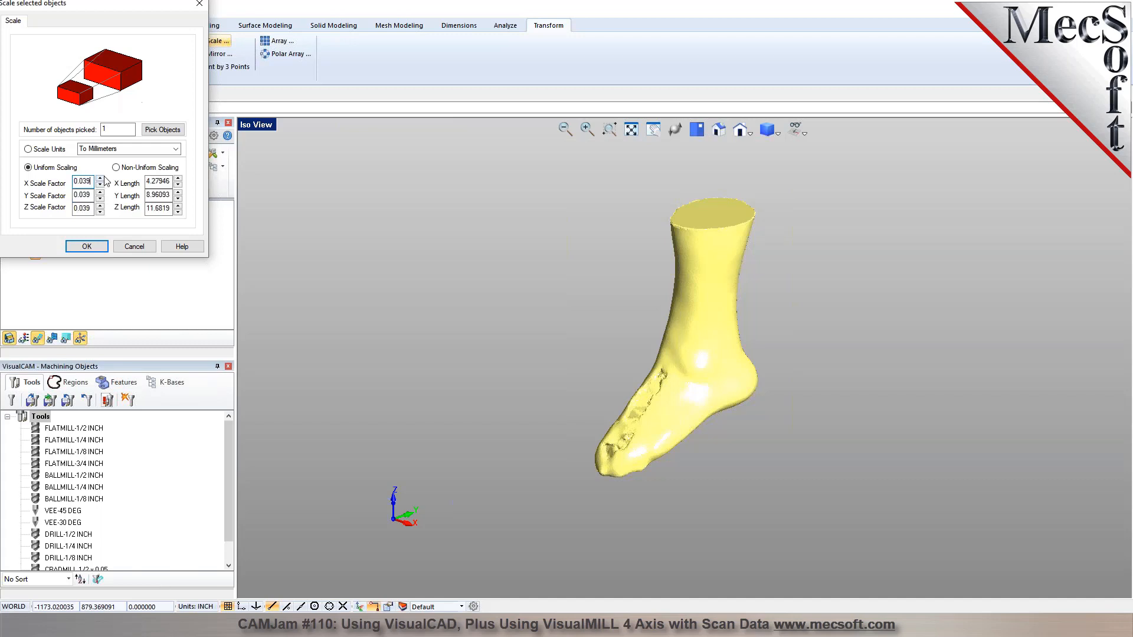
pyautogui.write('37')
pyautogui.click(128, 247)
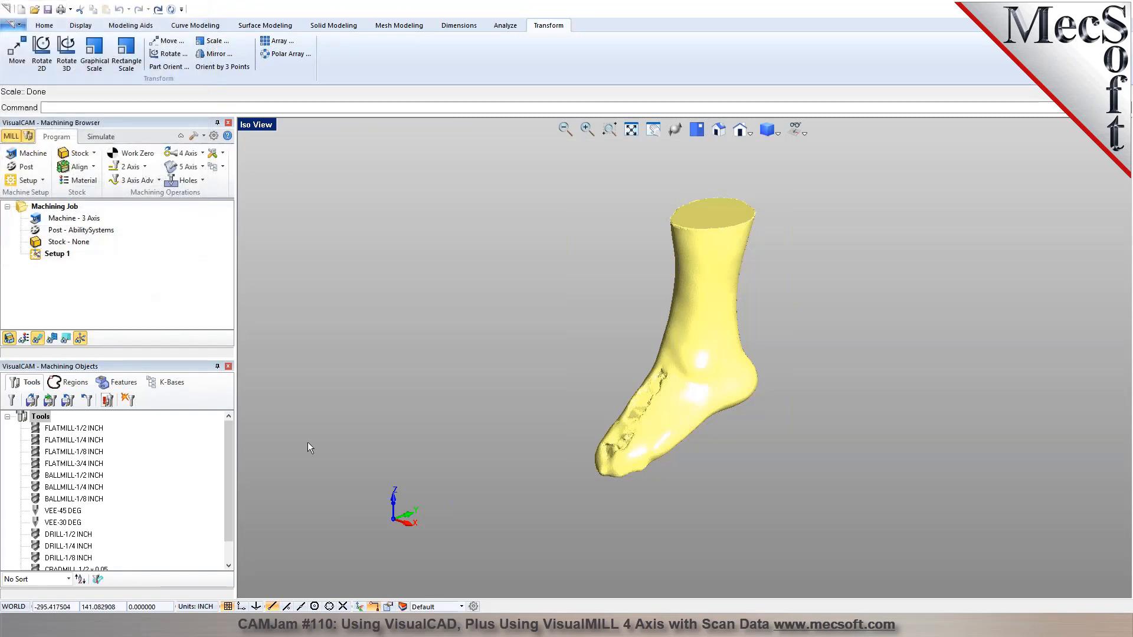
# Change the document units from inches to millimetres without scaling the part.
pyautogui.click(201, 608)
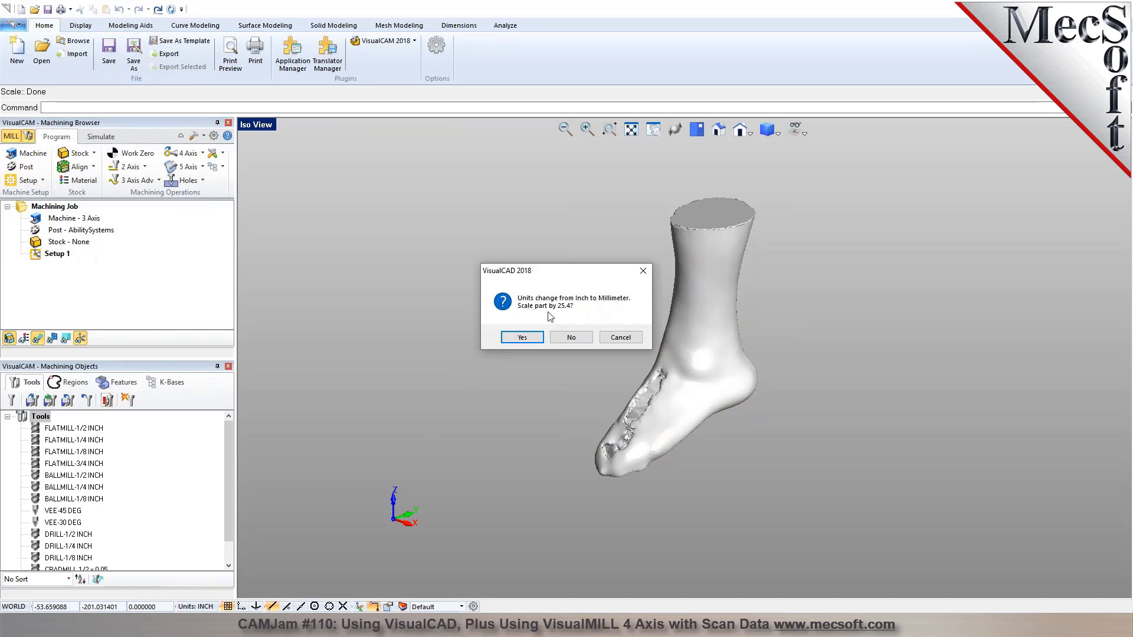
pyautogui.click(583, 338)
pyautogui.click(653, 352)
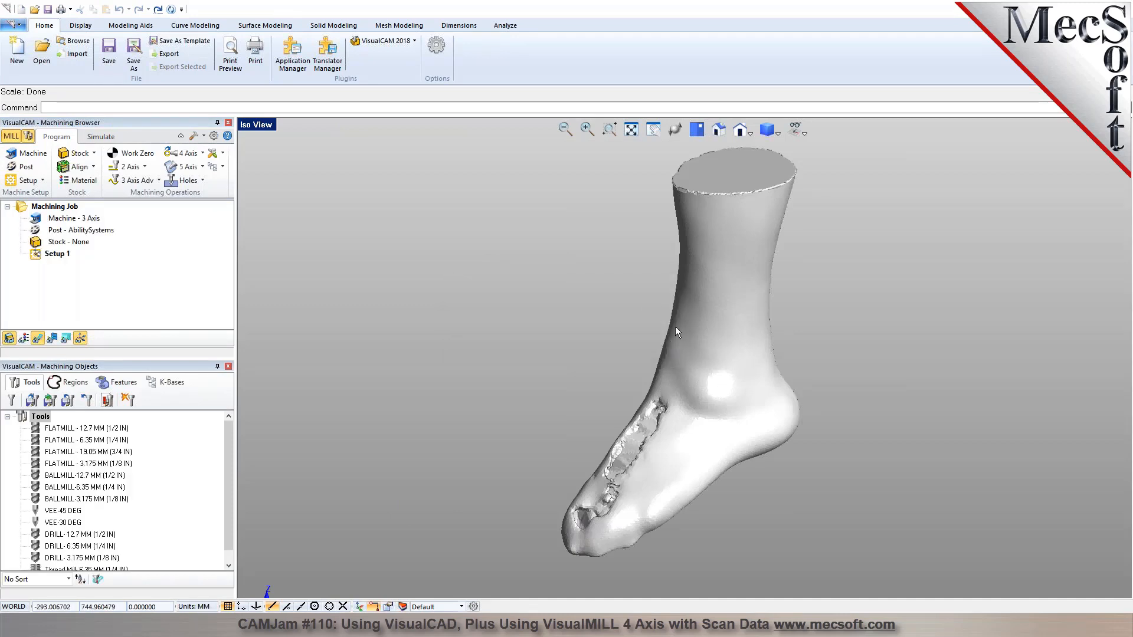
# Change the units back to inches, scaling the part by 0.0393701, and fit the foot in the view.
pyautogui.click(200, 606)
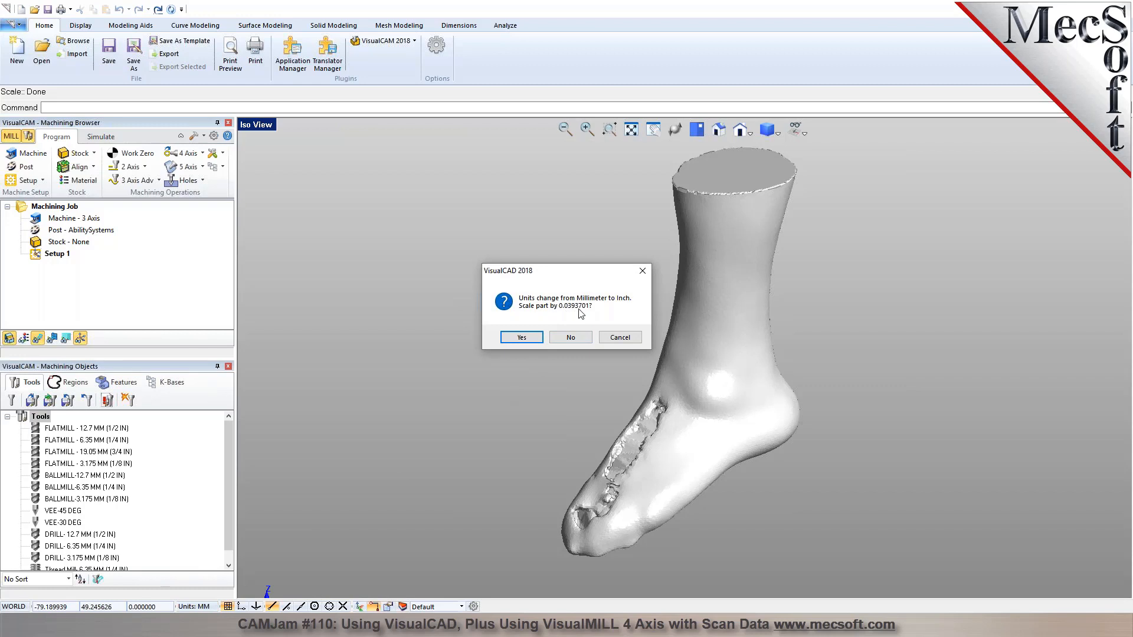
pyautogui.click(522, 337)
pyautogui.click(649, 352)
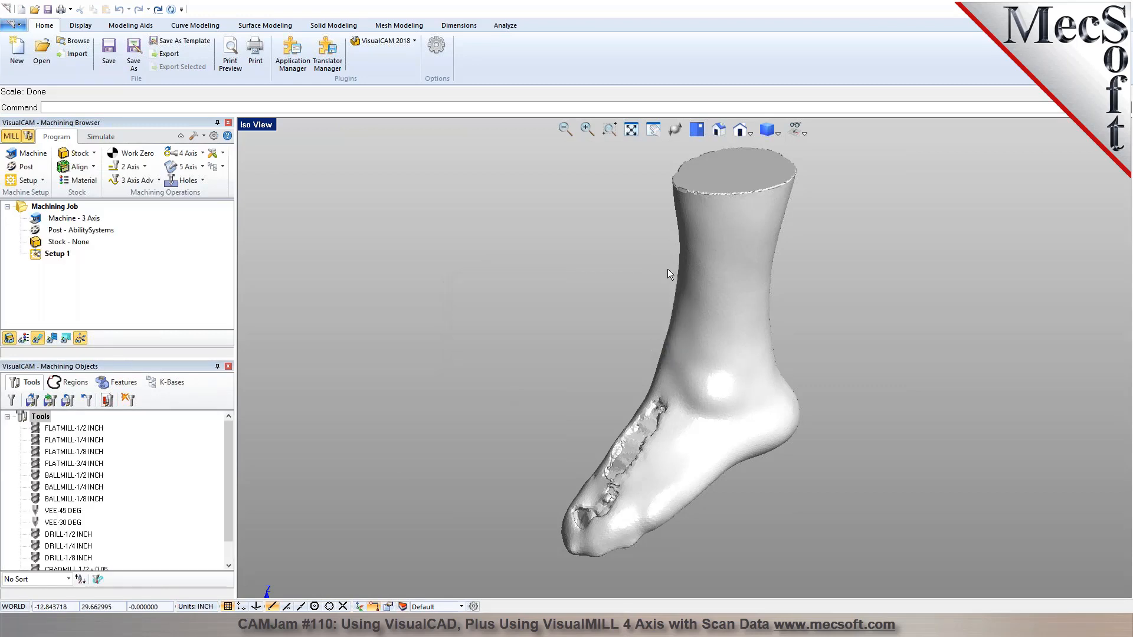
pyautogui.click(632, 130)
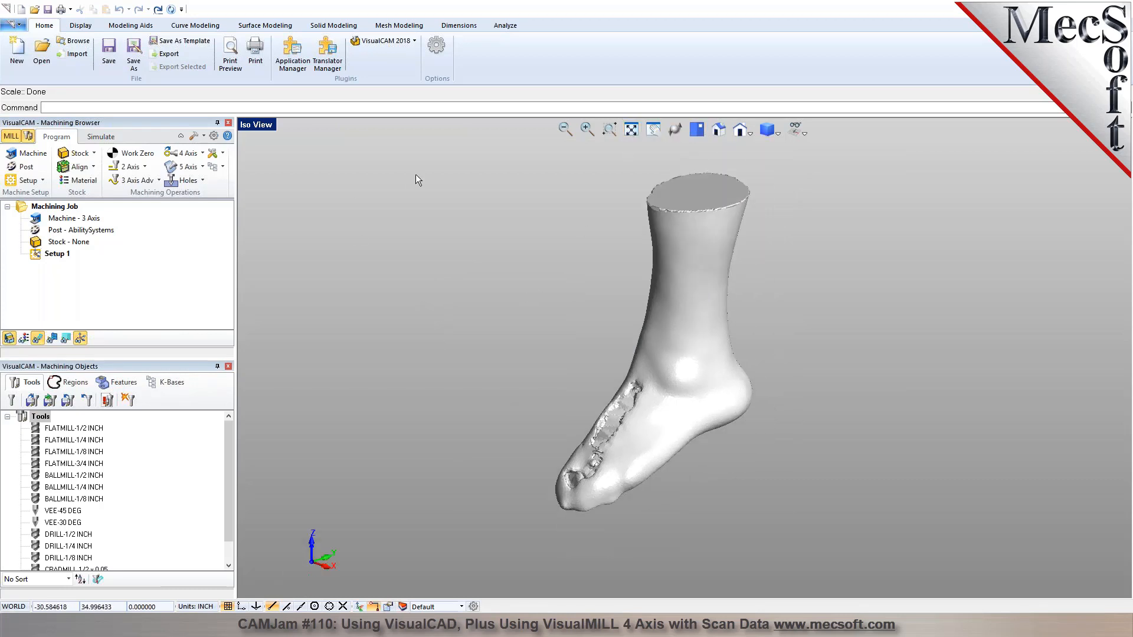
# Check the scaled foot's X, Y and Z lengths in inches in the part information.
pyautogui.click(505, 25)
pyautogui.click(161, 65)
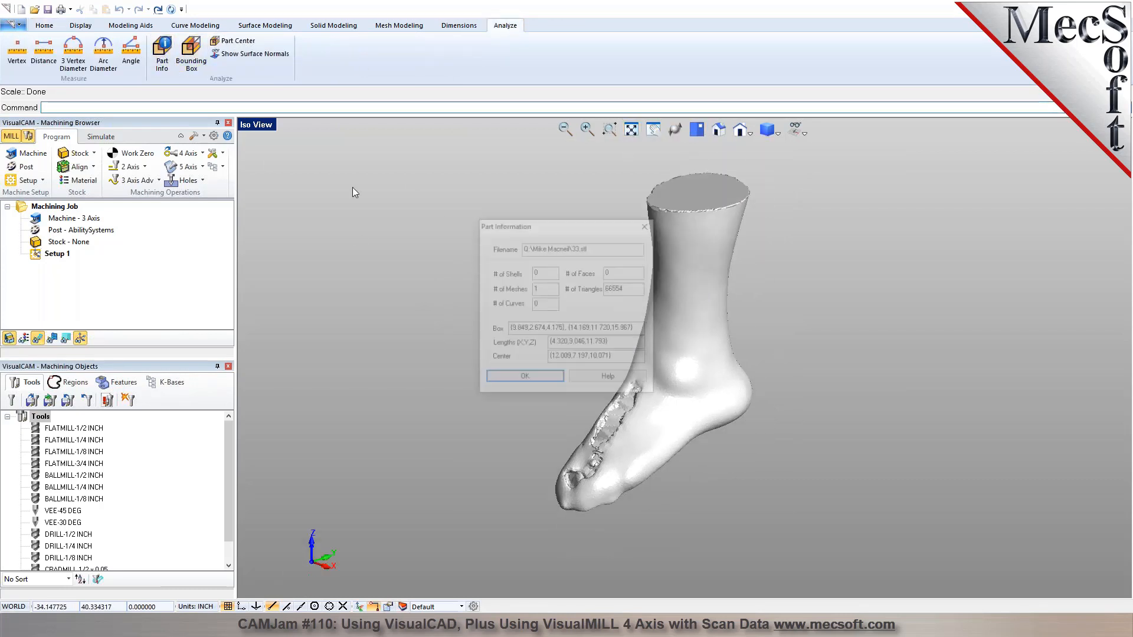
pyautogui.moveTo(550, 343); pyautogui.dragTo(619, 343)
pyautogui.click(621, 343)
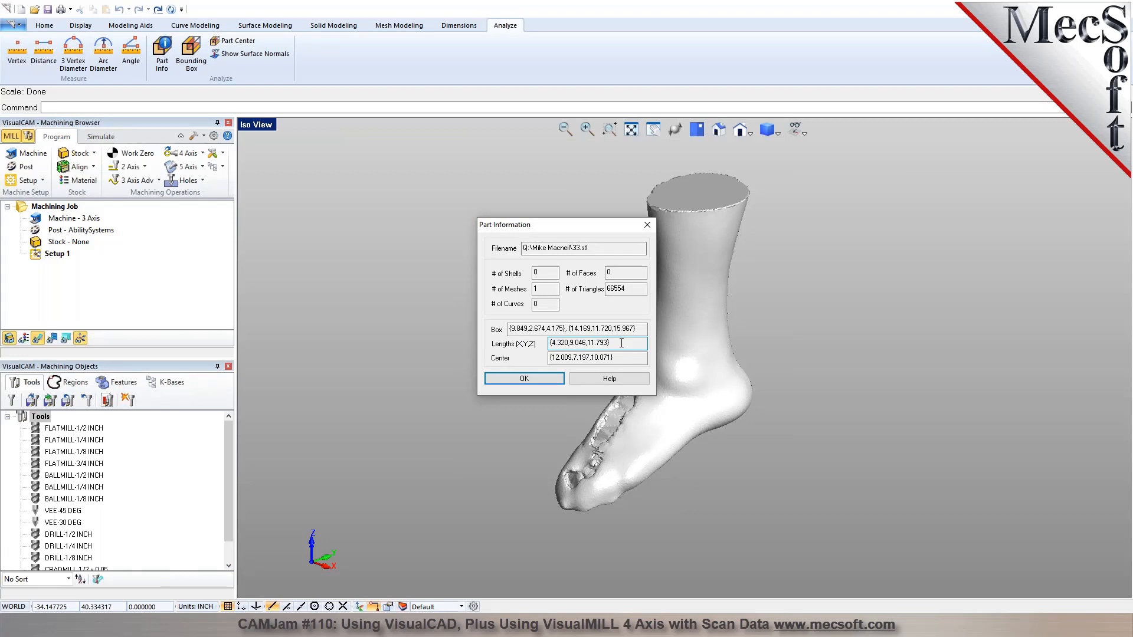
pyautogui.click(531, 378)
# Select the foot mesh and rotate it 90 degrees about the Y axis with the manipulator to lay it down.
pyautogui.moveTo(642, 395); pyautogui.dragTo(681, 286, button='right')
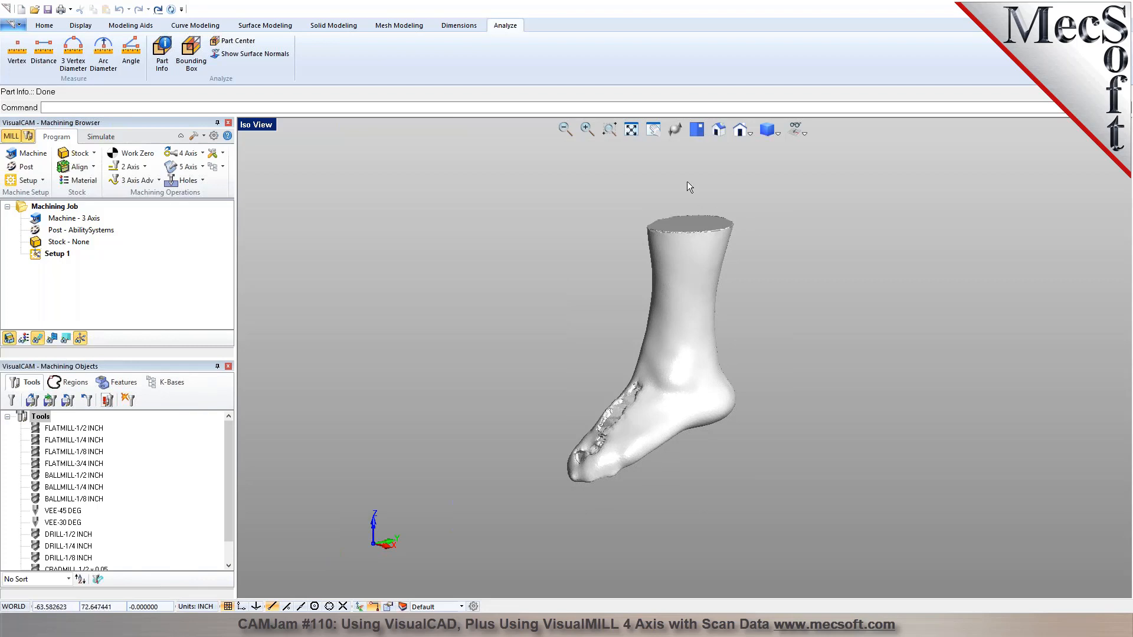
pyautogui.moveTo(677, 357); pyautogui.dragTo(596, 387, button='right')
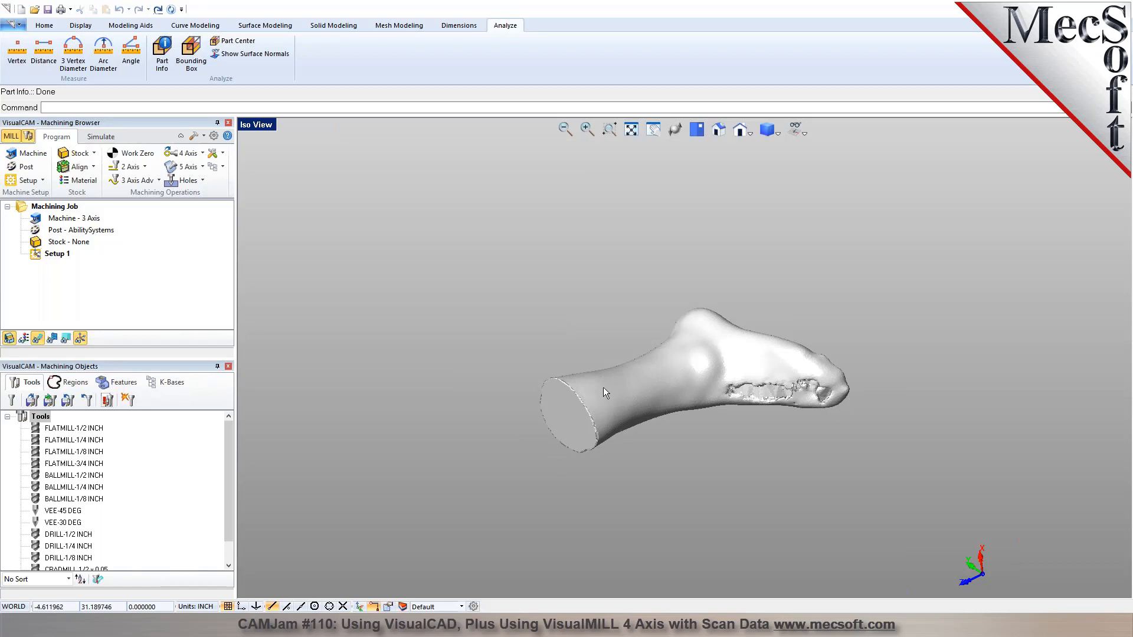
pyautogui.moveTo(698, 365); pyautogui.dragTo(639, 381, button='right')
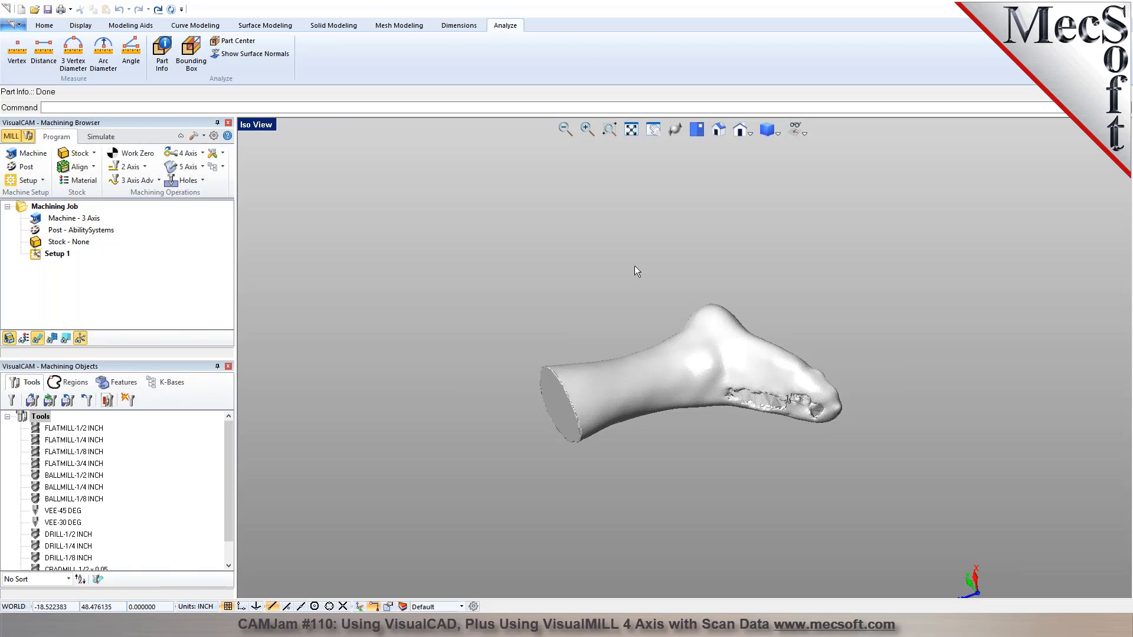
pyautogui.click(718, 131)
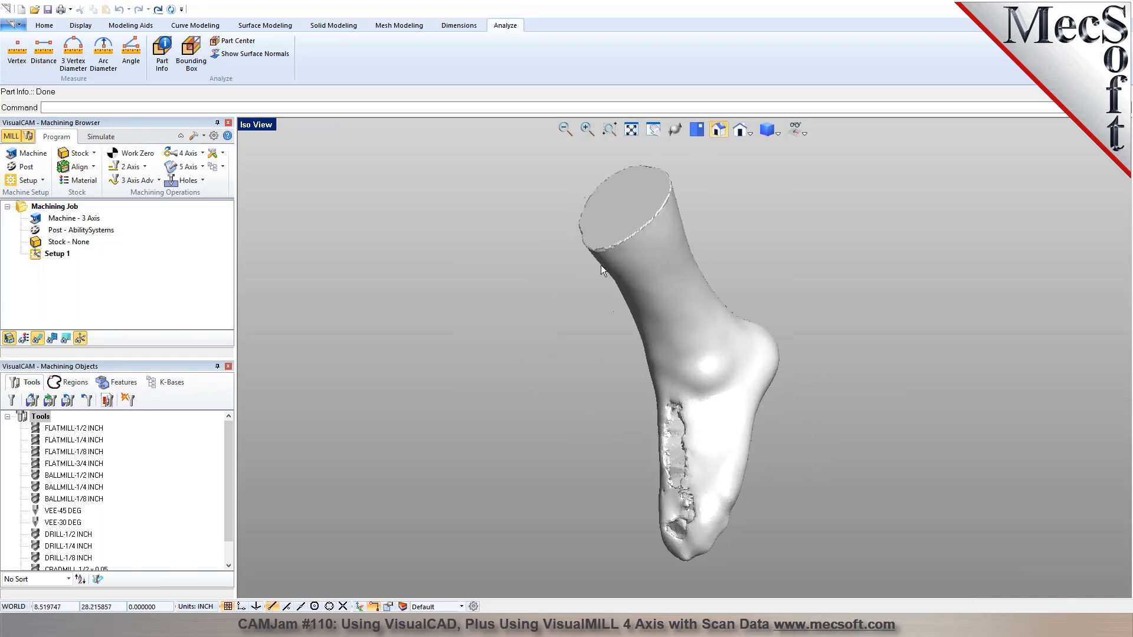
pyautogui.scroll(-6, 622, 283)
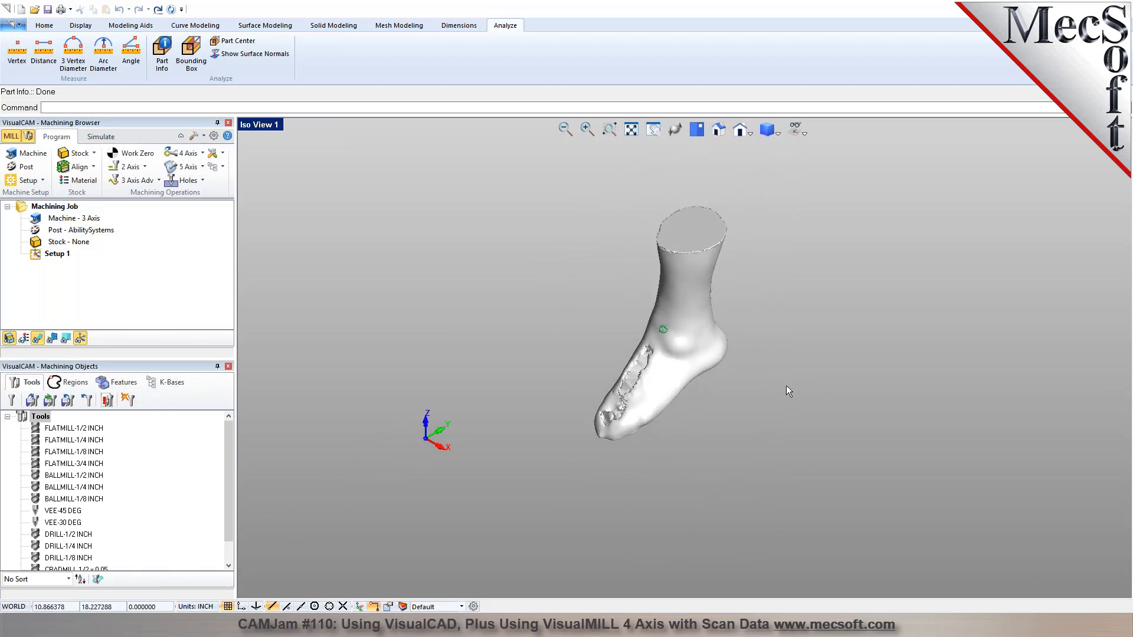
pyautogui.moveTo(786, 384); pyautogui.dragTo(580, 298)
pyautogui.click(549, 298)
pyautogui.moveTo(818, 393); pyautogui.dragTo(615, 280)
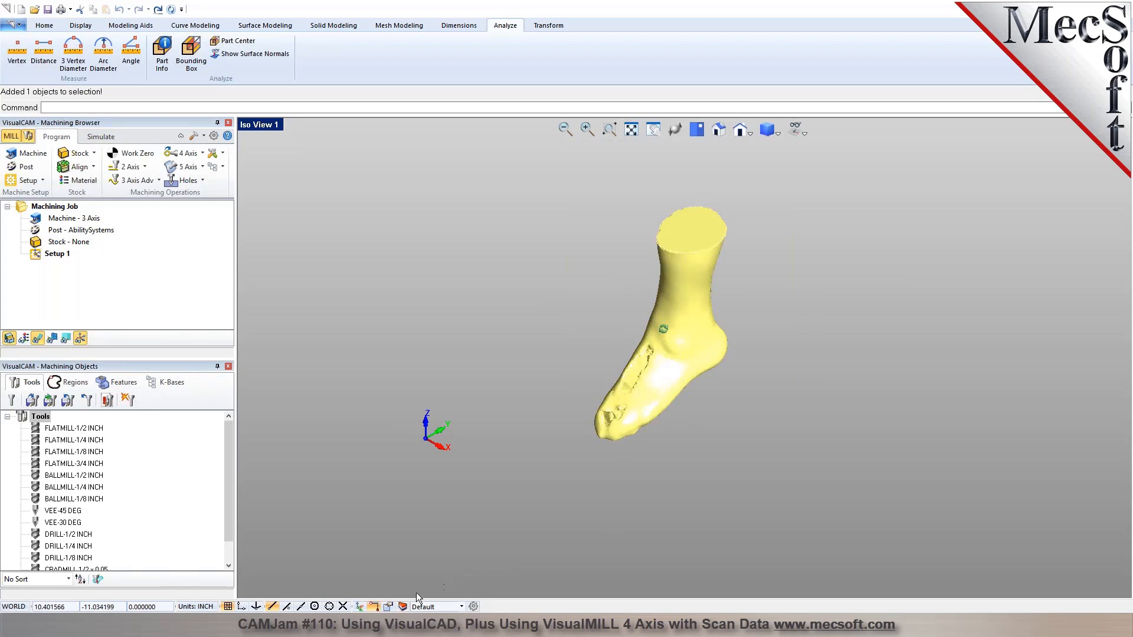
pyautogui.click(360, 607)
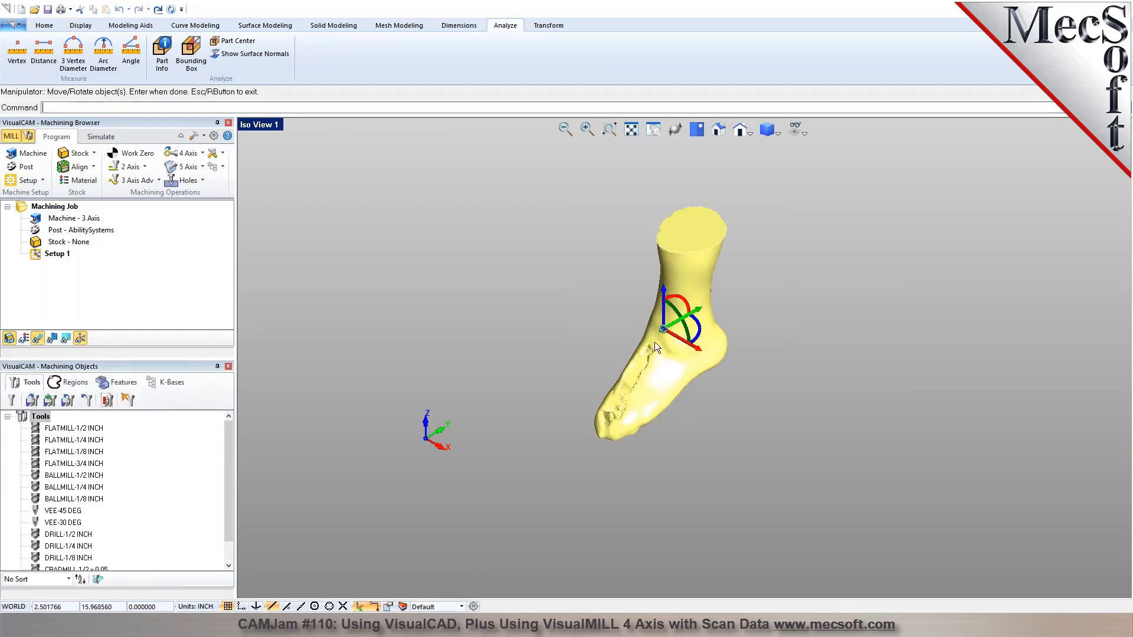
pyautogui.click(691, 335)
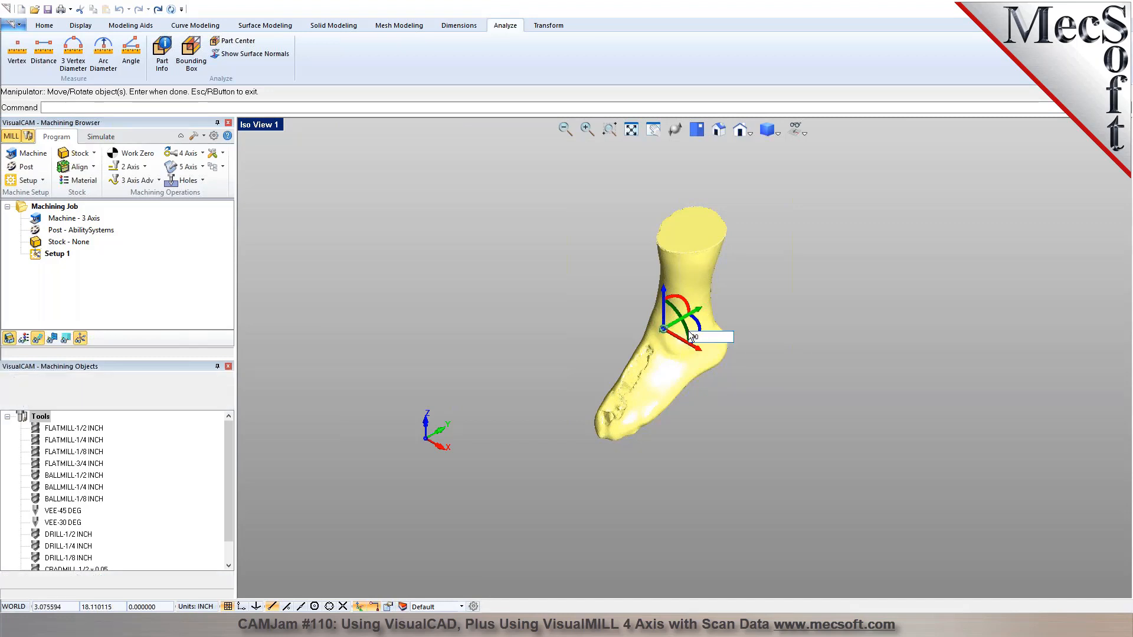
pyautogui.press('Return')
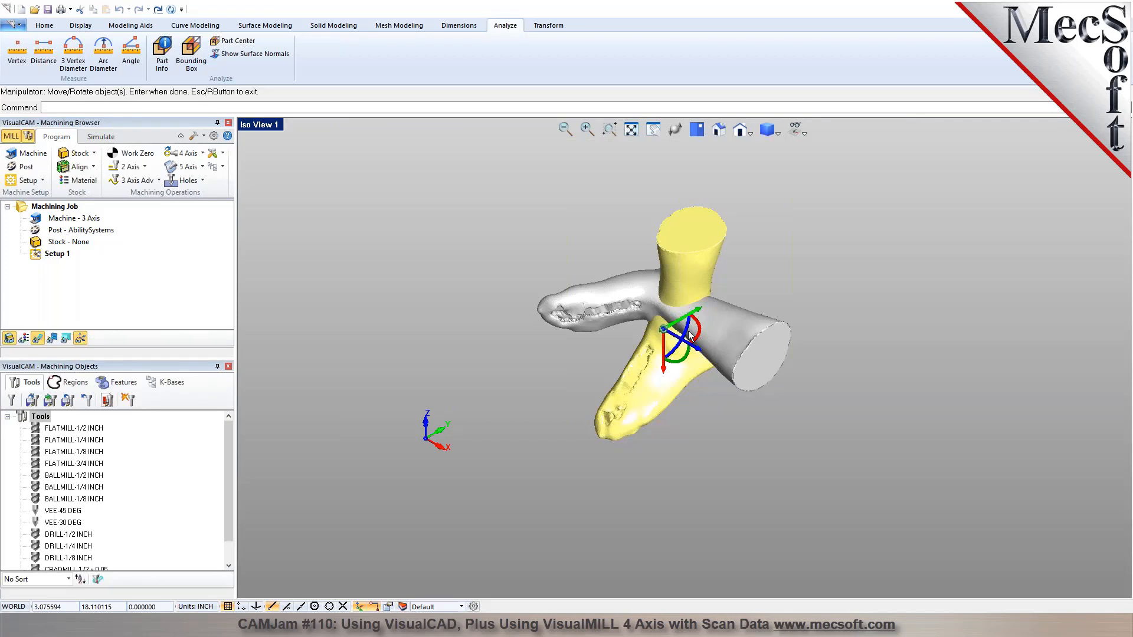
pyautogui.press('Return')
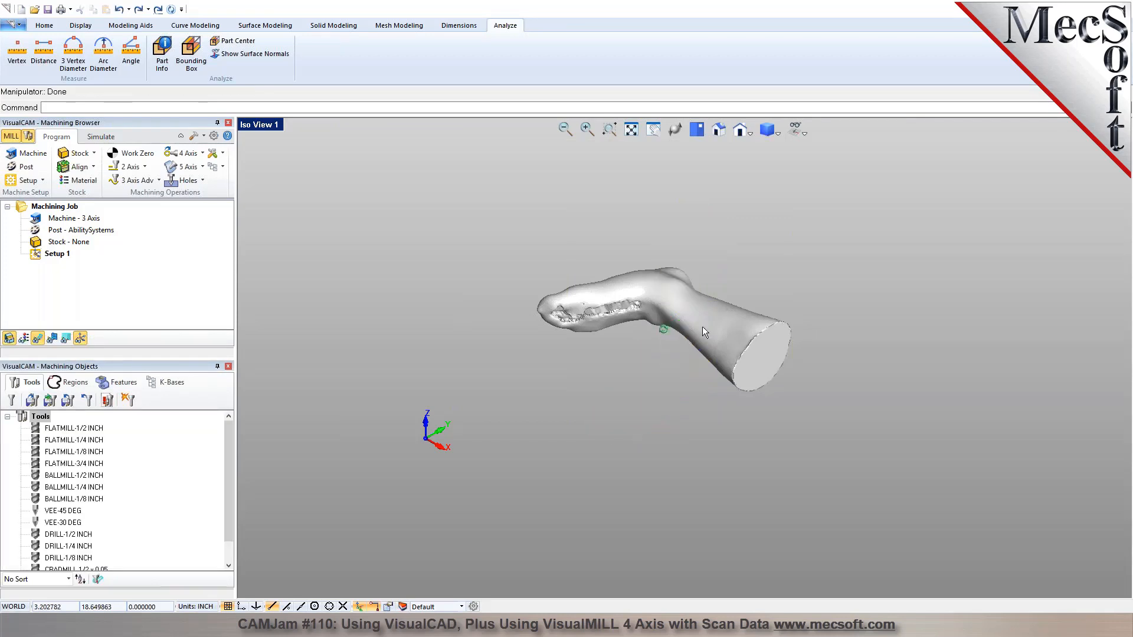
# Rotate the foot mesh 90 degrees clockwise about the Z axis with the manipulator, aligning the leg with the Y axis.
pyautogui.click(691, 329)
pyautogui.click(699, 333)
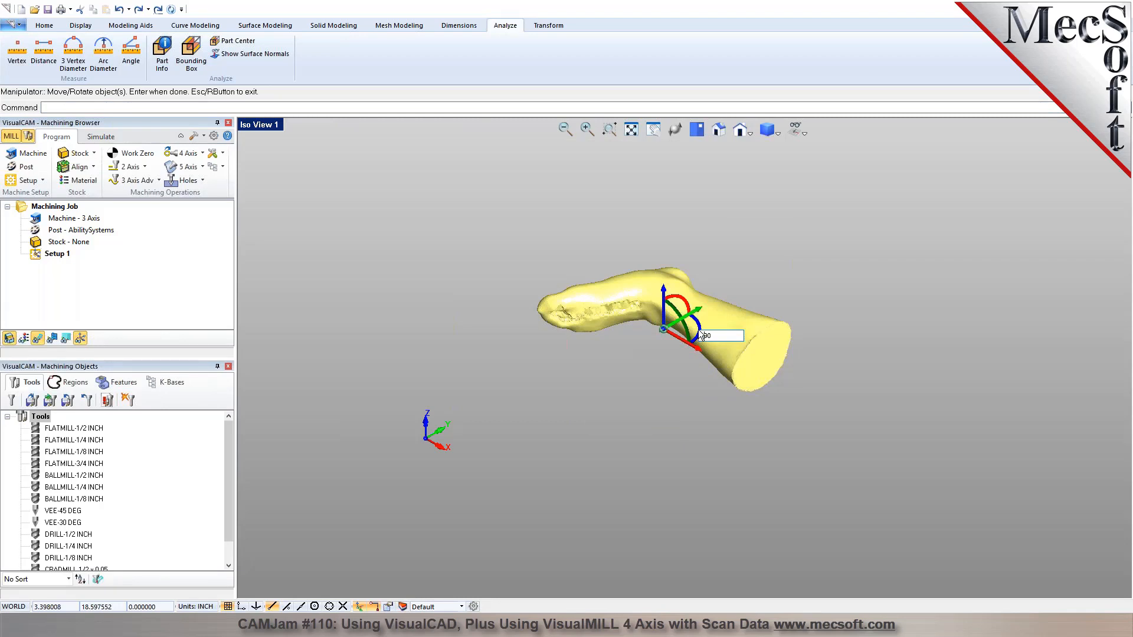
pyautogui.write('90')
pyautogui.press('Return')
pyautogui.press('Return')
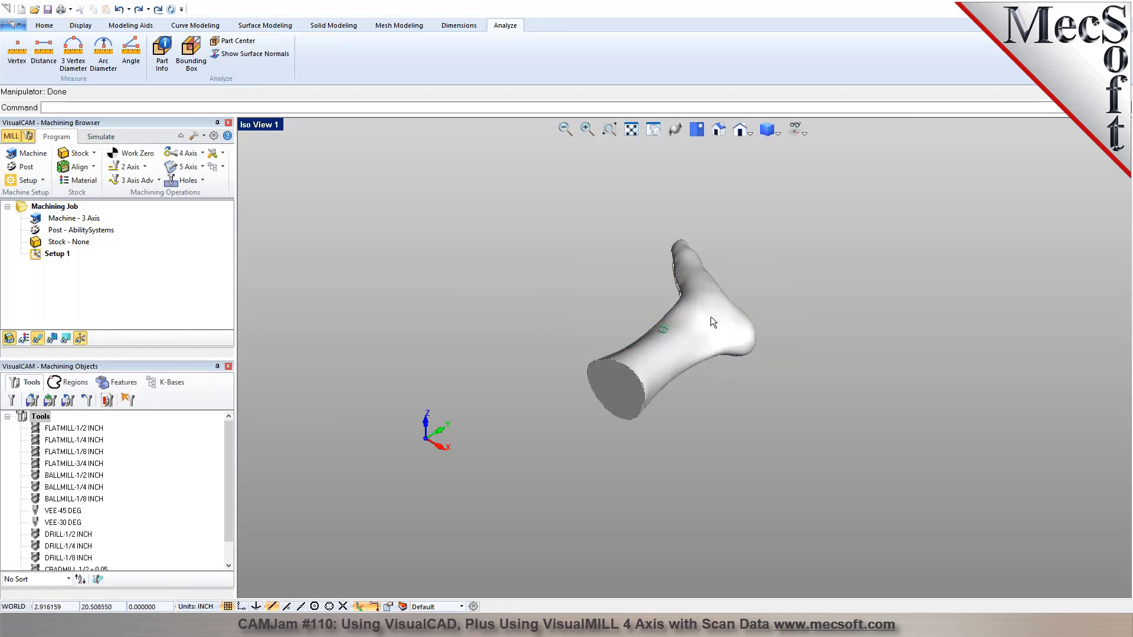
# Define the machine manually as a 4 Axis machine with its rotary axis set to +Y.
pyautogui.moveTo(670, 324); pyautogui.dragTo(706, 395, button='middle')
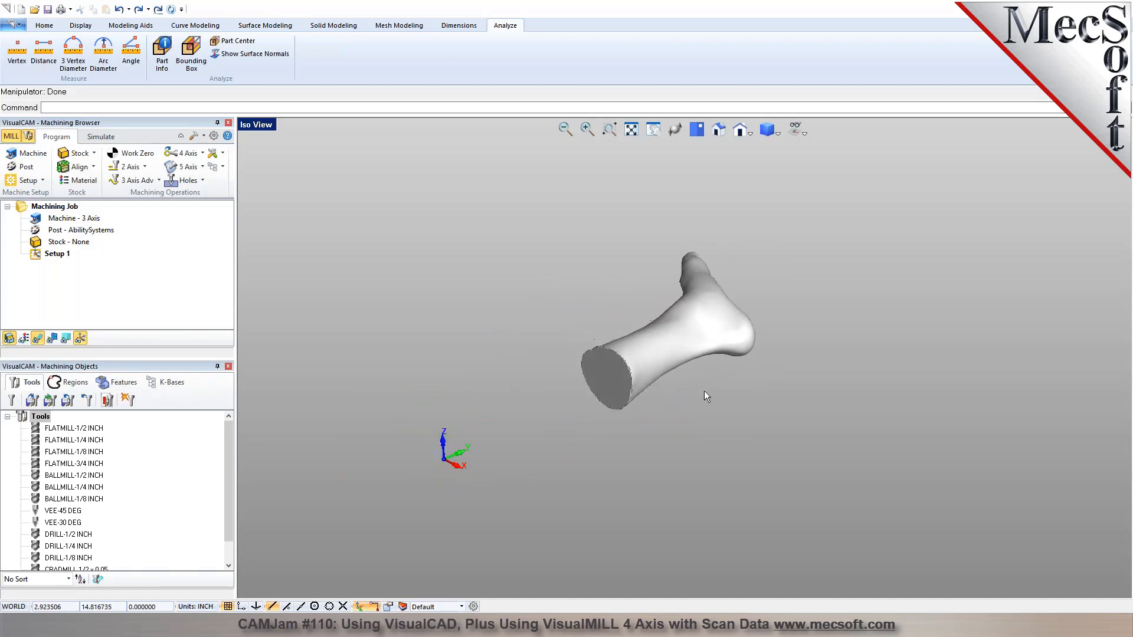
pyautogui.click(33, 153)
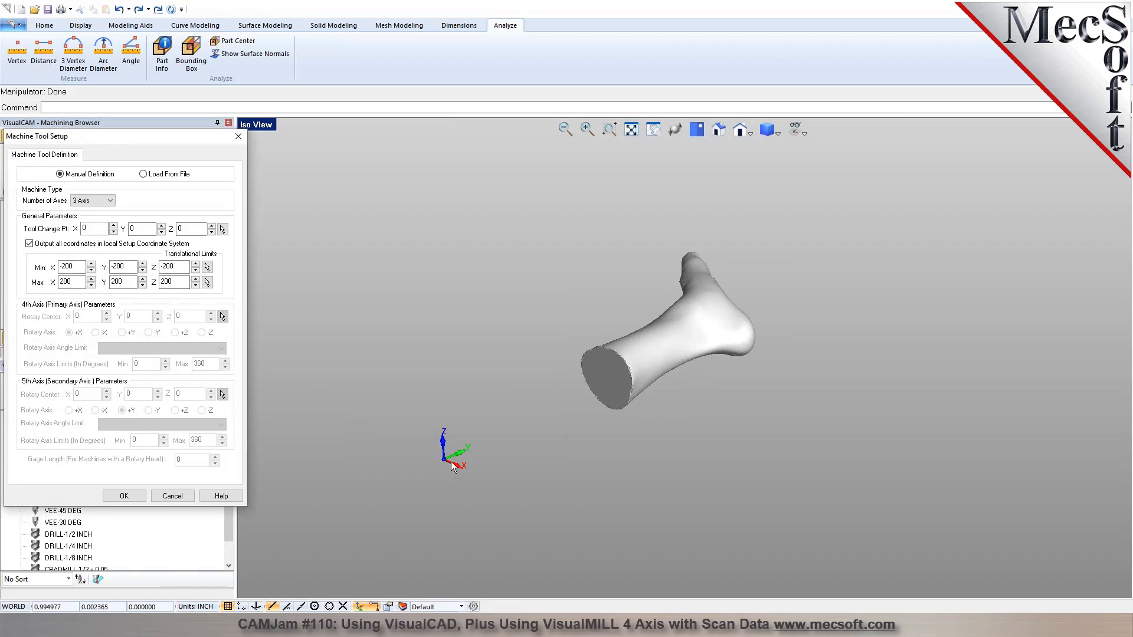
pyautogui.moveTo(76, 136); pyautogui.dragTo(235, 116)
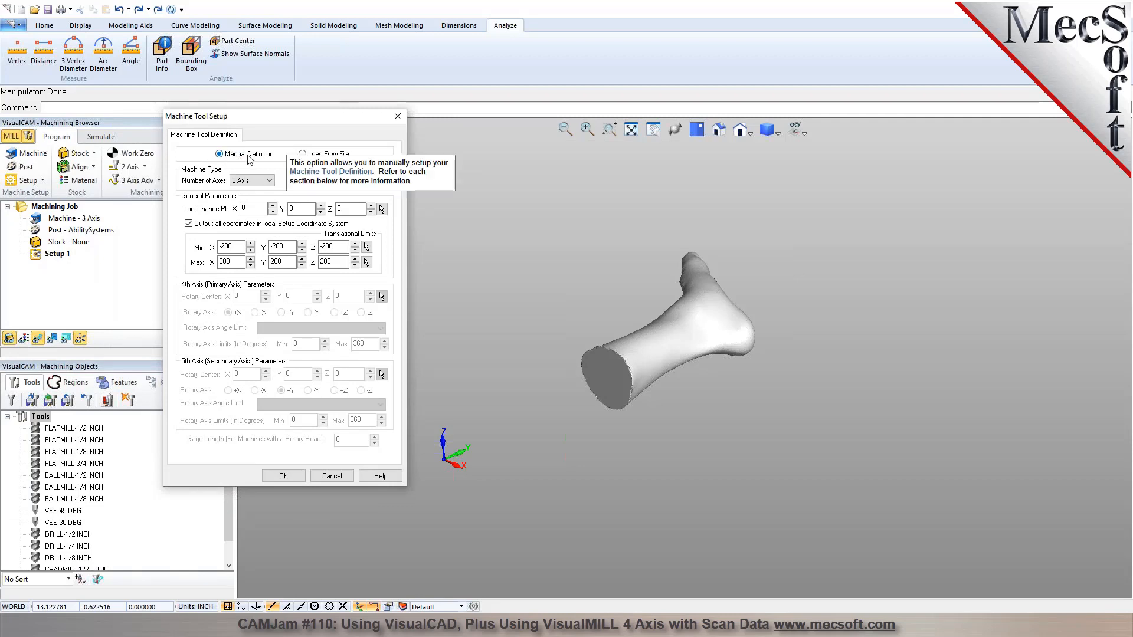
pyautogui.click(260, 181)
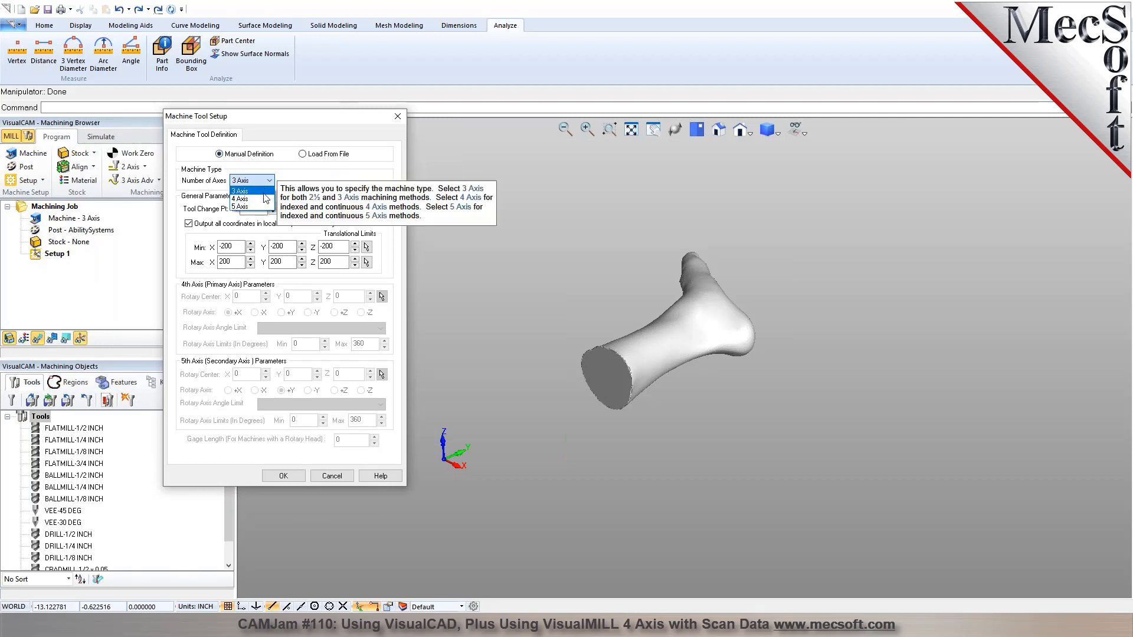
pyautogui.click(265, 200)
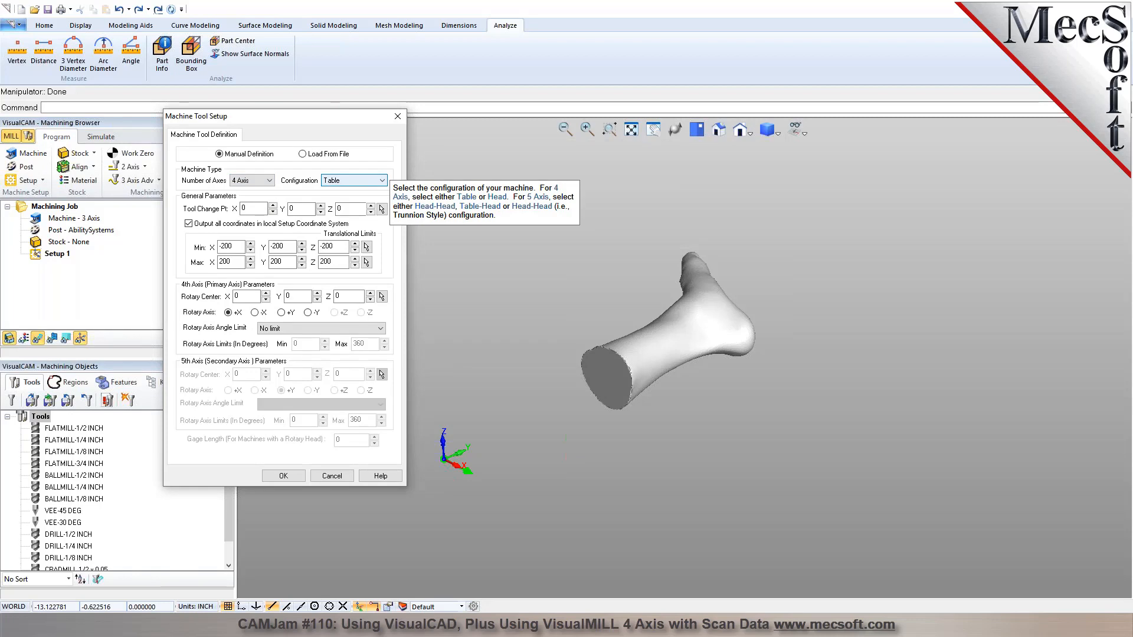
pyautogui.click(281, 314)
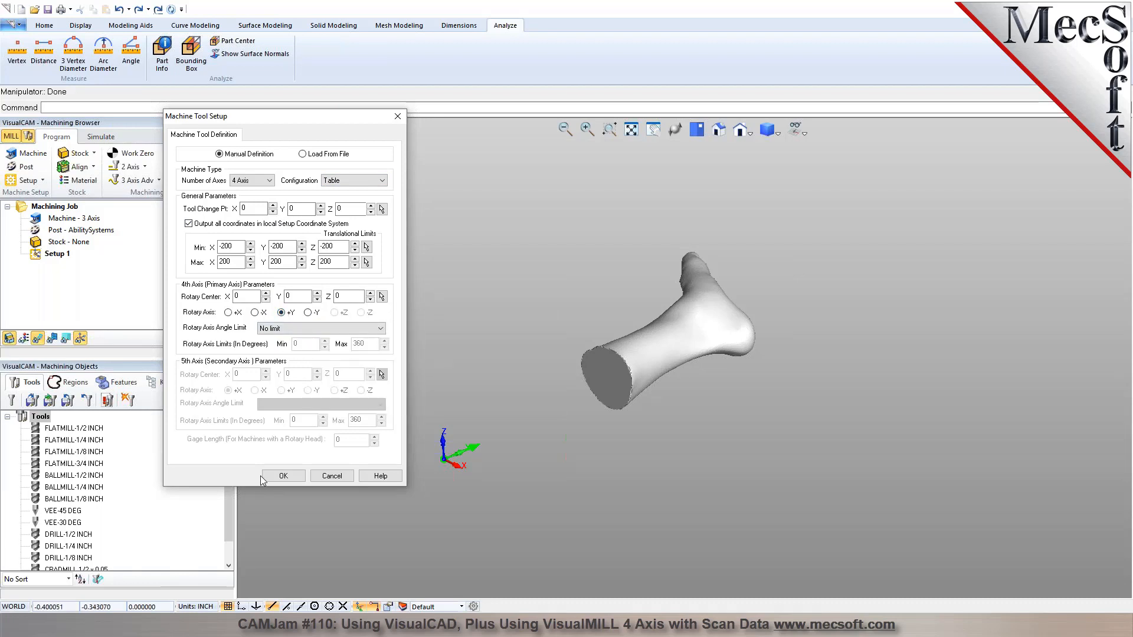
pyautogui.click(282, 475)
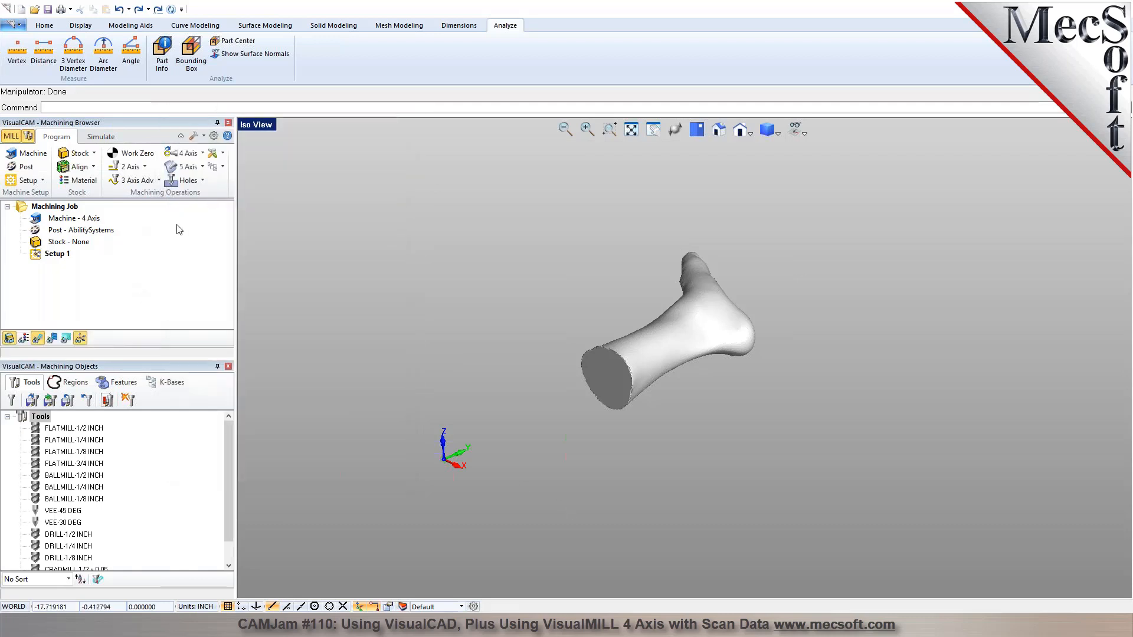
# Set the current post processor to LagunaCNC-SWIFT in the post-processor options.
pyautogui.click(25, 166)
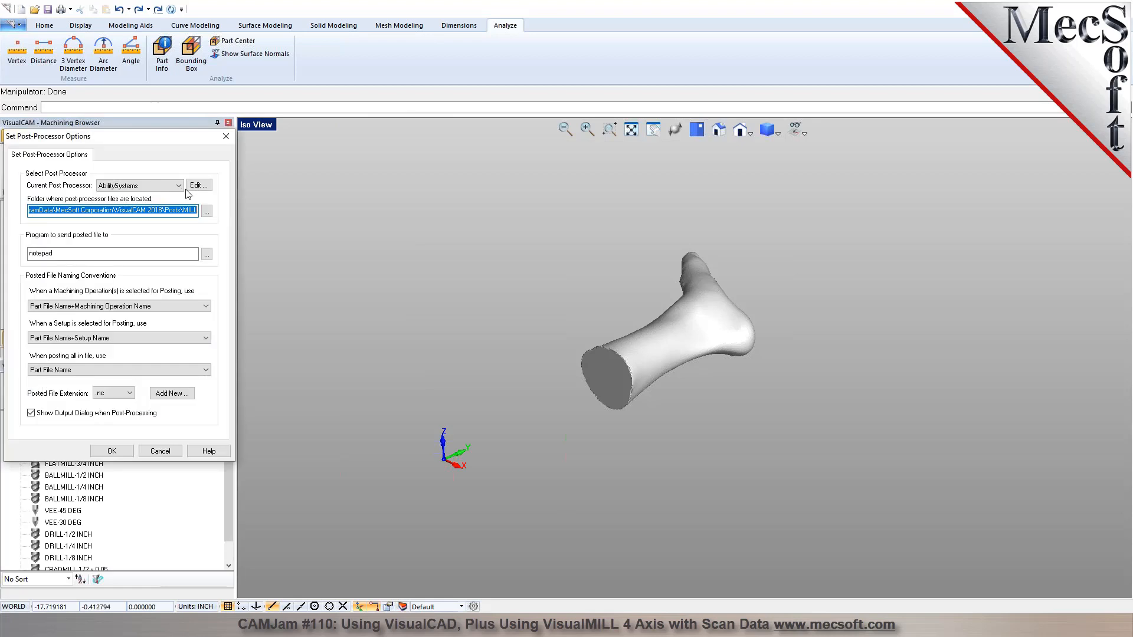
pyautogui.click(177, 187)
pyautogui.moveTo(179, 207); pyautogui.dragTo(177, 320)
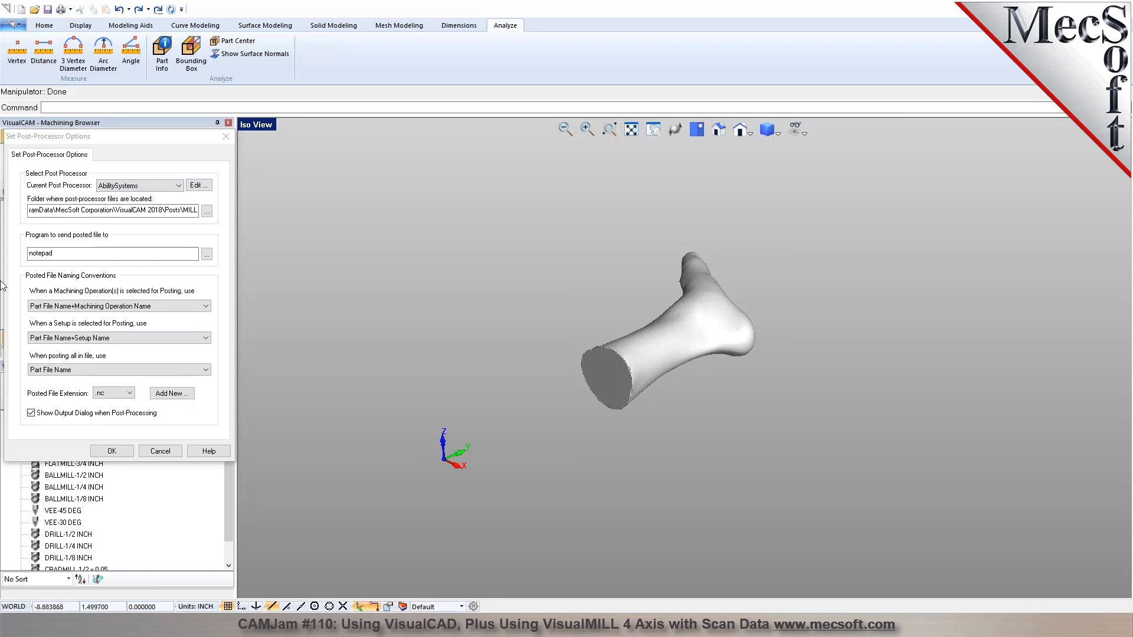
pyautogui.click(177, 186)
pyautogui.moveTo(179, 208); pyautogui.dragTo(186, 324)
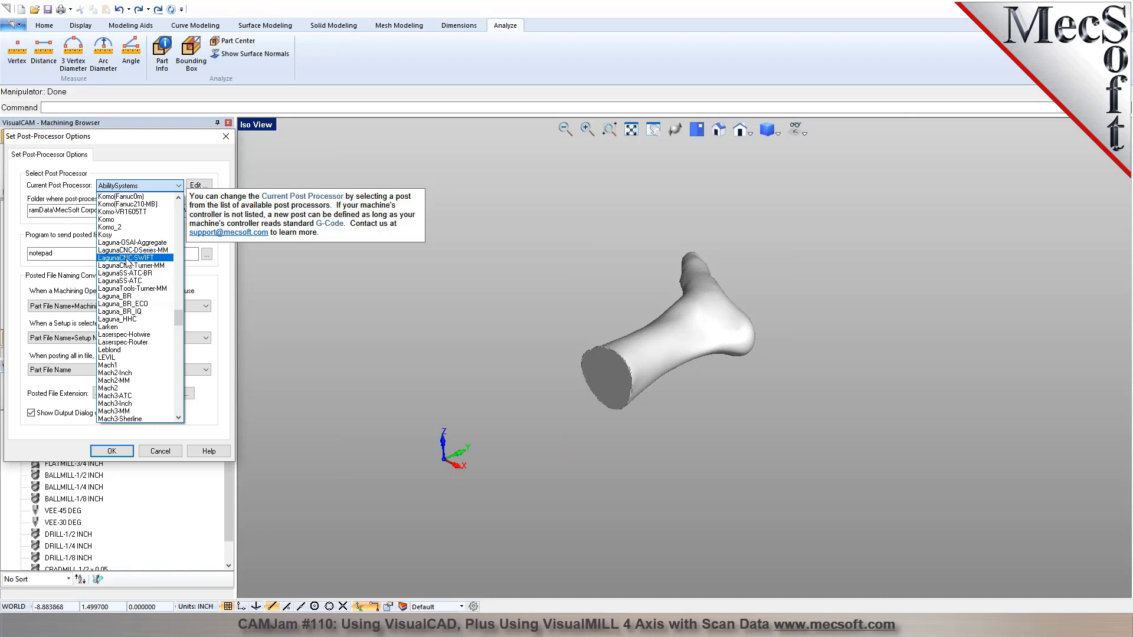
pyautogui.click(140, 258)
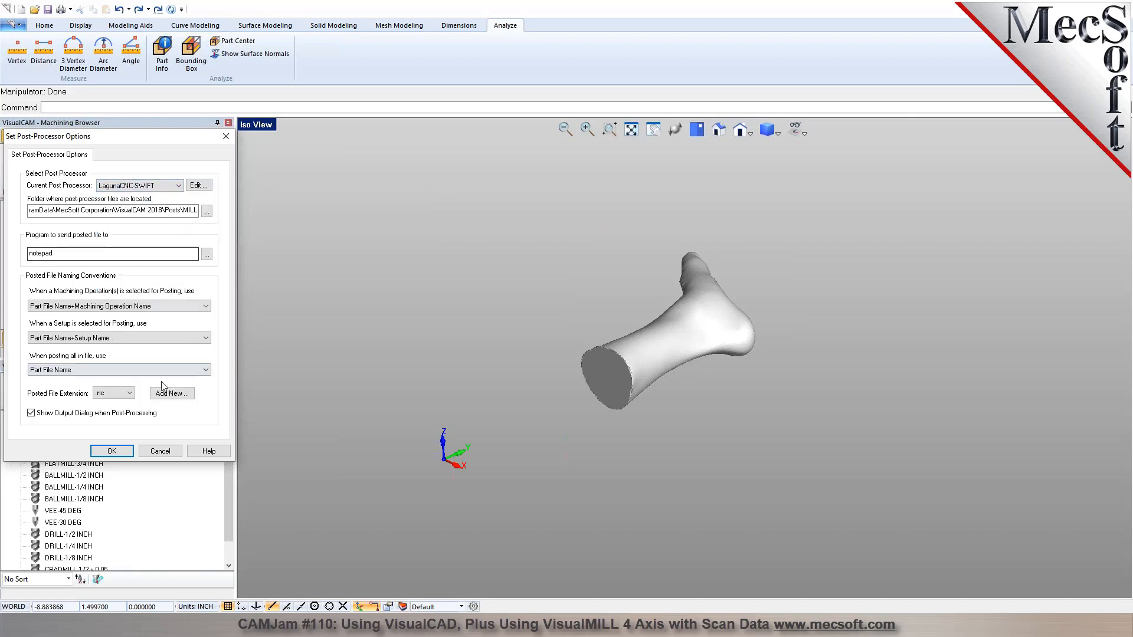
# Add .prg to the available posted file extensions, keep .nc as the selected extension, and accept the post-processor options.
pyautogui.click(130, 394)
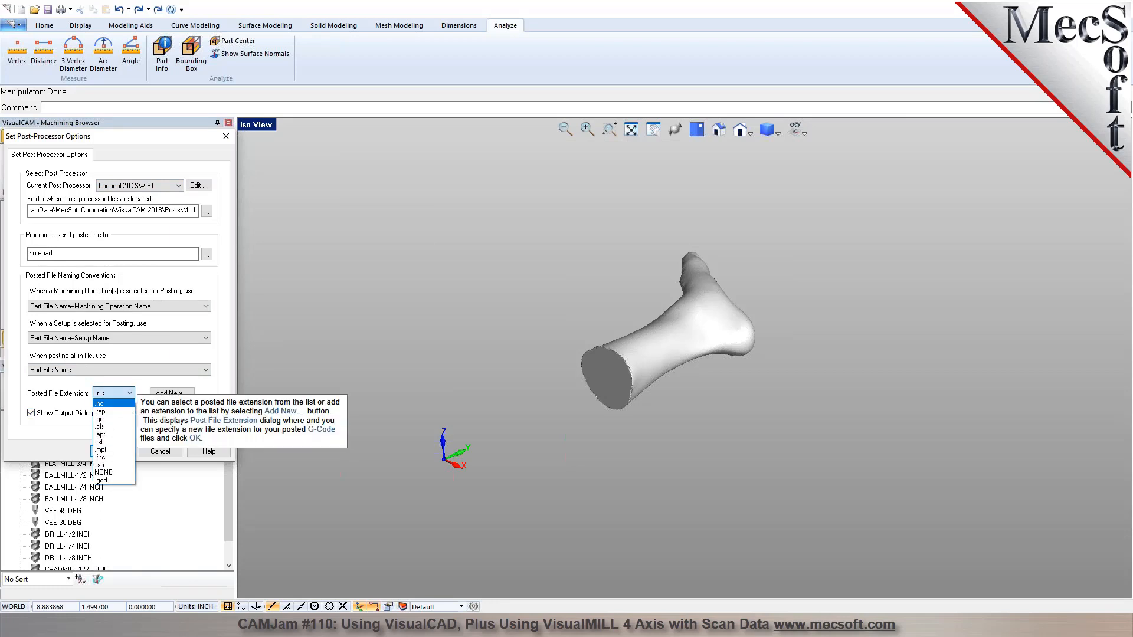
pyautogui.click(114, 404)
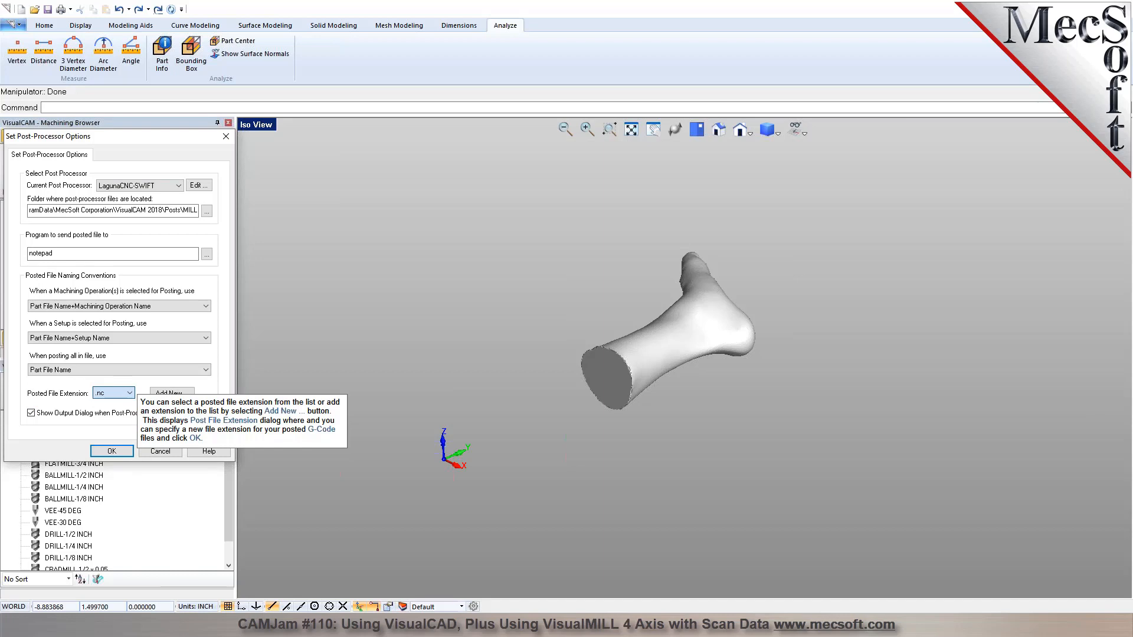
pyautogui.click(172, 393)
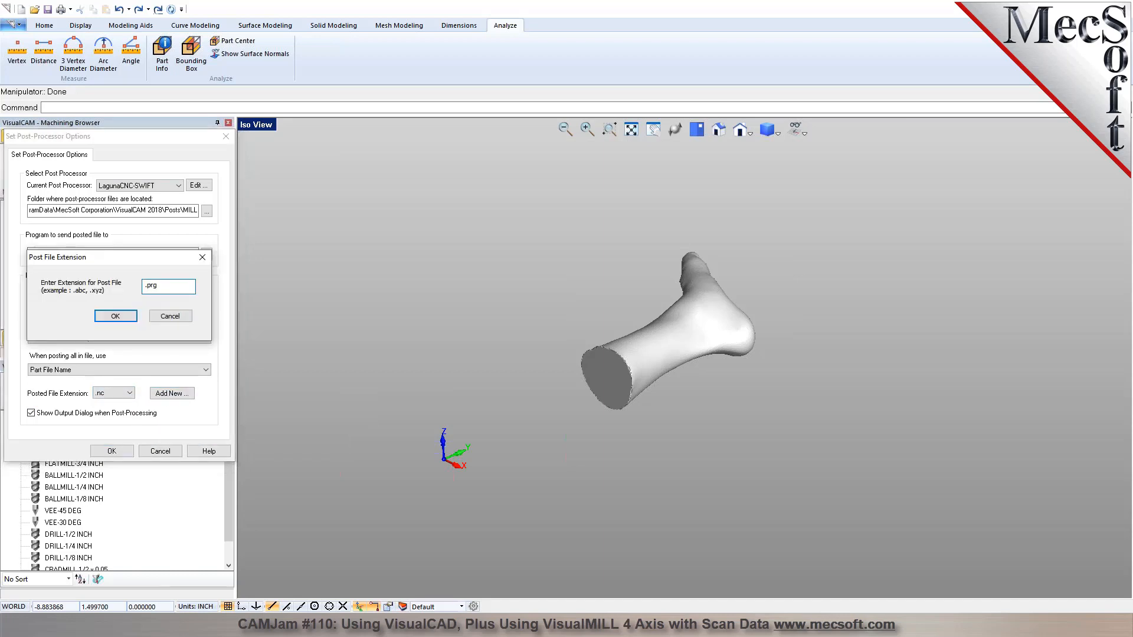
pyautogui.click(126, 316)
pyautogui.click(125, 393)
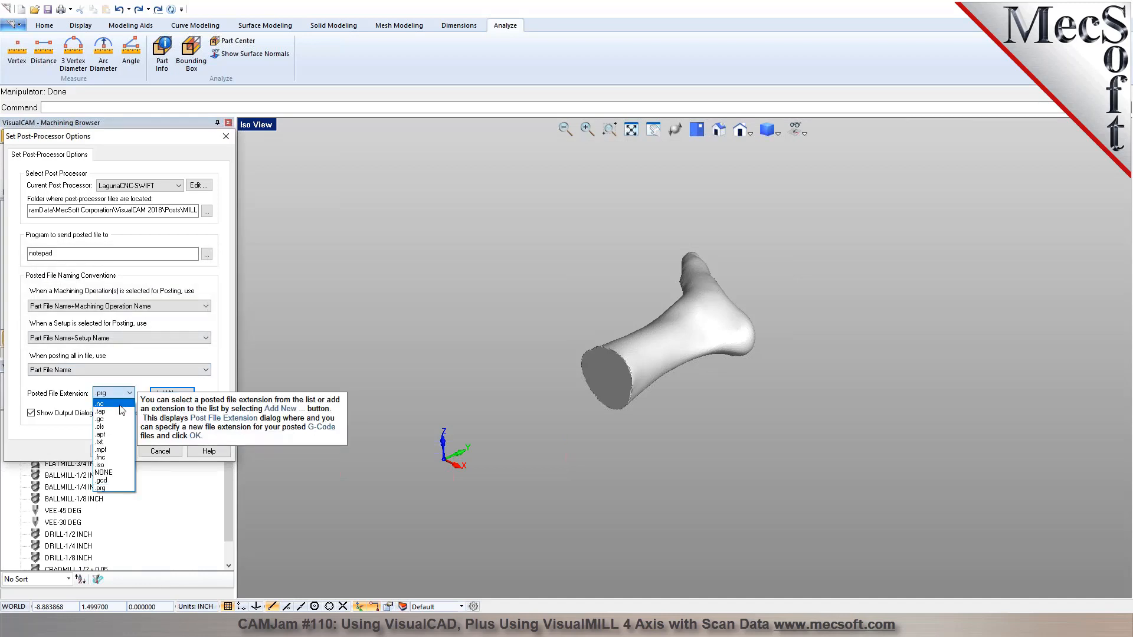
pyautogui.click(106, 404)
pyautogui.click(111, 451)
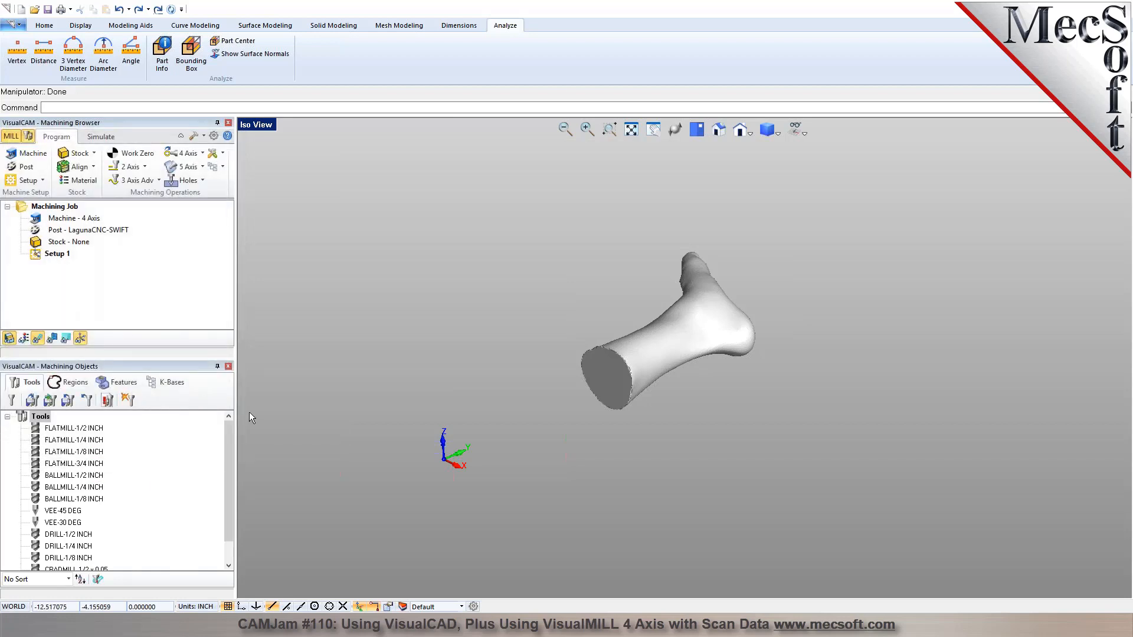
# Locate the world coordinate system on the foot's part box at the Mid Z face and South position.
pyautogui.click(697, 130)
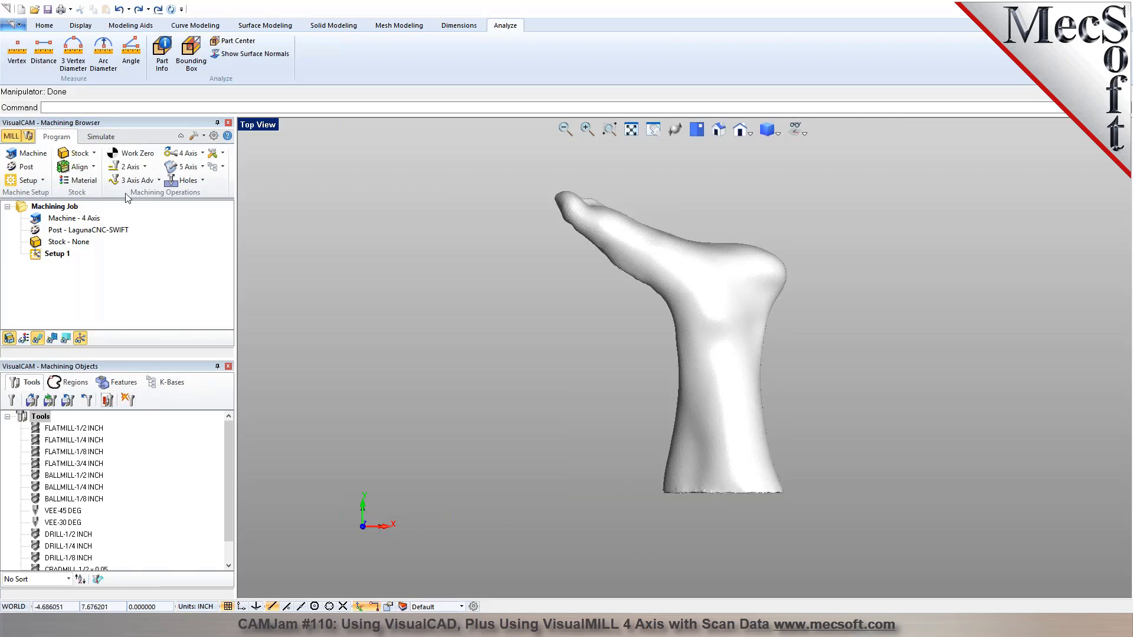
pyautogui.click(79, 153)
pyautogui.click(94, 154)
pyautogui.click(93, 168)
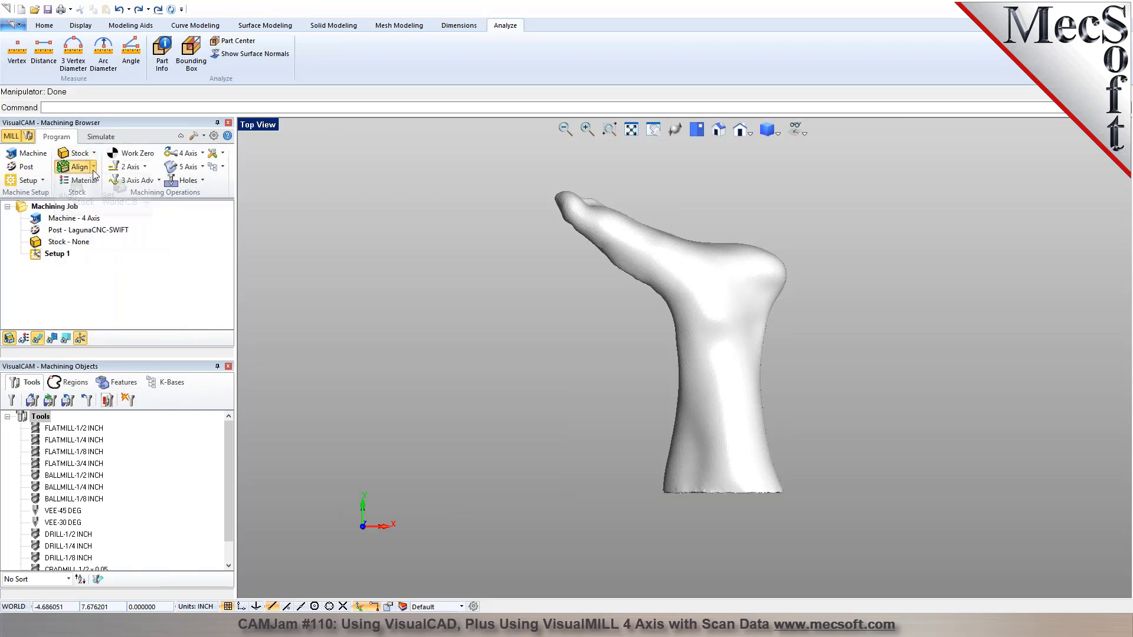
pyautogui.click(121, 192)
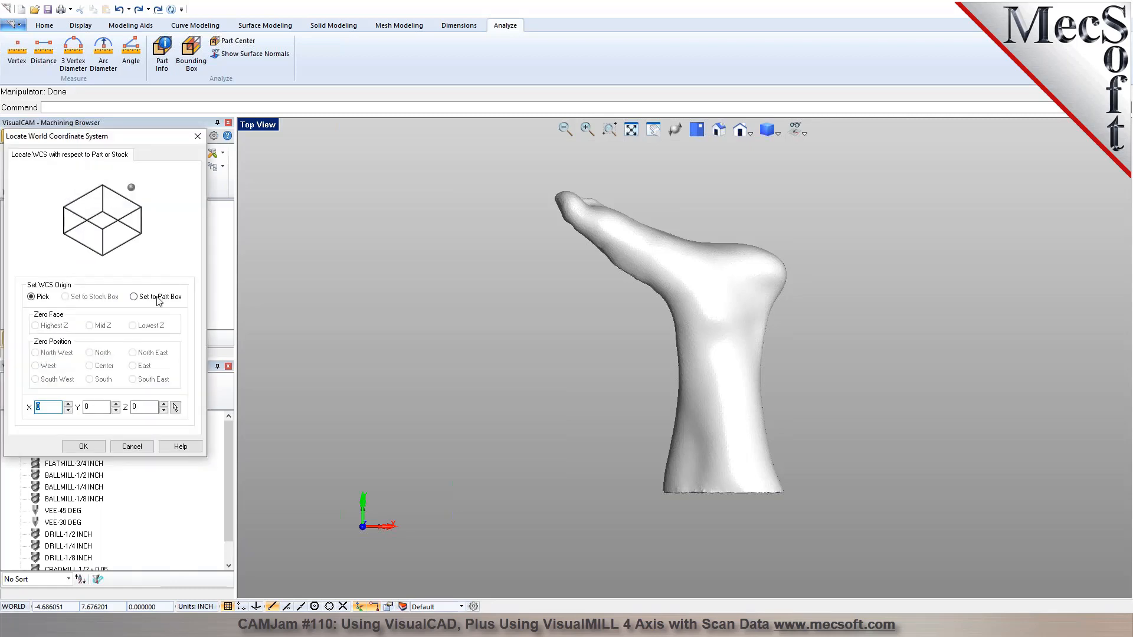
pyautogui.click(134, 297)
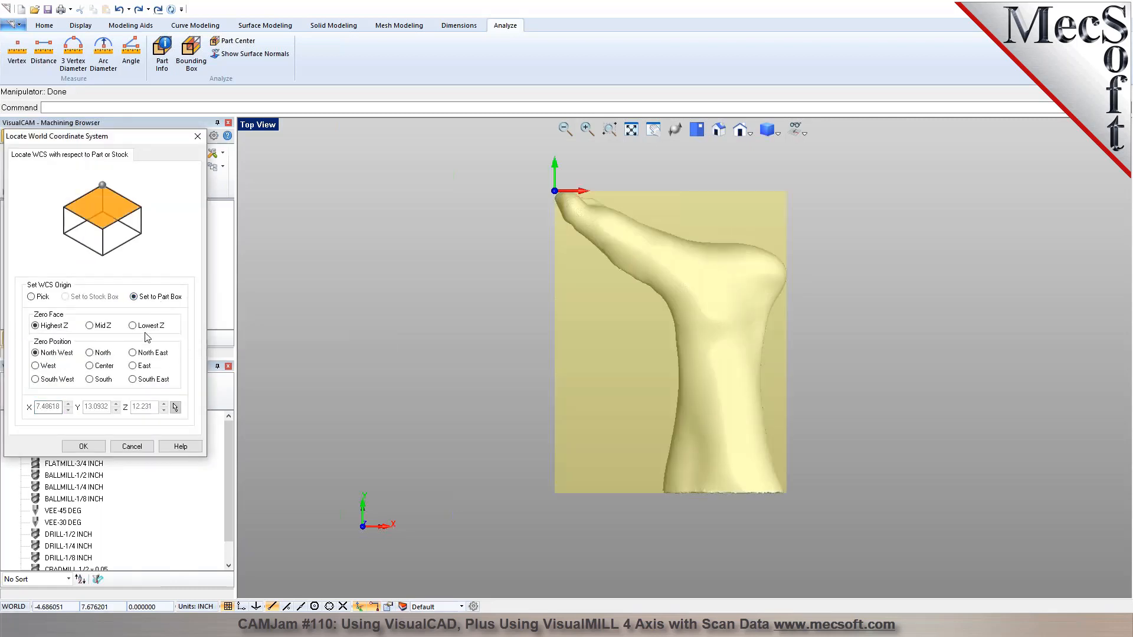
pyautogui.click(101, 381)
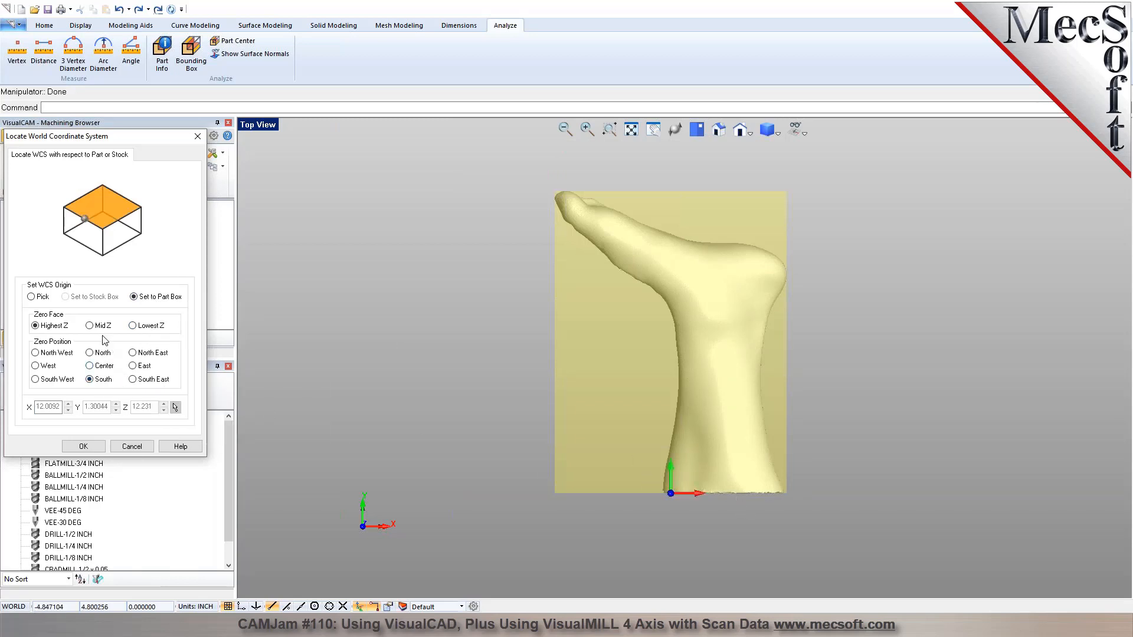
pyautogui.moveTo(107, 333)
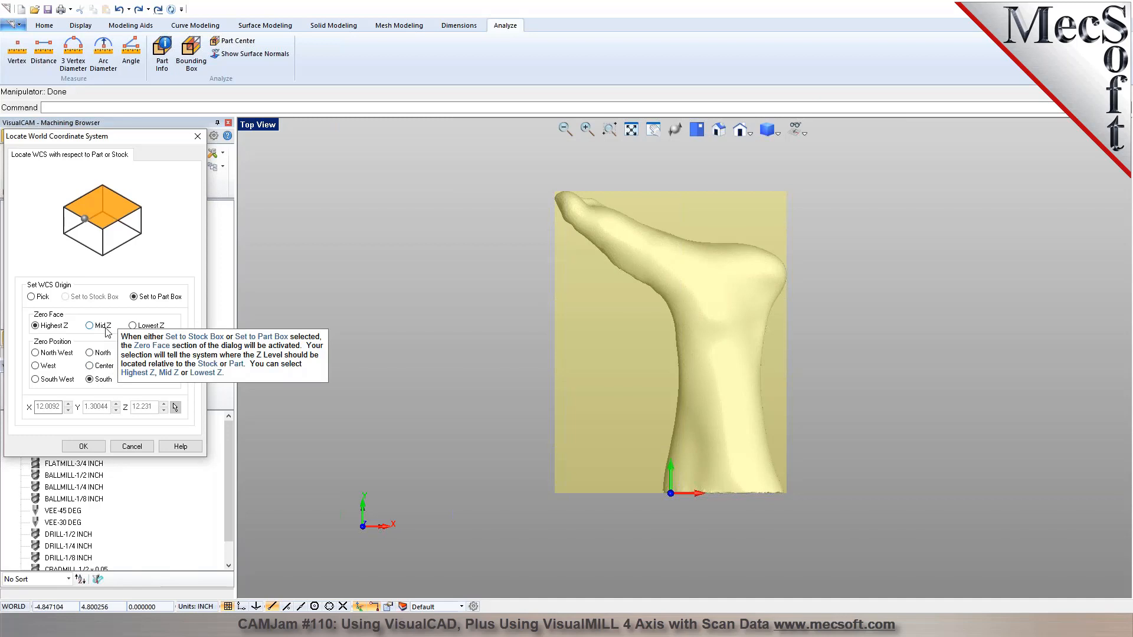
pyautogui.click(101, 327)
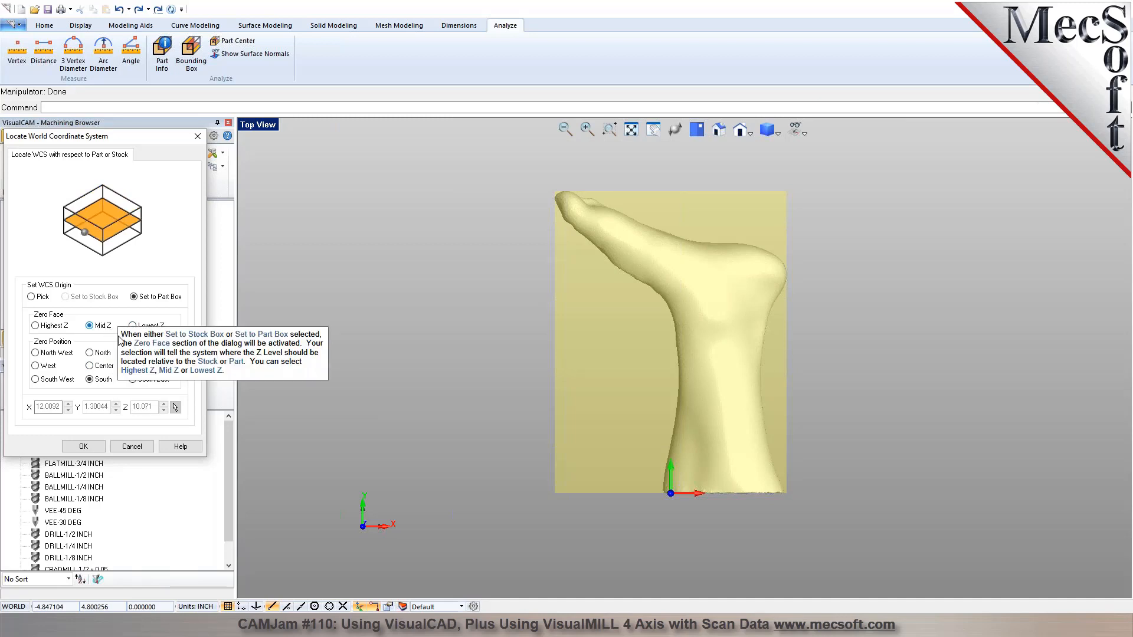
pyautogui.moveTo(571, 472); pyautogui.dragTo(568, 434, button='middle')
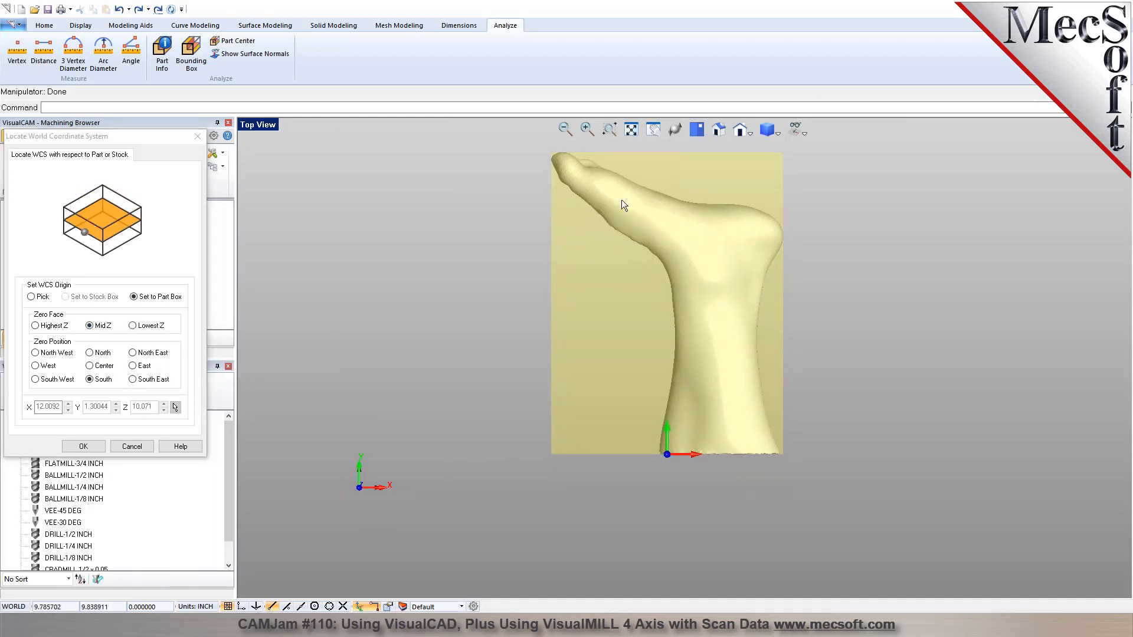
pyautogui.click(719, 130)
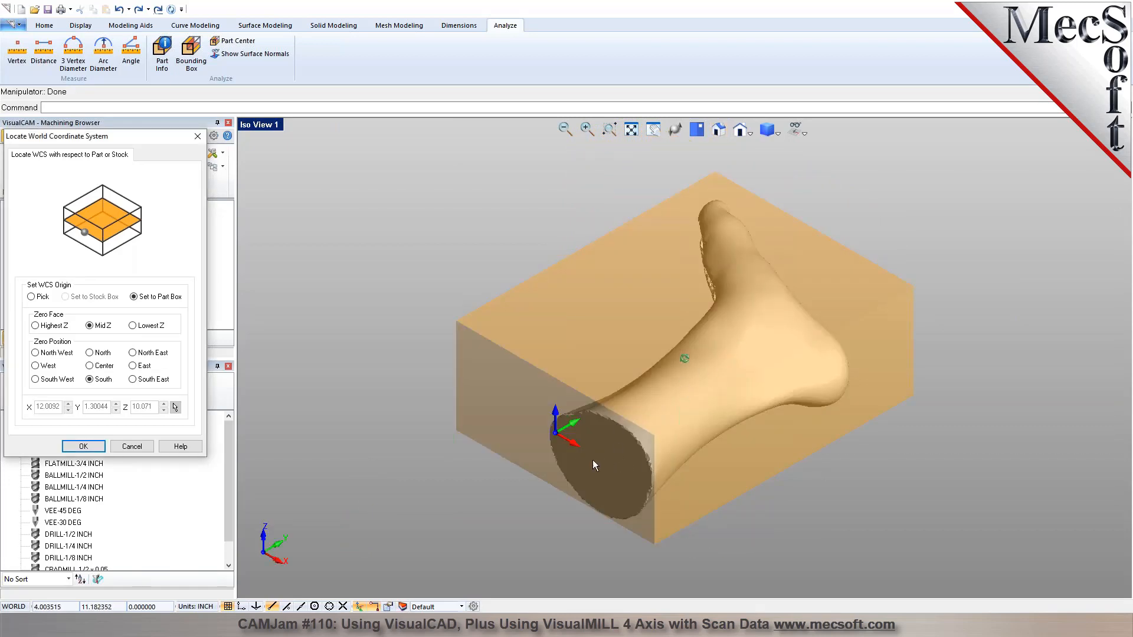
pyautogui.click(80, 448)
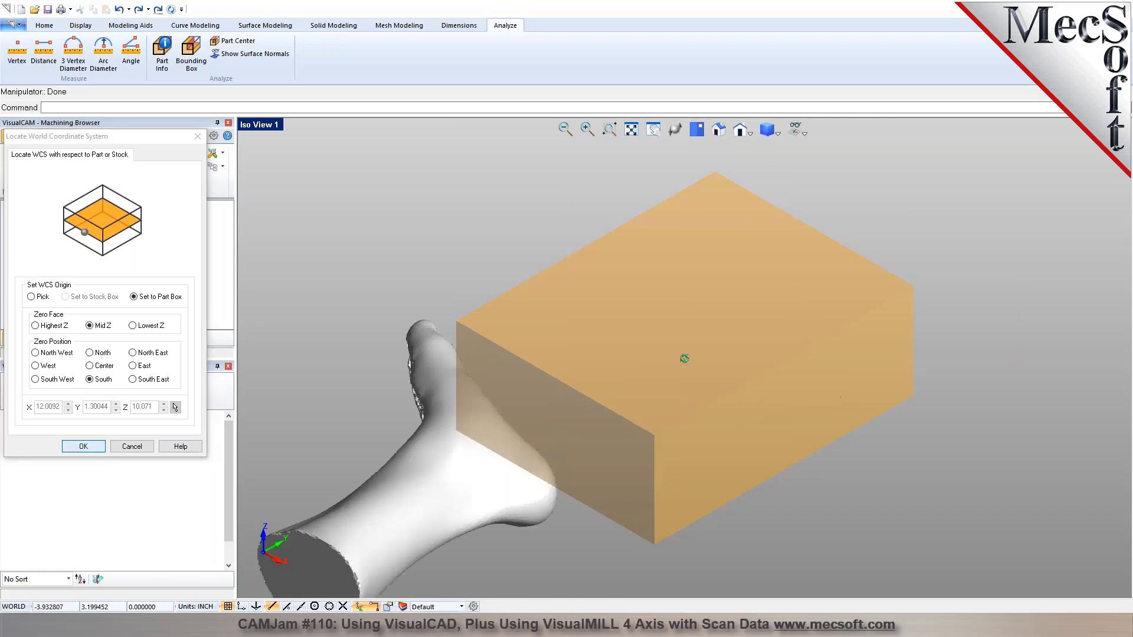
# Start a cylinder stock along the Y axis and copy the model's bounding cylinder for its dimensions.
pyautogui.scroll(-2, 518, 283)
pyautogui.moveTo(511, 380); pyautogui.dragTo(503, 477, button='middle')
pyautogui.hotkey('ctrl', 'Tab')
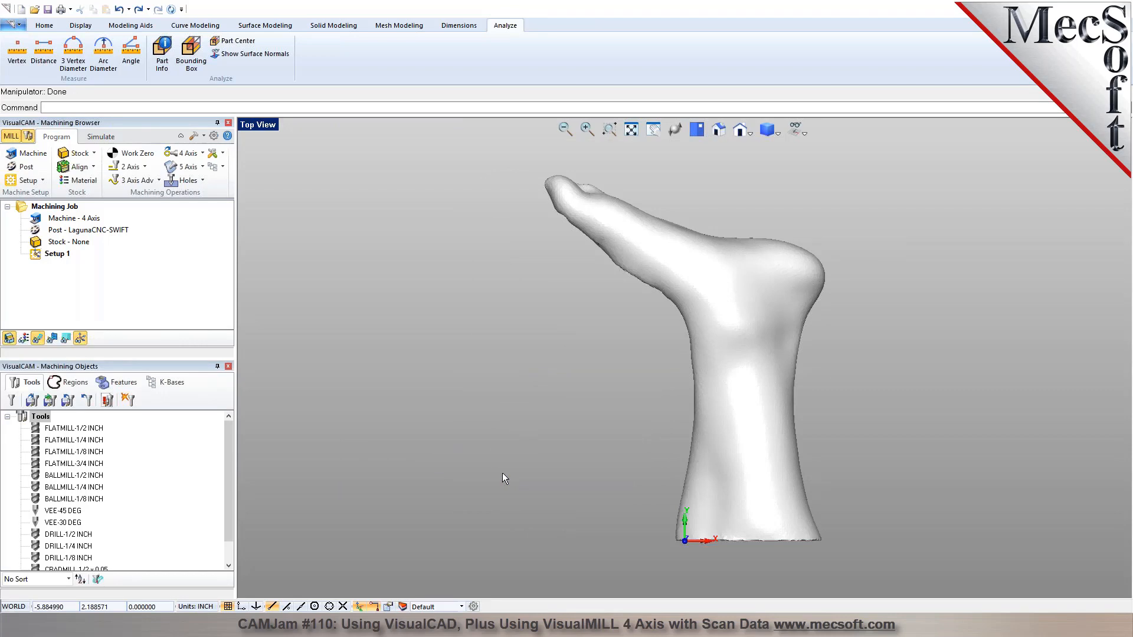
pyautogui.moveTo(484, 472); pyautogui.dragTo(480, 441, button='middle')
pyautogui.click(719, 130)
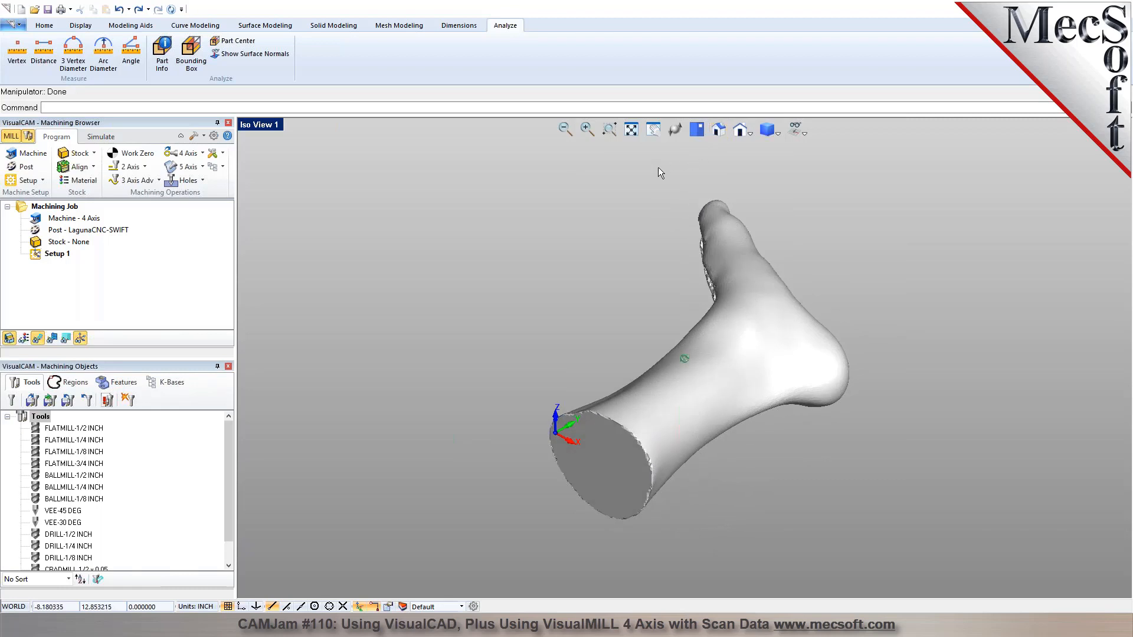
pyautogui.click(93, 153)
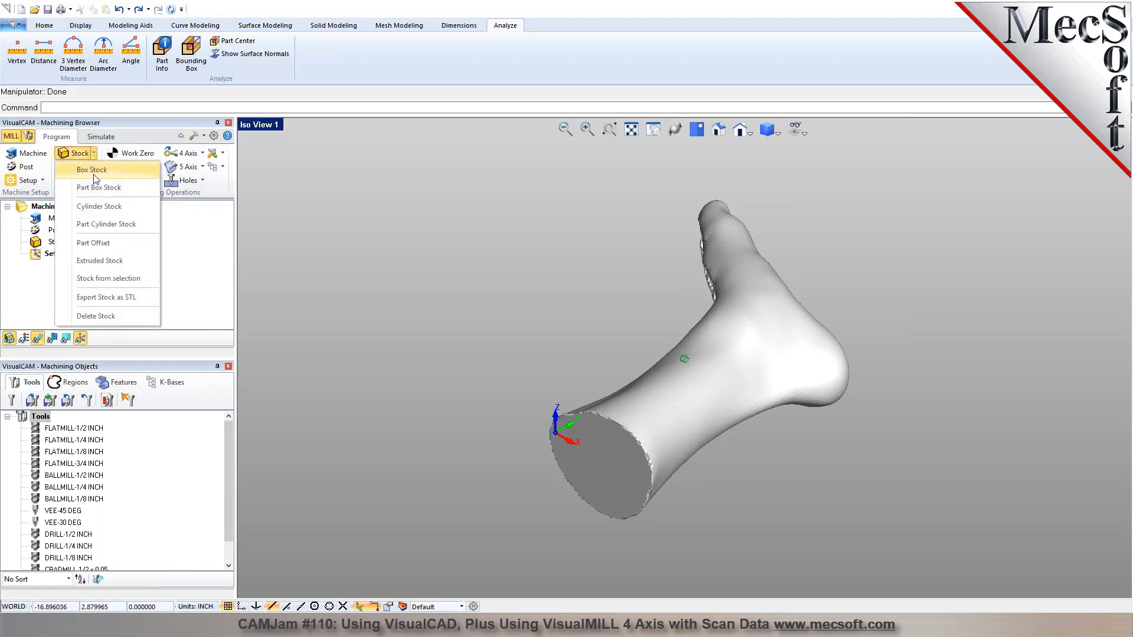
pyautogui.click(102, 212)
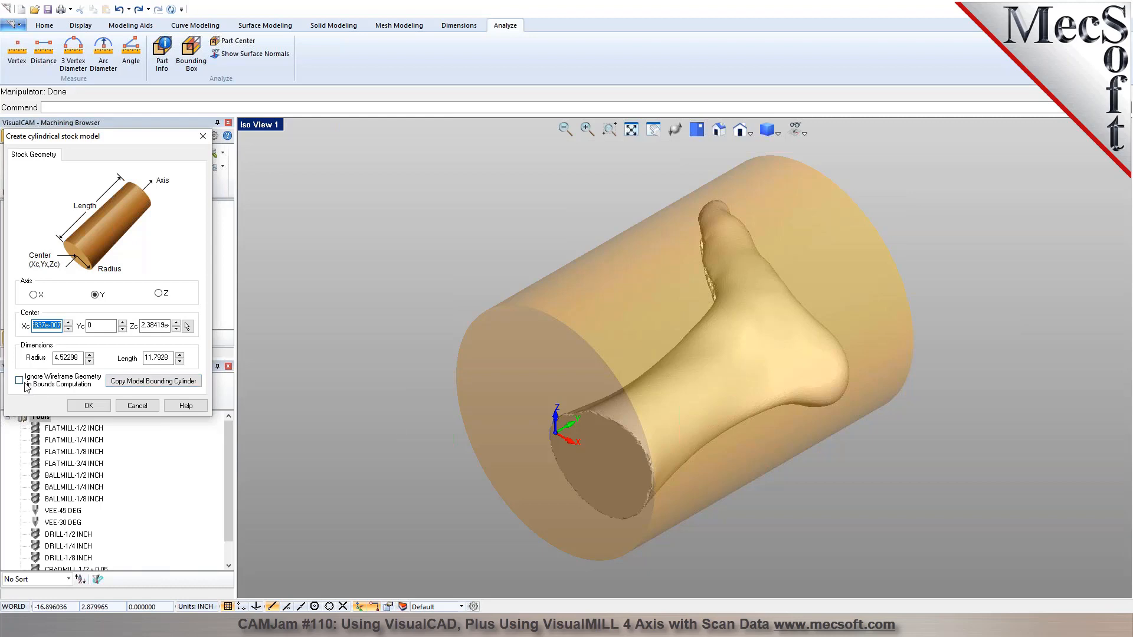
pyautogui.moveTo(27, 387)
pyautogui.click(125, 383)
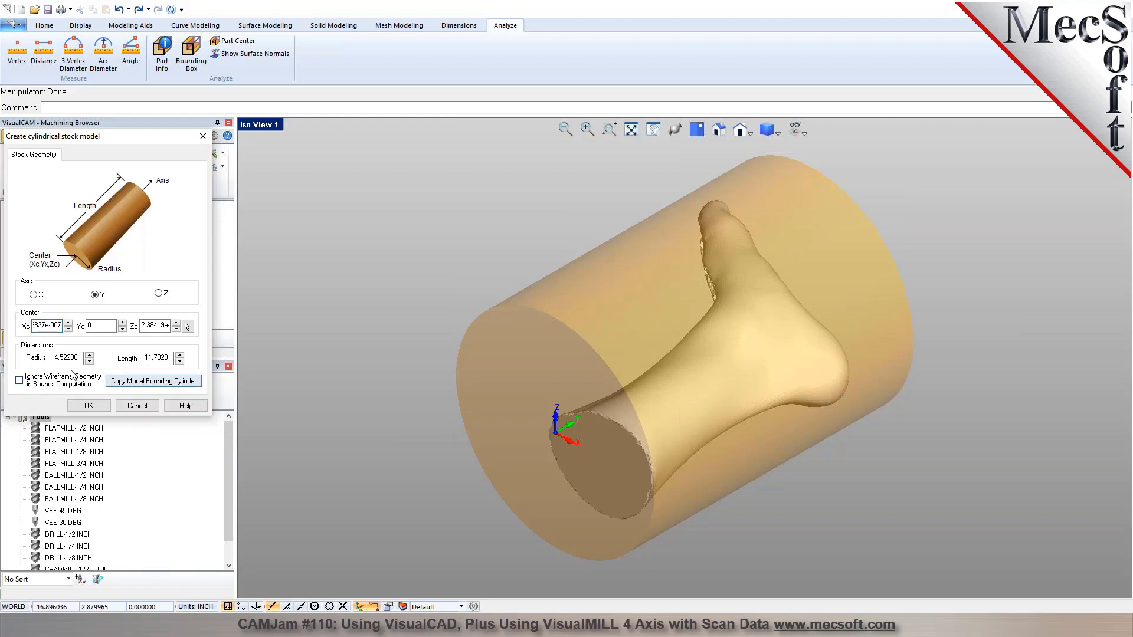
# Set the cylinder stock's radius to 6 inches and its length to 15 inches, and create the stock.
pyautogui.moveTo(69, 358)
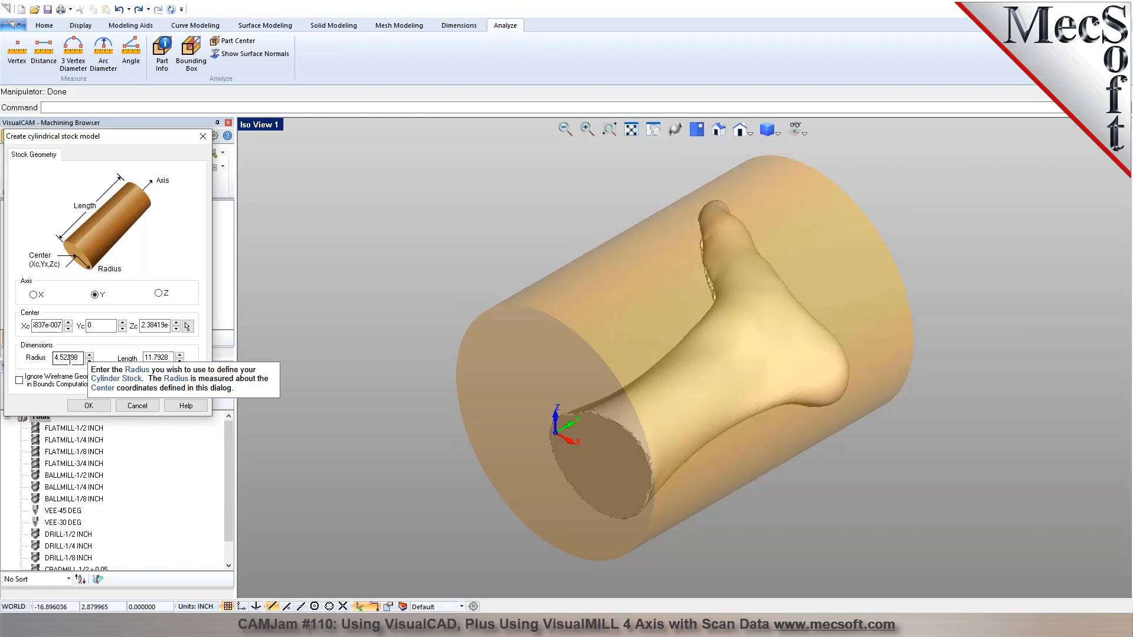
pyautogui.moveTo(661, 348); pyautogui.dragTo(690, 344, button='middle')
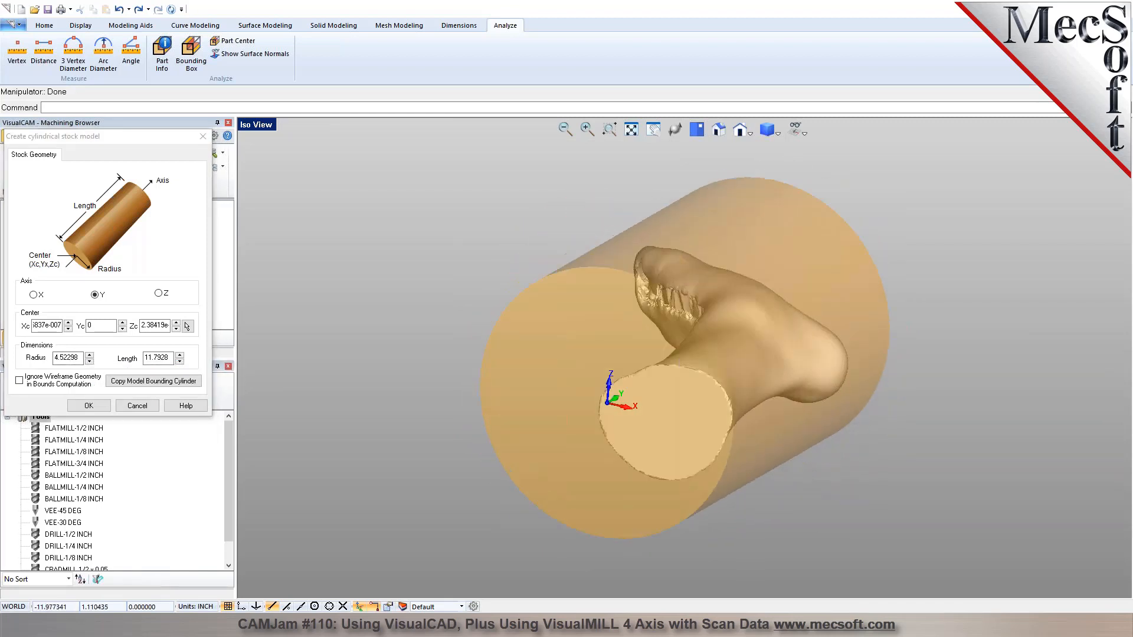
pyautogui.moveTo(67, 366)
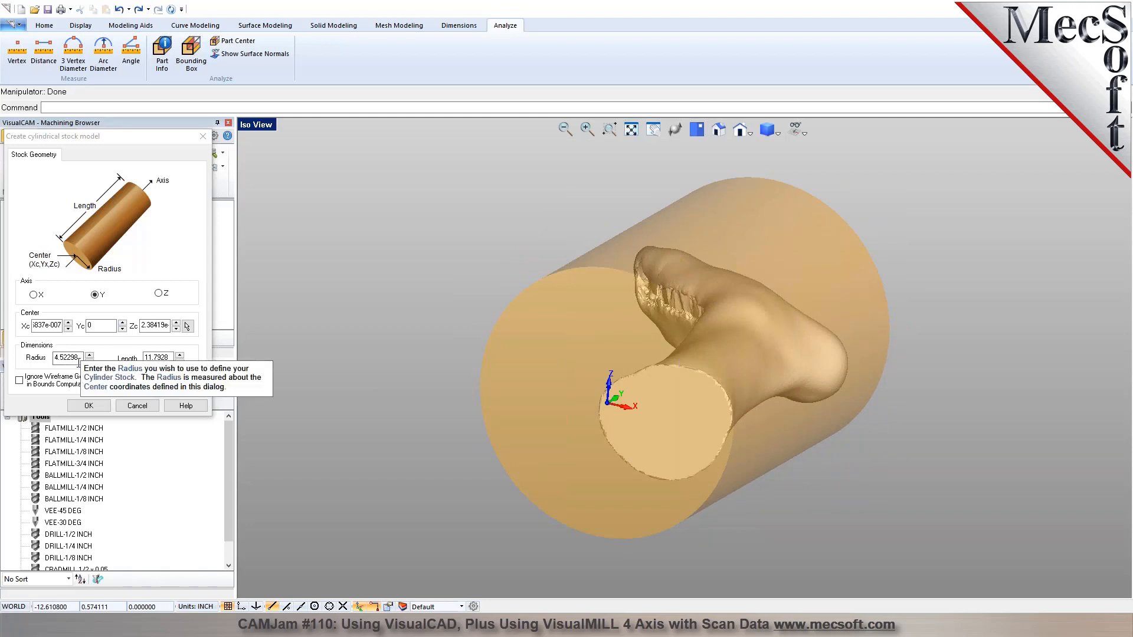
pyautogui.moveTo(81, 361); pyautogui.dragTo(37, 368)
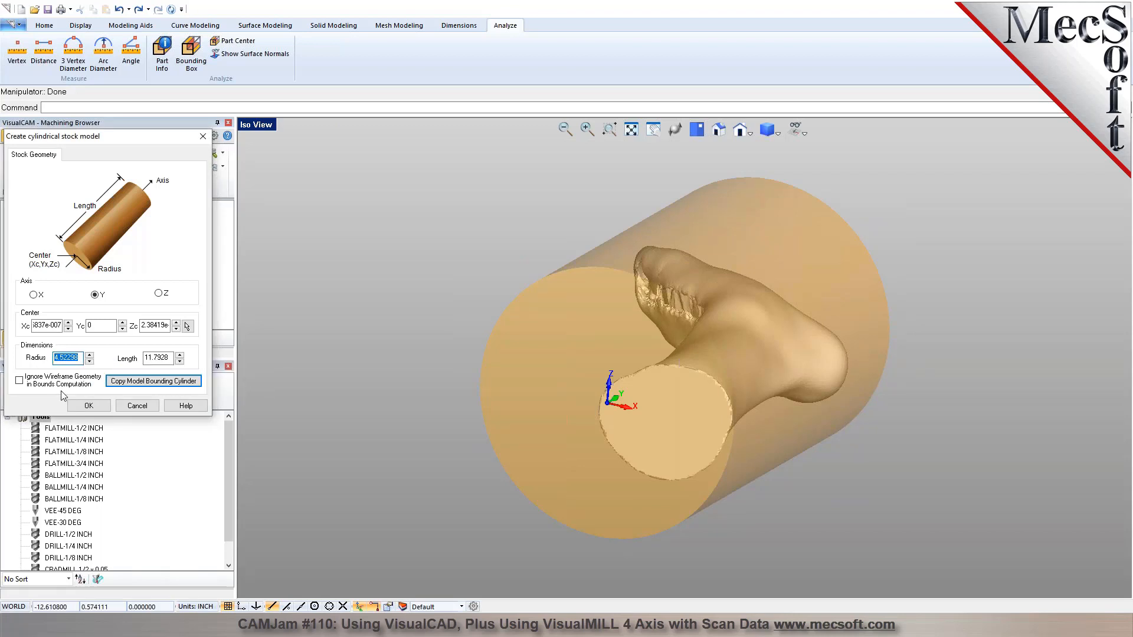
pyautogui.write('6')
pyautogui.click(171, 358)
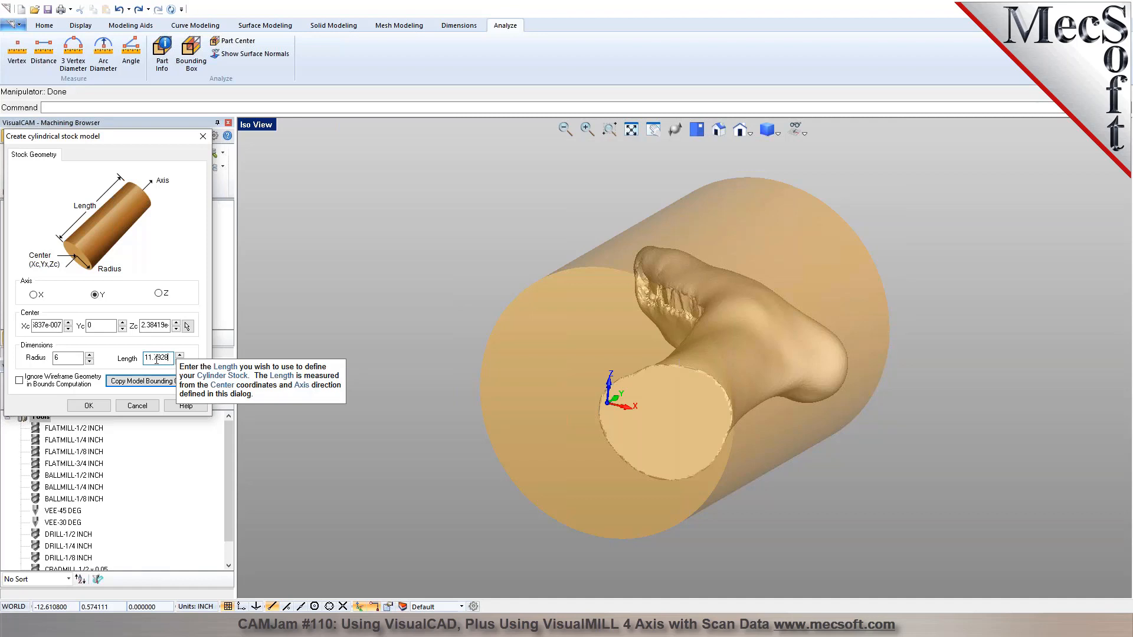
pyautogui.doubleClick(157, 358)
pyautogui.moveTo(746, 295); pyautogui.dragTo(642, 409, button='right')
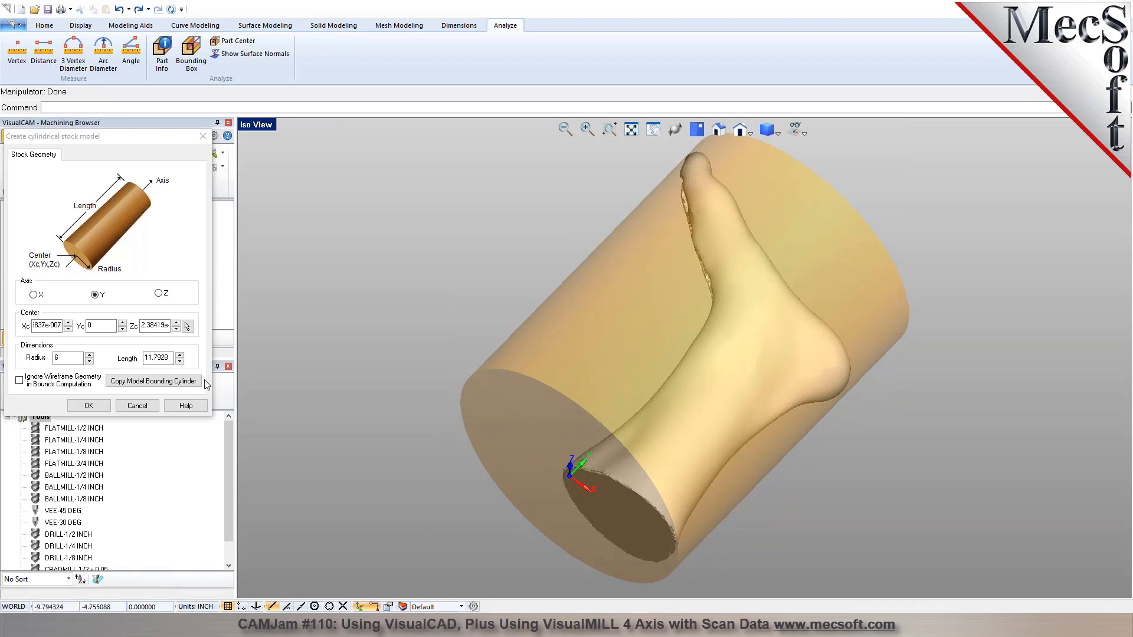
pyautogui.doubleClick(171, 360)
pyautogui.write('15')
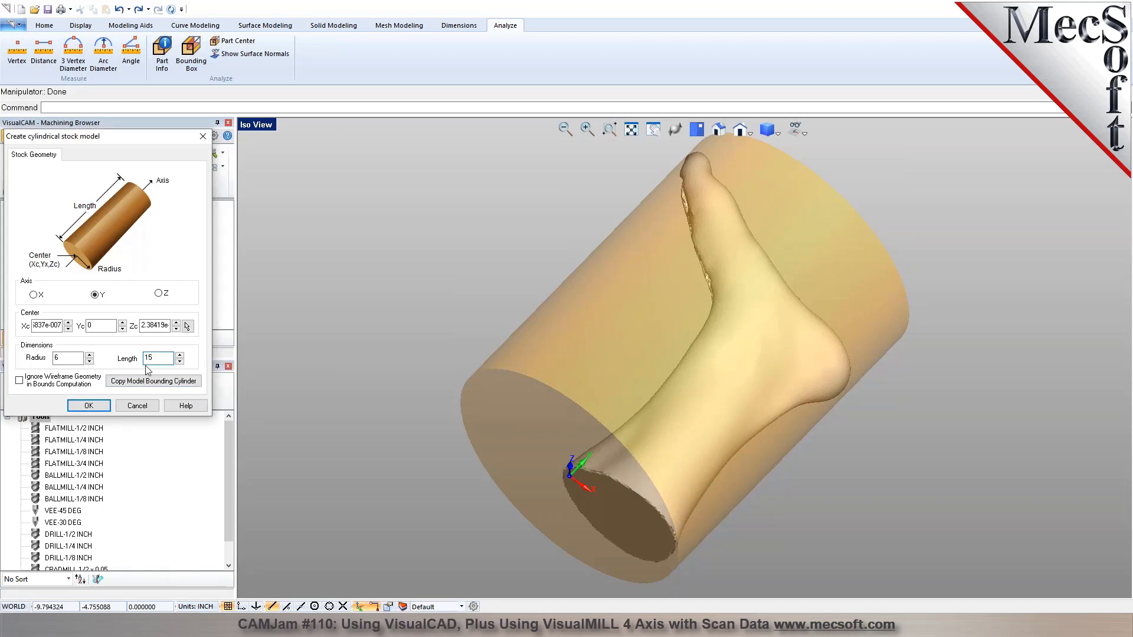
pyautogui.click(108, 406)
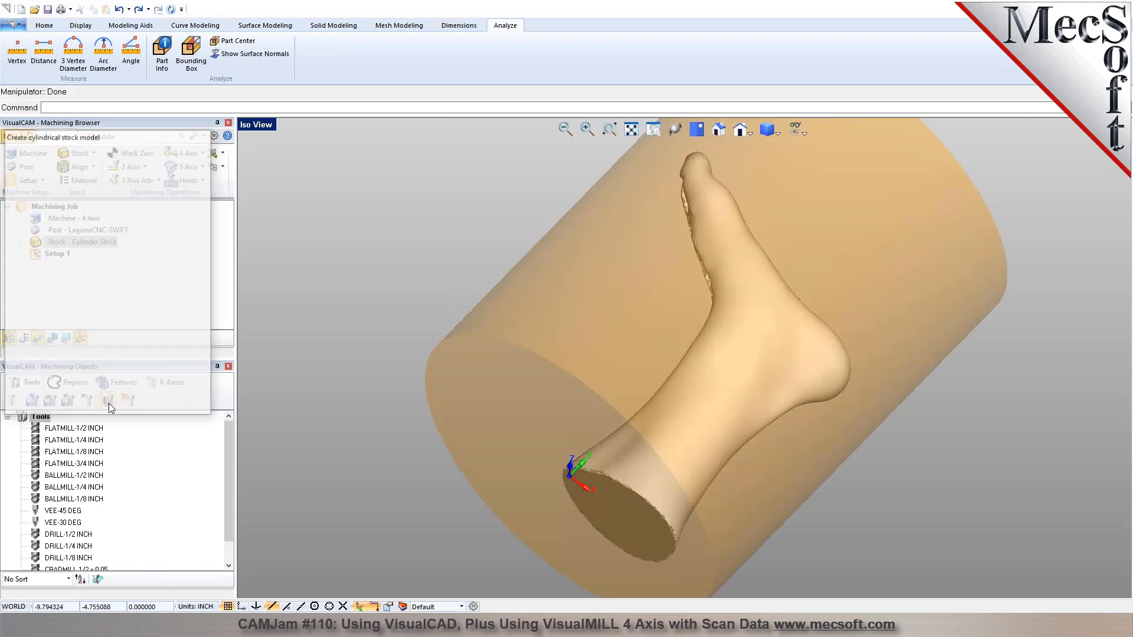
pyautogui.scroll(-3, 466, 359)
pyautogui.moveTo(545, 409); pyautogui.dragTo(454, 321, button='middle')
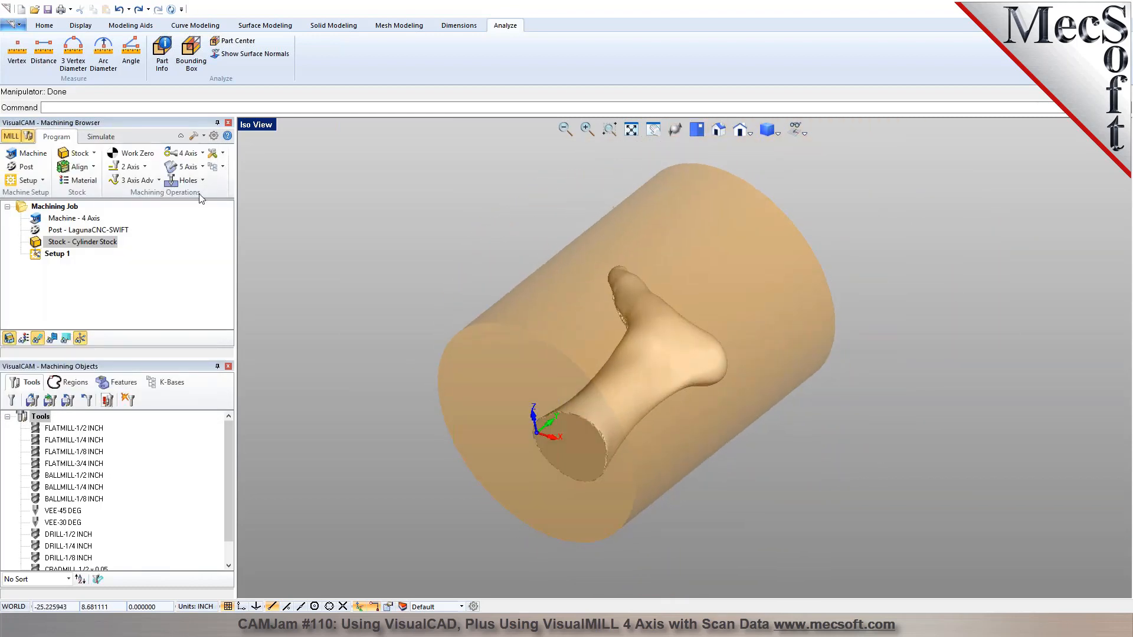
pyautogui.click(101, 136)
pyautogui.moveTo(362, 281); pyautogui.dragTo(614, 317, button='middle')
pyautogui.click(56, 136)
pyautogui.moveTo(537, 295); pyautogui.dragTo(567, 324, button='middle')
pyautogui.moveTo(638, 365); pyautogui.dragTo(644, 365, button='middle')
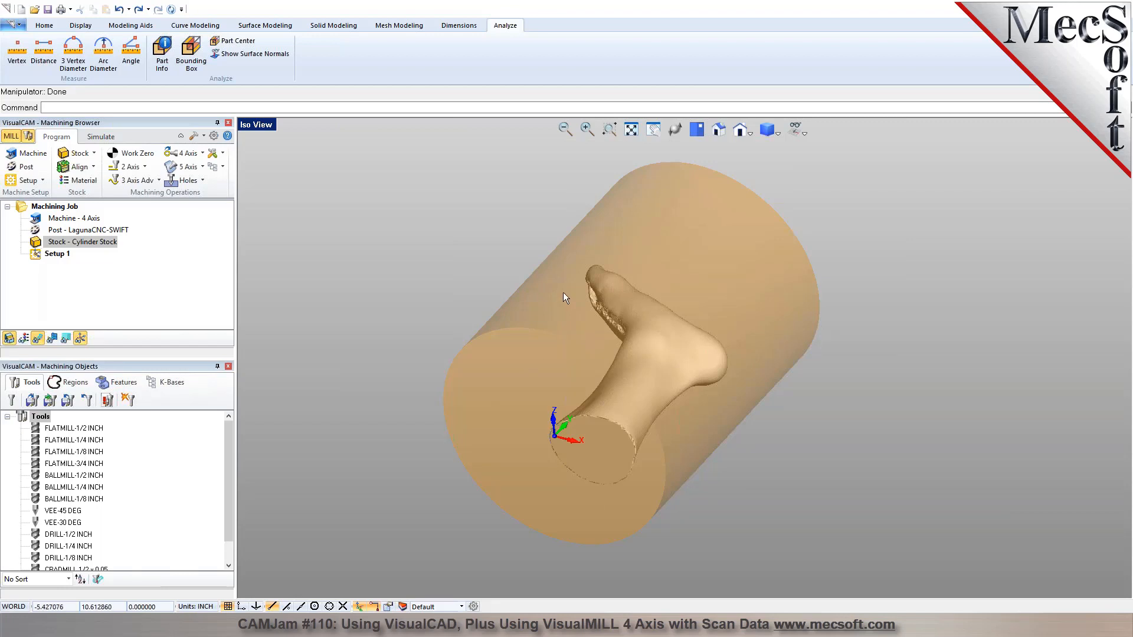
# Start aligning the cylinder stock about the foot and set its Z alignment to Center.
pyautogui.click(80, 167)
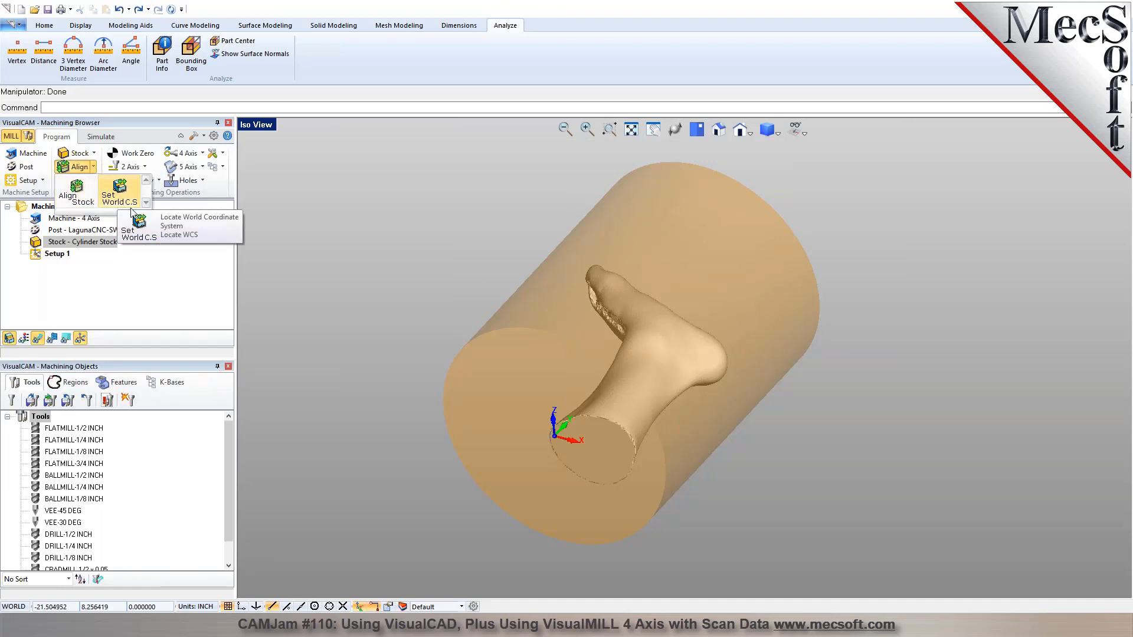
pyautogui.click(391, 264)
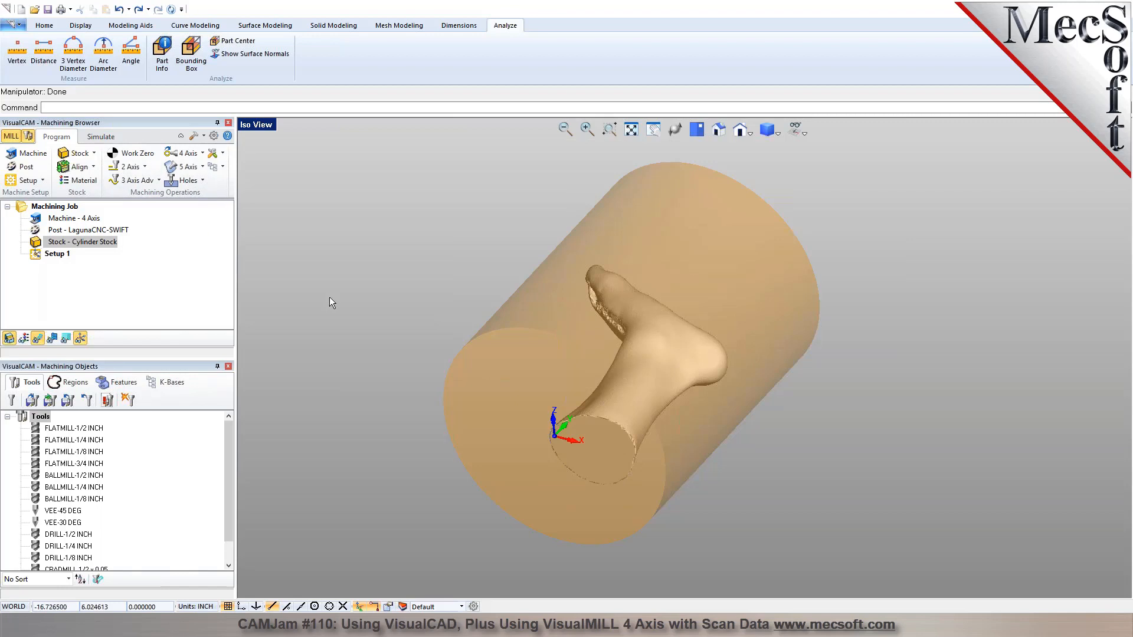
pyautogui.click(76, 167)
pyautogui.click(81, 194)
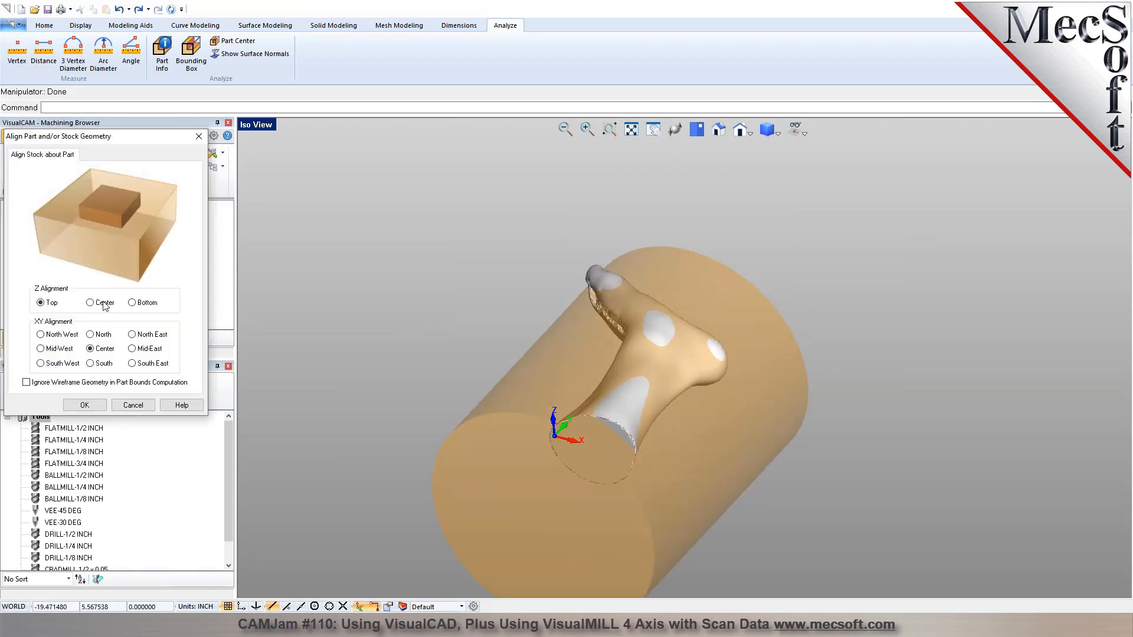
pyautogui.click(104, 303)
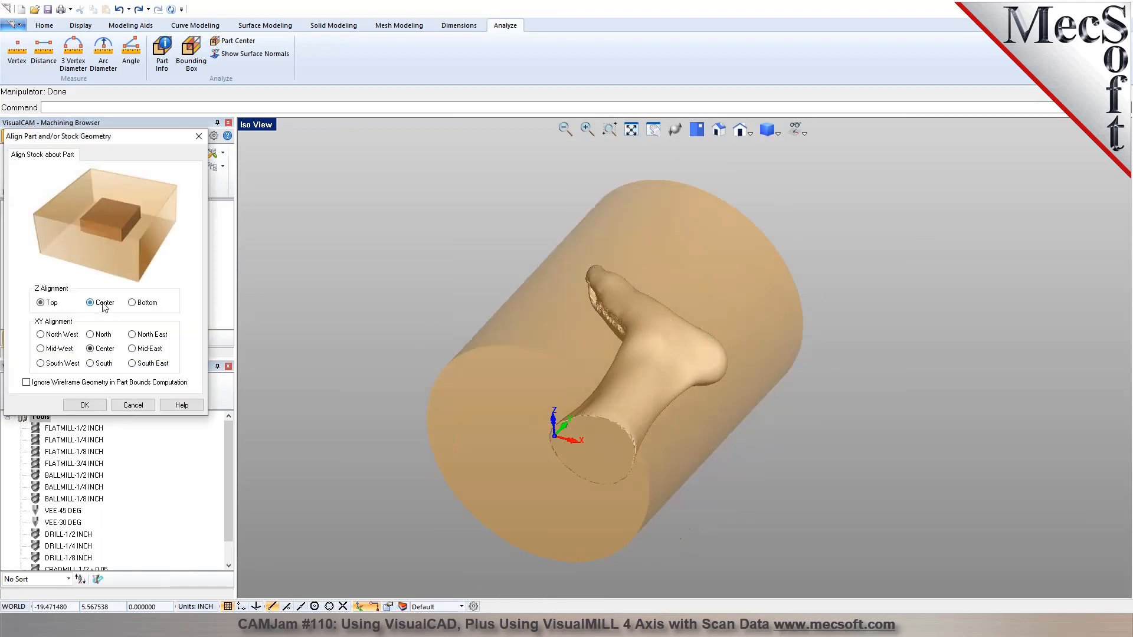
pyautogui.click(696, 130)
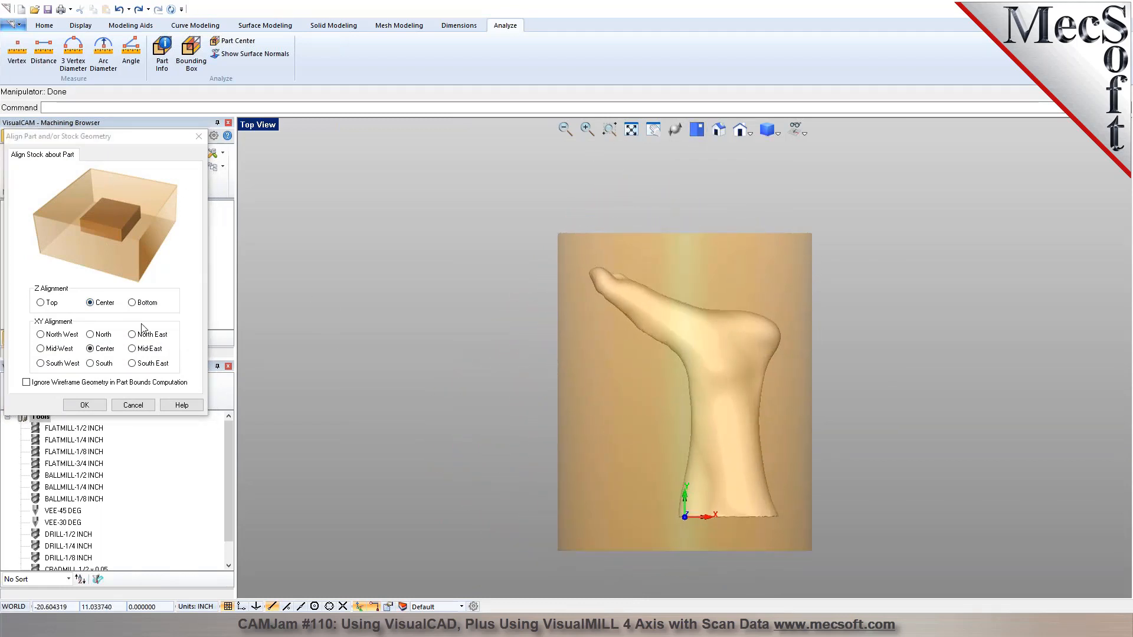
# Compare the North, Center and South XY alignments of the stock in top view and accept North.
pyautogui.click(102, 336)
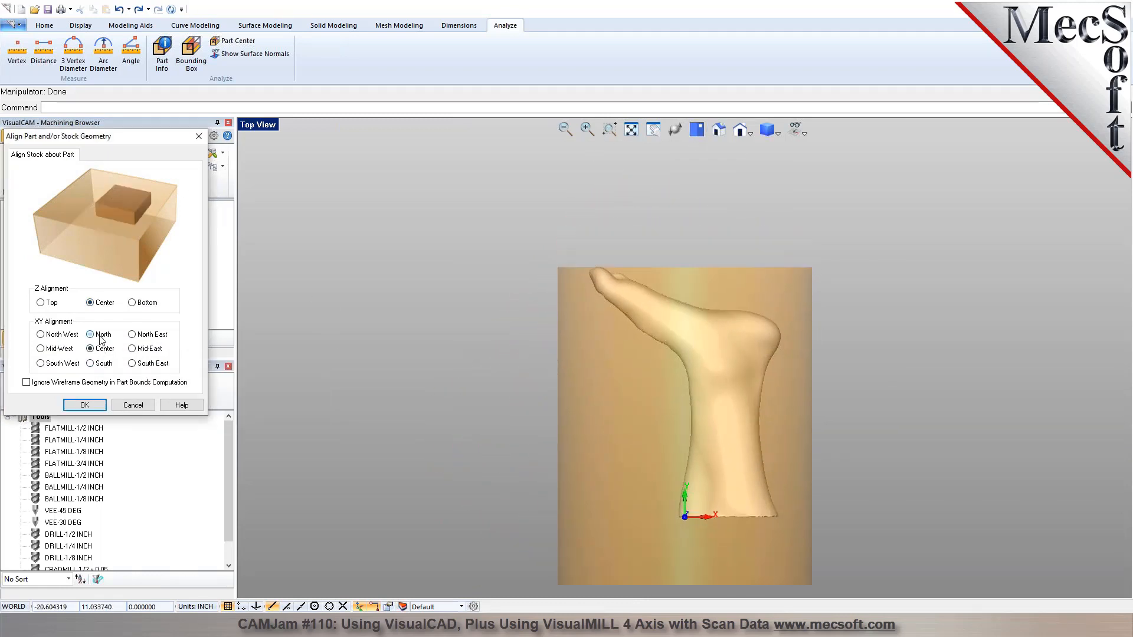
pyautogui.scroll(-1, 501, 255)
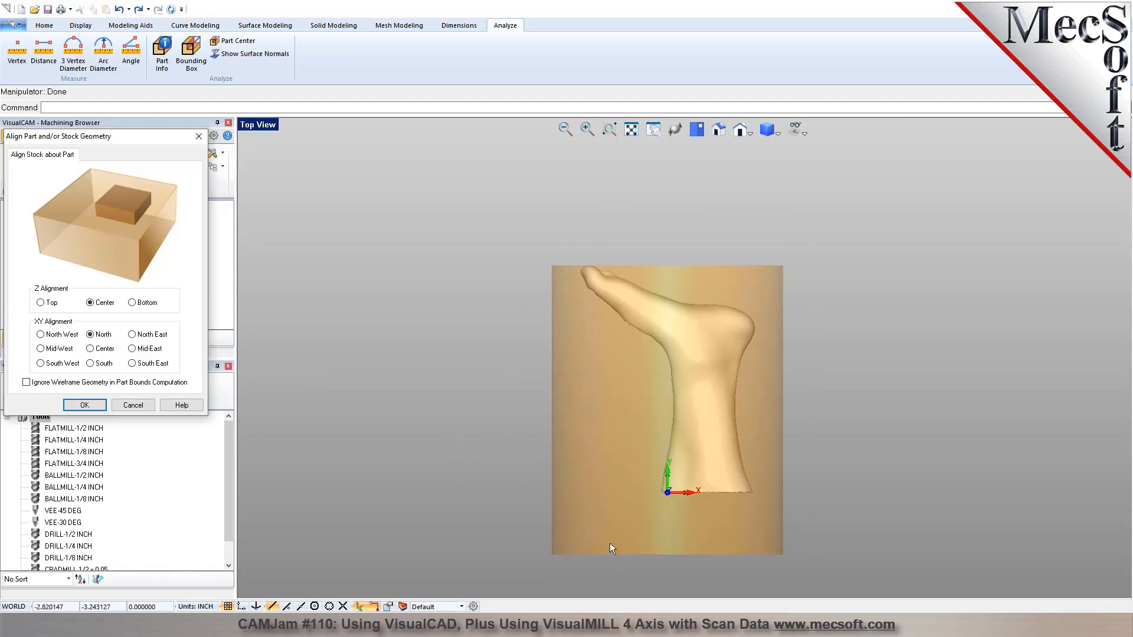
pyautogui.click(99, 351)
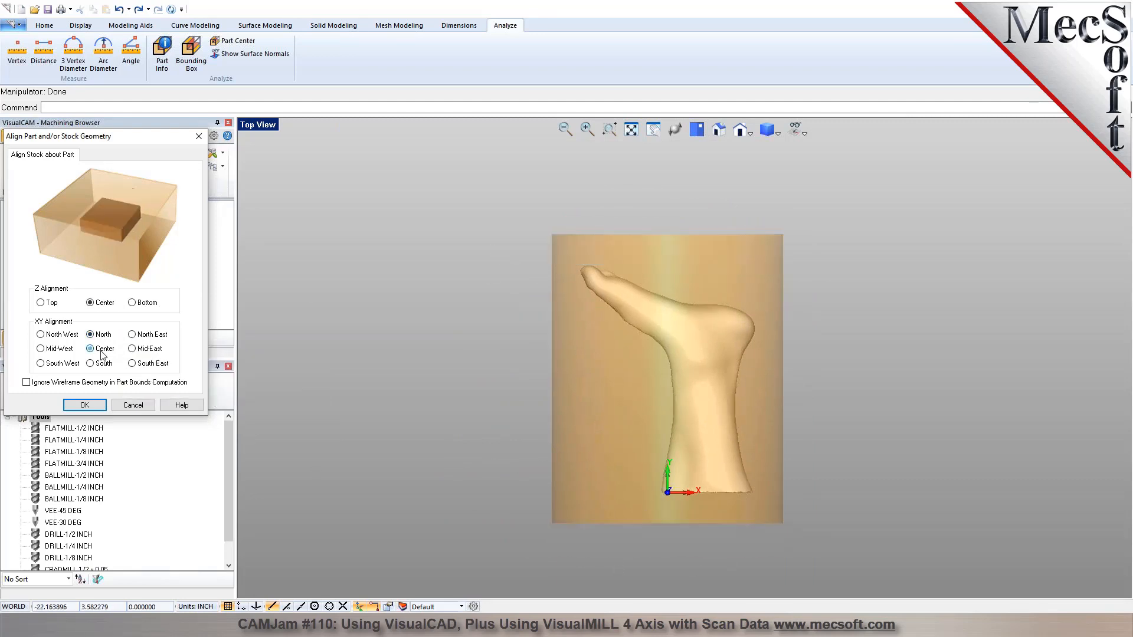
pyautogui.click(98, 364)
pyautogui.click(99, 351)
pyautogui.click(99, 336)
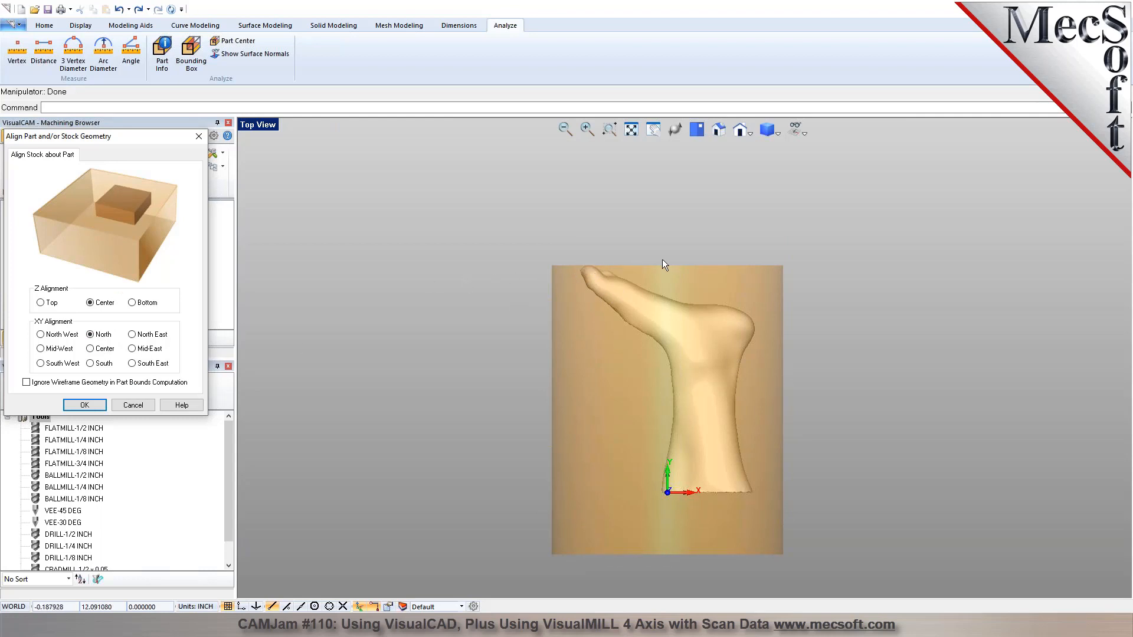
pyautogui.click(84, 405)
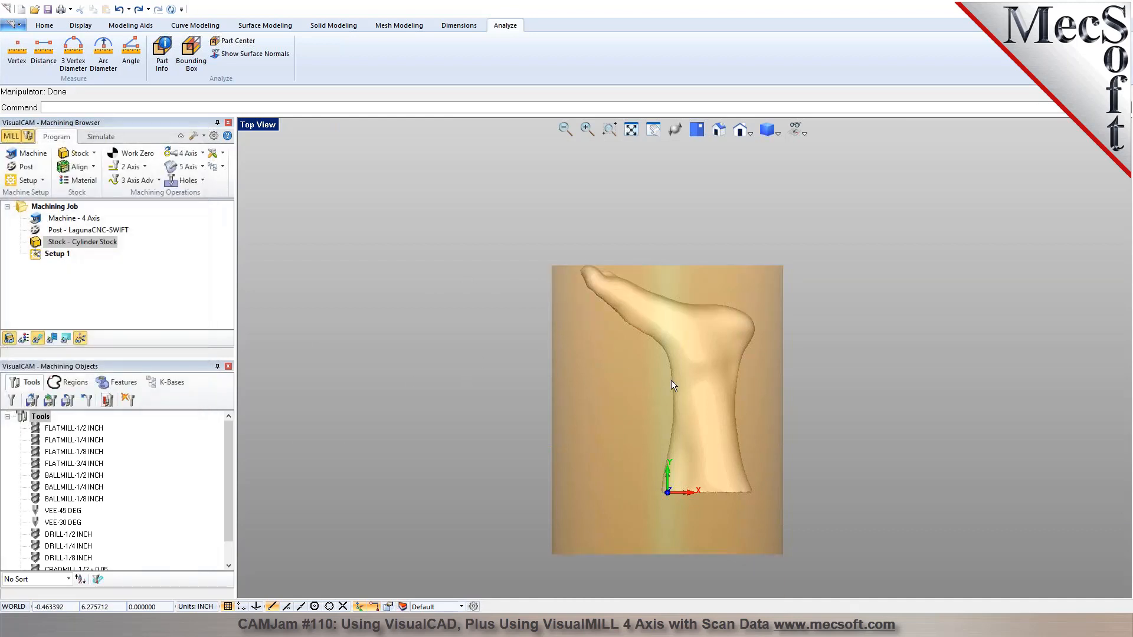
# Move the foot mesh -.25 inch along the Y axis, away from the stock's toe end.
pyautogui.click(720, 408)
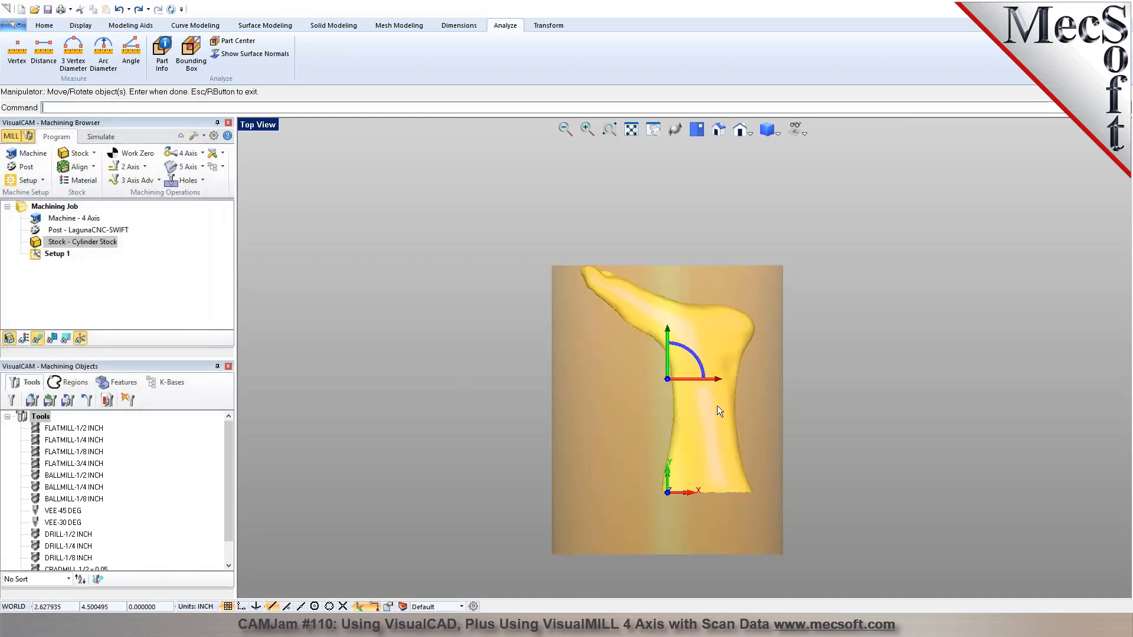
pyautogui.click(667, 328)
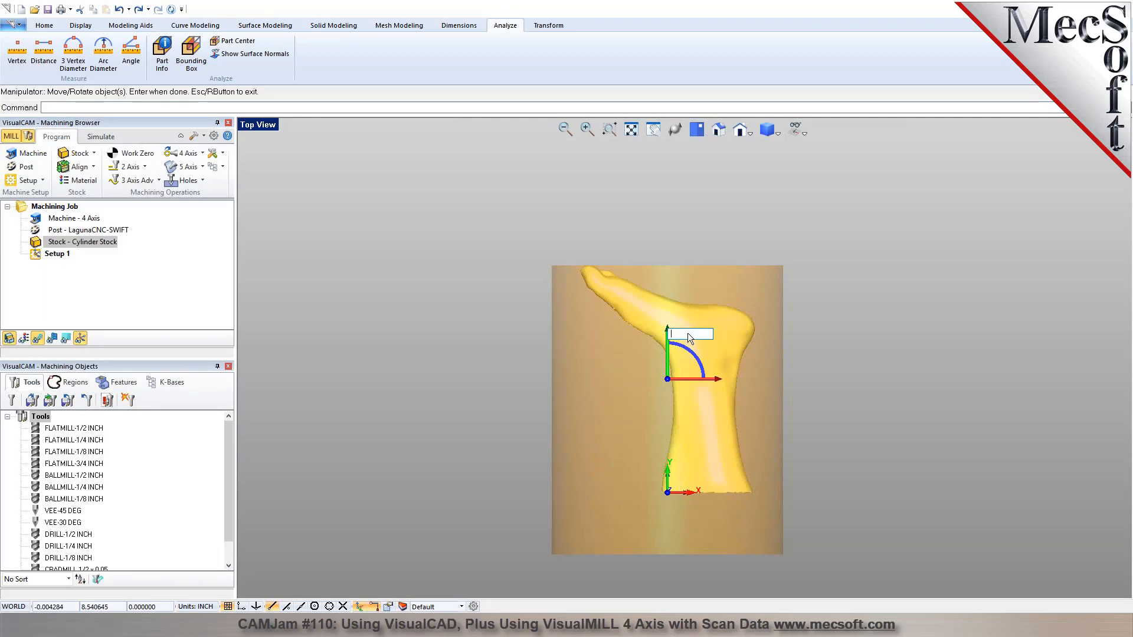
pyautogui.write('-.25')
pyautogui.press('Return')
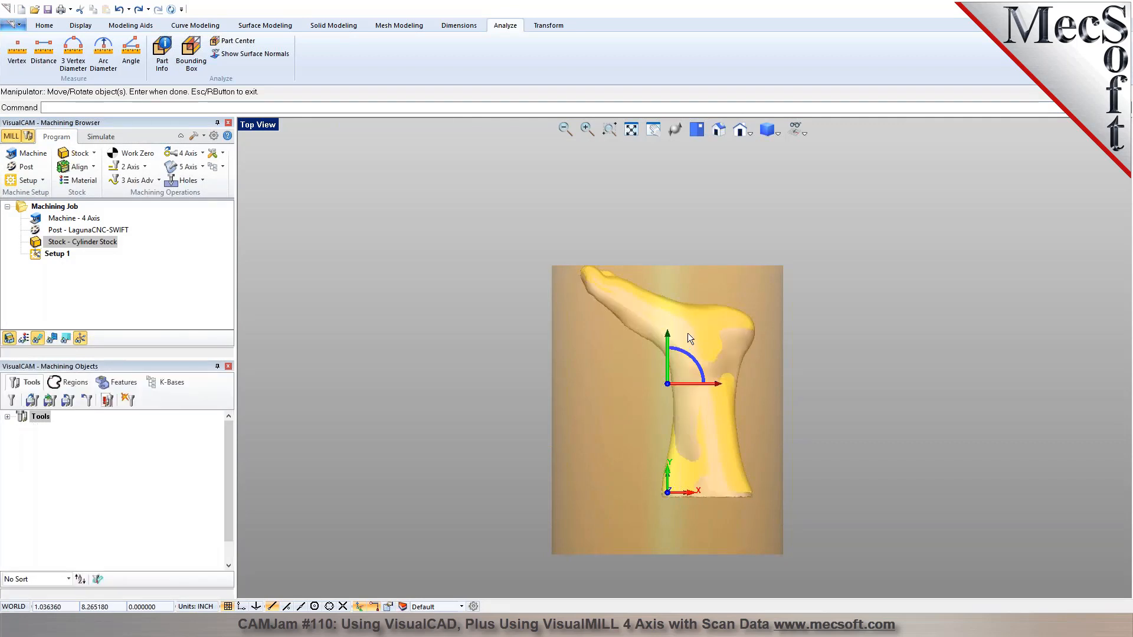
pyautogui.press('Return')
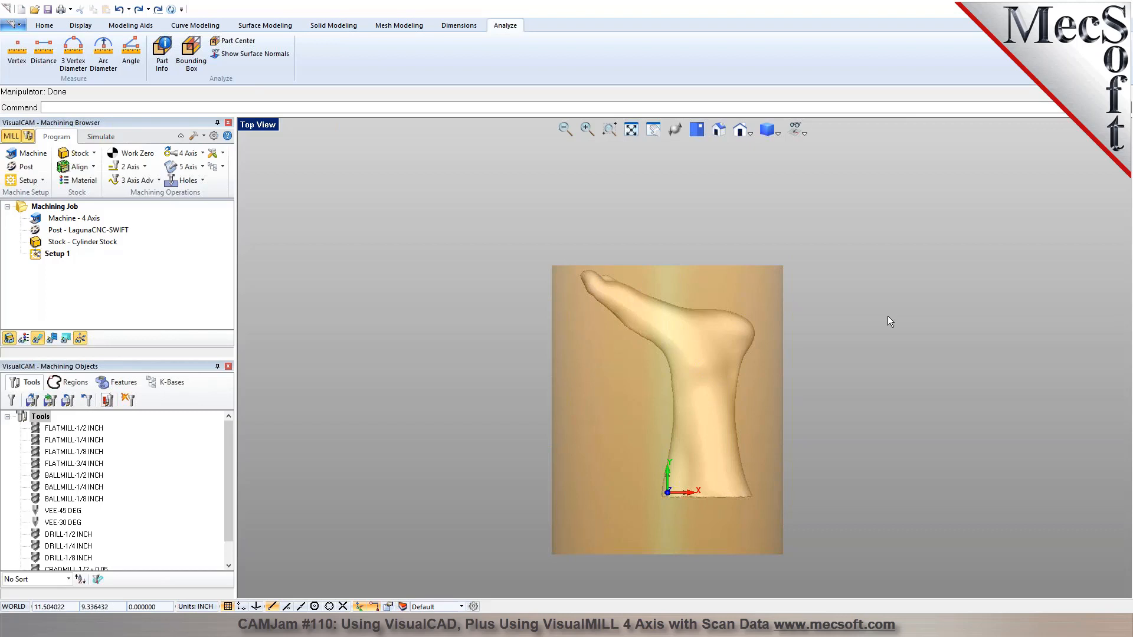
# Return to the isometric view and save the part as 33.vcp.
pyautogui.moveTo(713, 420); pyautogui.dragTo(684, 370, button='middle')
pyautogui.click(718, 131)
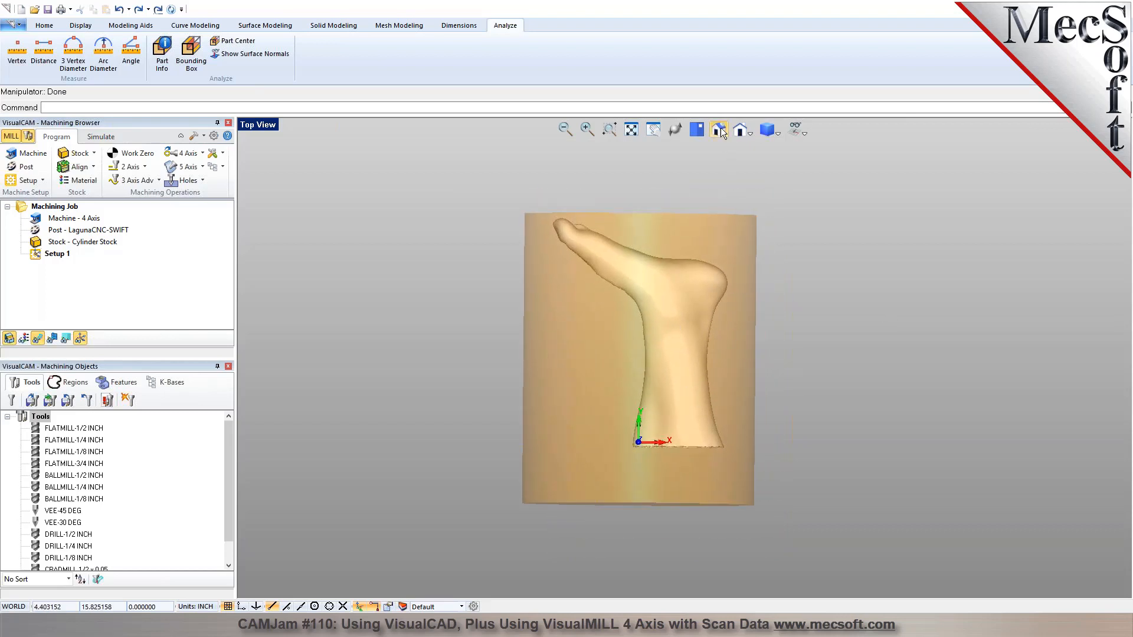
pyautogui.click(45, 27)
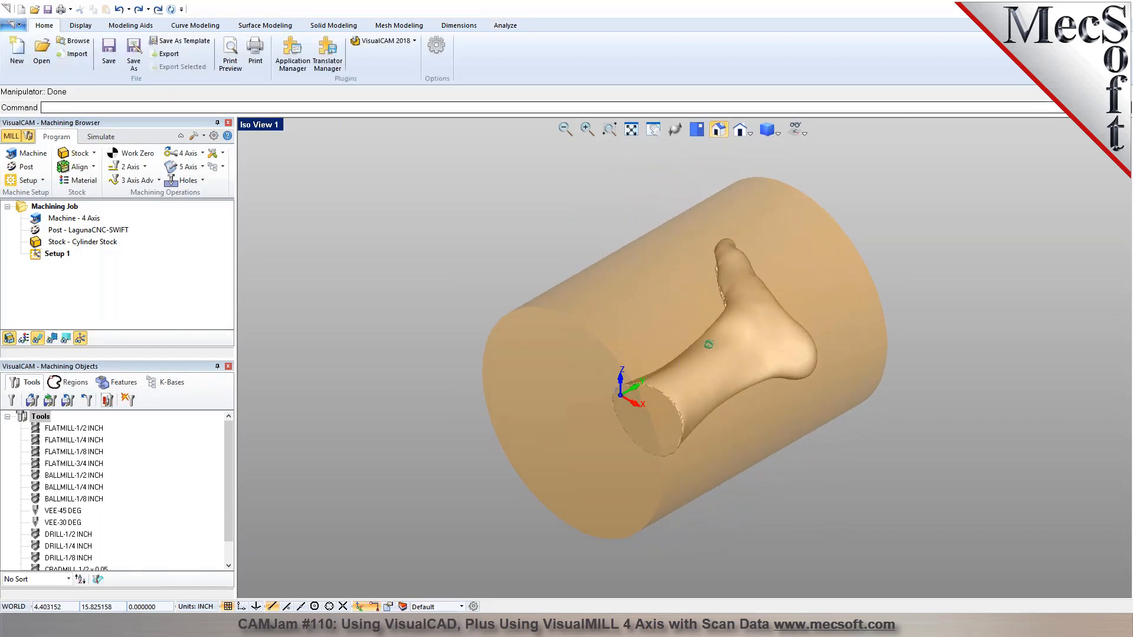
pyautogui.click(109, 57)
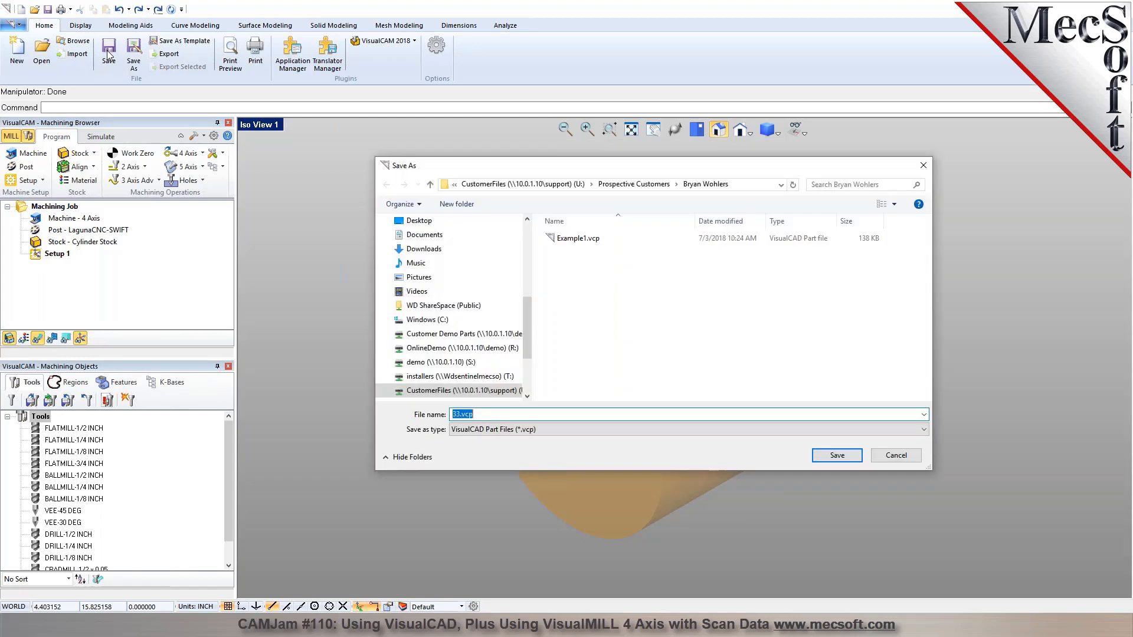
pyautogui.press('Return')
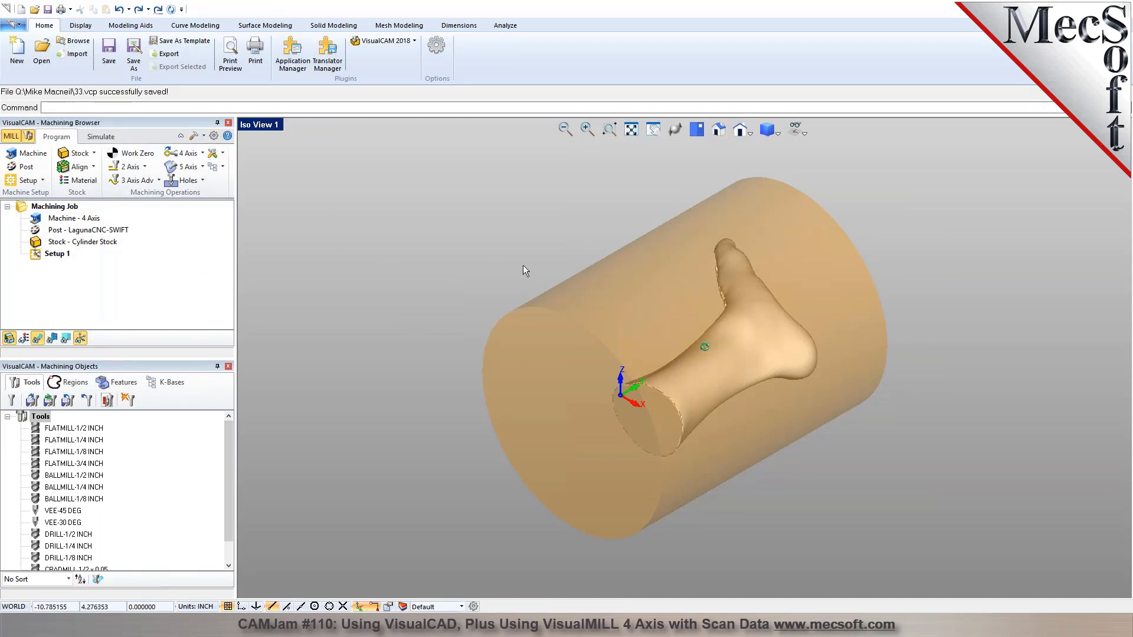
# Assign PLASTIC - POLYCARBONATE from FeedsSpeedsDataINCH.xml as the stock material.
pyautogui.moveTo(623, 327)
pyautogui.mouseDown(button='middle')
pyautogui.moveTo(648, 362)
pyautogui.moveTo(632, 309)
pyautogui.moveTo(630, 326)
pyautogui.mouseUp(button='middle')
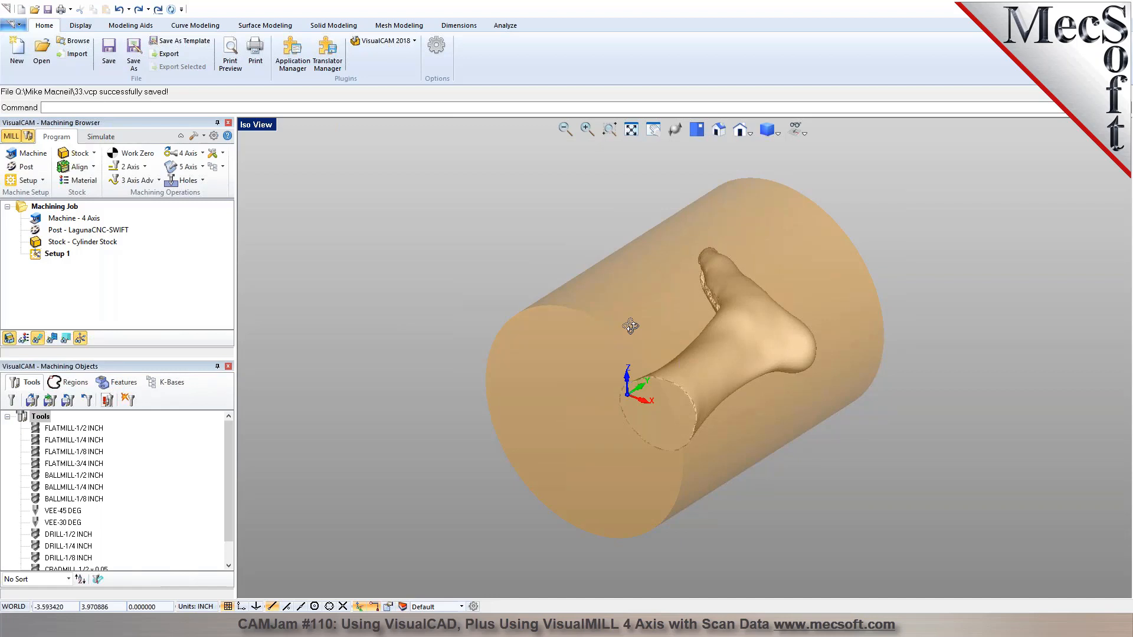
pyautogui.click(698, 129)
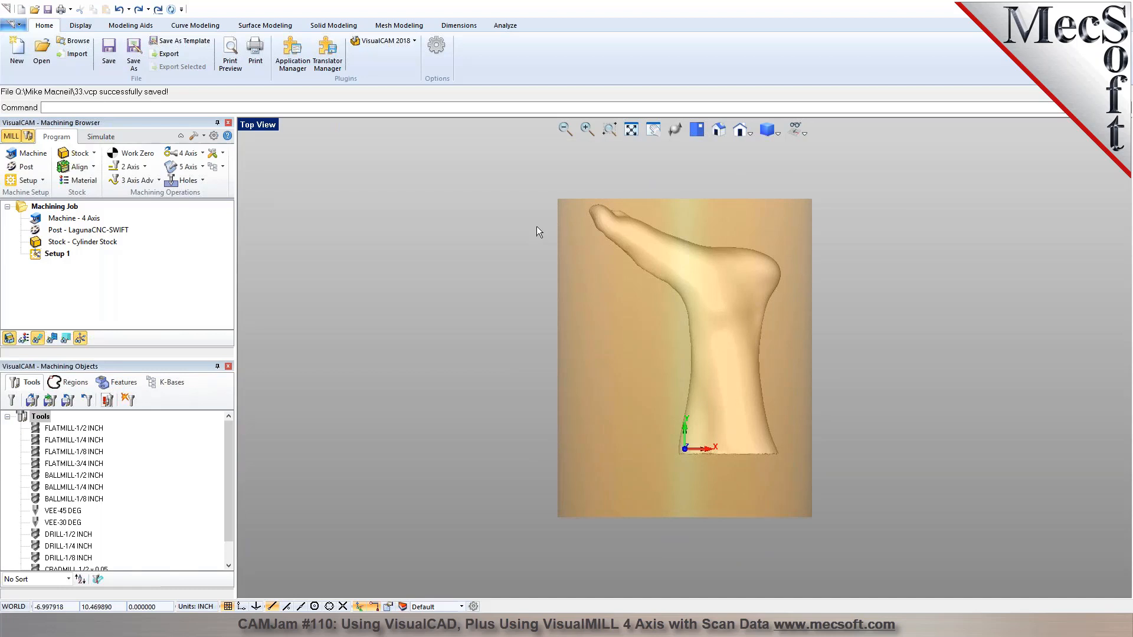
pyautogui.click(91, 190)
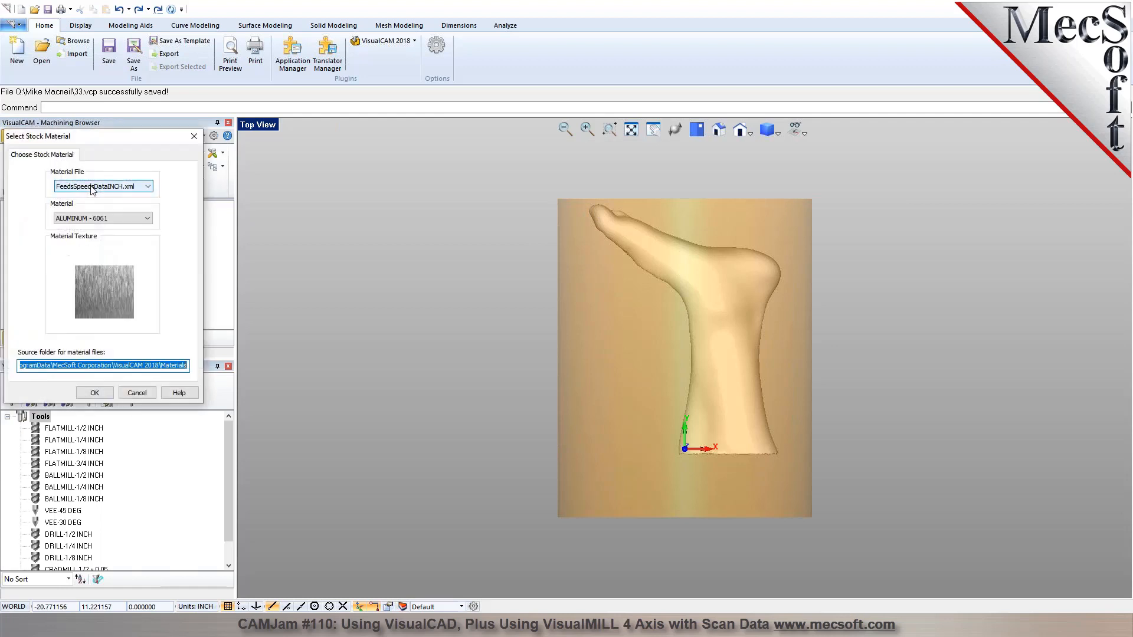
pyautogui.click(147, 220)
pyautogui.moveTo(148, 245); pyautogui.dragTo(157, 326)
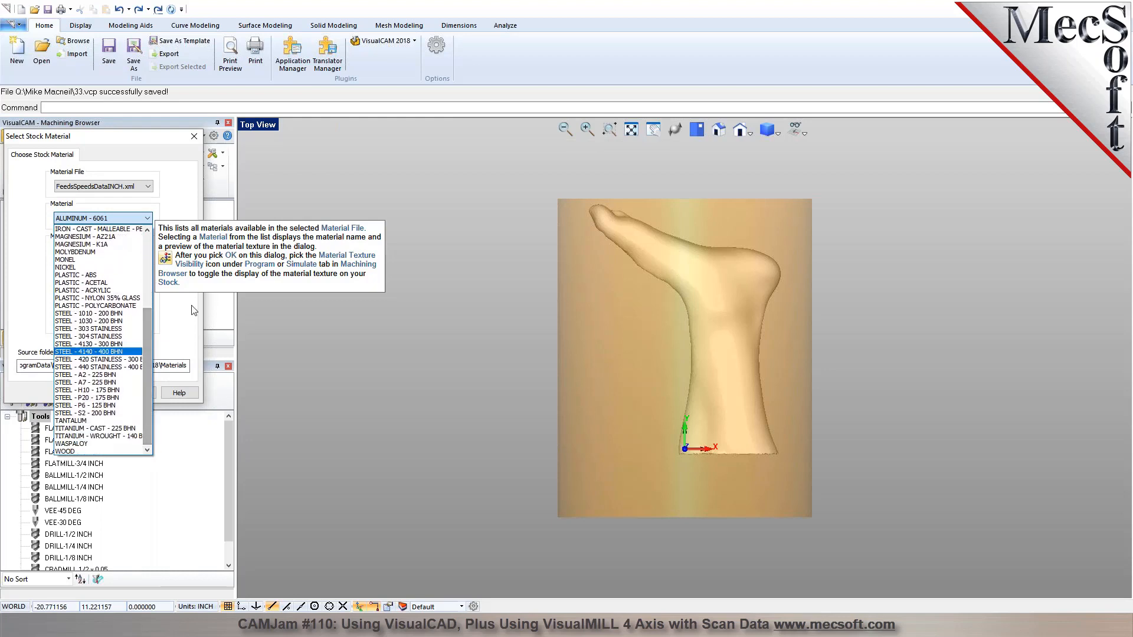
pyautogui.click(126, 307)
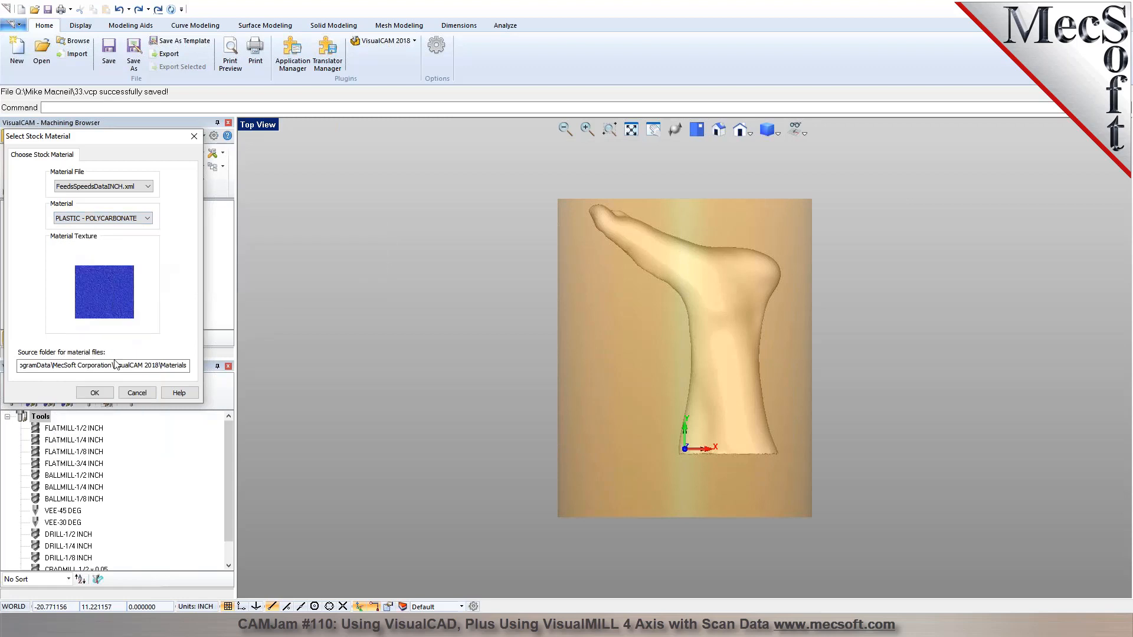
pyautogui.click(109, 391)
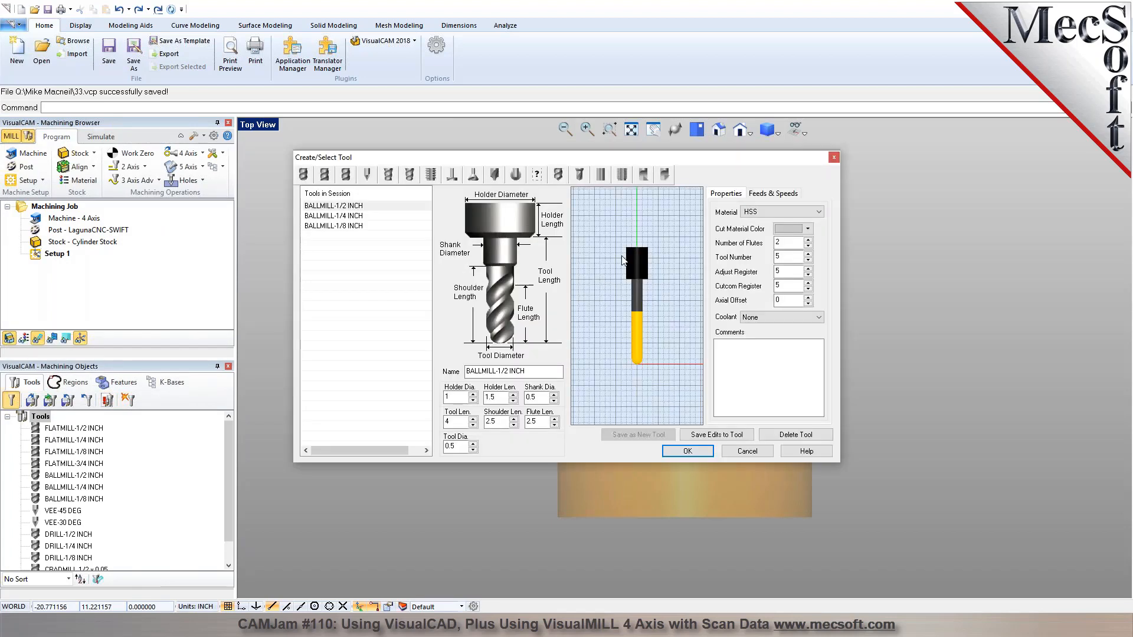
# Review the feeds and speeds of the 1/2 inch ball and flat mills and the table-based polycarbonate feed computation, leaving the tools unedited.
pyautogui.click(770, 195)
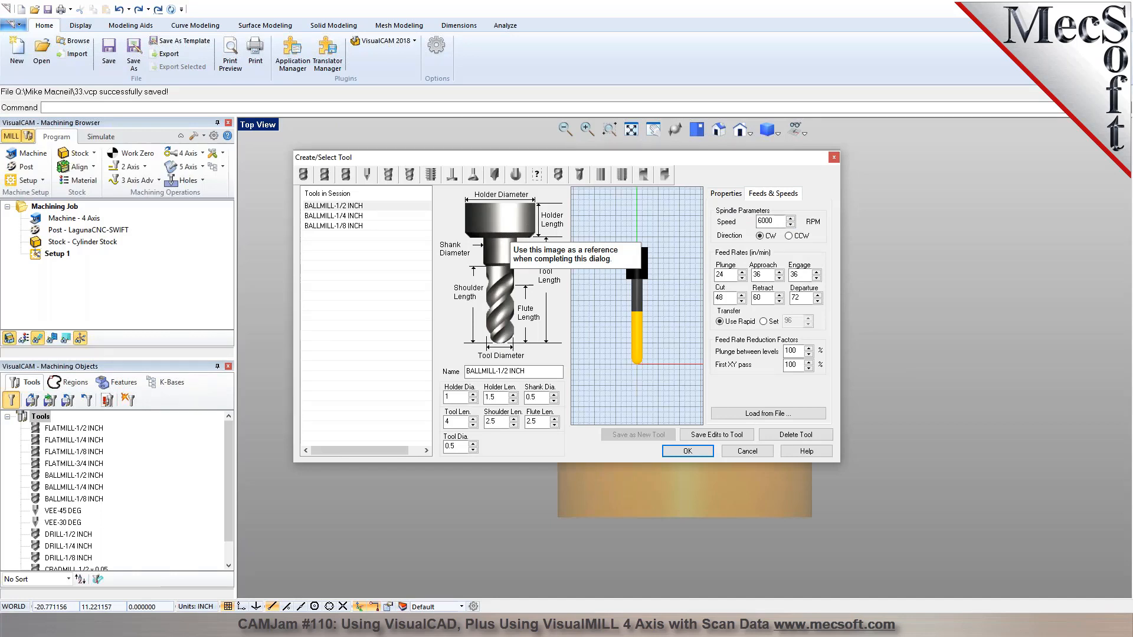
pyautogui.click(325, 174)
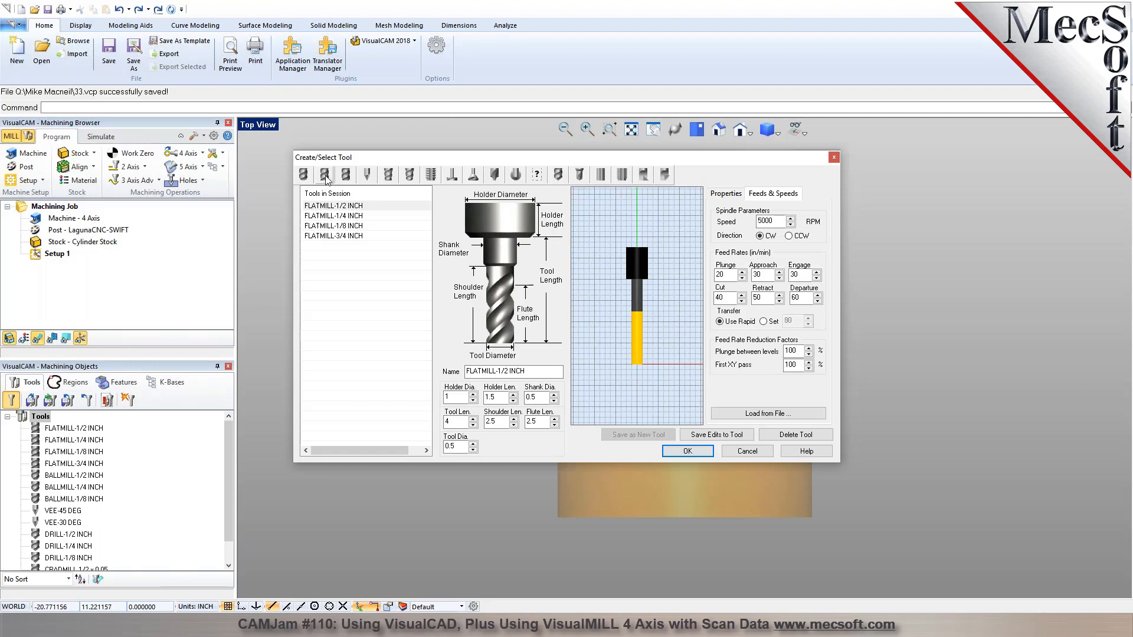
pyautogui.click(306, 176)
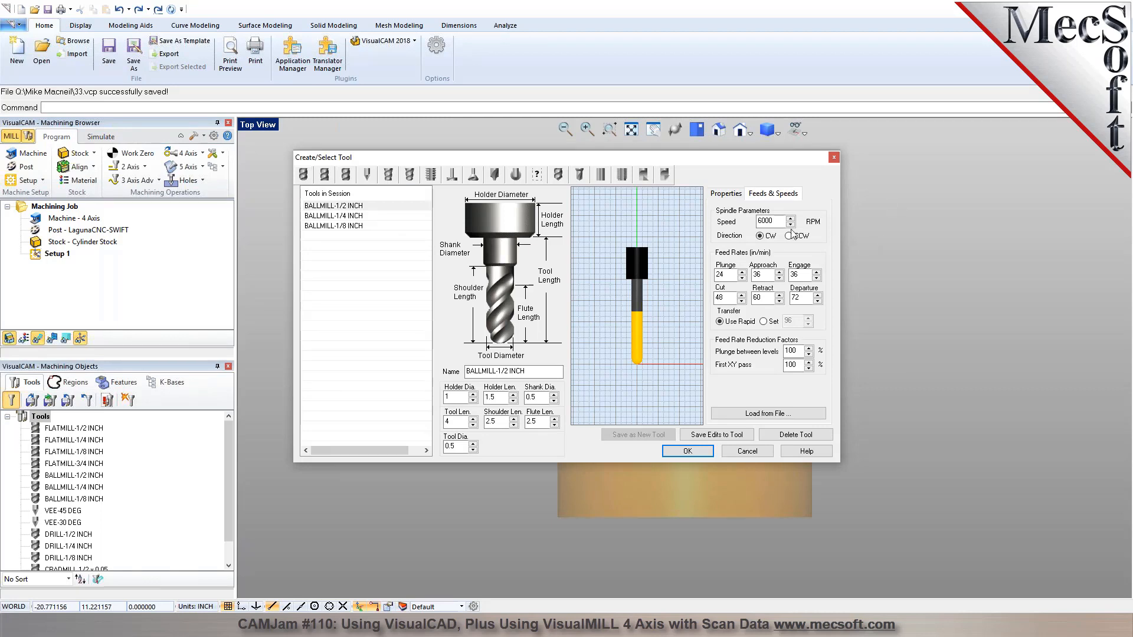
pyautogui.click(814, 414)
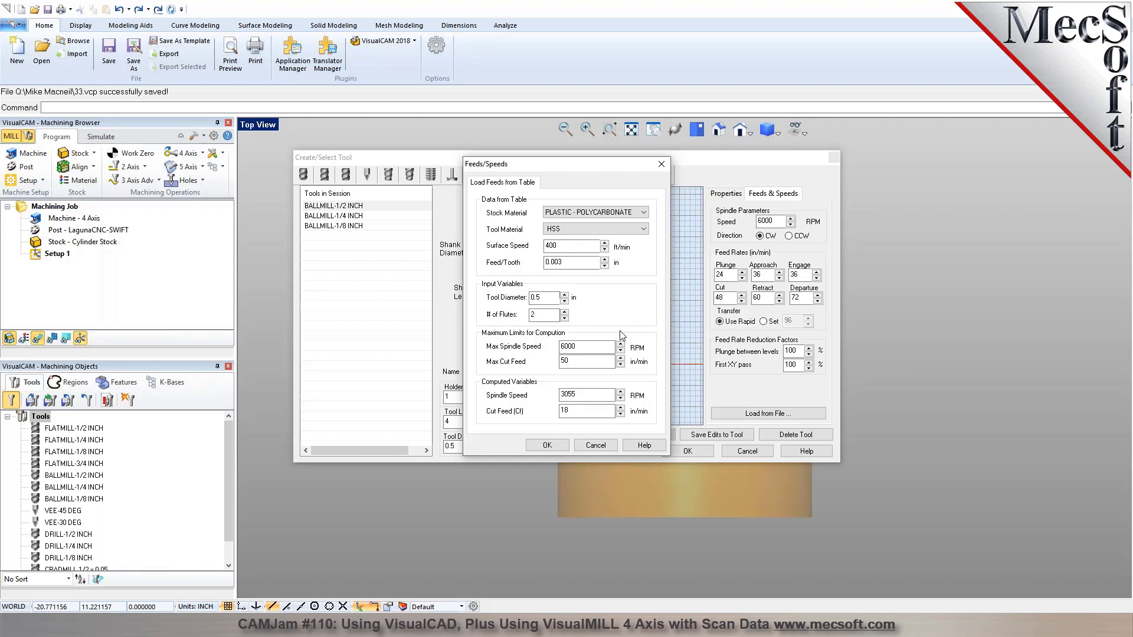
pyautogui.click(596, 445)
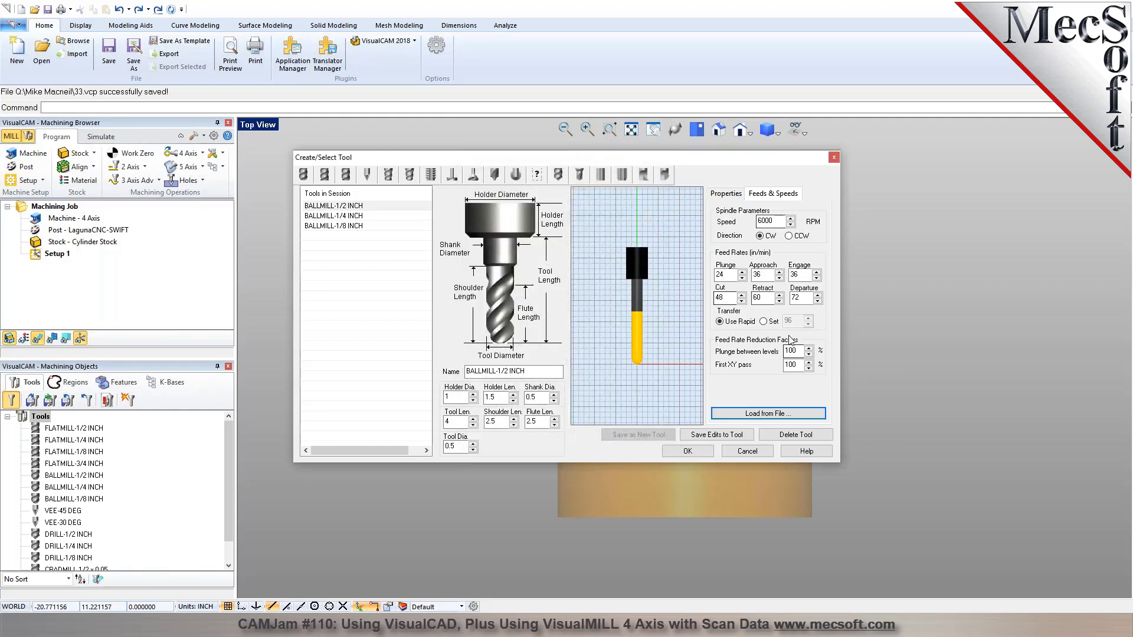
pyautogui.click(741, 452)
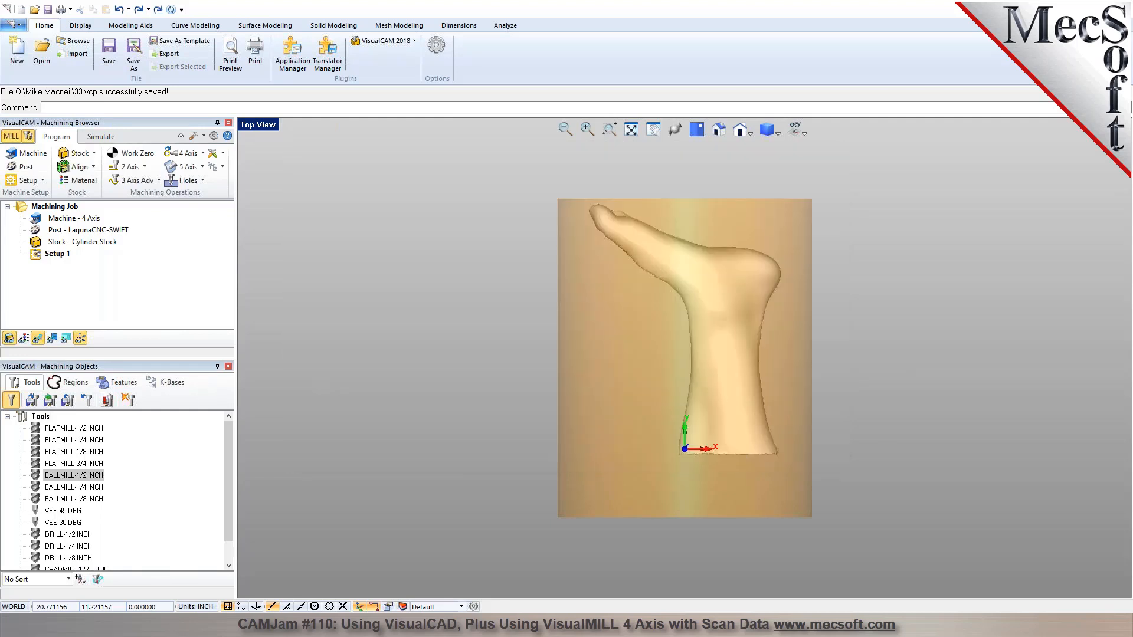
# Inspect the cylinder stock from several sides in simulation mode, starting from the isometric view, and return to programming mode.
pyautogui.moveTo(559, 451); pyautogui.dragTo(562, 419, button='middle')
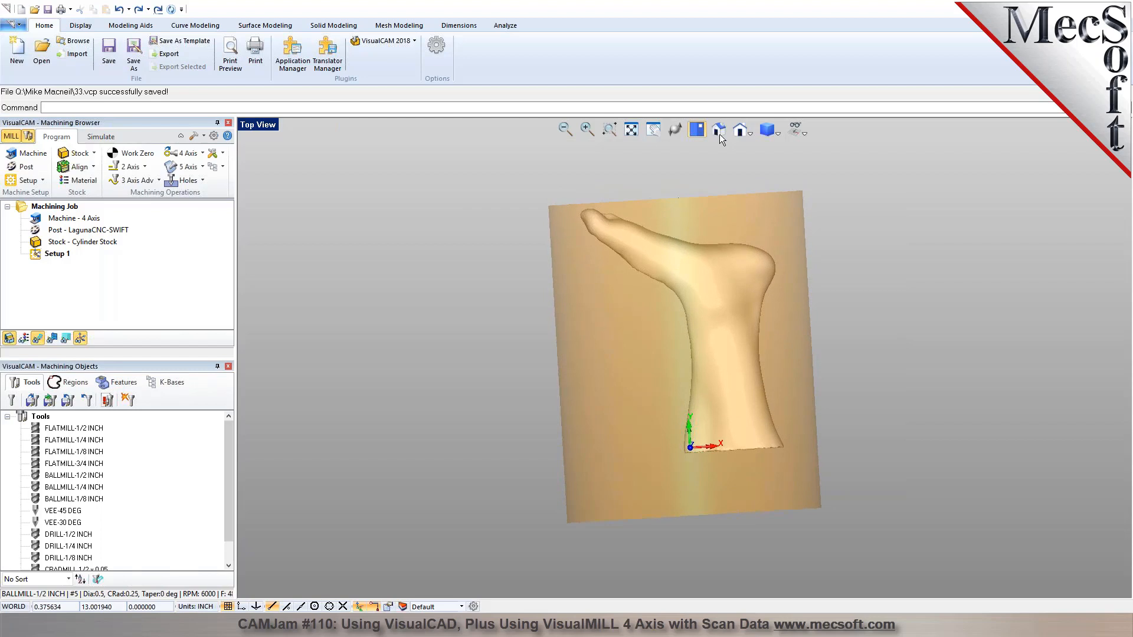
pyautogui.click(719, 130)
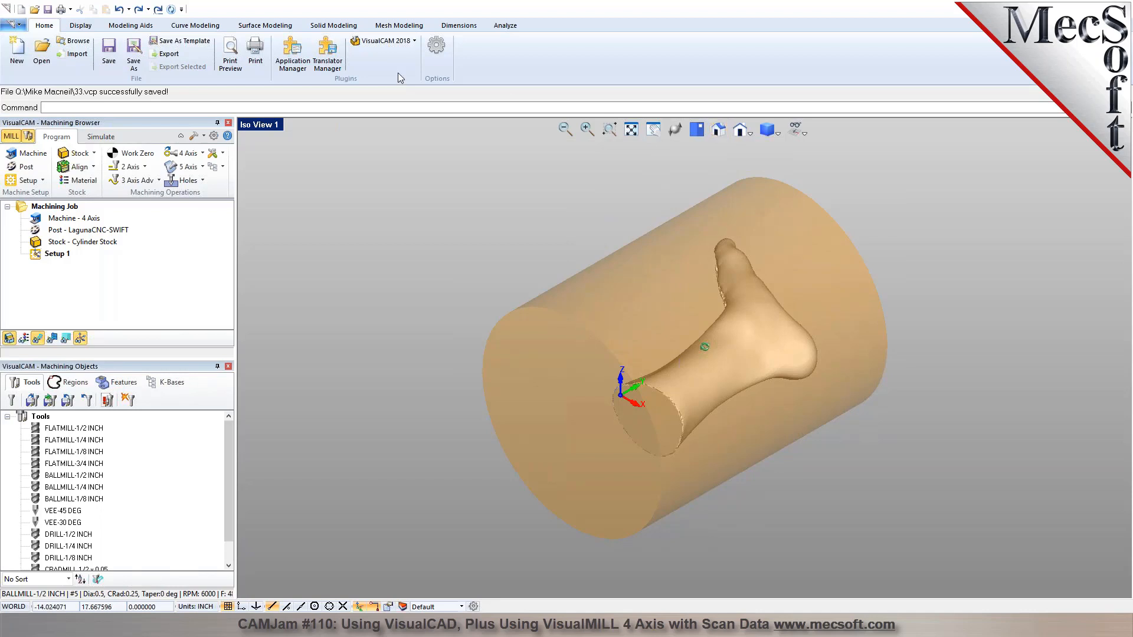
pyautogui.click(100, 136)
pyautogui.moveTo(548, 334); pyautogui.dragTo(519, 333, button='middle')
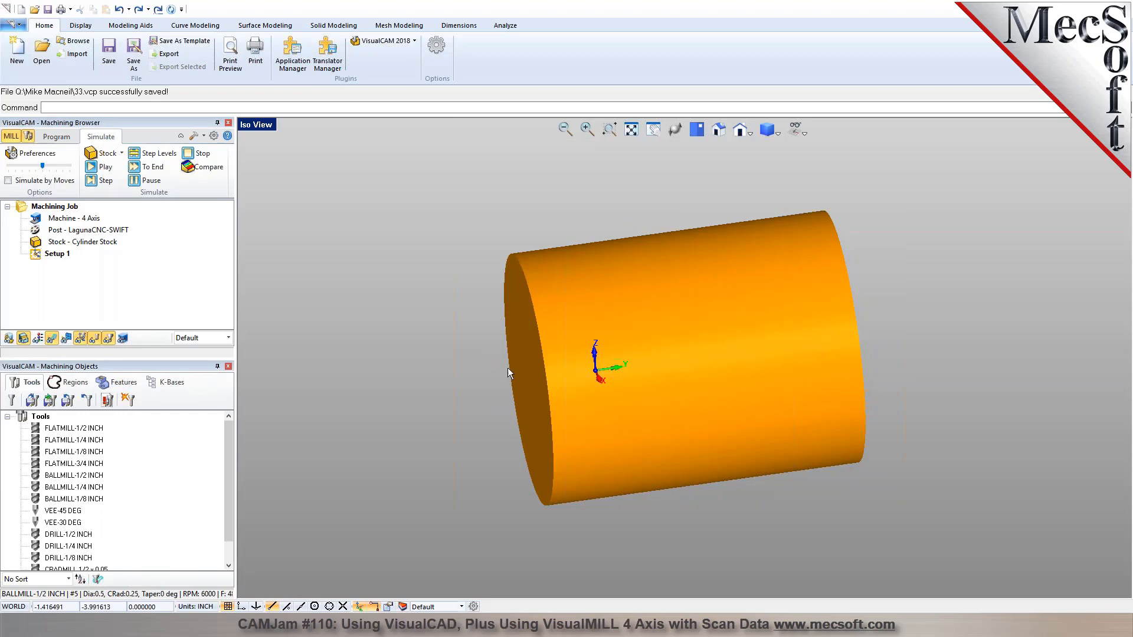
pyautogui.moveTo(802, 349); pyautogui.dragTo(835, 373, button='middle')
pyautogui.moveTo(669, 390); pyautogui.dragTo(697, 372, button='middle')
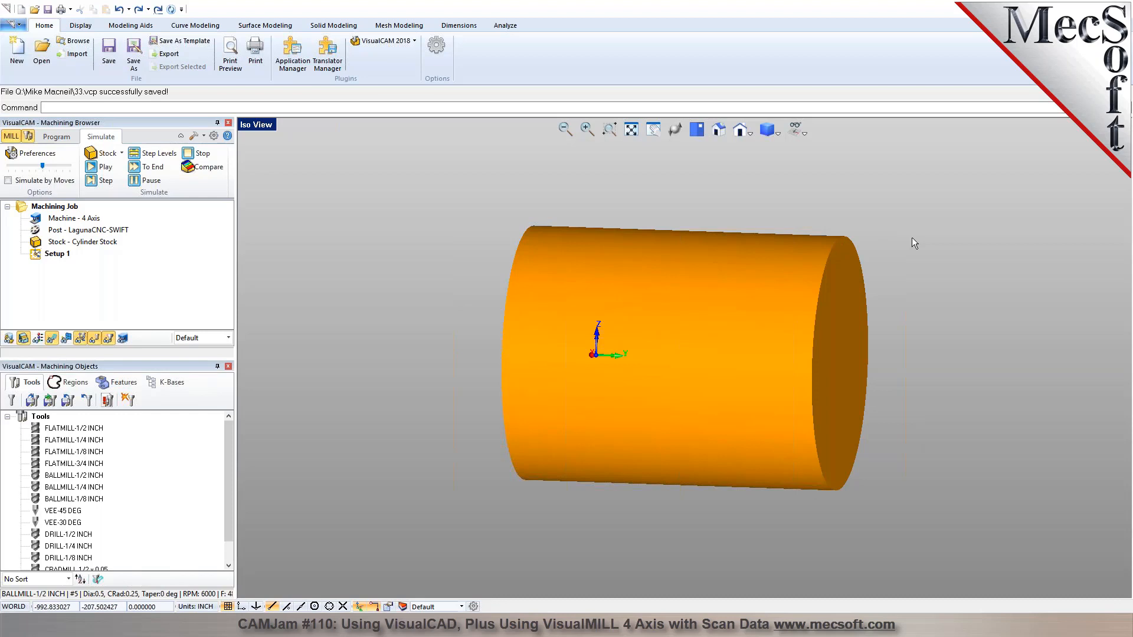
pyautogui.moveTo(730, 265); pyautogui.dragTo(678, 324, button='middle')
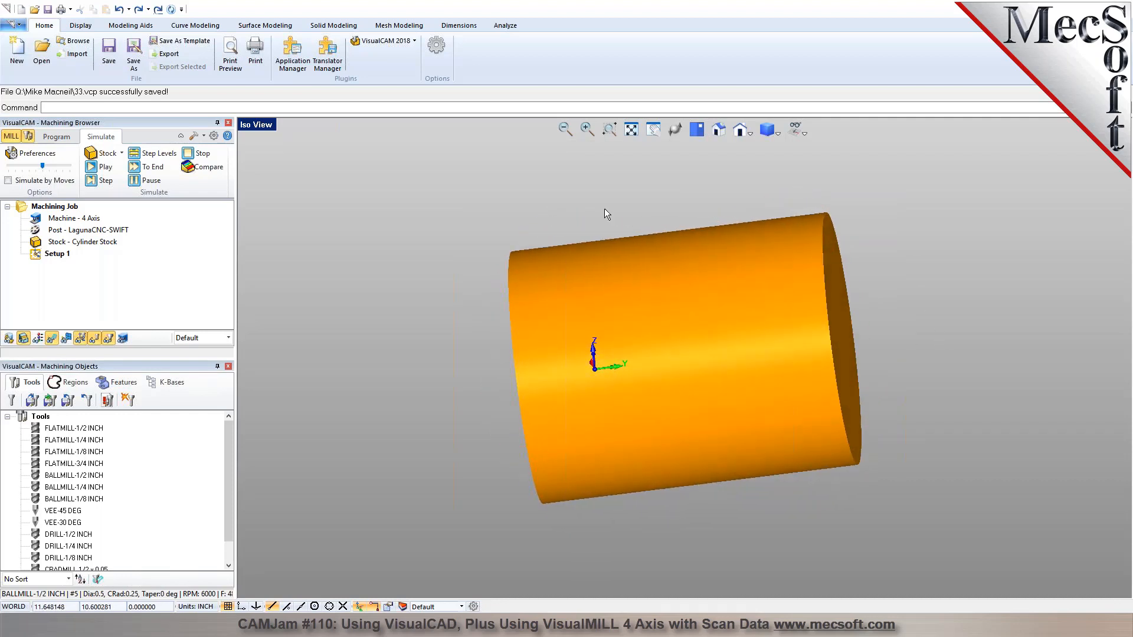
pyautogui.click(55, 136)
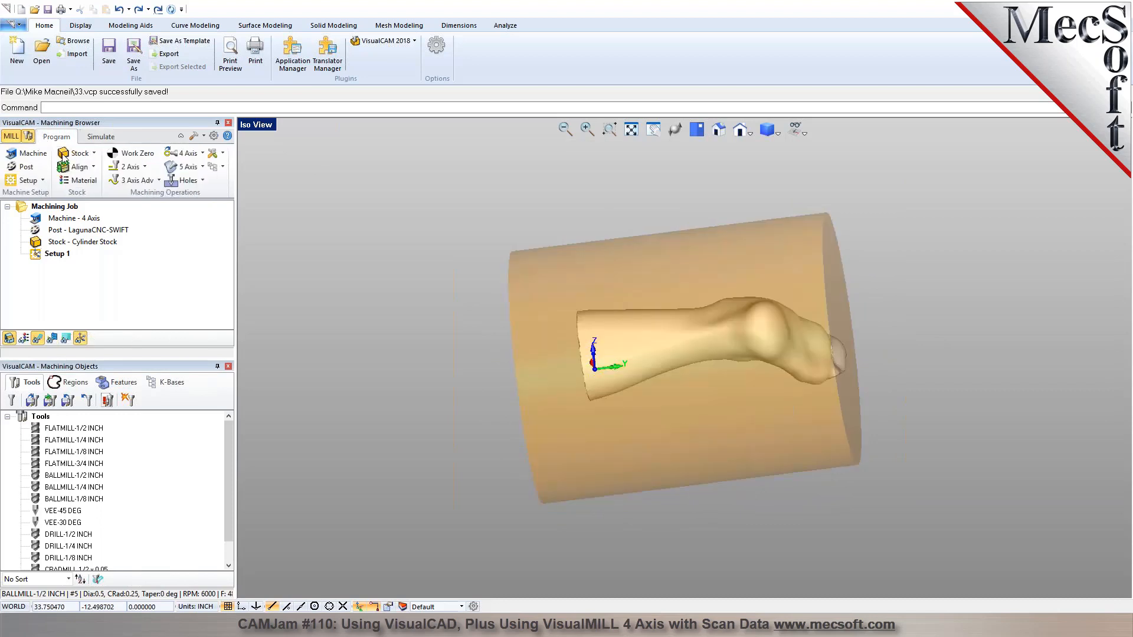
# Set the world coordinate system origin to the stock box with zero face Mid Z and zero position Center.
pyautogui.click(93, 167)
pyautogui.click(120, 197)
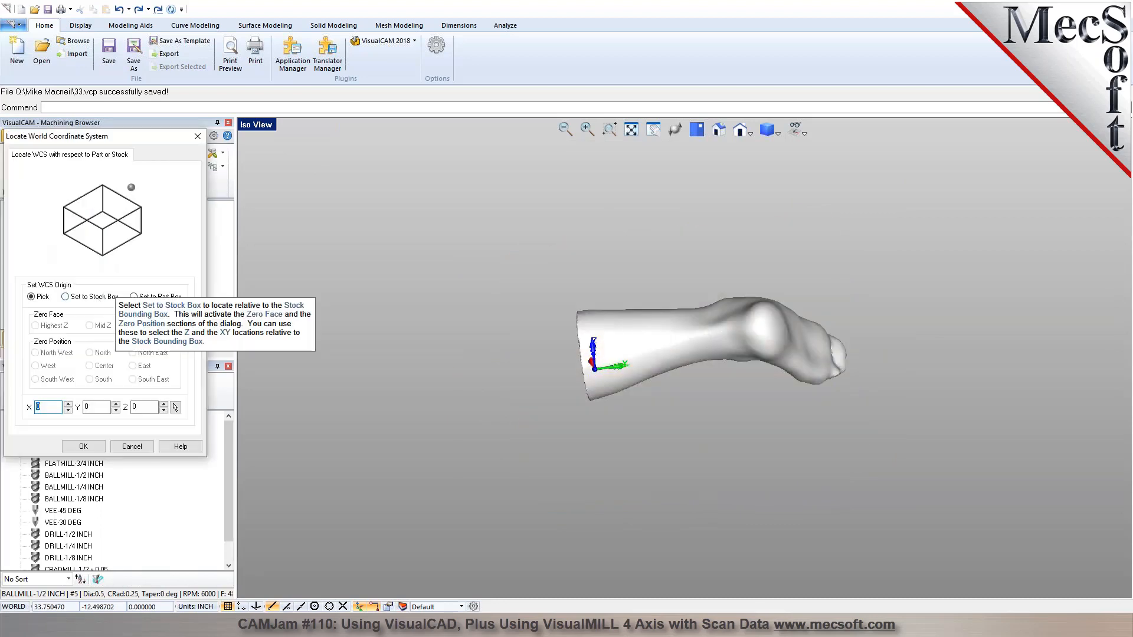
pyautogui.click(64, 296)
pyautogui.click(90, 325)
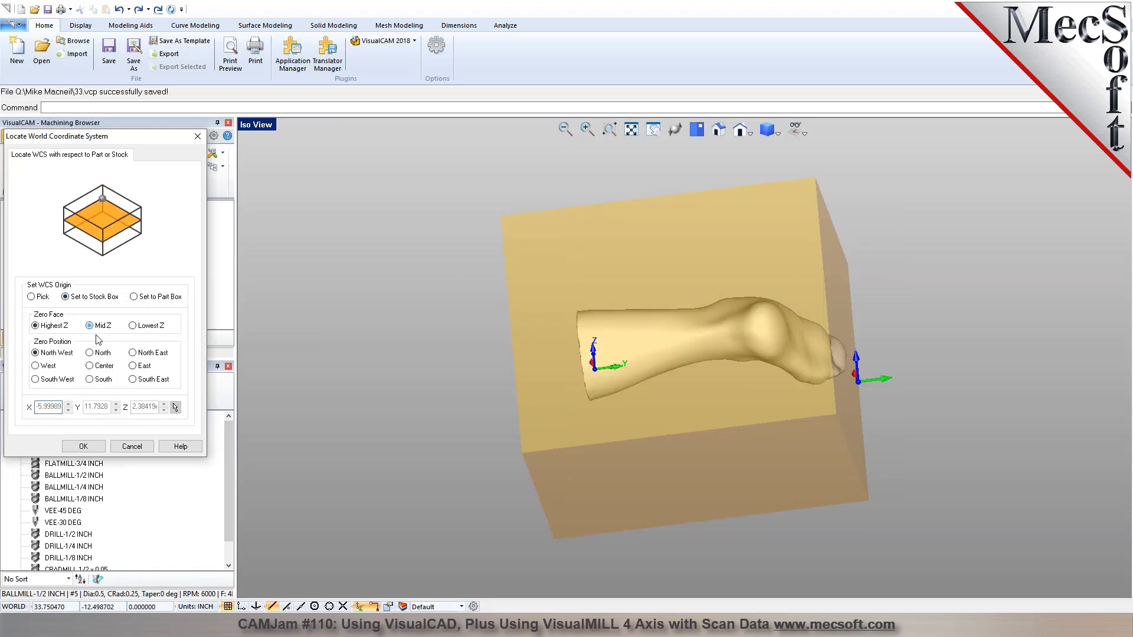
pyautogui.click(98, 368)
pyautogui.moveTo(595, 339); pyautogui.dragTo(698, 375, button='middle')
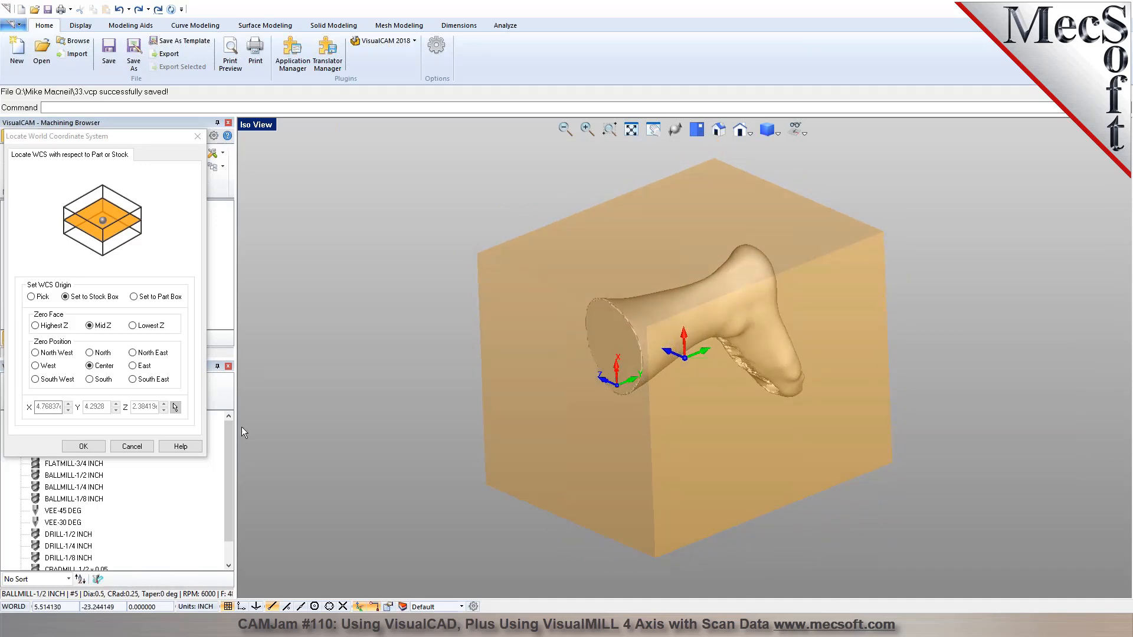
pyautogui.click(88, 447)
# Sketch a rectangle about 13.5 by 12.25 inches in top view, enclosing the foot from beyond the toes to the ankle's cut end.
pyautogui.moveTo(485, 313); pyautogui.dragTo(534, 278, button='middle')
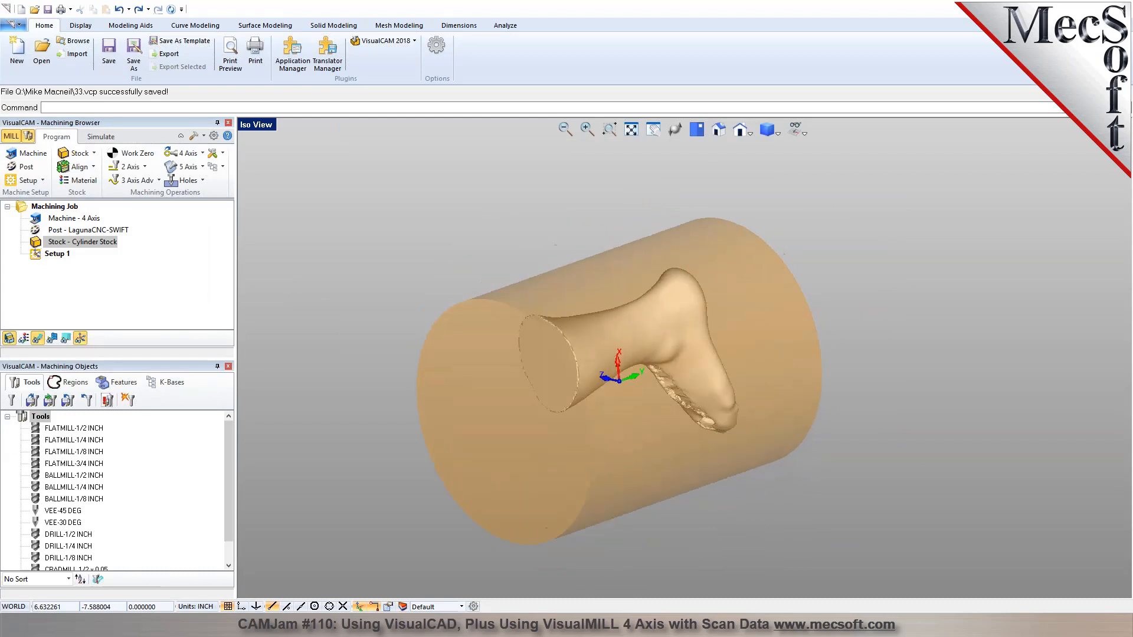
pyautogui.click(699, 130)
pyautogui.moveTo(561, 413); pyautogui.dragTo(531, 326, button='middle')
pyautogui.click(724, 130)
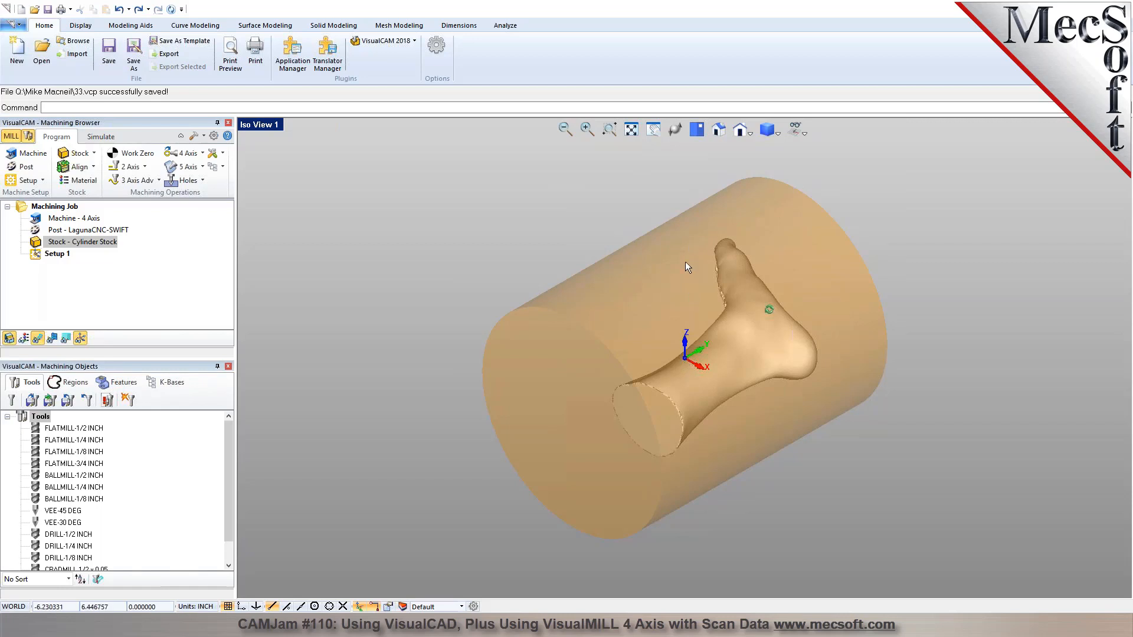
pyautogui.moveTo(610, 385); pyautogui.dragTo(685, 217, button='middle')
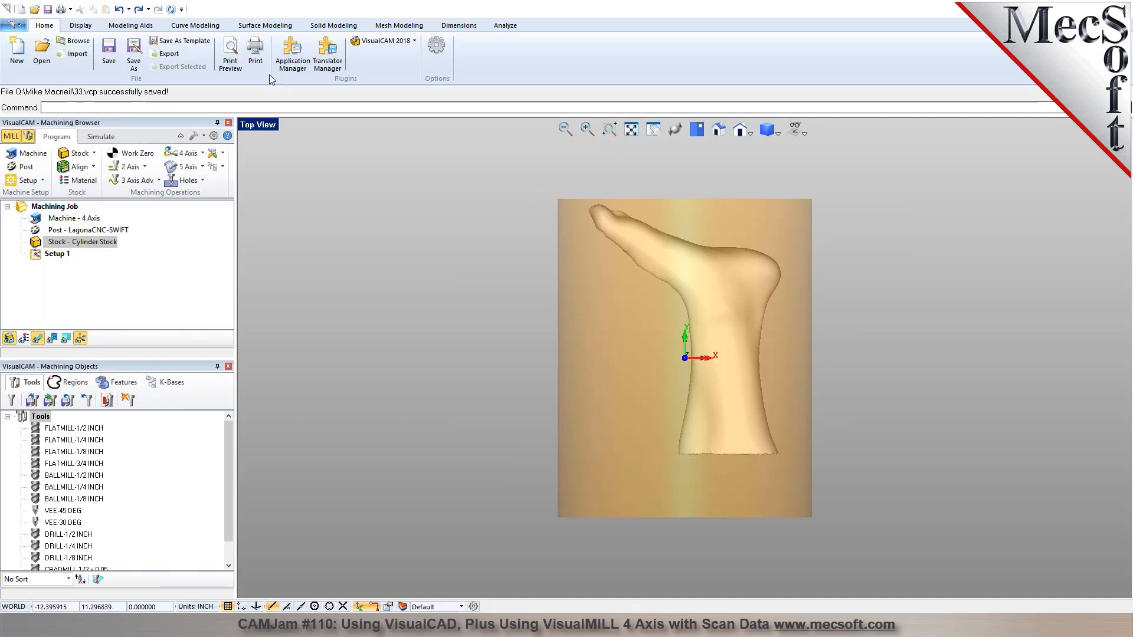
pyautogui.click(195, 25)
pyautogui.click(106, 60)
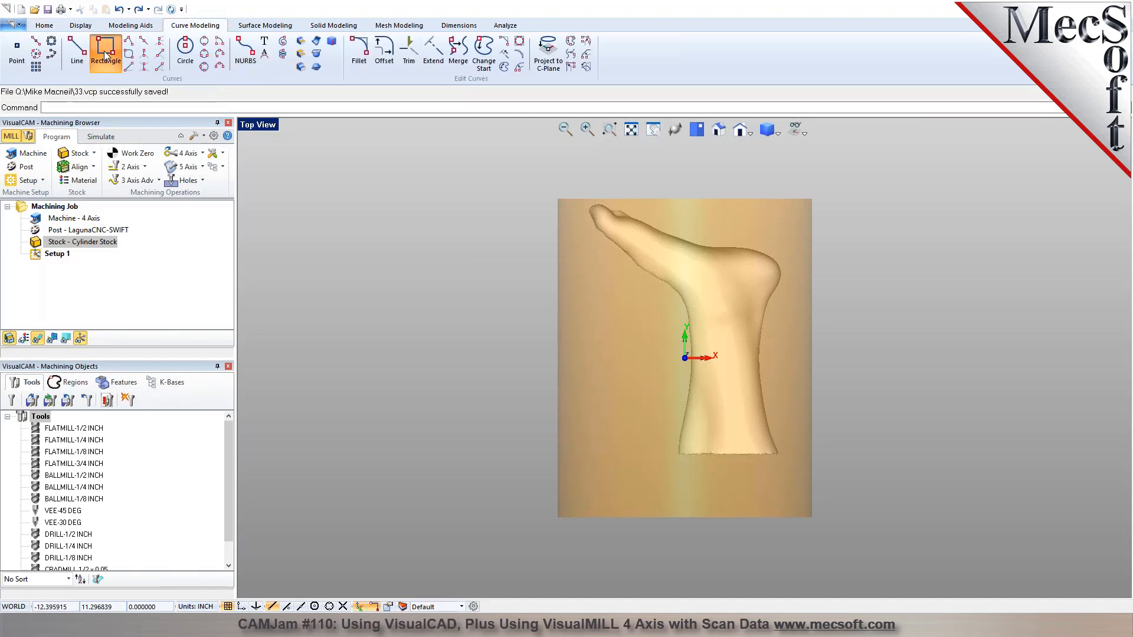
pyautogui.click(541, 194)
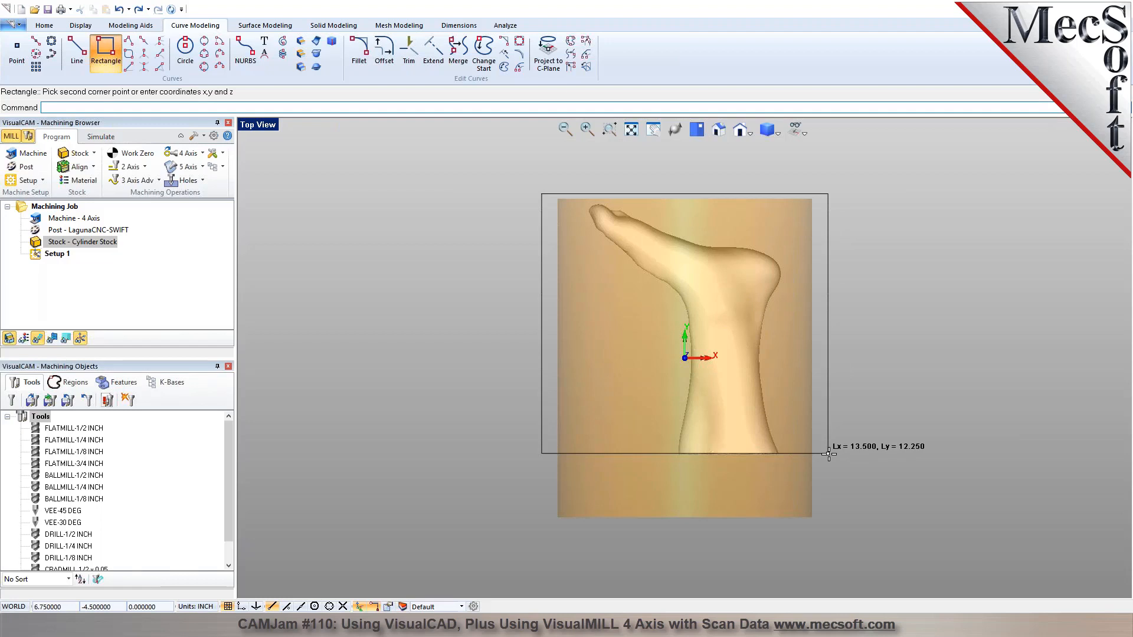
pyautogui.click(829, 454)
pyautogui.moveTo(532, 455); pyautogui.dragTo(499, 453, button='middle')
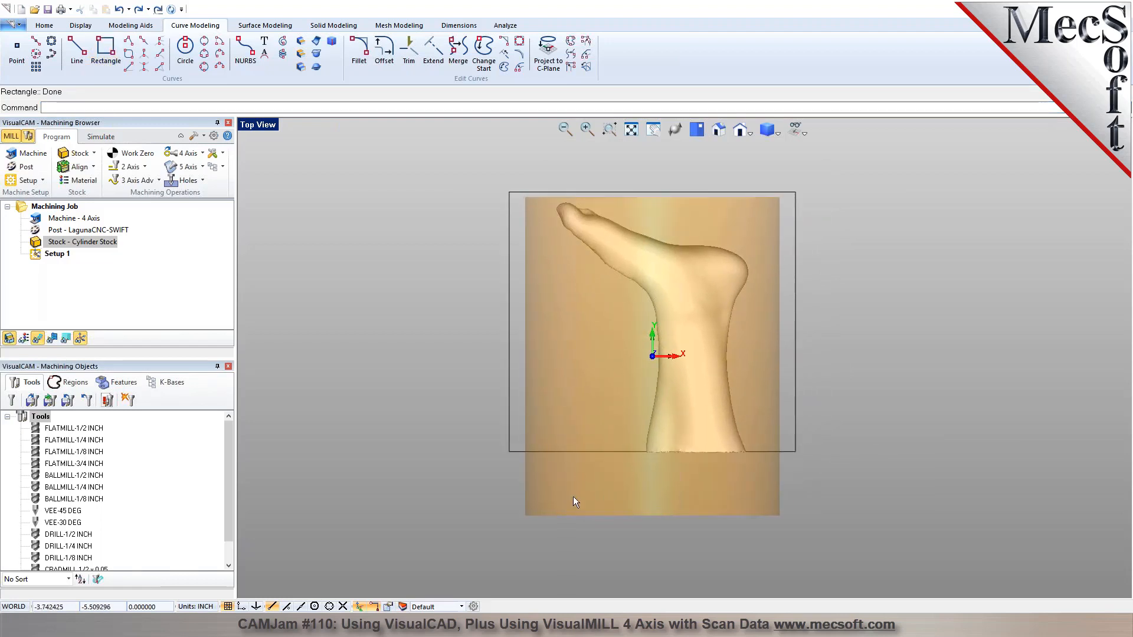
# Create a Horizontal Roughing operation with the rectangle as its machining region and turn off the transform manipulator.
pyautogui.click(719, 130)
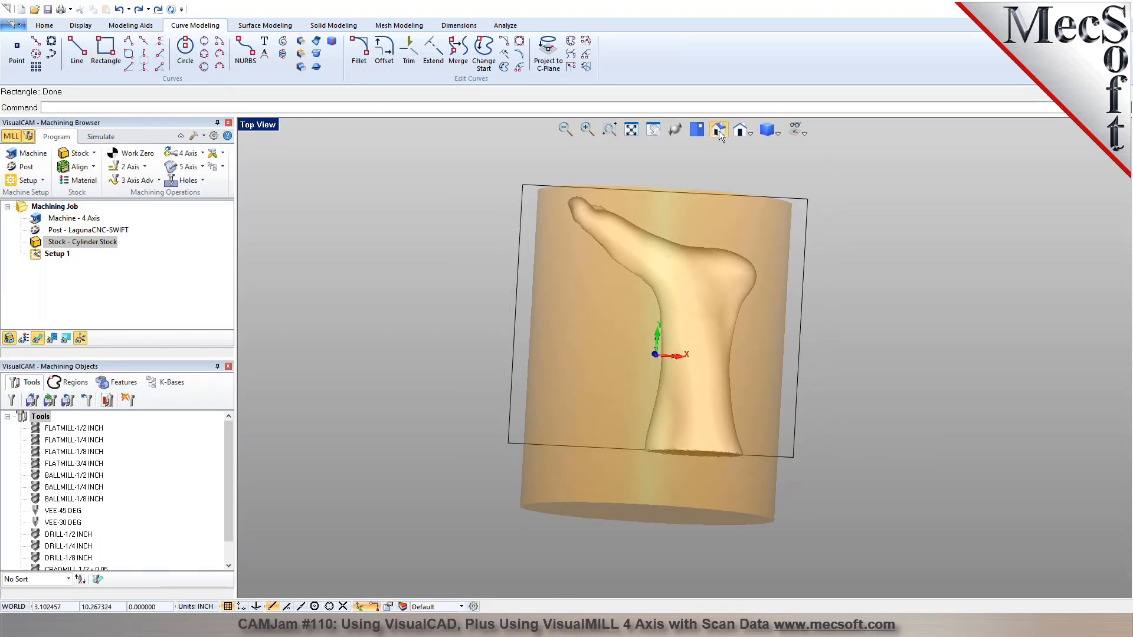
pyautogui.click(159, 181)
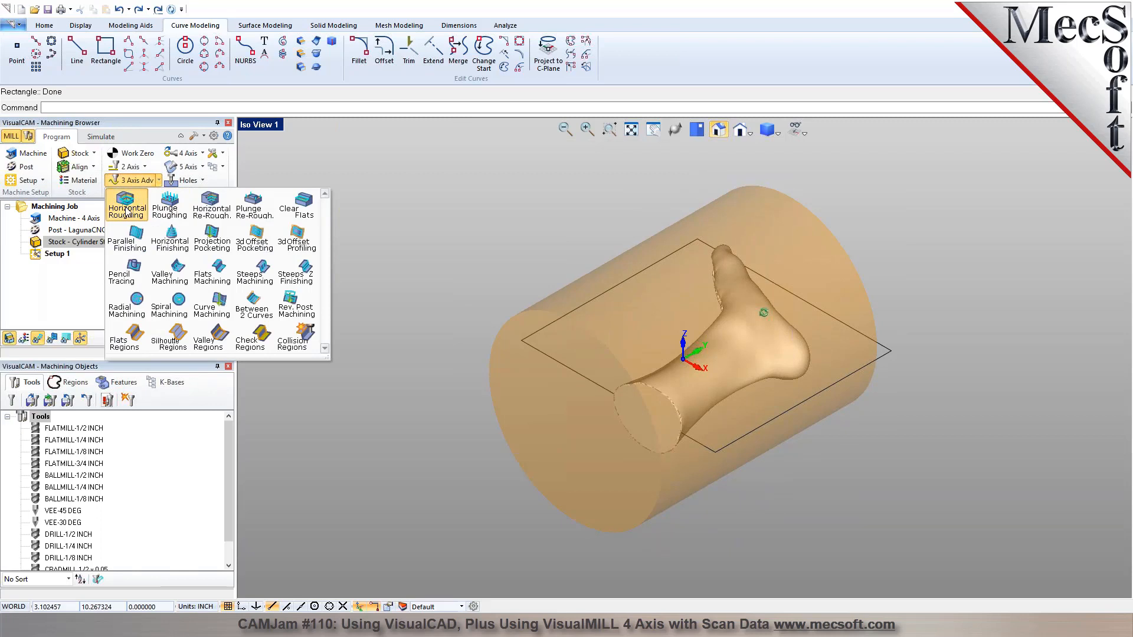
pyautogui.click(126, 212)
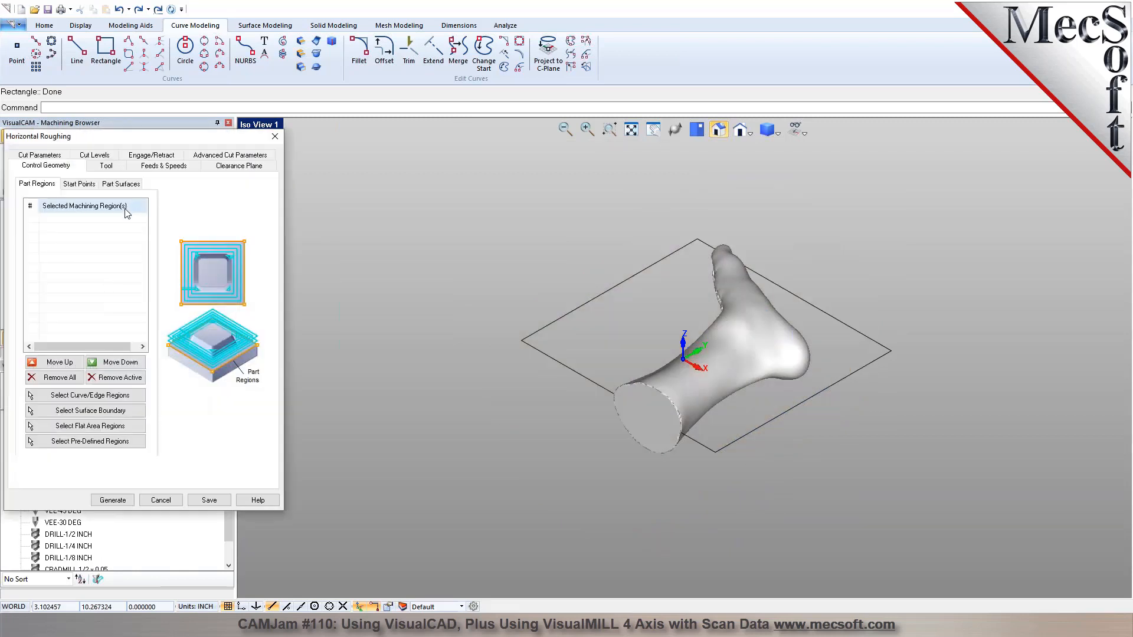
pyautogui.click(89, 396)
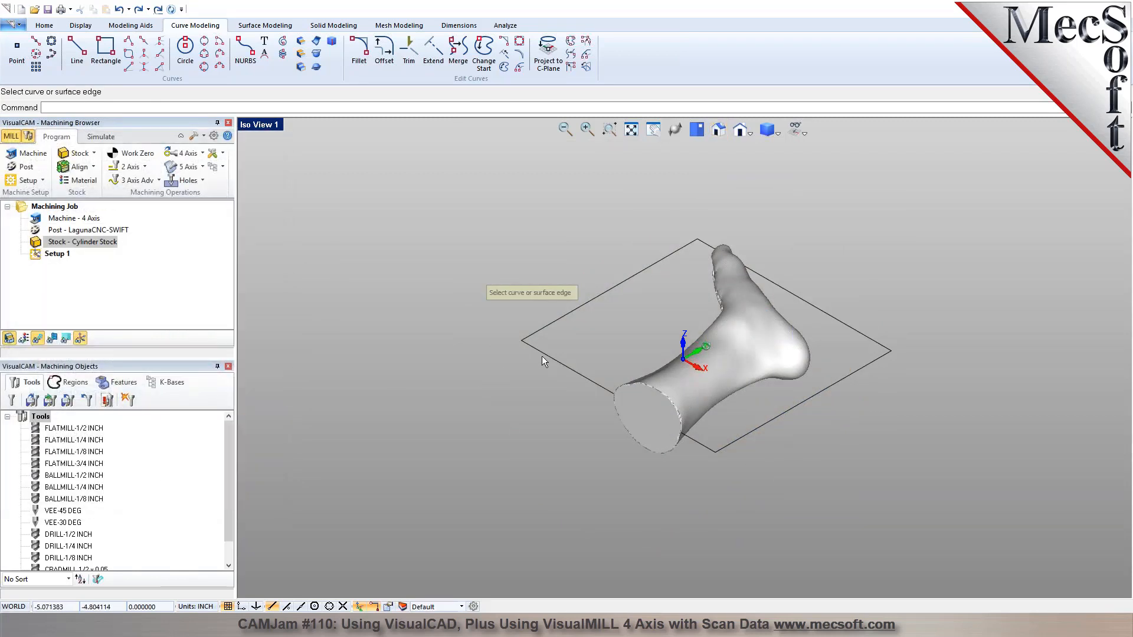
pyautogui.click(540, 356)
pyautogui.press('Return')
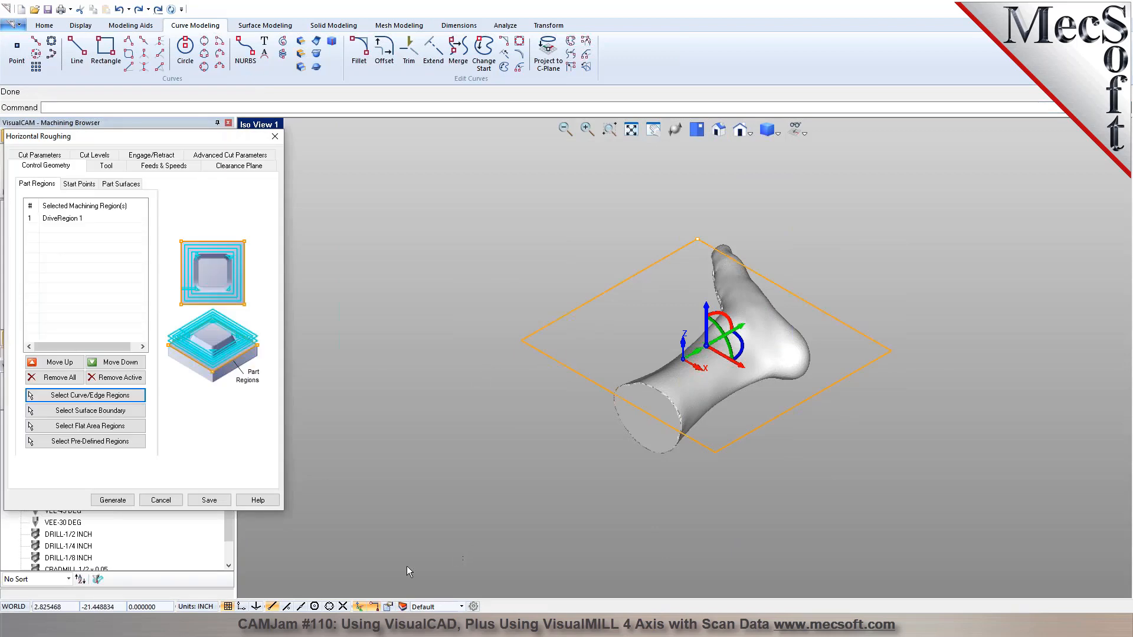
pyautogui.click(360, 607)
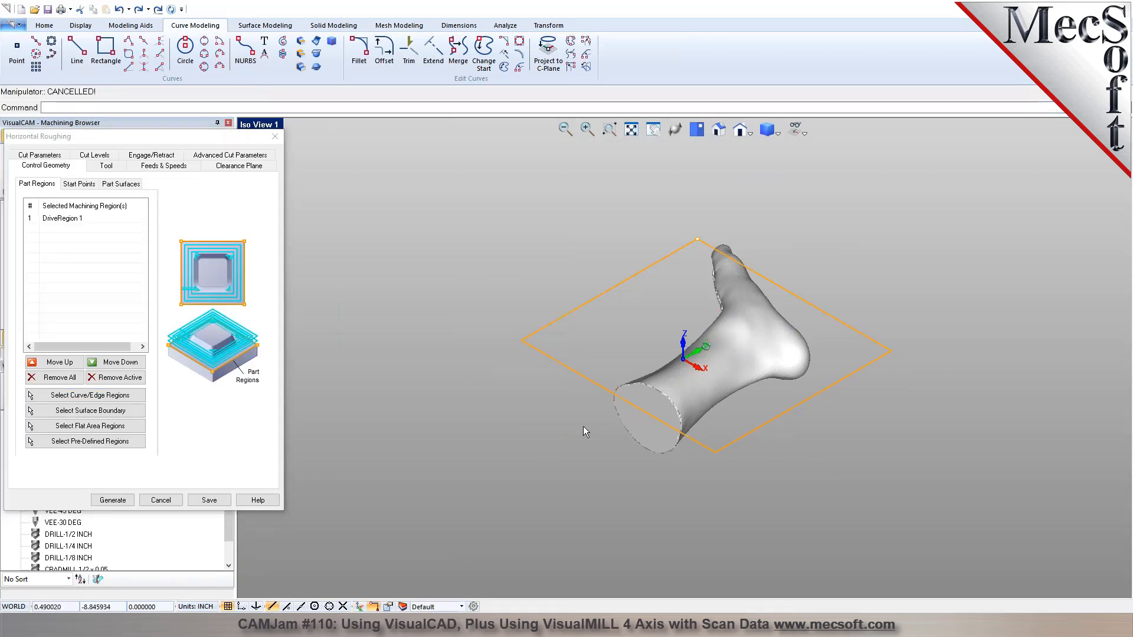
# Choose FLATMILL-1/2 INCH as the roughing tool and review the operation's feeds and speeds and its automatic clearance plane.
pyautogui.click(106, 168)
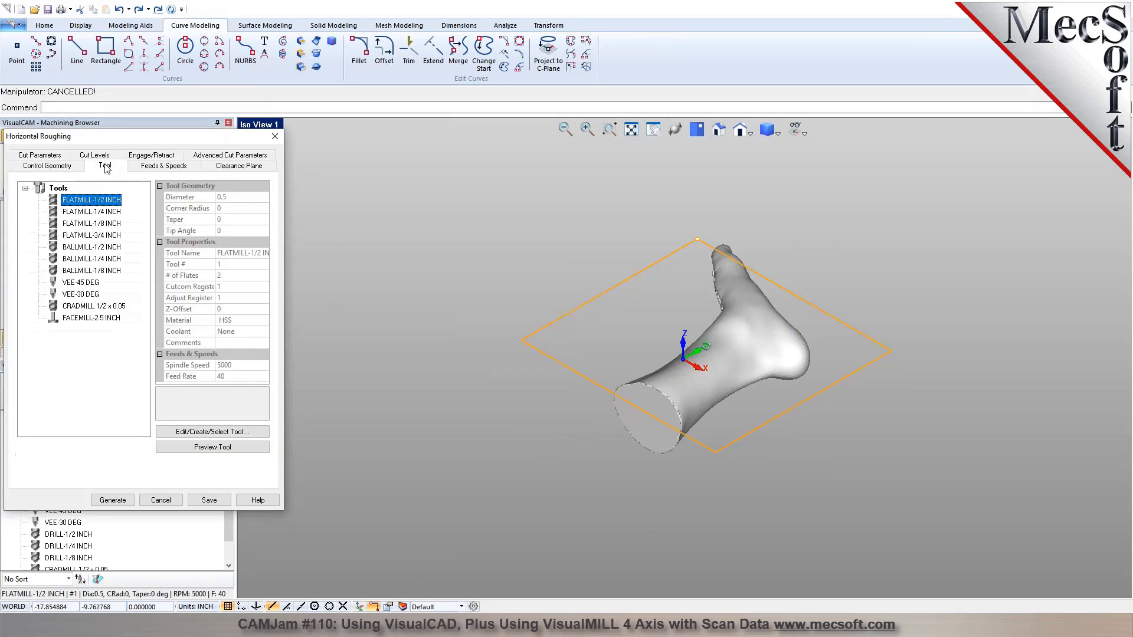
pyautogui.click(100, 235)
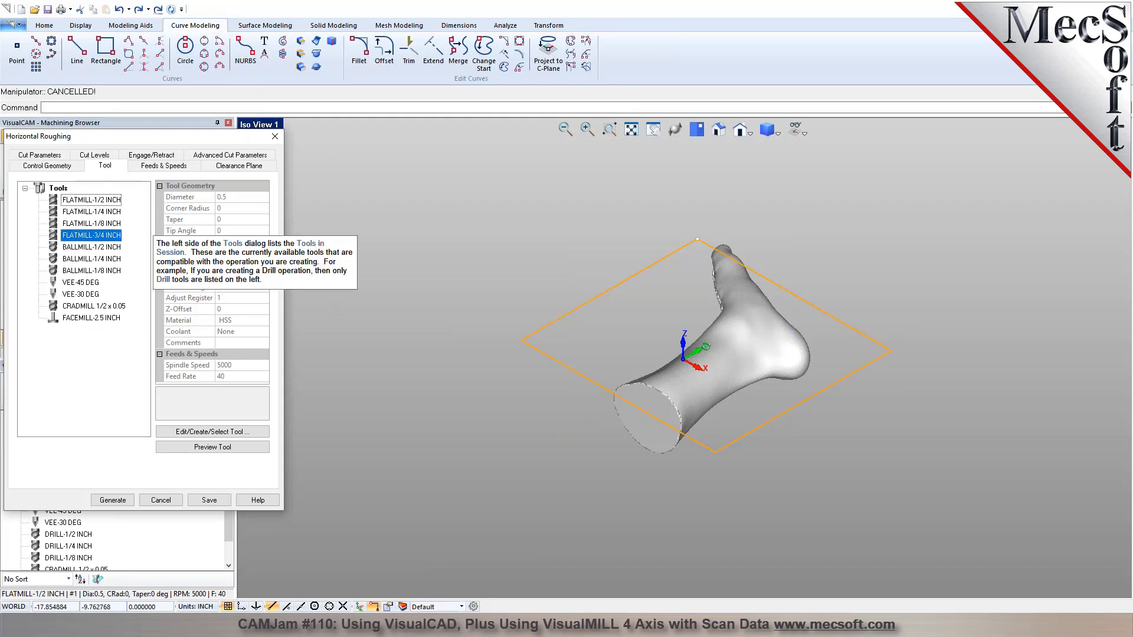
pyautogui.click(101, 202)
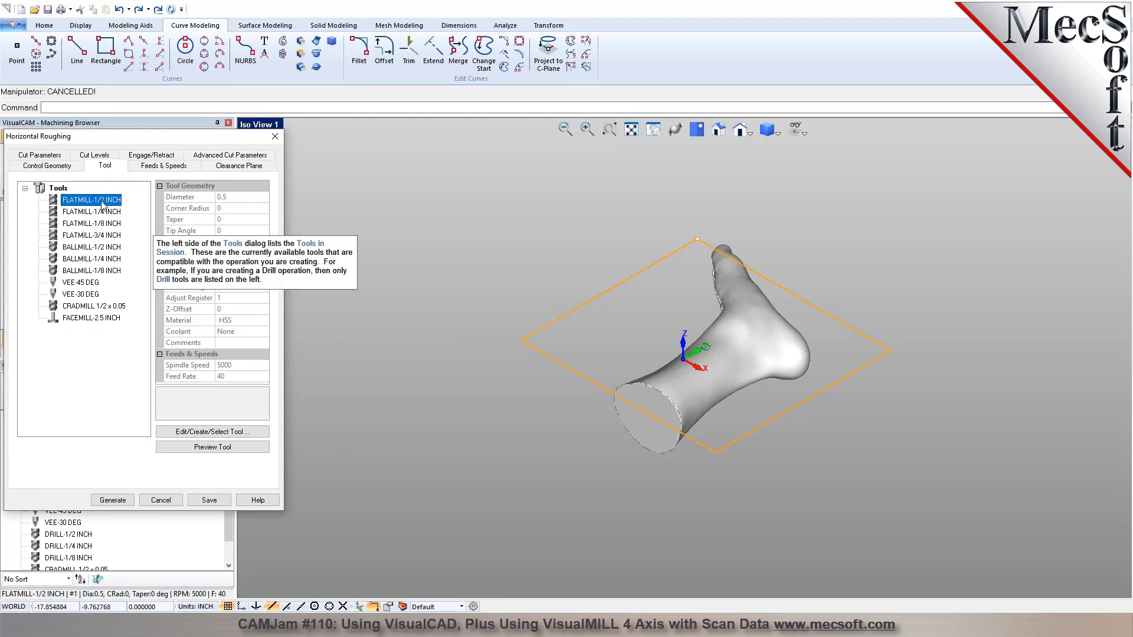
pyautogui.click(160, 167)
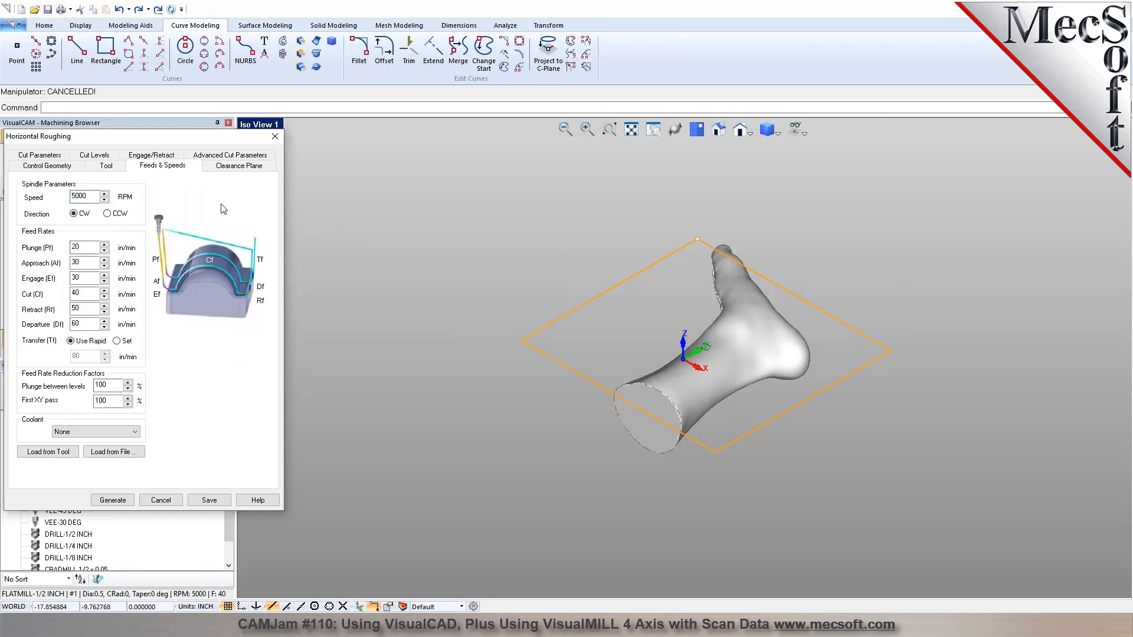
pyautogui.click(236, 166)
pyautogui.moveTo(597, 282); pyautogui.dragTo(656, 238, button='right')
pyautogui.moveTo(588, 248)
pyautogui.mouseDown(button='right')
pyautogui.moveTo(599, 240)
pyautogui.moveTo(606, 252)
pyautogui.moveTo(585, 271)
pyautogui.mouseUp(button='right')
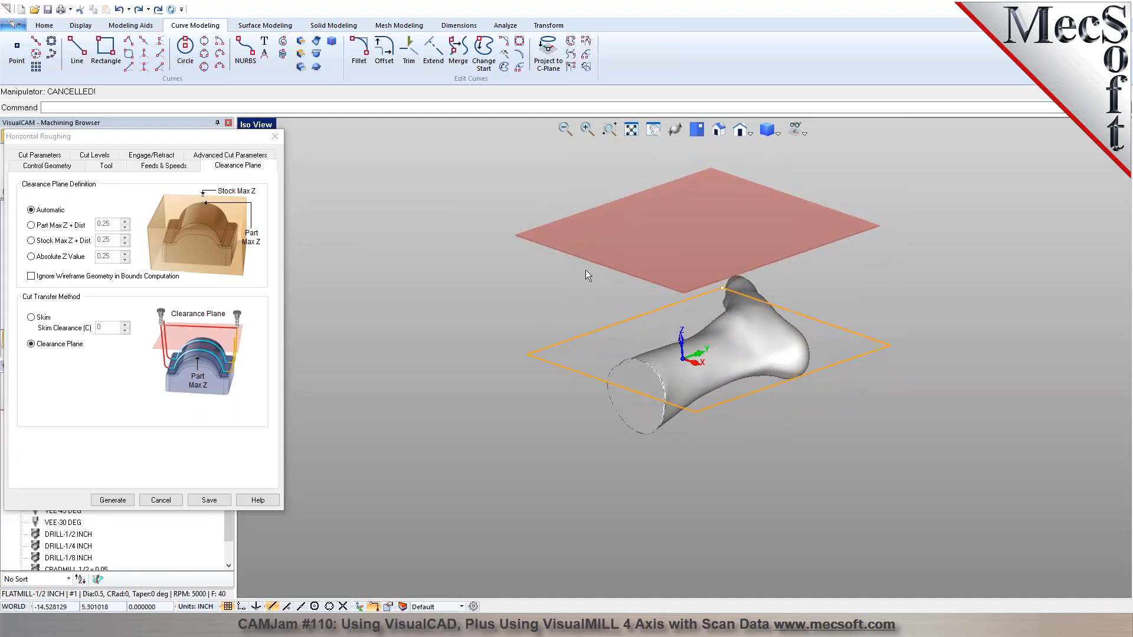
# Set the cavity/pocket cut pattern to Linear with an angle of cuts of 90.
pyautogui.click(53, 155)
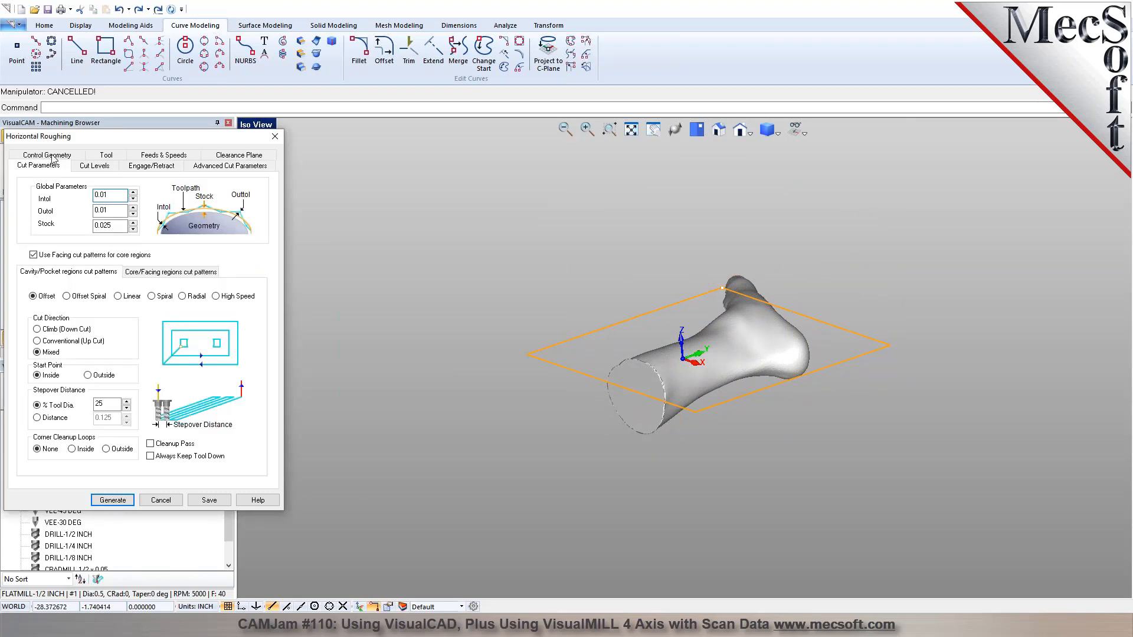
pyautogui.moveTo(42, 257)
pyautogui.click(125, 297)
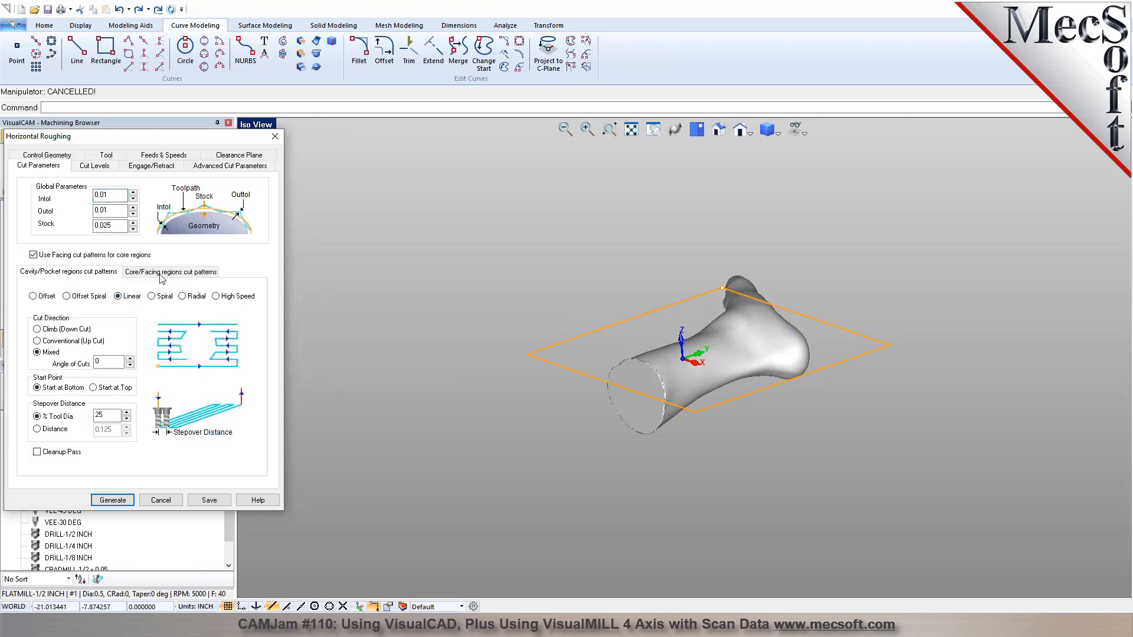
pyautogui.moveTo(105, 362); pyautogui.dragTo(90, 365)
pyautogui.write('90')
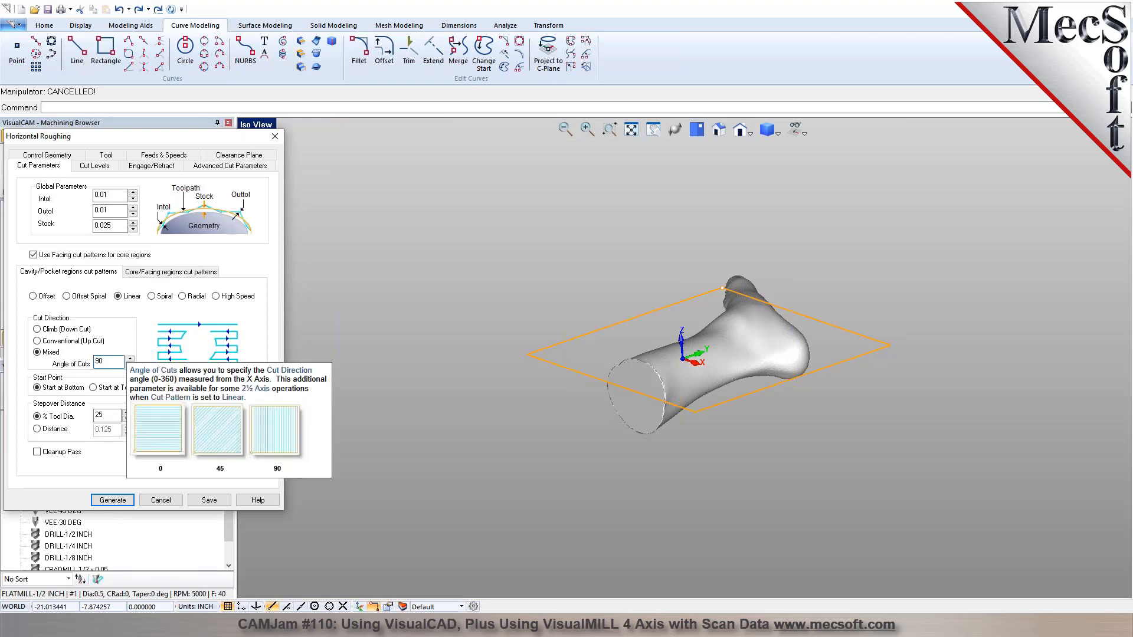
# Turn off facing cut patterns for core regions and set the cavity/pocket stepover to 50% of the tool diameter.
pyautogui.click(152, 276)
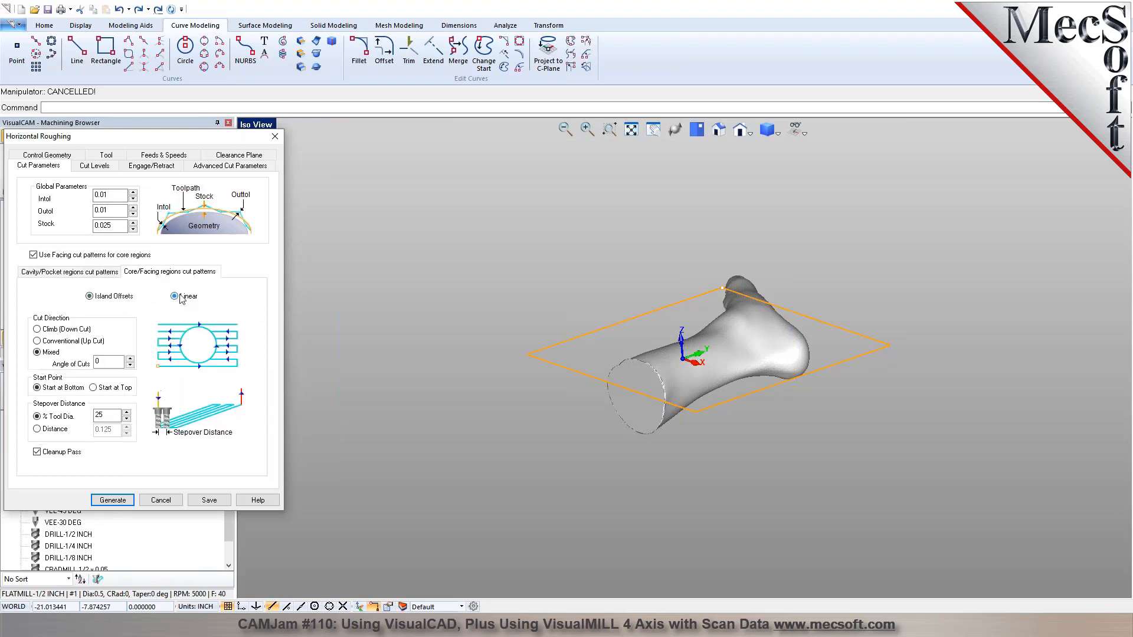
pyautogui.click(55, 273)
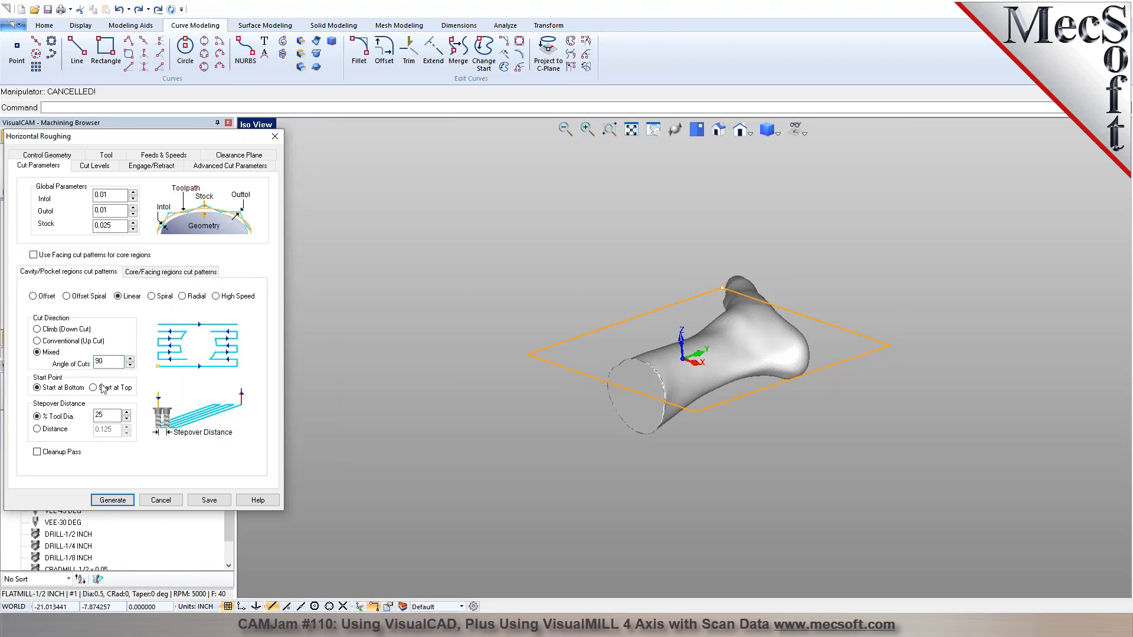
pyautogui.doubleClick(111, 418)
# Enable the bottom cut level, pick its height from the rectangle's corner, and lower it to -0.2.
pyautogui.click(96, 166)
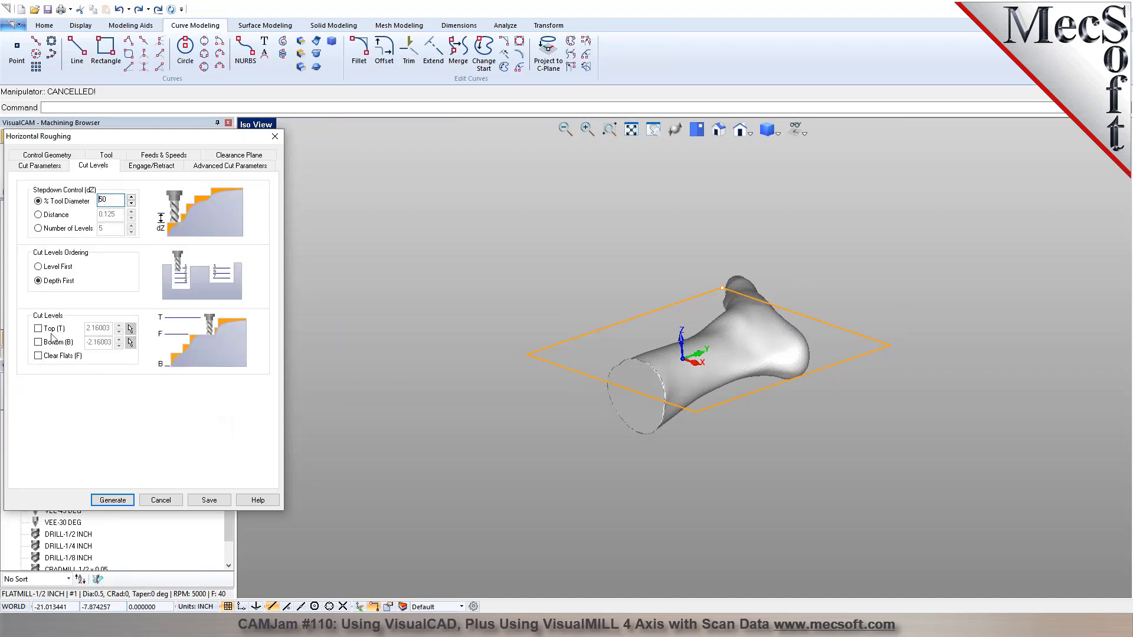
pyautogui.click(49, 346)
pyautogui.moveTo(466, 382)
pyautogui.mouseDown(button='right')
pyautogui.moveTo(497, 369)
pyautogui.moveTo(475, 382)
pyautogui.mouseUp(button='right')
pyautogui.click(129, 343)
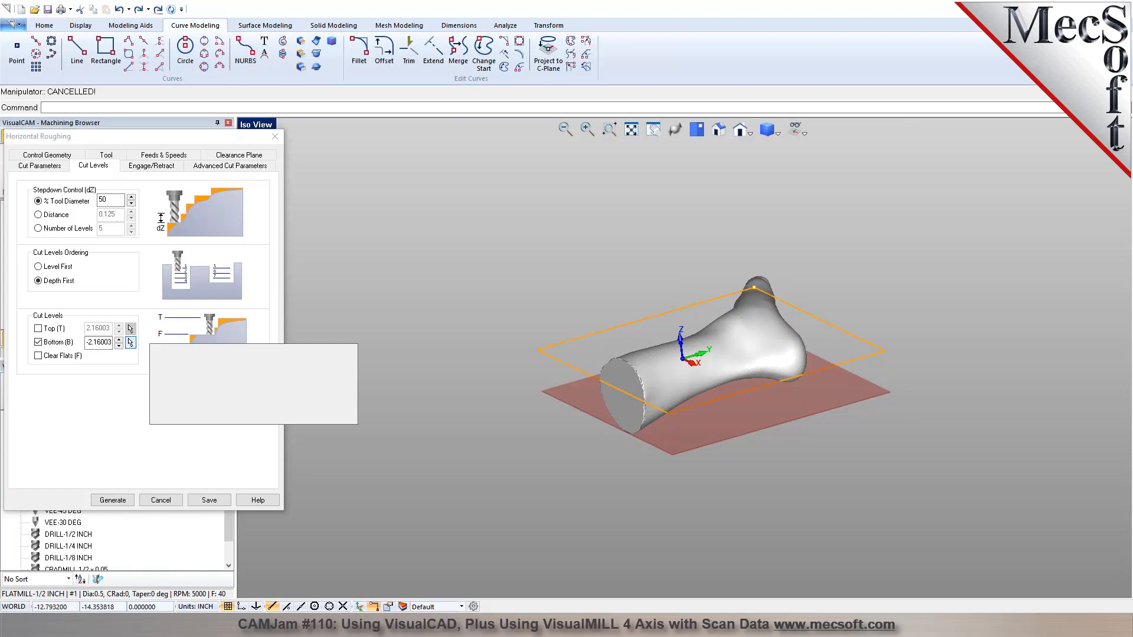
pyautogui.click(539, 349)
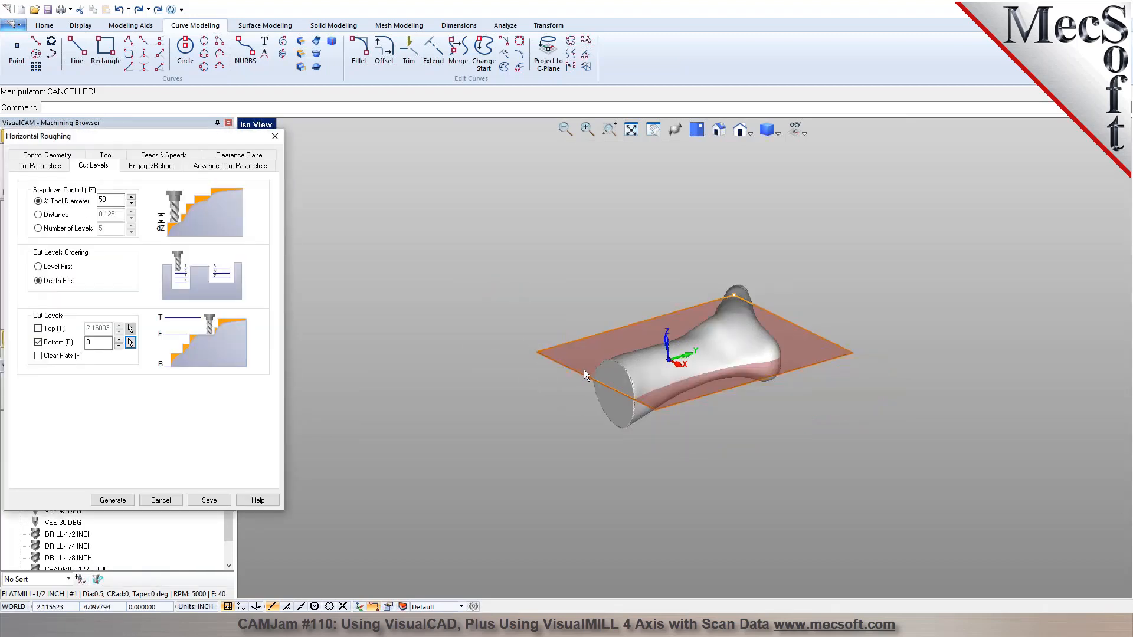
pyautogui.click(119, 347)
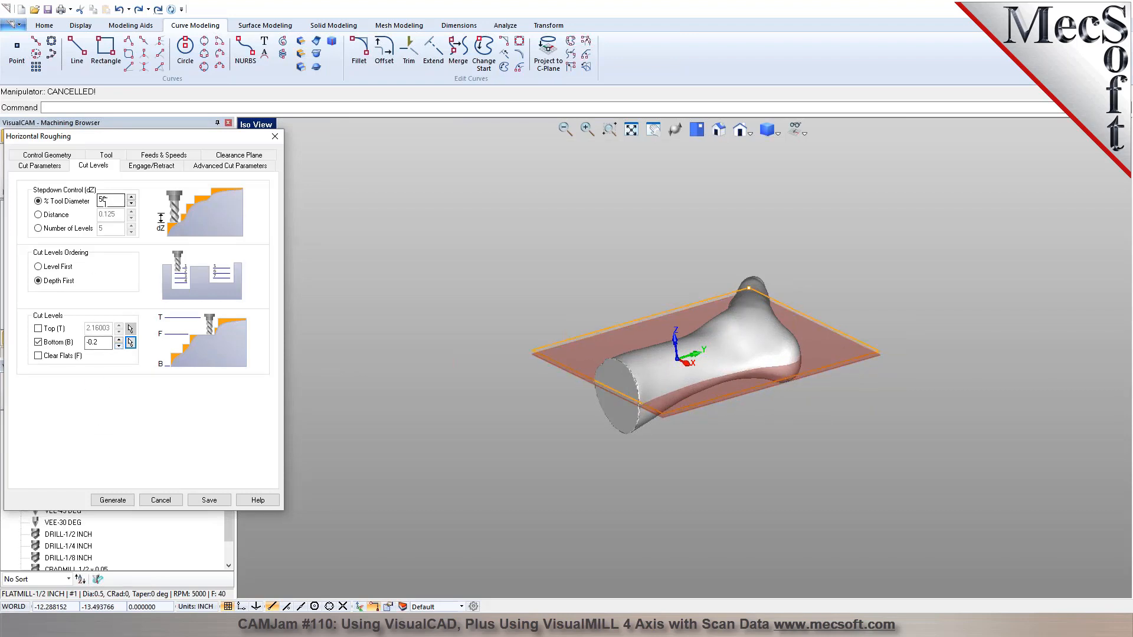
# Set the stepdown to 75% of the tool diameter and generate the horizontal roughing toolpath.
pyautogui.write('75')
pyautogui.click(115, 499)
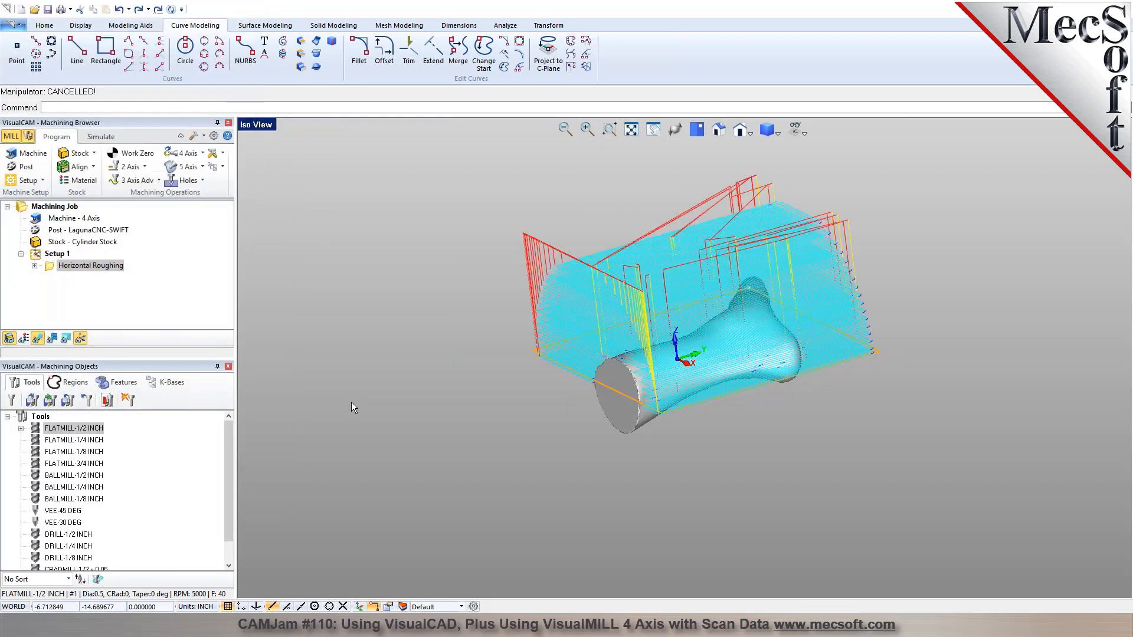
pyautogui.moveTo(624, 352); pyautogui.dragTo(562, 254, button='middle')
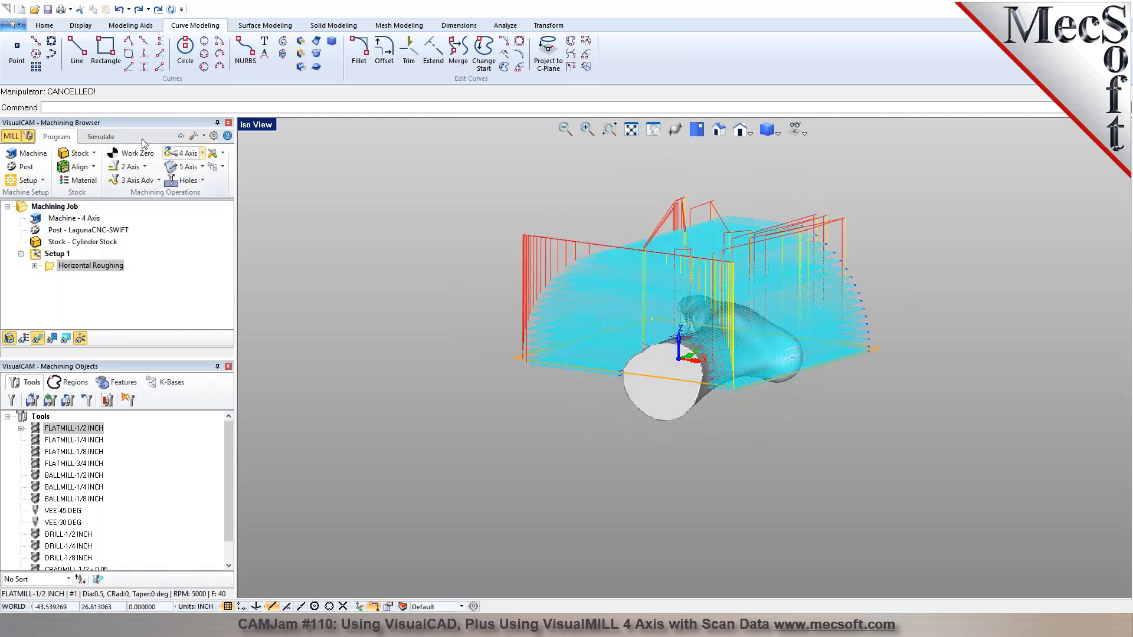
# Play the horizontal roughing simulation, raise its speed to the maximum, and pause it.
pyautogui.click(101, 137)
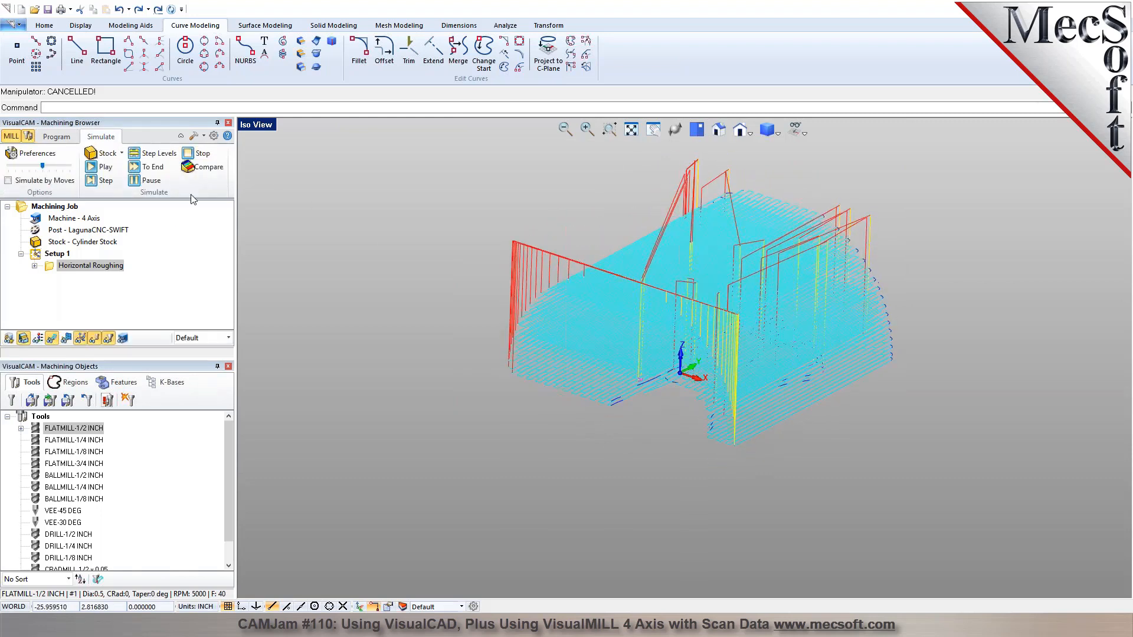
pyautogui.click(102, 167)
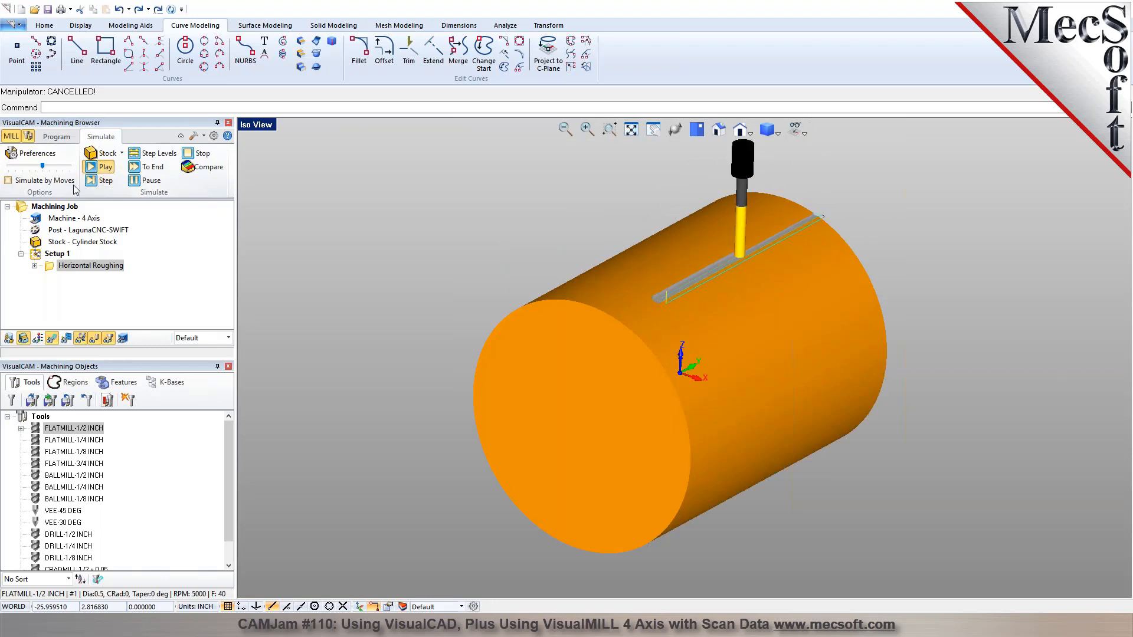
pyautogui.moveTo(43, 166); pyautogui.dragTo(69, 167)
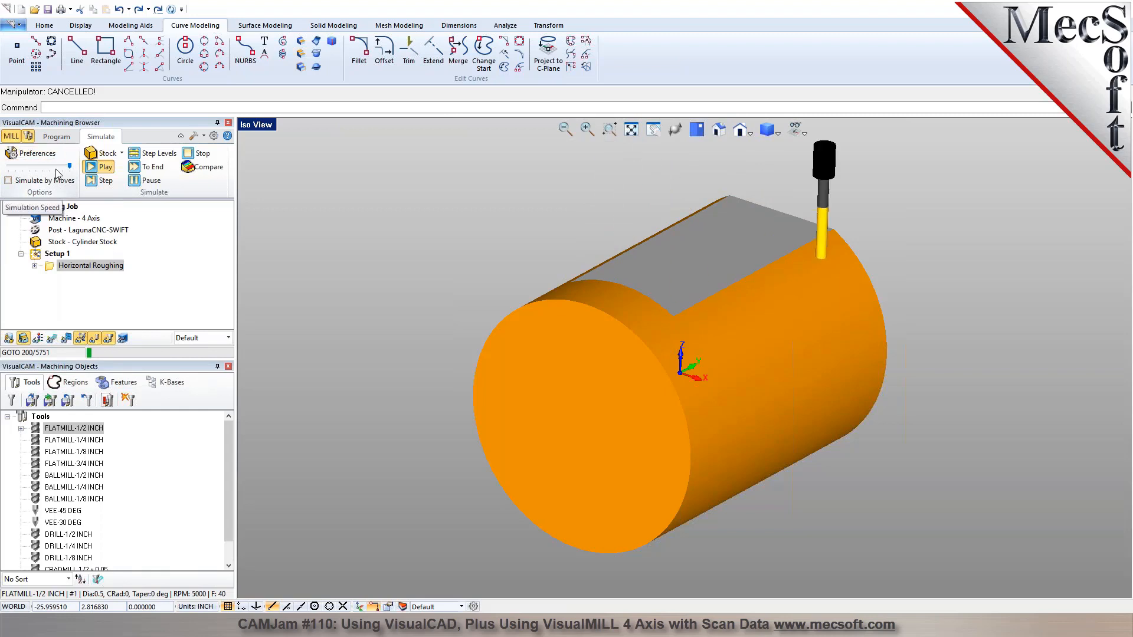
pyautogui.click(143, 182)
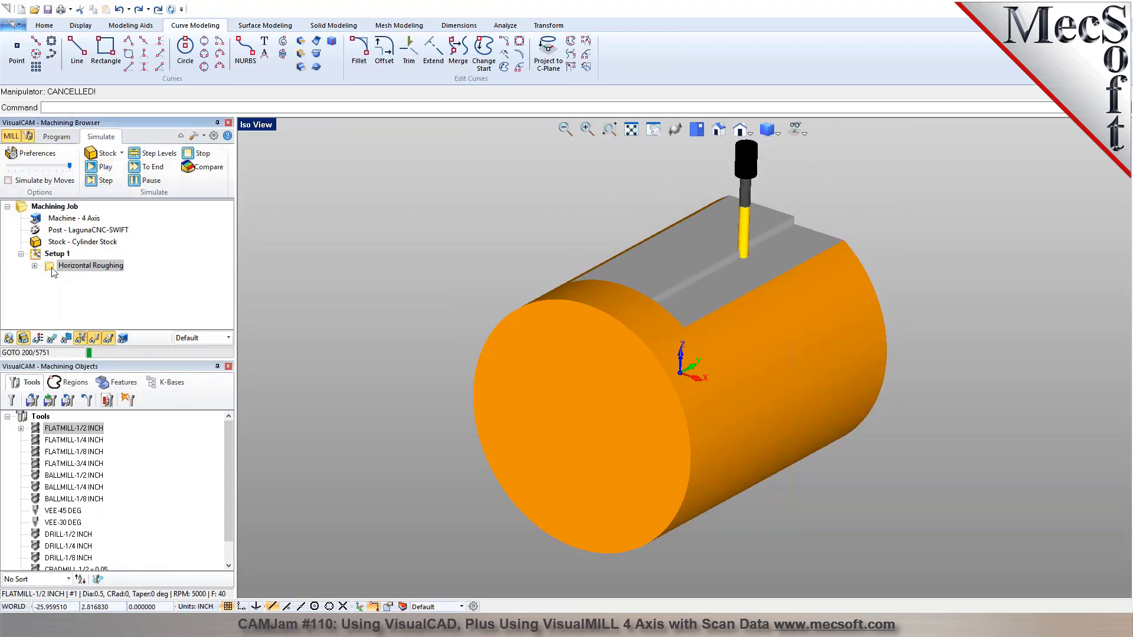
# Change the roughing operation's stepover percentage, set its stepdown to 100% of the tool diameter, and regenerate and display the toolpath.
pyautogui.doubleClick(53, 267)
pyautogui.click(52, 155)
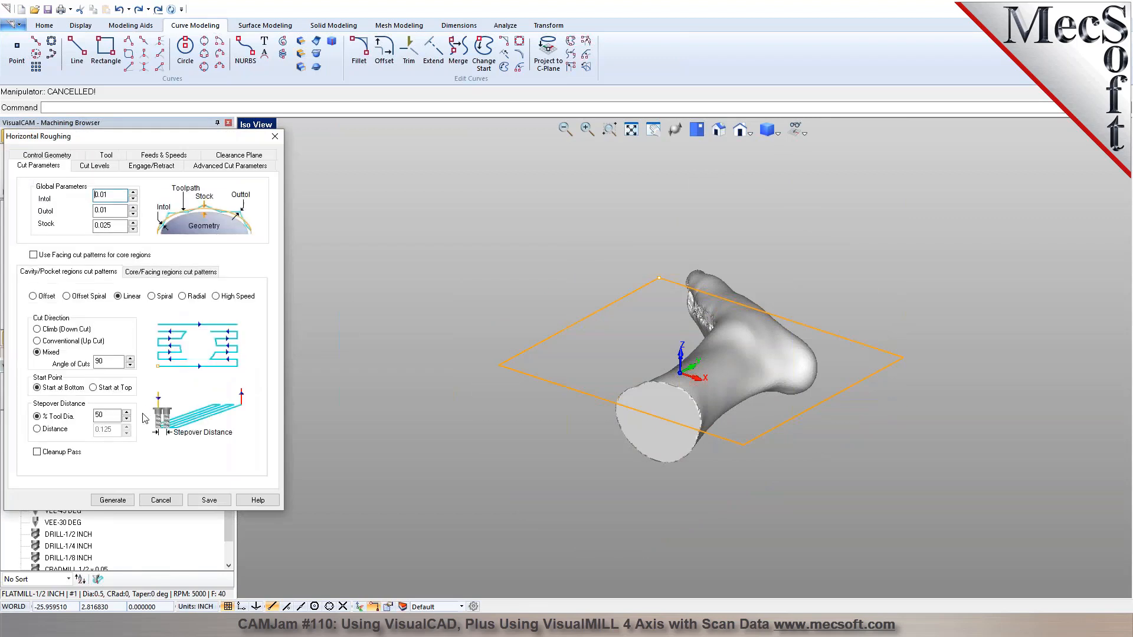
pyautogui.write('3')
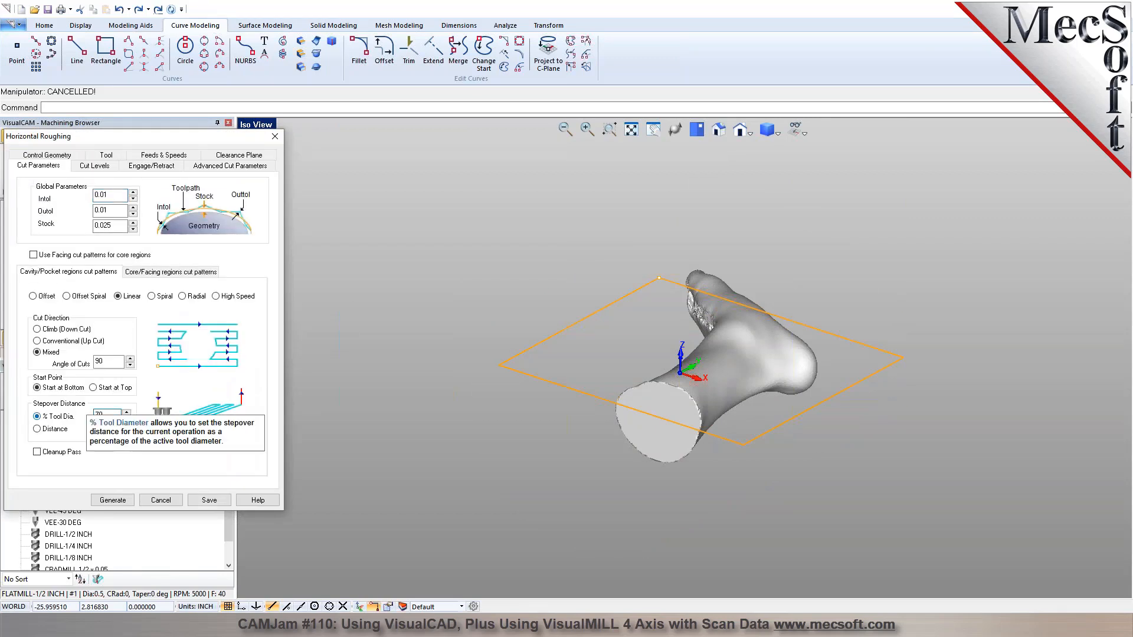
pyautogui.click(95, 166)
pyautogui.write('100')
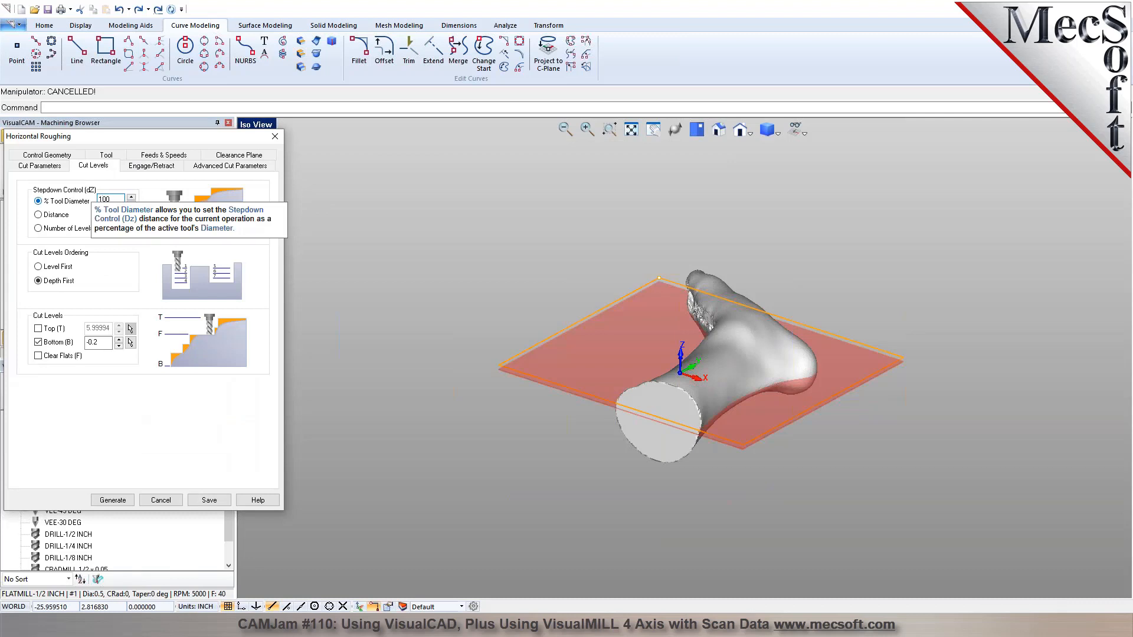
pyautogui.click(113, 500)
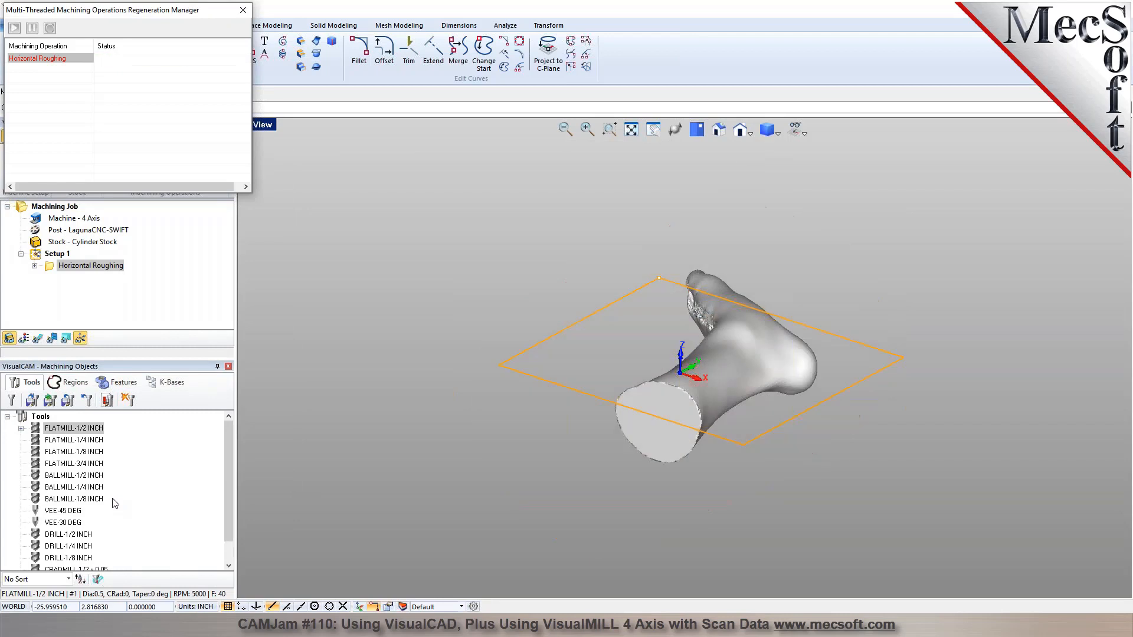
pyautogui.click(38, 338)
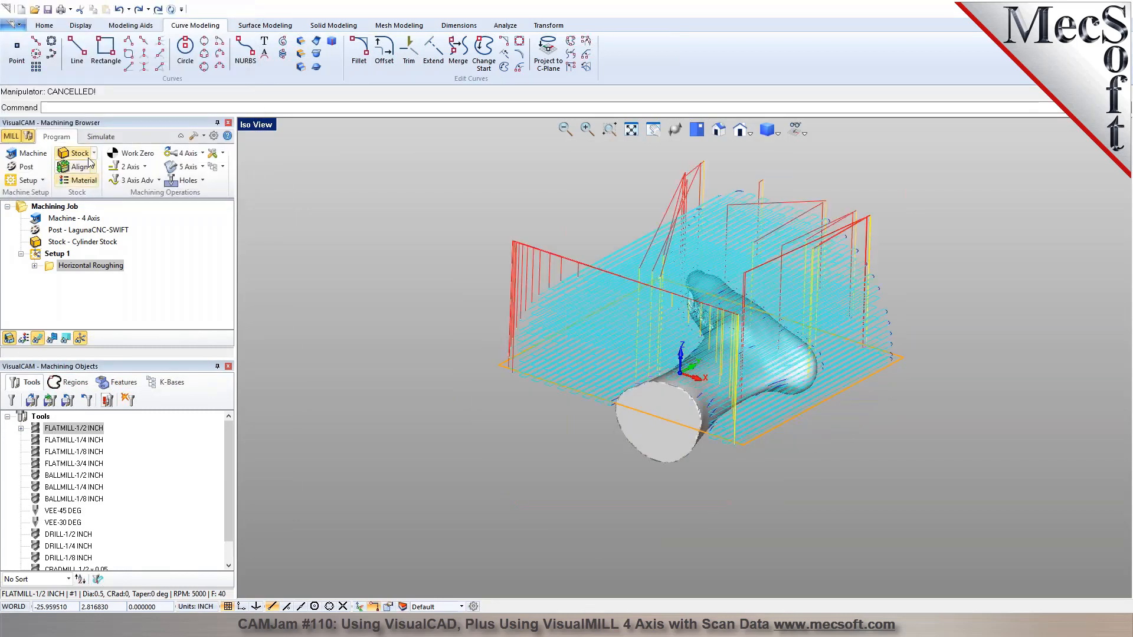
# Simulate the regenerated horizontal roughing, pausing playback and advancing straight to the end of the cut.
pyautogui.click(100, 140)
pyautogui.click(99, 168)
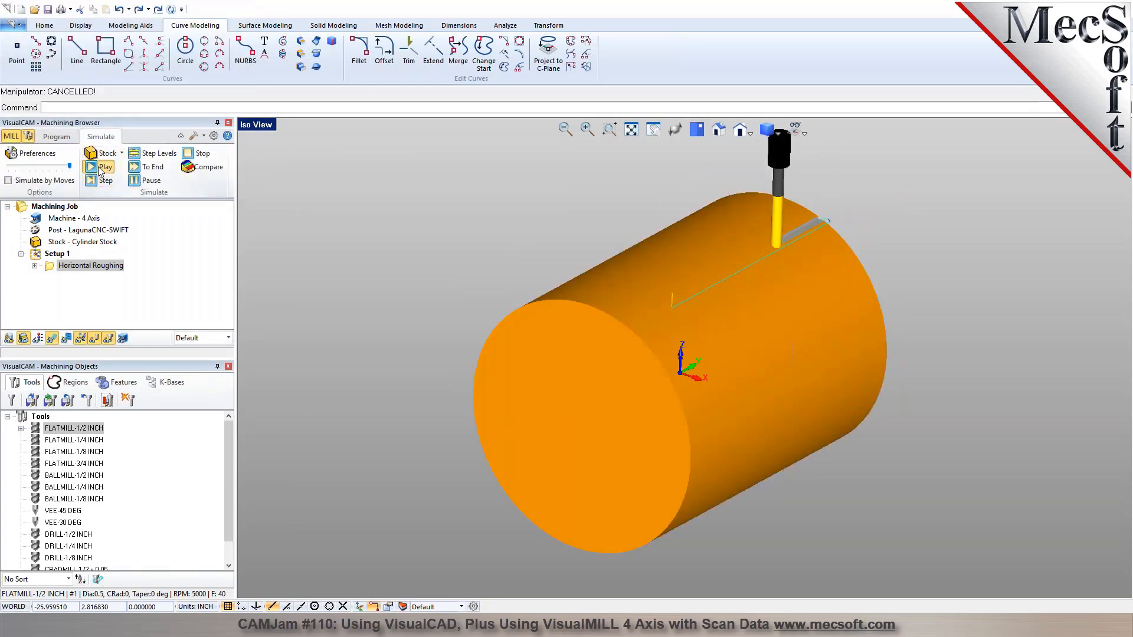
pyautogui.click(132, 182)
pyautogui.click(139, 169)
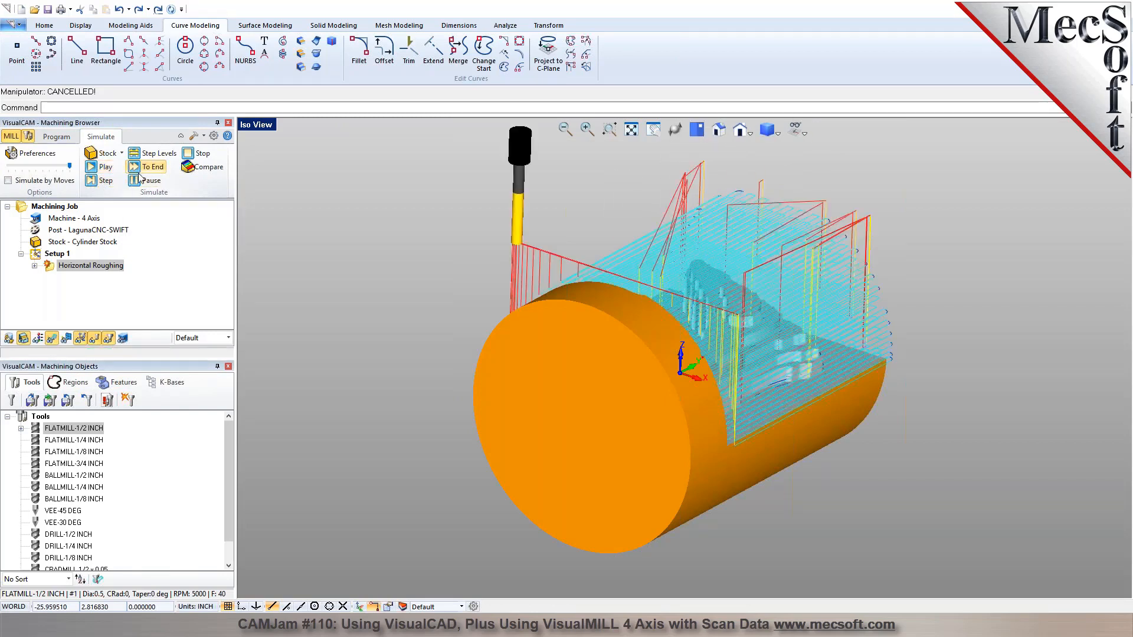
# Hide the toolpath and examine the cut stock, especially the red area on the end wall and the tool holder.
pyautogui.moveTo(640, 330); pyautogui.dragTo(449, 321, button='middle')
pyautogui.click(54, 337)
pyautogui.moveTo(633, 180); pyautogui.dragTo(596, 250, button='middle')
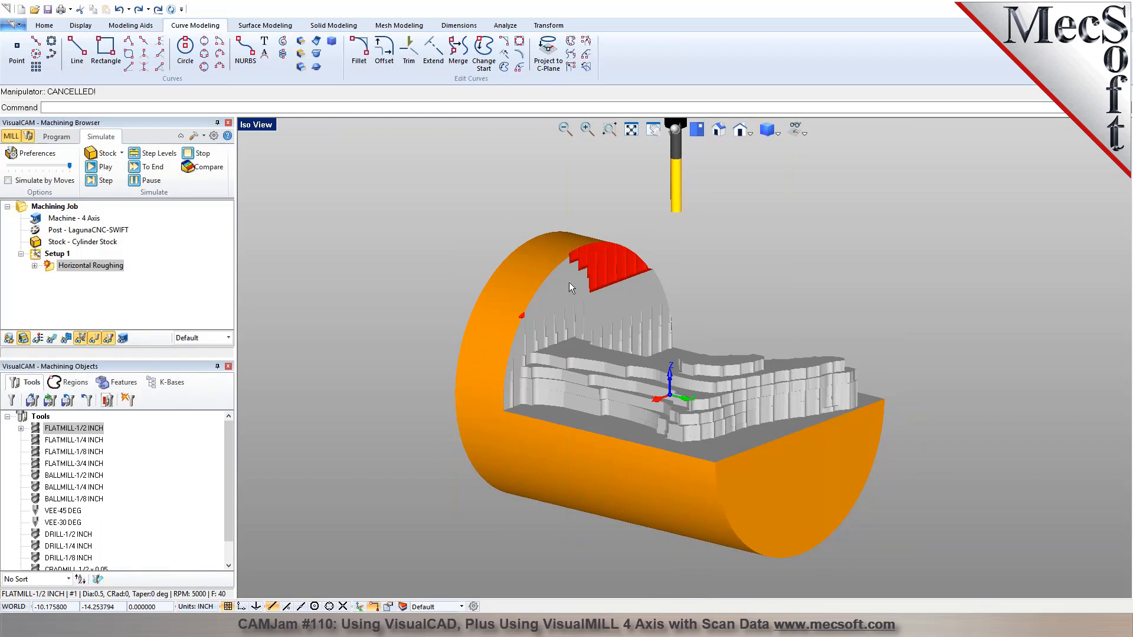
pyautogui.scroll(-1, 655, 229)
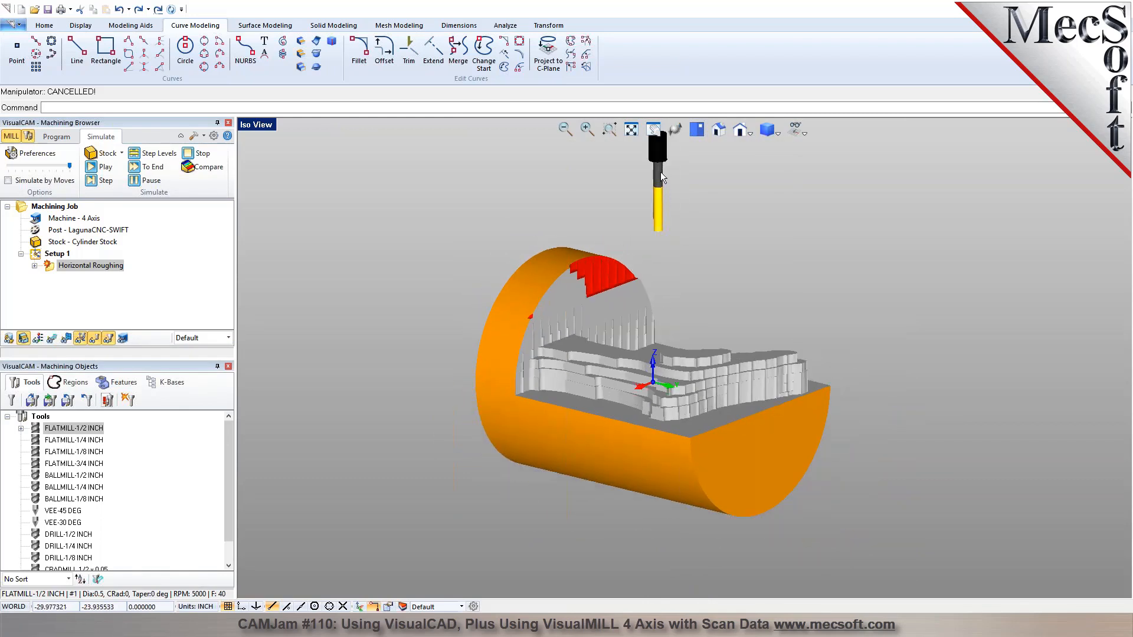
pyautogui.moveTo(636, 230); pyautogui.dragTo(622, 195, button='middle')
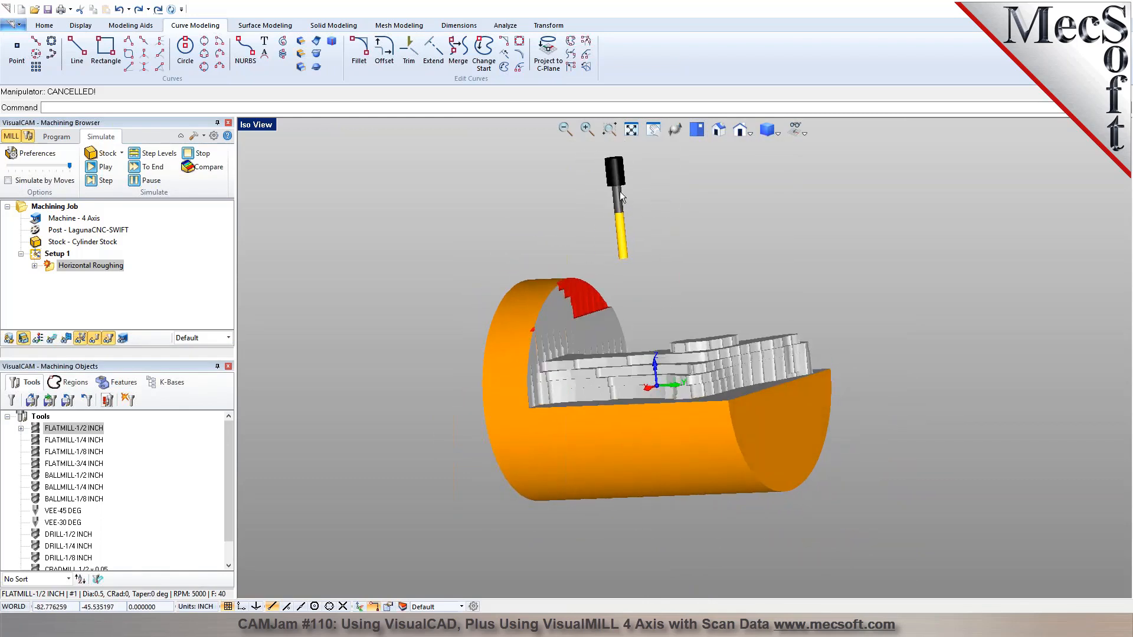
pyautogui.moveTo(610, 317); pyautogui.dragTo(646, 340, button='middle')
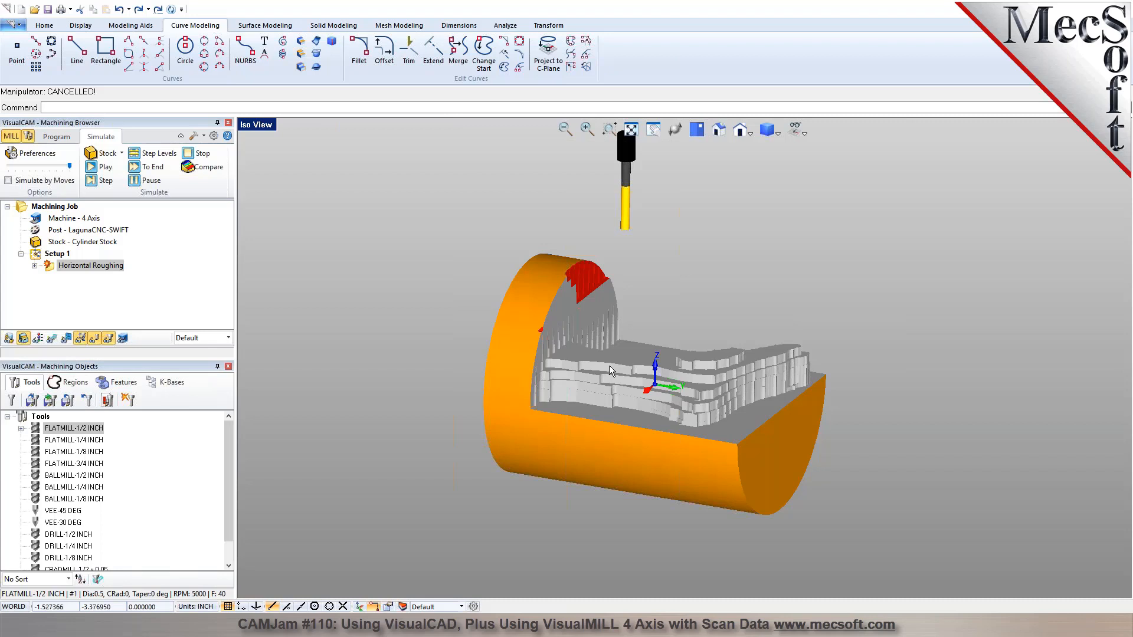
# Add a Rotate Table Setup with a counter-clockwise table rotation angle of 180.
pyautogui.click(56, 137)
pyautogui.click(43, 180)
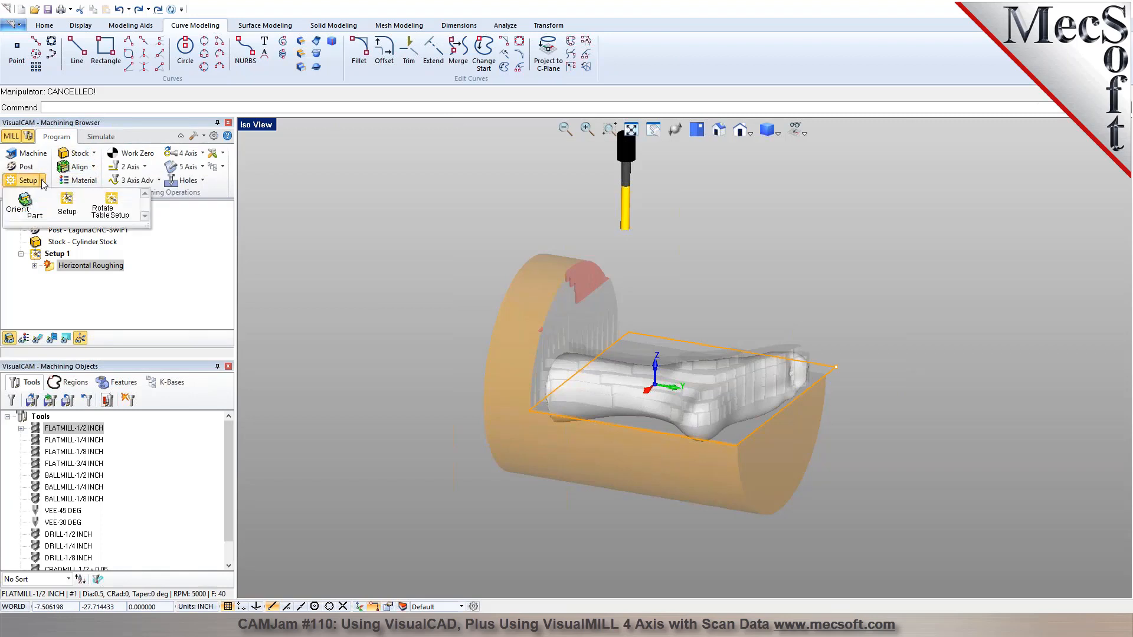
pyautogui.click(104, 214)
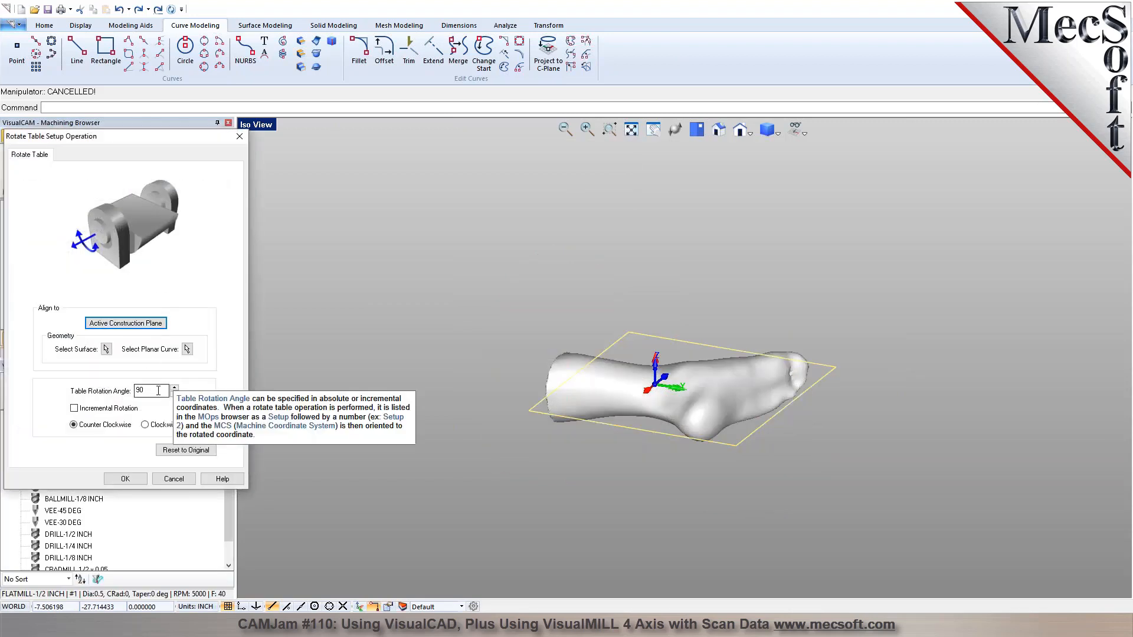
pyautogui.doubleClick(159, 390)
pyautogui.write('18')
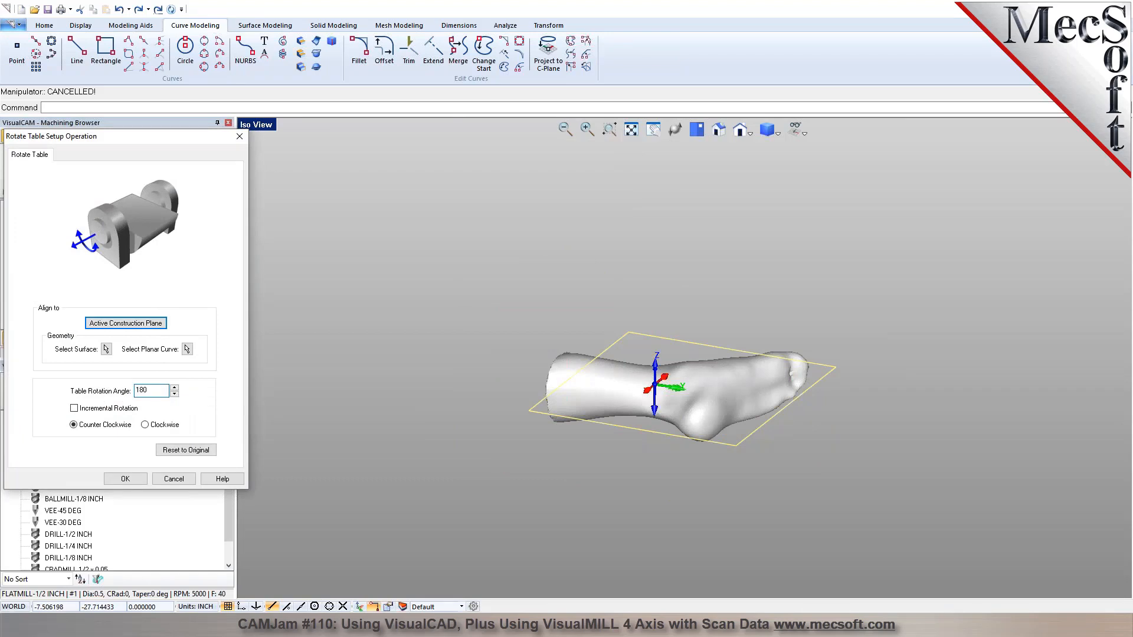
pyautogui.click(132, 479)
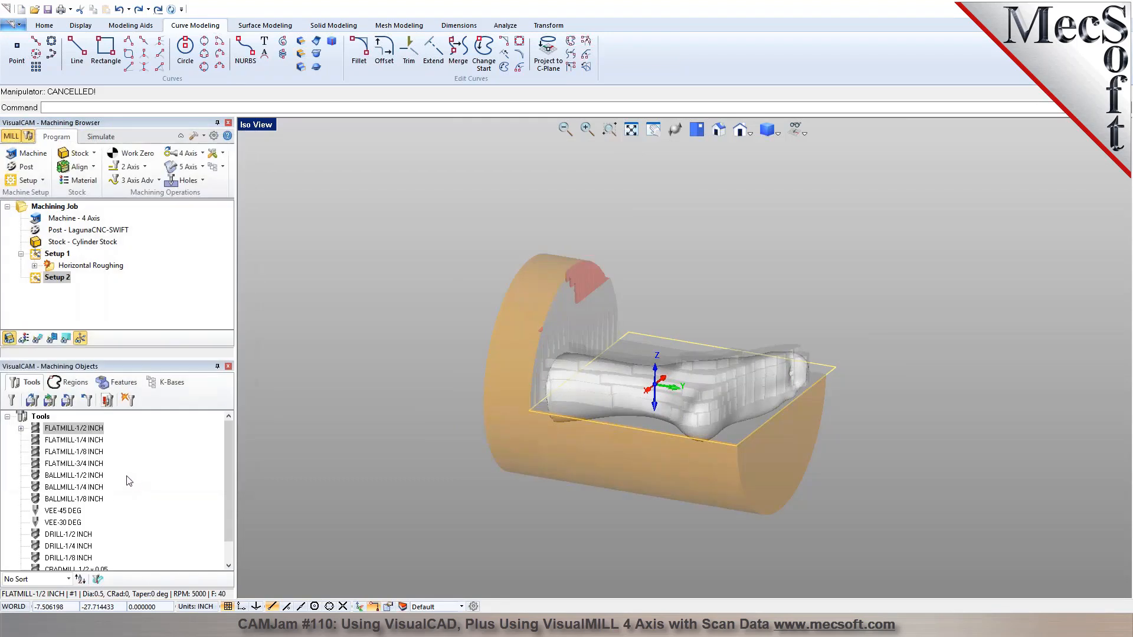
# Hide the world coordinate system and compare the machine coordinate orientations of Setup 1 and Setup 2.
pyautogui.click(798, 131)
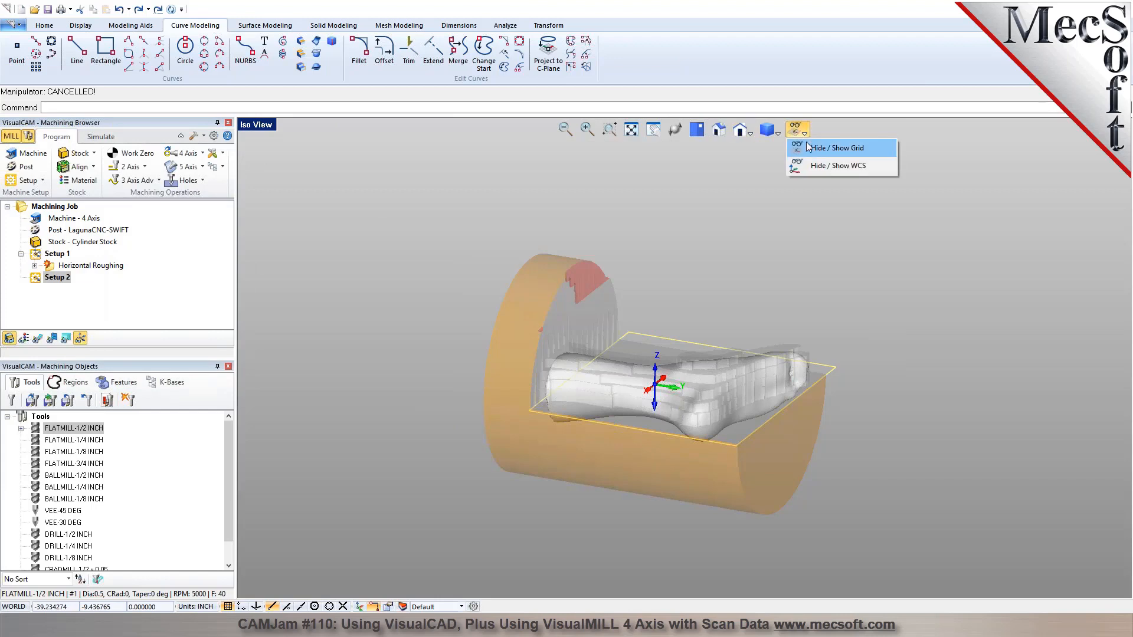
pyautogui.click(813, 165)
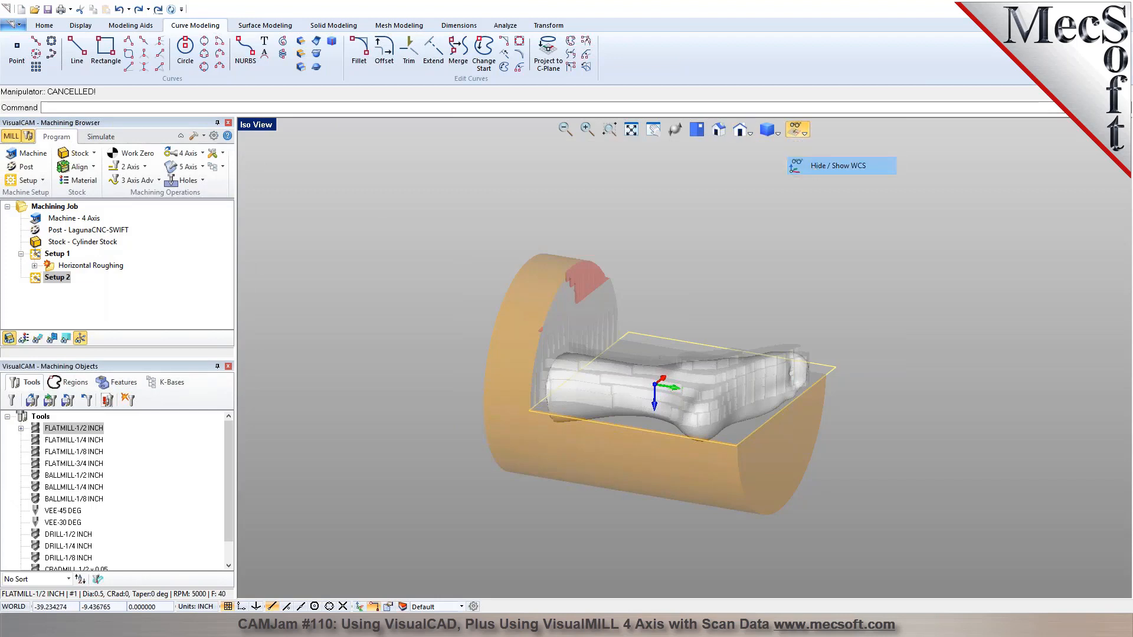
pyautogui.click(52, 258)
pyautogui.click(57, 278)
pyautogui.moveTo(621, 454); pyautogui.dragTo(573, 333, button='middle')
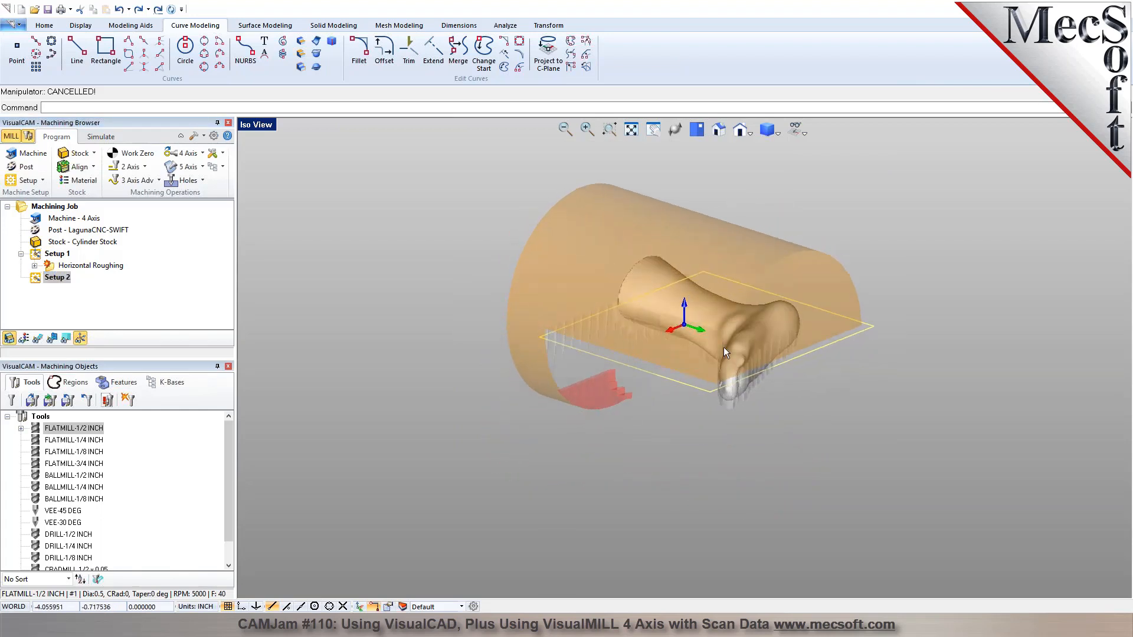
# Copy the Horizontal Roughing operation from Setup 1 into Setup 2 and select the copy.
pyautogui.click(101, 267)
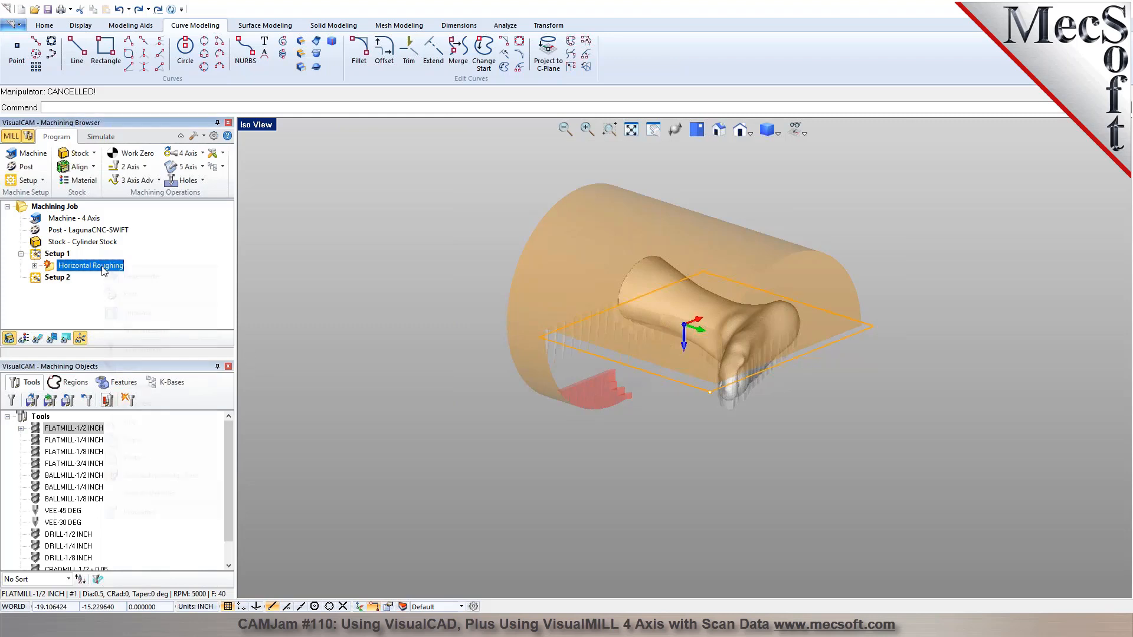
pyautogui.rightClick(101, 266)
pyautogui.click(142, 435)
pyautogui.click(59, 279)
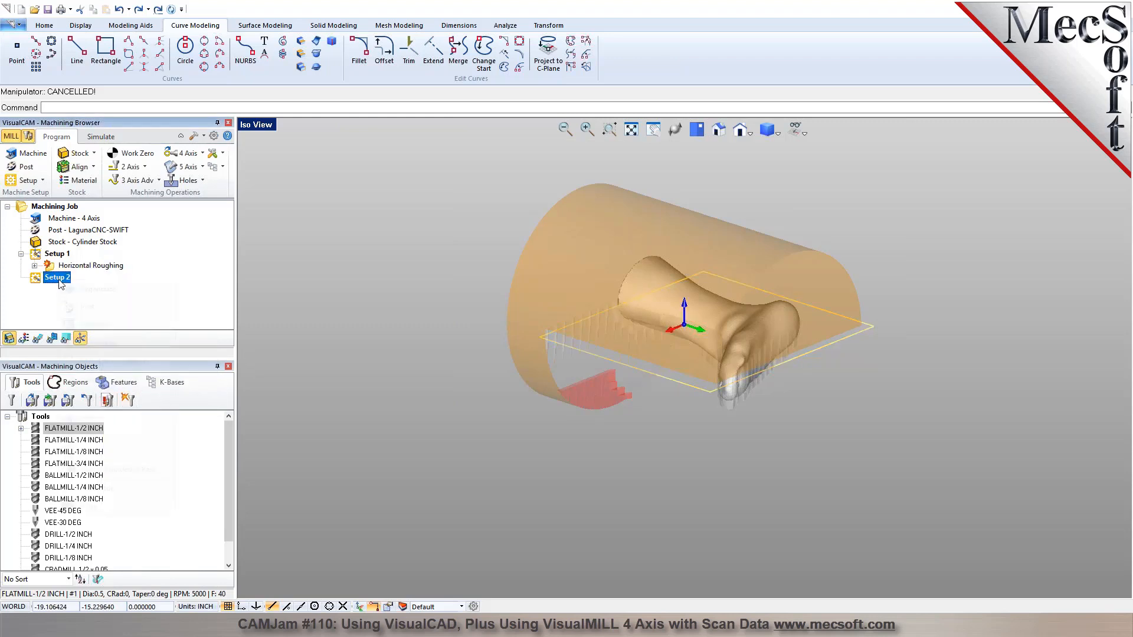
pyautogui.rightClick(59, 278)
pyautogui.click(95, 452)
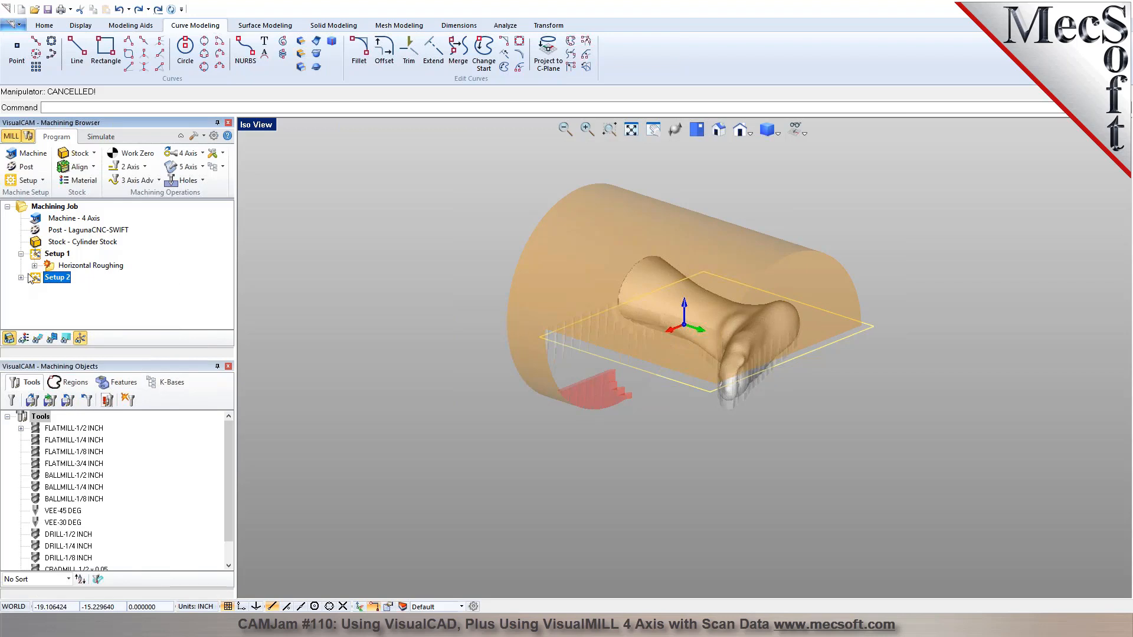
pyautogui.click(76, 289)
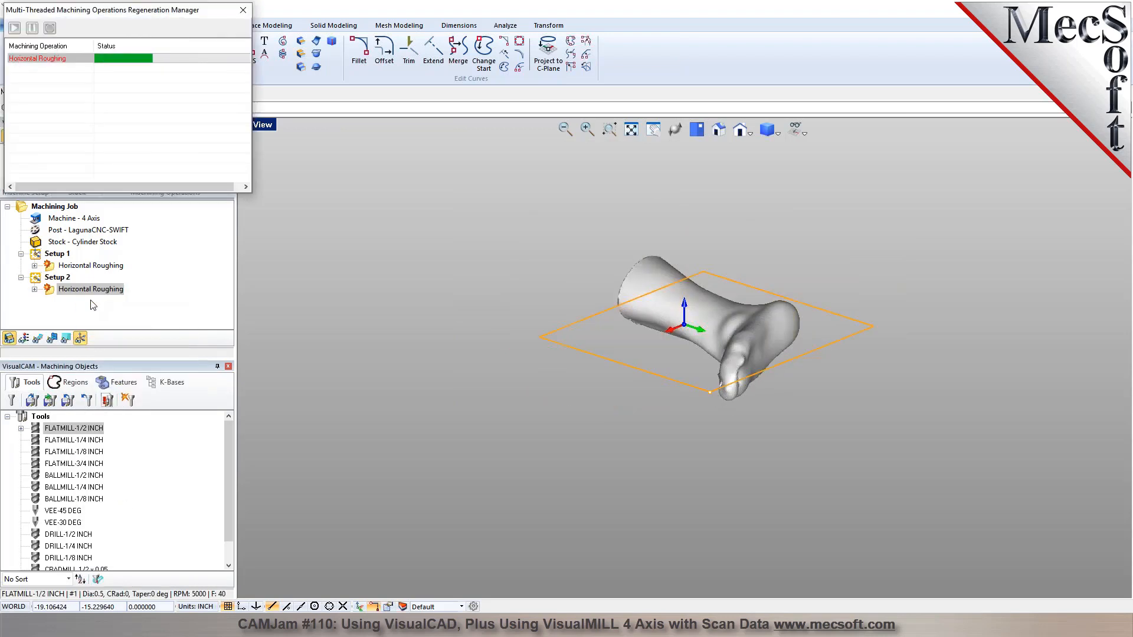
# Hide the toolpath and start the cut simulation of Setup 2's Horizontal Roughing operation.
pyautogui.click(38, 339)
pyautogui.click(101, 137)
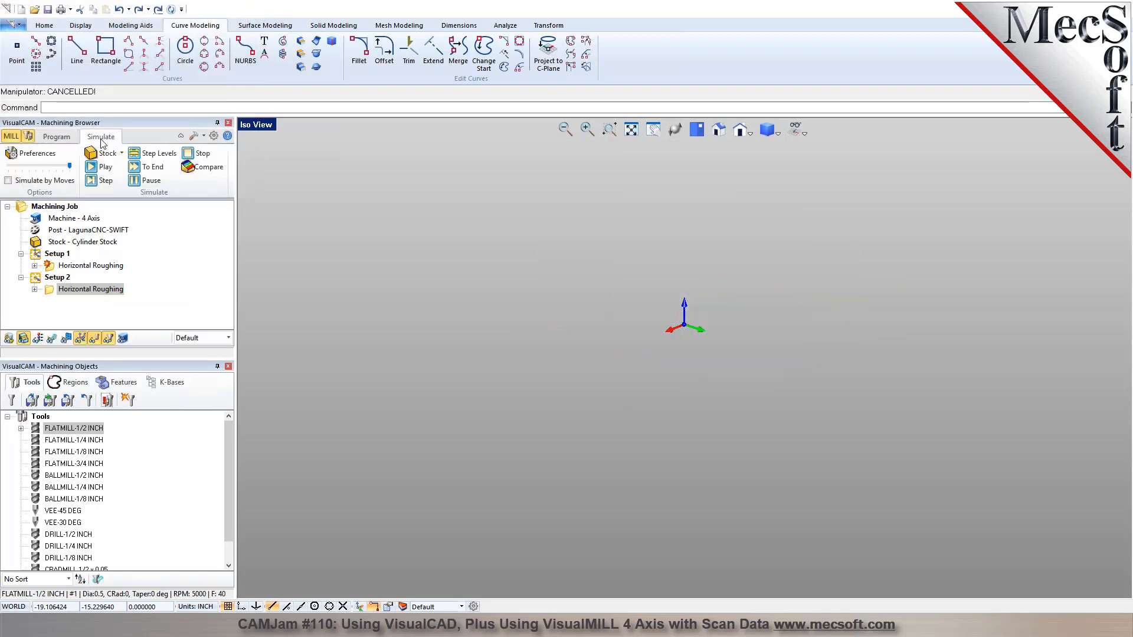
pyautogui.click(102, 167)
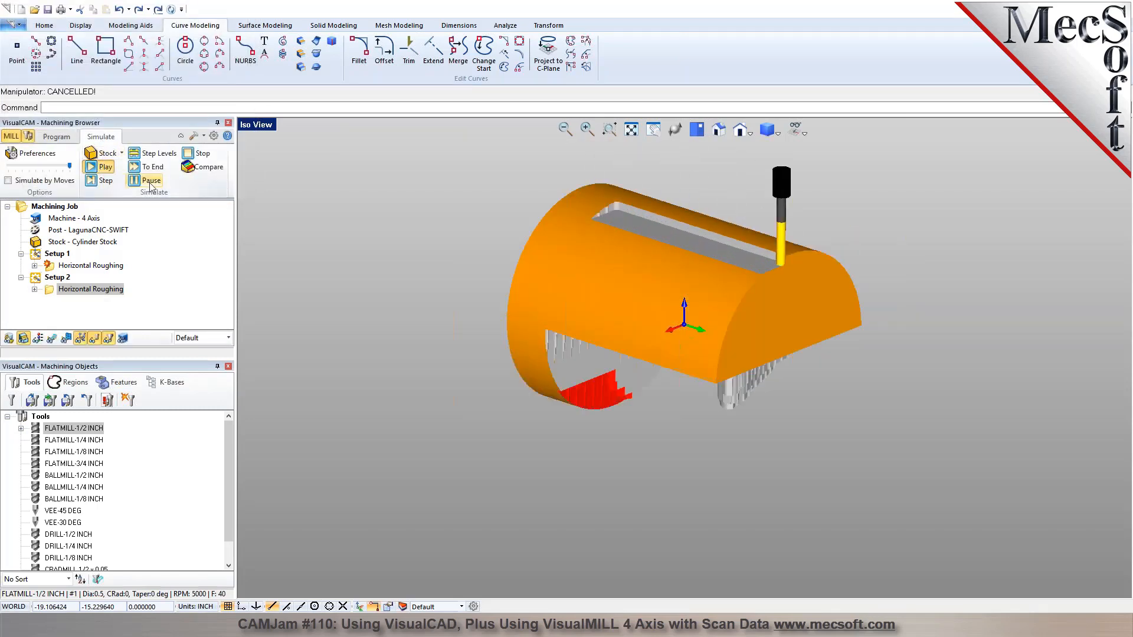
# Set the simulation's maximum display interval to 2 in the simulation preferences.
pyautogui.click(32, 154)
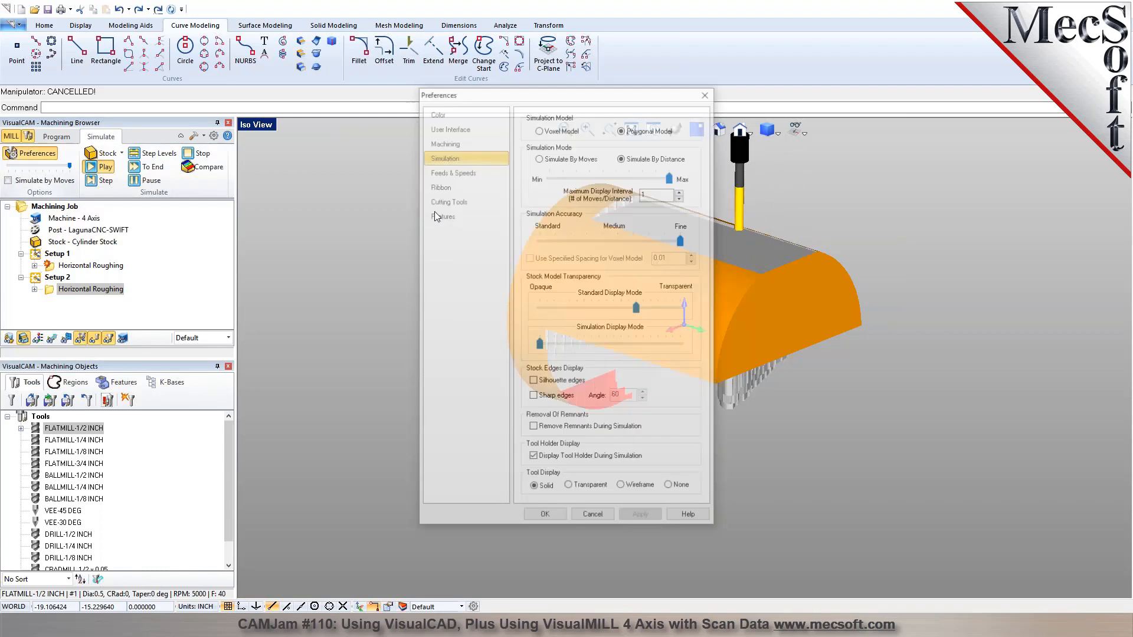
pyautogui.doubleClick(673, 193)
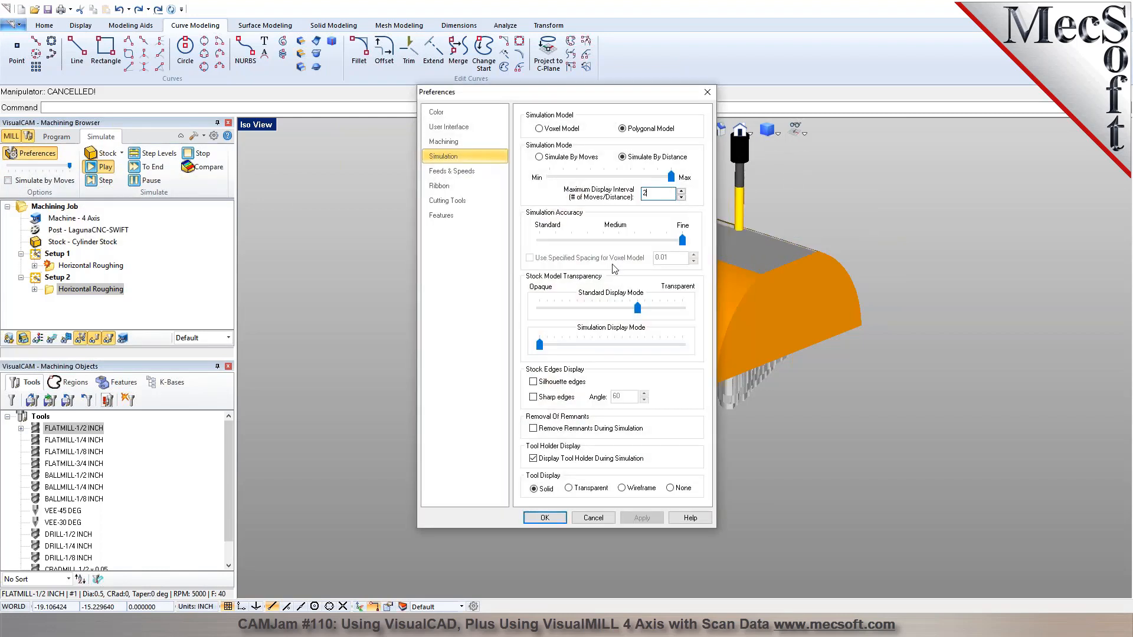
pyautogui.click(553, 516)
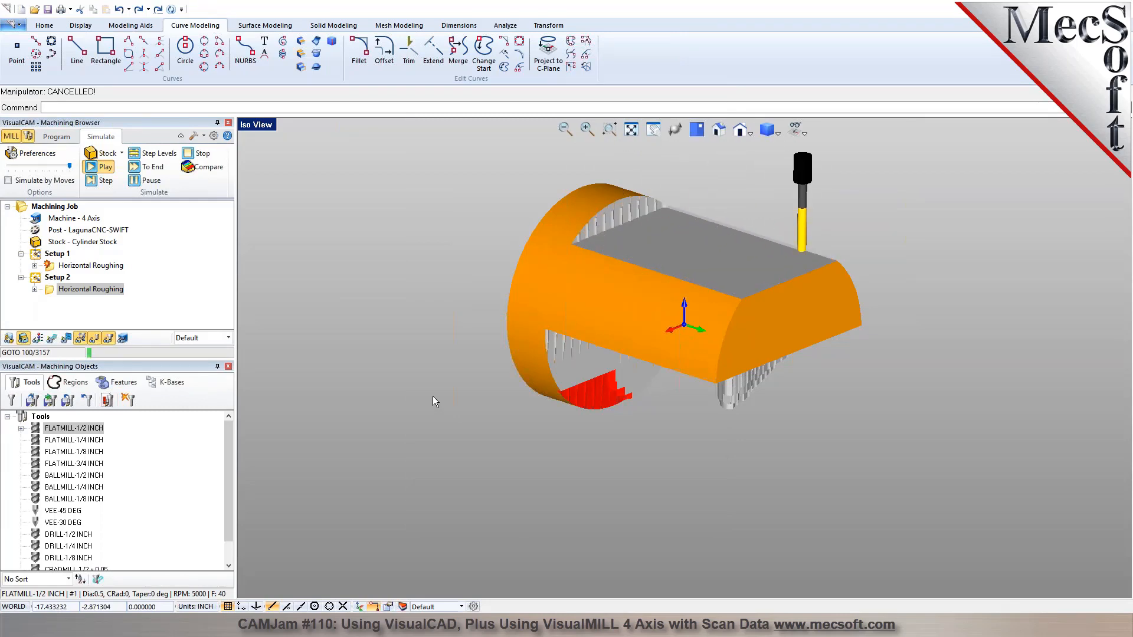
# Pause the playback, run the roughing simulation straight to its end, and examine the rough-cut stock.
pyautogui.click(136, 184)
pyautogui.click(141, 169)
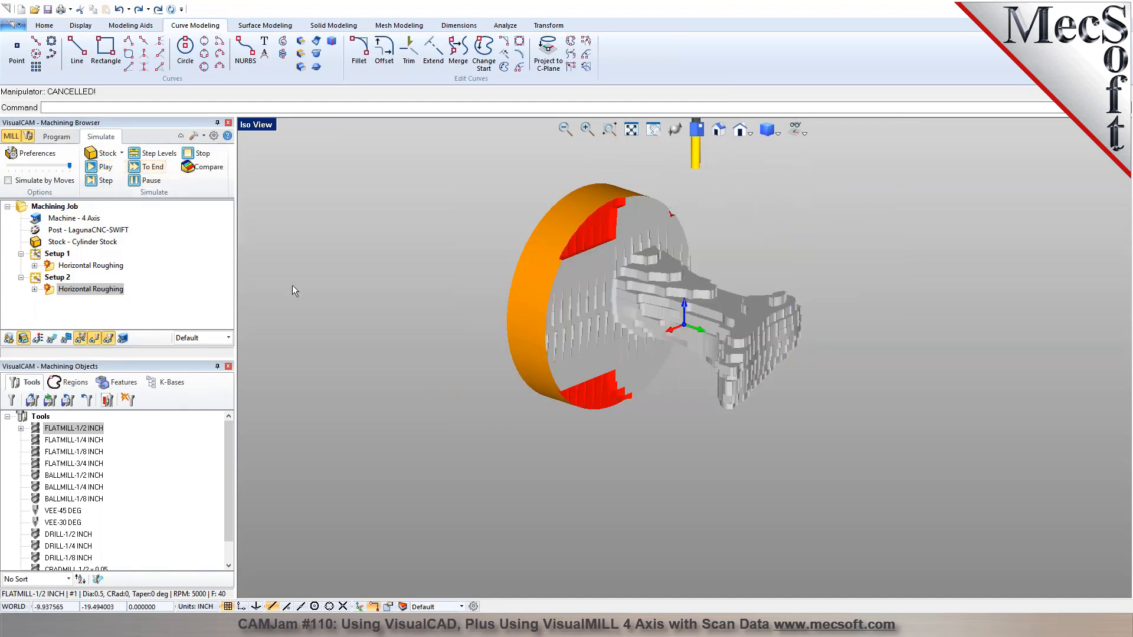
pyautogui.moveTo(643, 330)
pyautogui.mouseDown(button='right')
pyautogui.moveTo(670, 341)
pyautogui.moveTo(566, 310)
pyautogui.moveTo(642, 318)
pyautogui.moveTo(653, 271)
pyautogui.moveTo(643, 367)
pyautogui.moveTo(653, 354)
pyautogui.moveTo(743, 328)
pyautogui.moveTo(636, 329)
pyautogui.moveTo(657, 329)
pyautogui.mouseUp(button='right')
pyautogui.scroll(2, 694, 229)
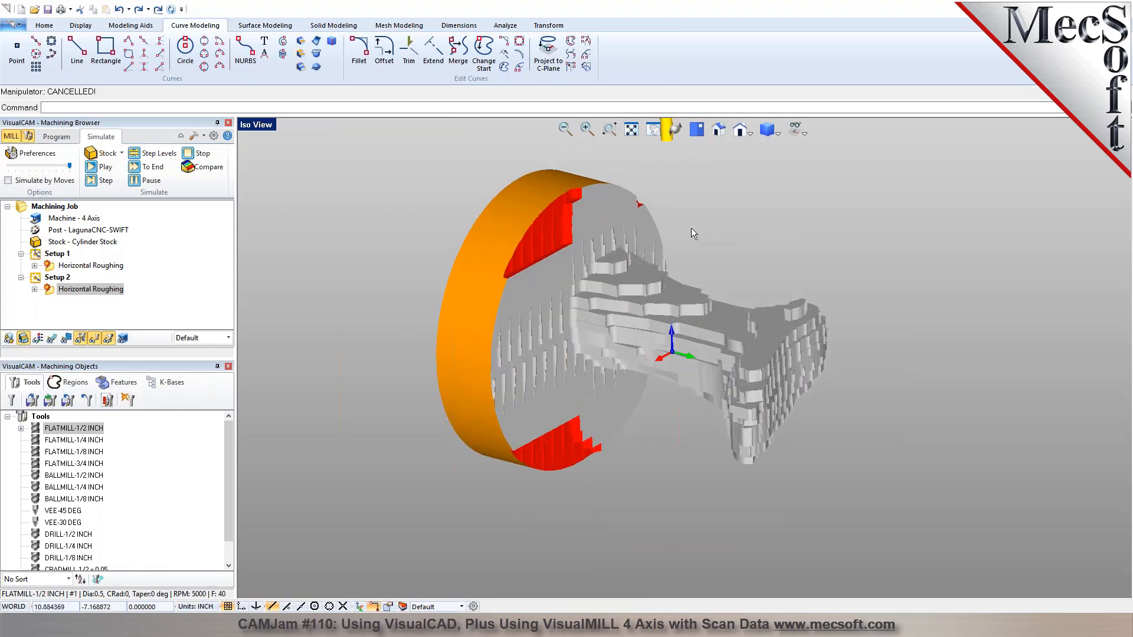
# Add a Parallel Finishing operation, remove all its machining regions, and choose the BALLMILL-1/2 INCH tool.
pyautogui.click(58, 137)
pyautogui.moveTo(561, 277); pyautogui.dragTo(729, 321, button='right')
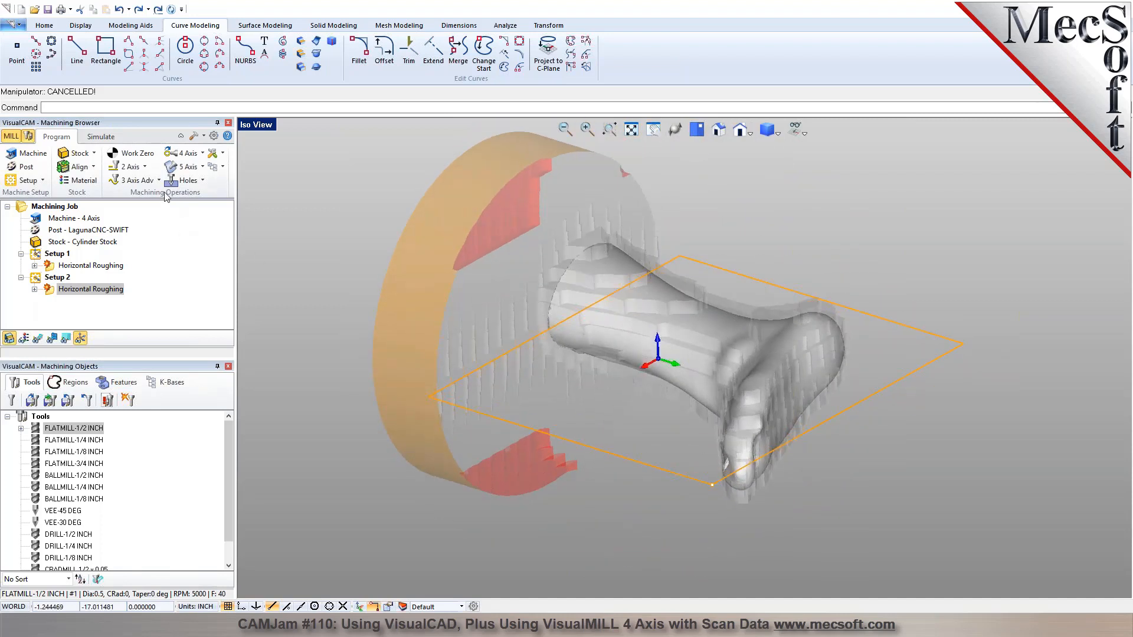
pyautogui.click(131, 180)
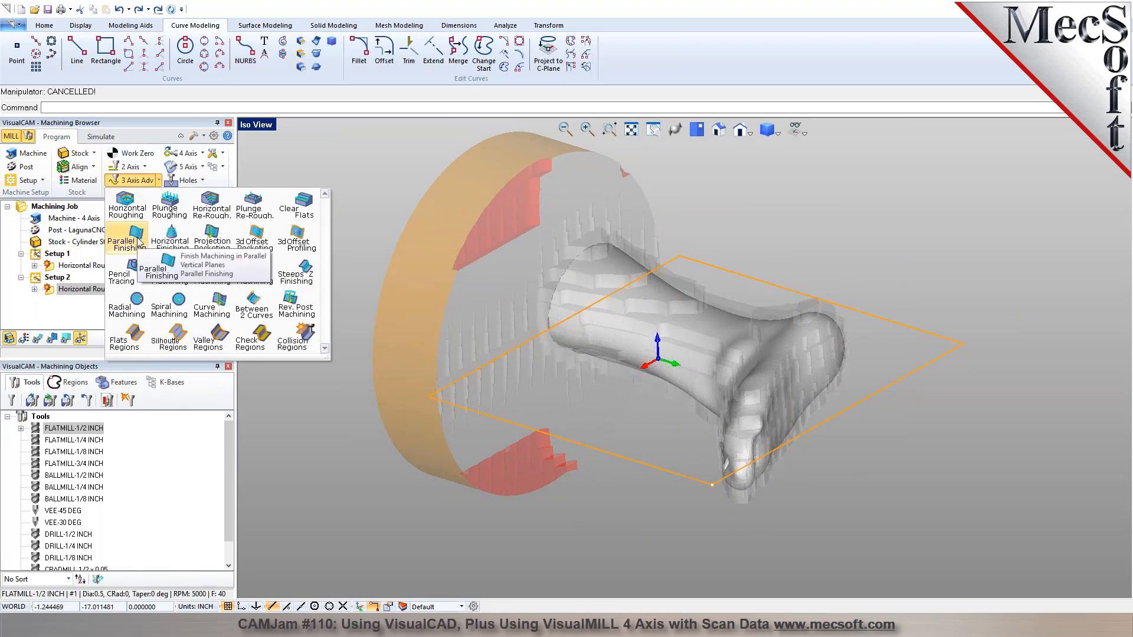
pyautogui.click(134, 238)
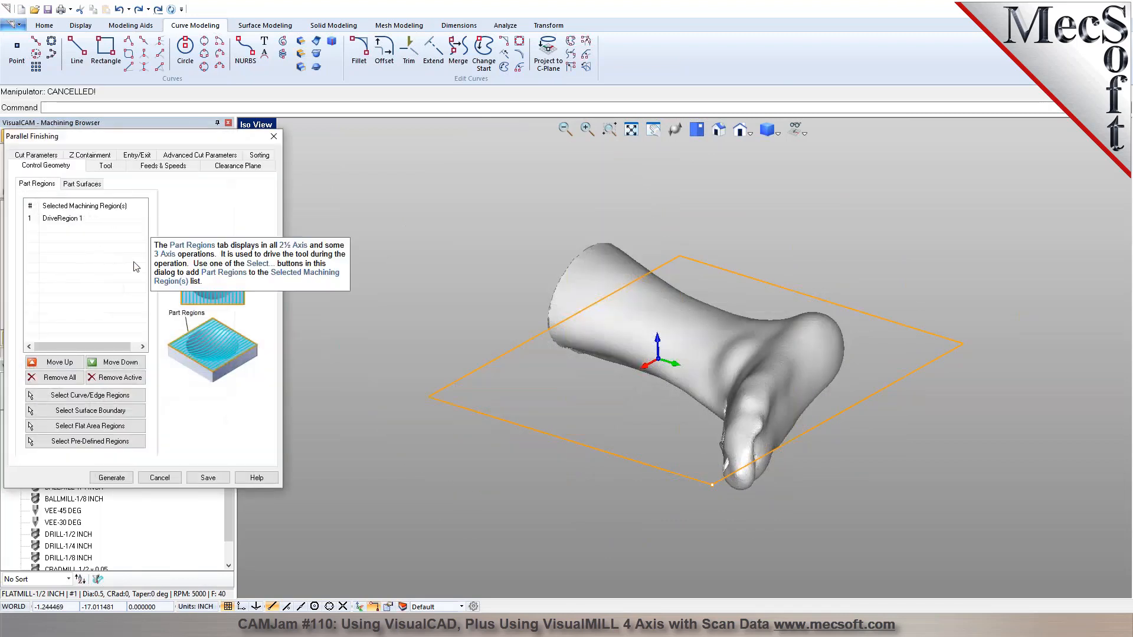
pyautogui.click(59, 377)
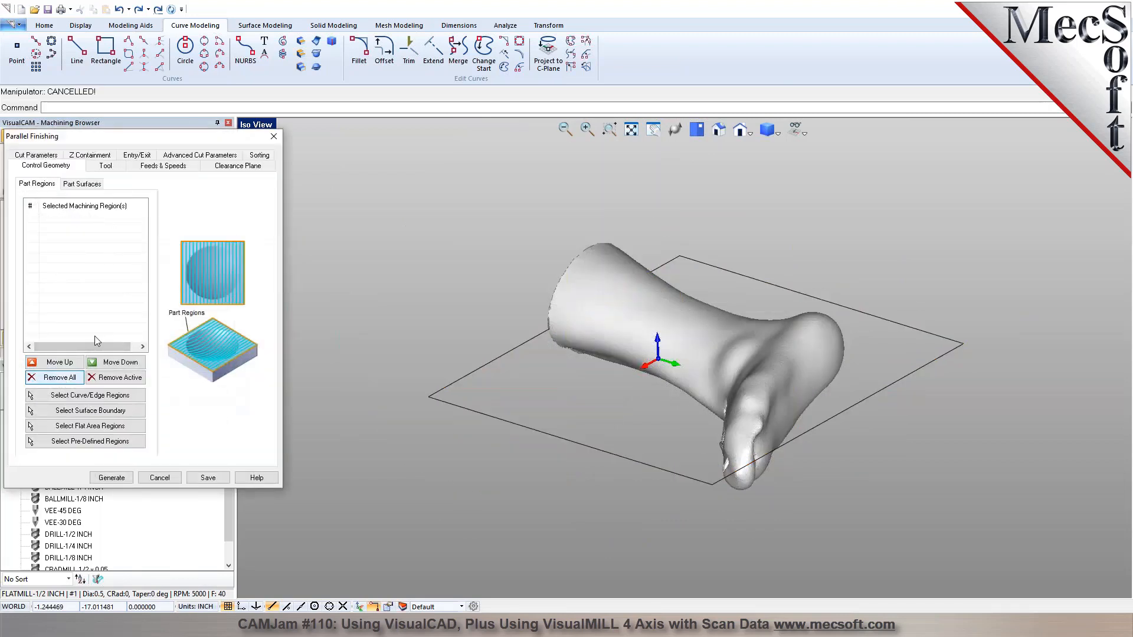
pyautogui.click(105, 166)
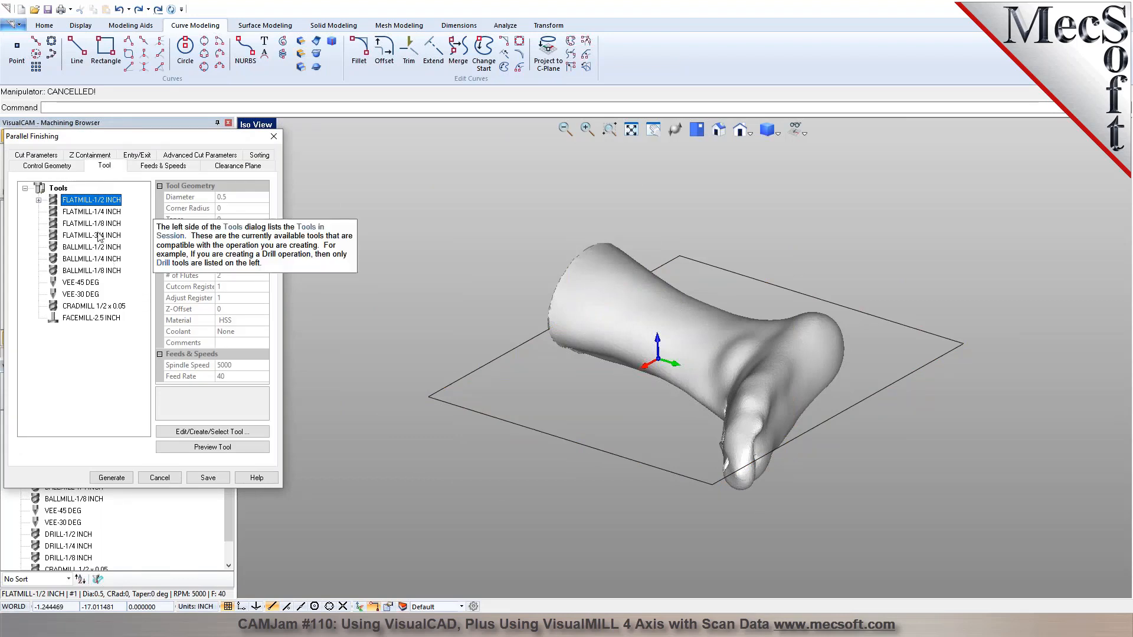
pyautogui.click(109, 248)
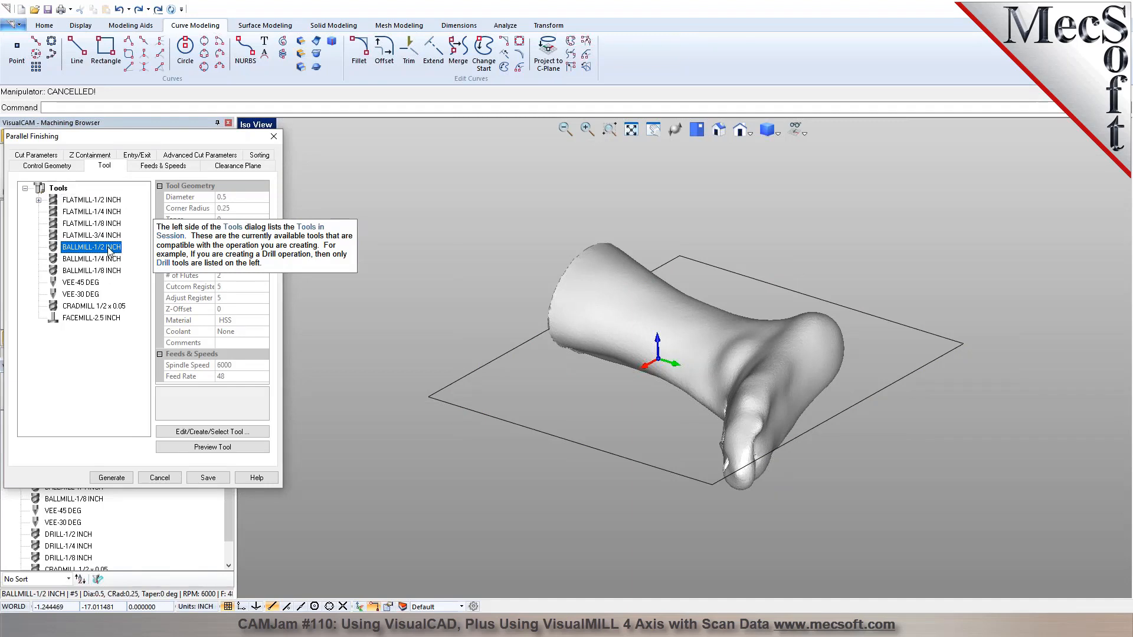
# Review the feeds and cut parameters of Parallel Finishing and limit its lowest Z to -0.1.
pyautogui.click(148, 169)
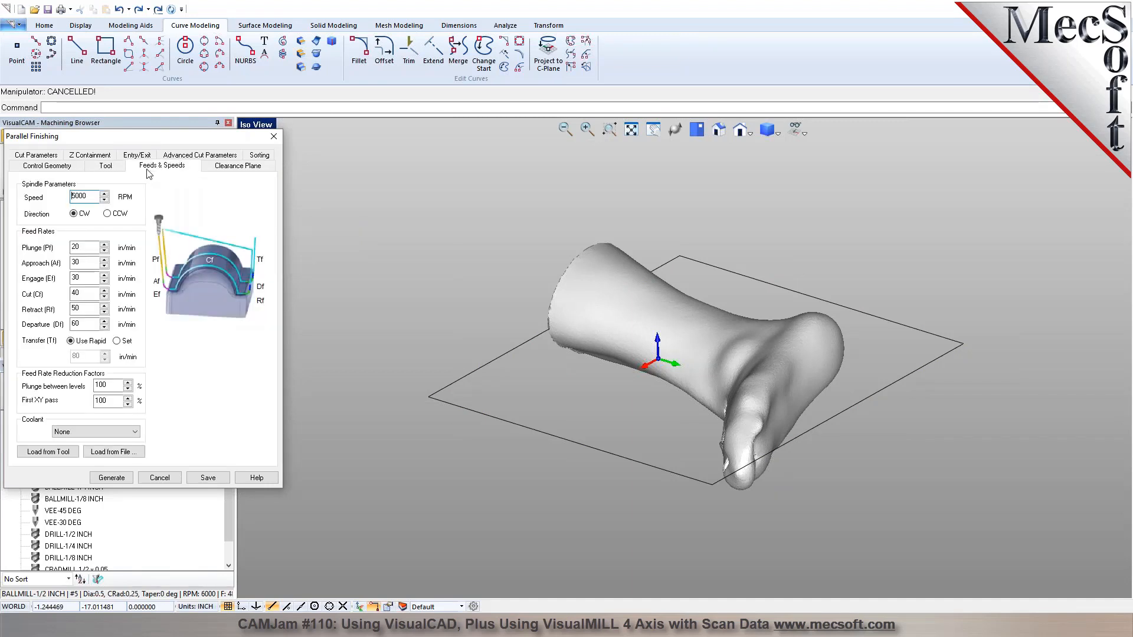
pyautogui.click(50, 155)
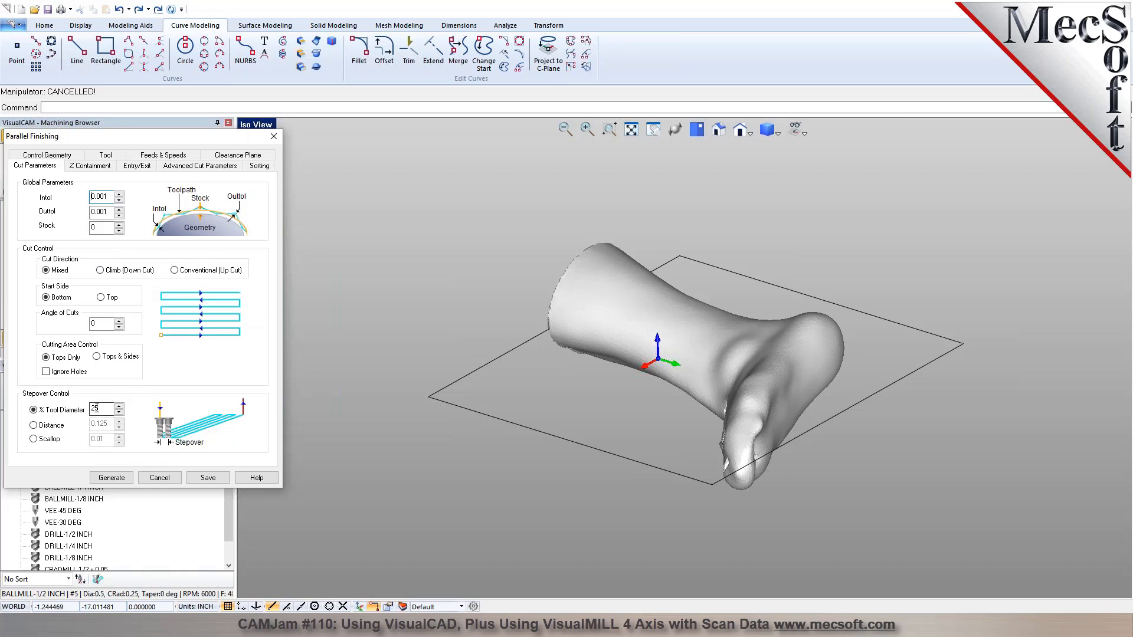
pyautogui.click(95, 167)
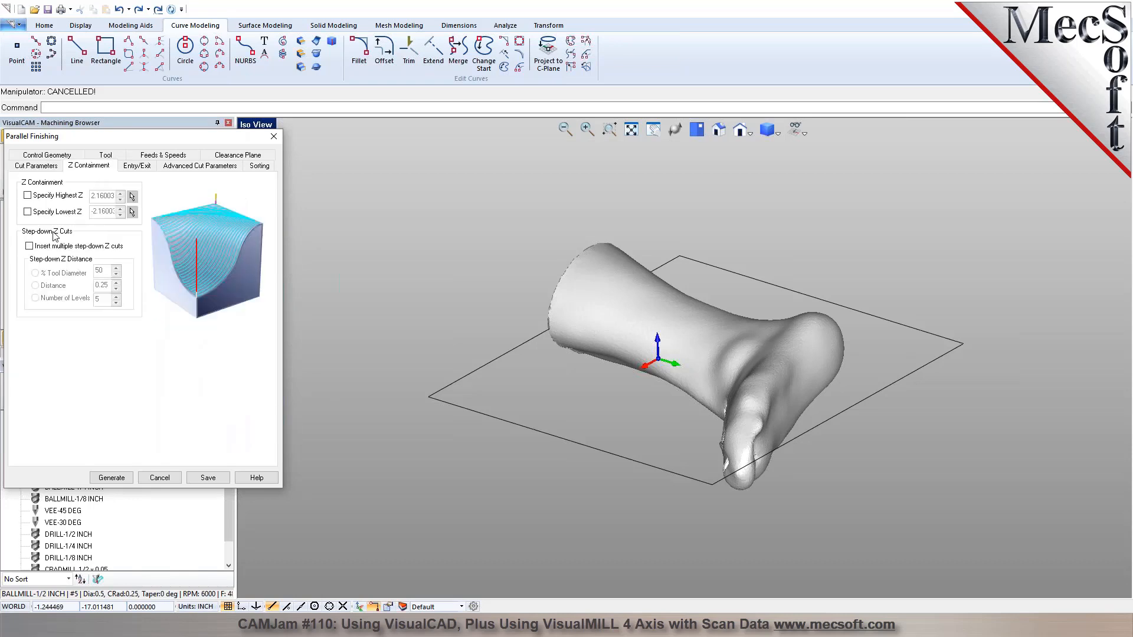
pyautogui.click(43, 214)
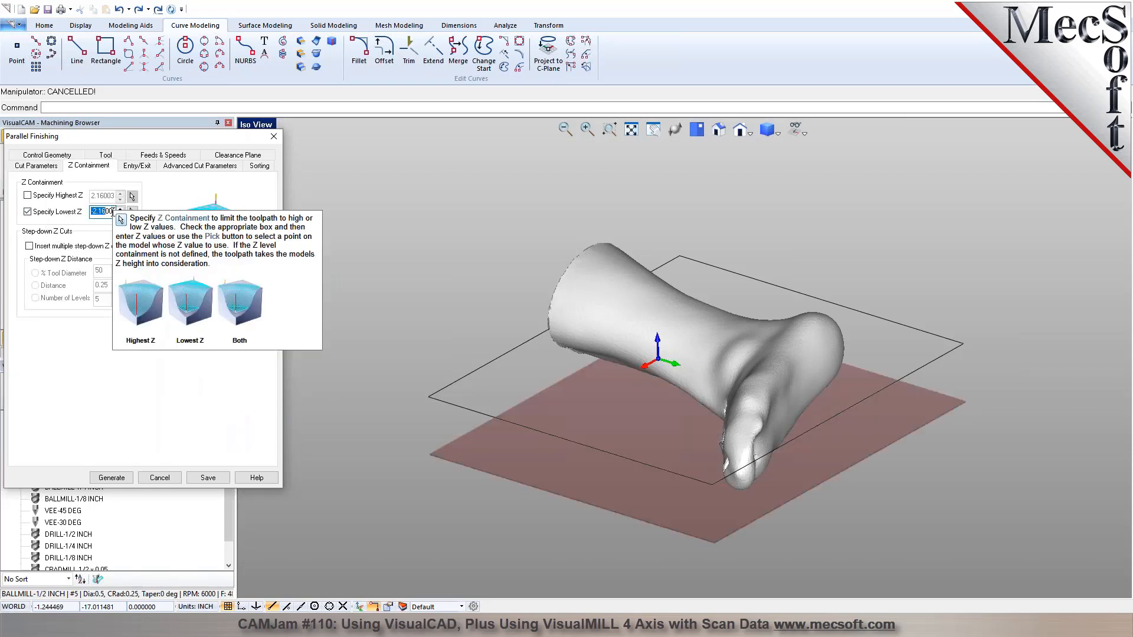
pyautogui.write('-0.1')
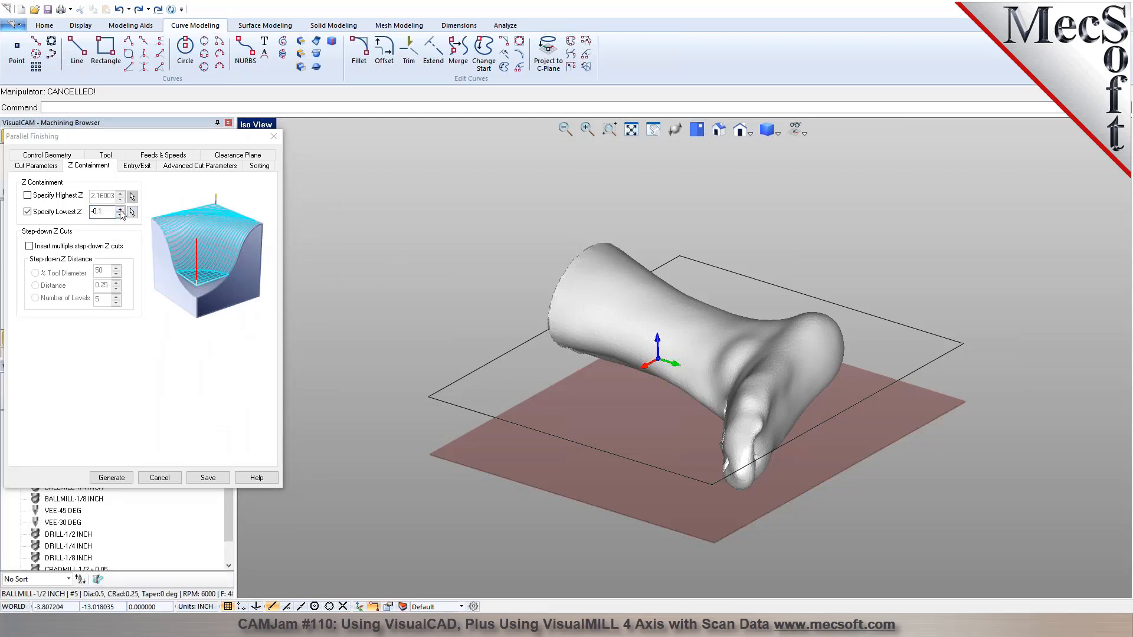
pyautogui.moveTo(567, 413); pyautogui.dragTo(537, 356, button='middle')
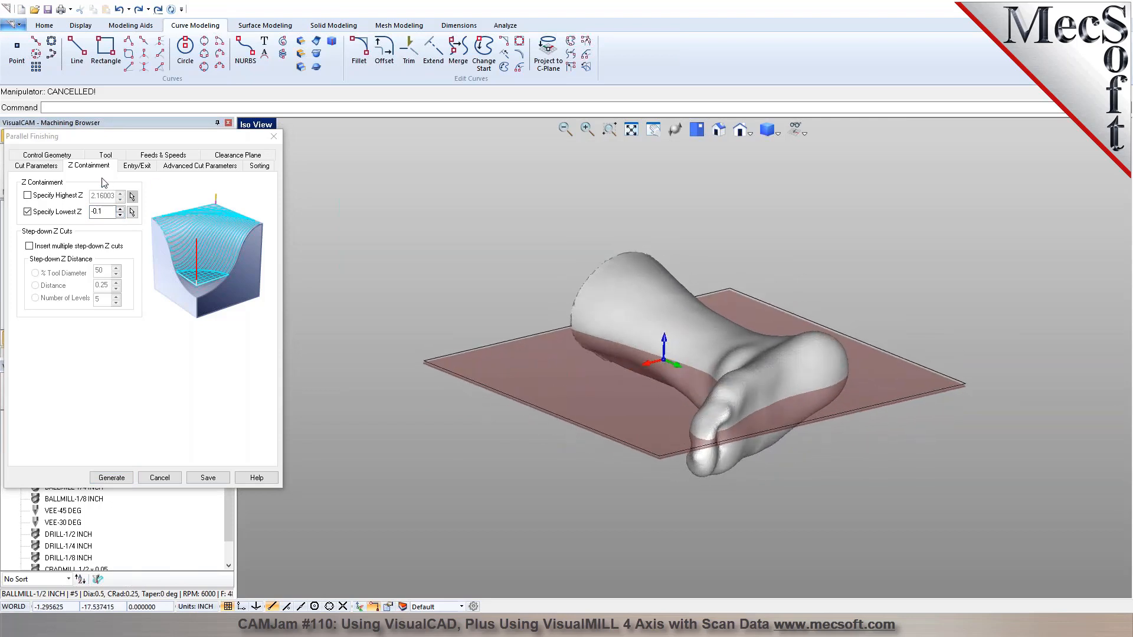
# Use the Skim cut transfer method with a 0.05 skim clearance and generate the Parallel Finishing toolpath.
pyautogui.click(133, 168)
pyautogui.click(172, 167)
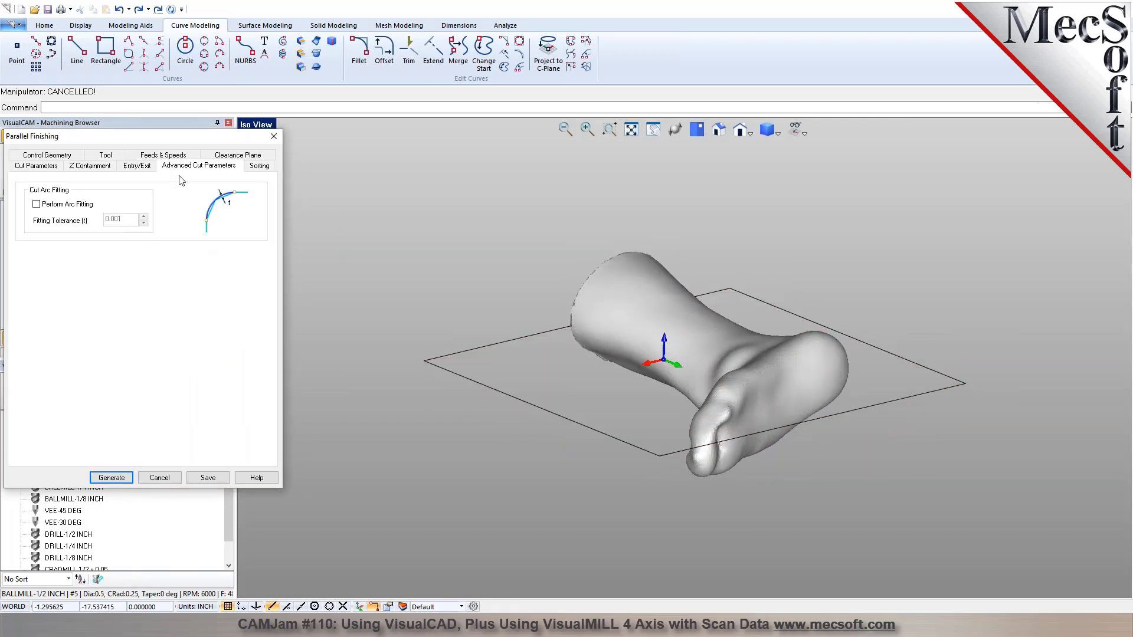
pyautogui.click(256, 156)
pyautogui.click(40, 319)
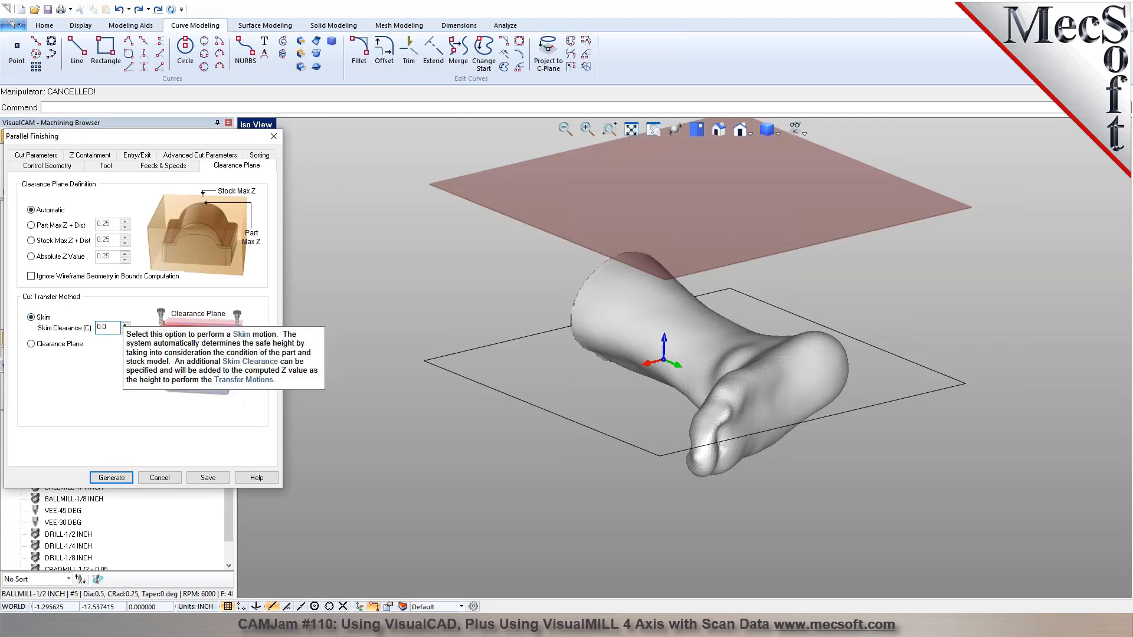
pyautogui.write('5')
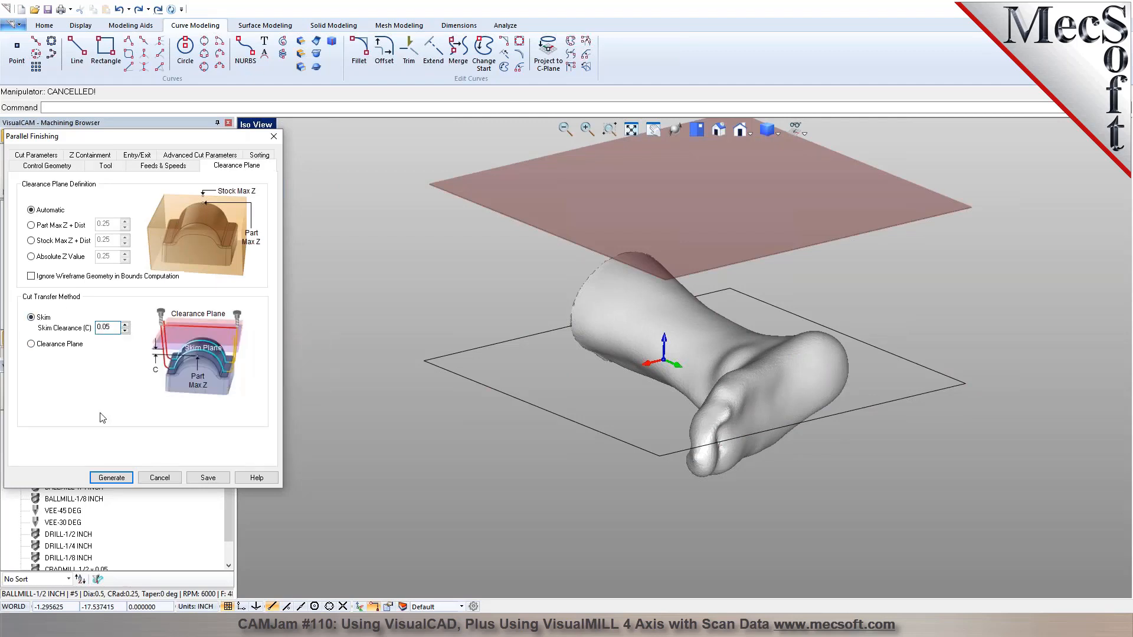
pyautogui.click(108, 478)
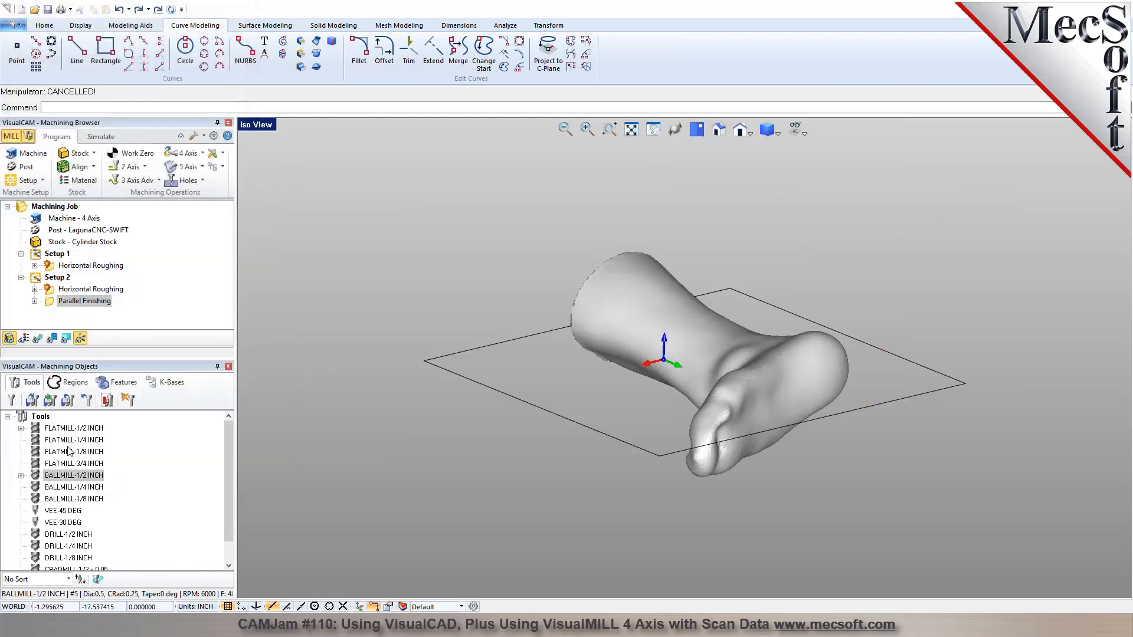
# Display the Parallel Finishing toolpath, simulate it, and inspect the finished side of the foot.
pyautogui.click(37, 338)
pyautogui.moveTo(564, 351); pyautogui.dragTo(613, 344, button='right')
pyautogui.click(102, 137)
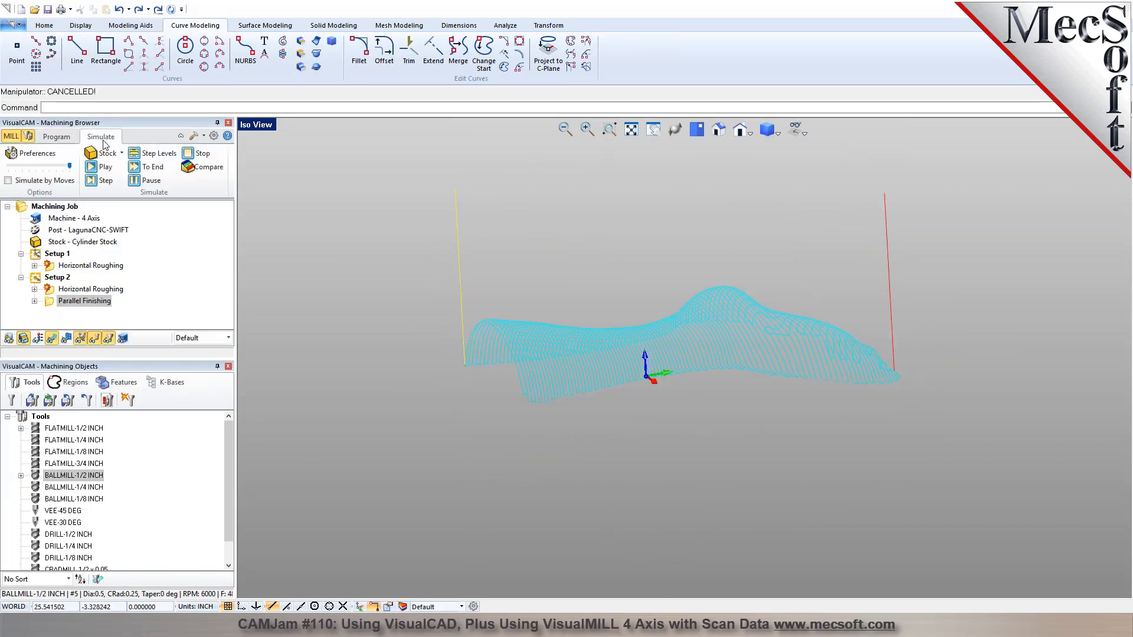
pyautogui.click(105, 167)
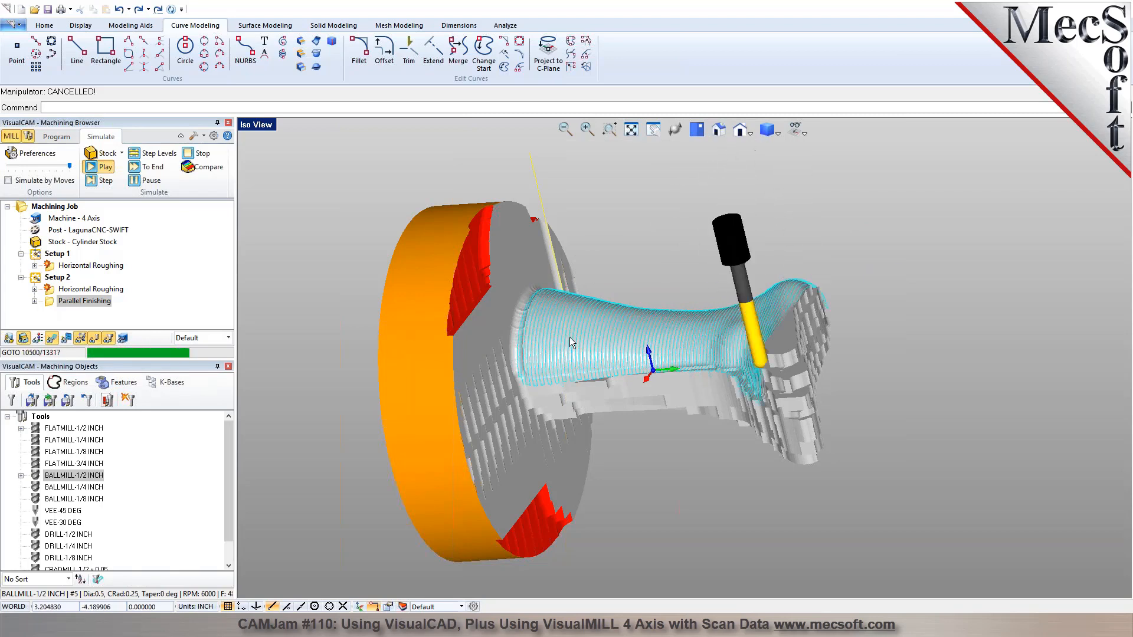
pyautogui.moveTo(627, 360); pyautogui.dragTo(649, 352, button='middle')
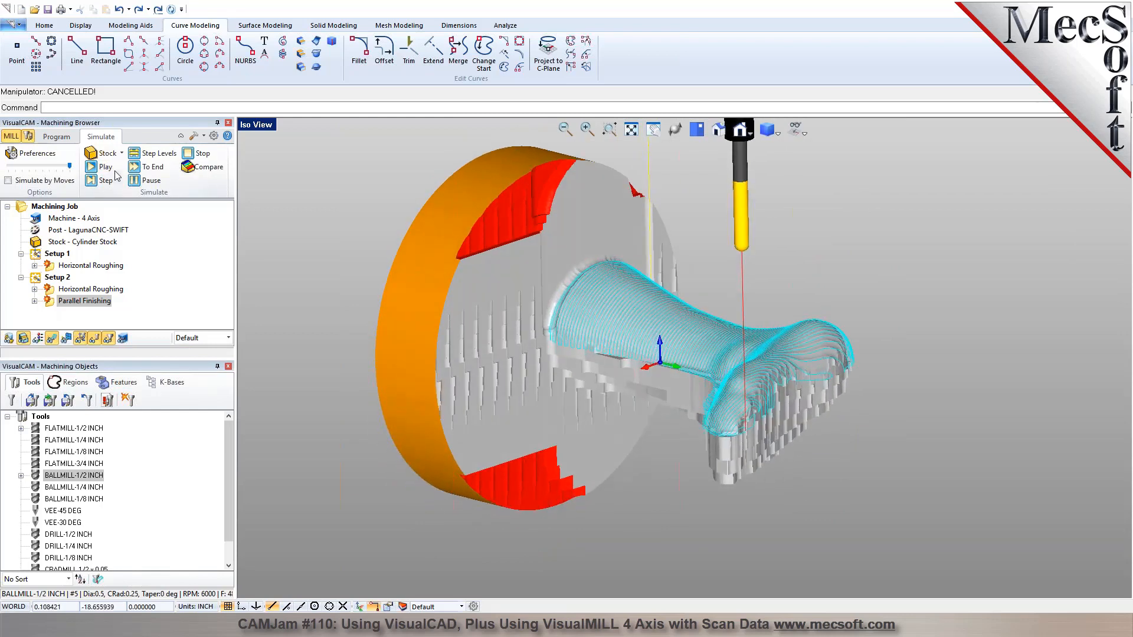
# Add another Rotate Table Setup with a counter-clockwise table rotation angle of 0.
pyautogui.click(57, 138)
pyautogui.click(42, 182)
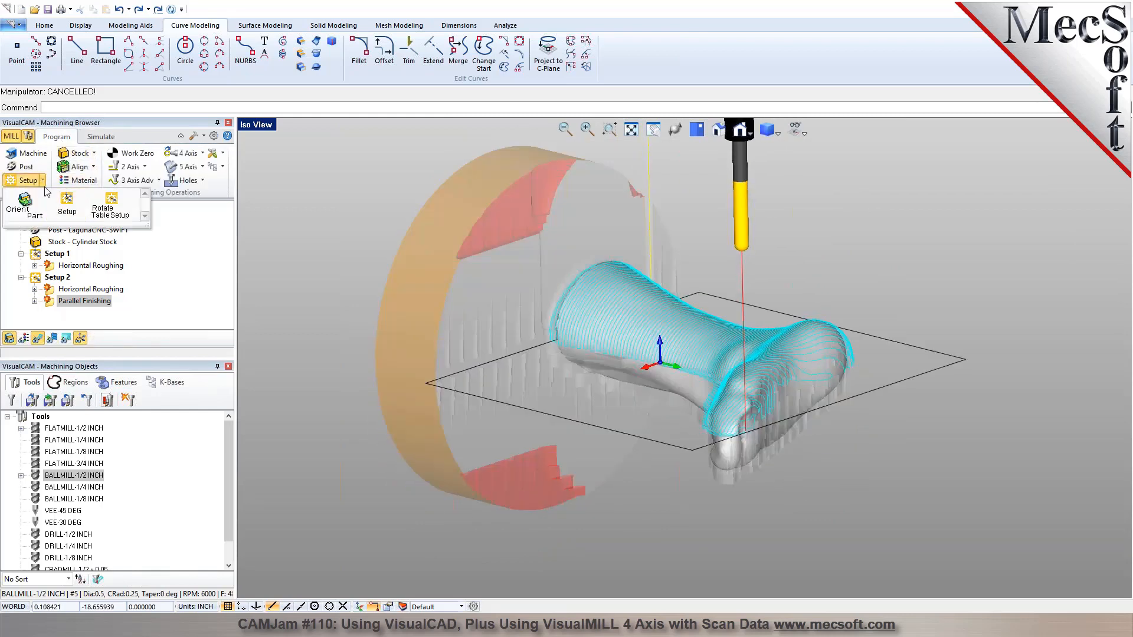
pyautogui.click(111, 204)
pyautogui.doubleClick(141, 390)
pyautogui.write('0')
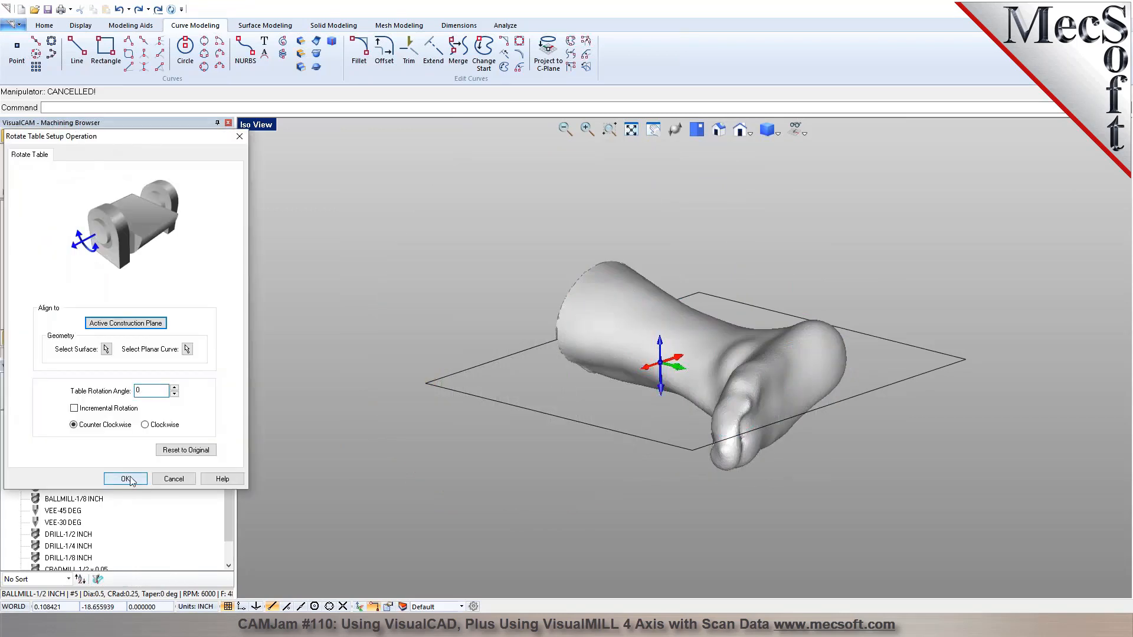
pyautogui.click(131, 481)
# Copy the Parallel Finishing operation from Setup 2 into Setup 3 and regenerate the copy's toolpath.
pyautogui.click(90, 302)
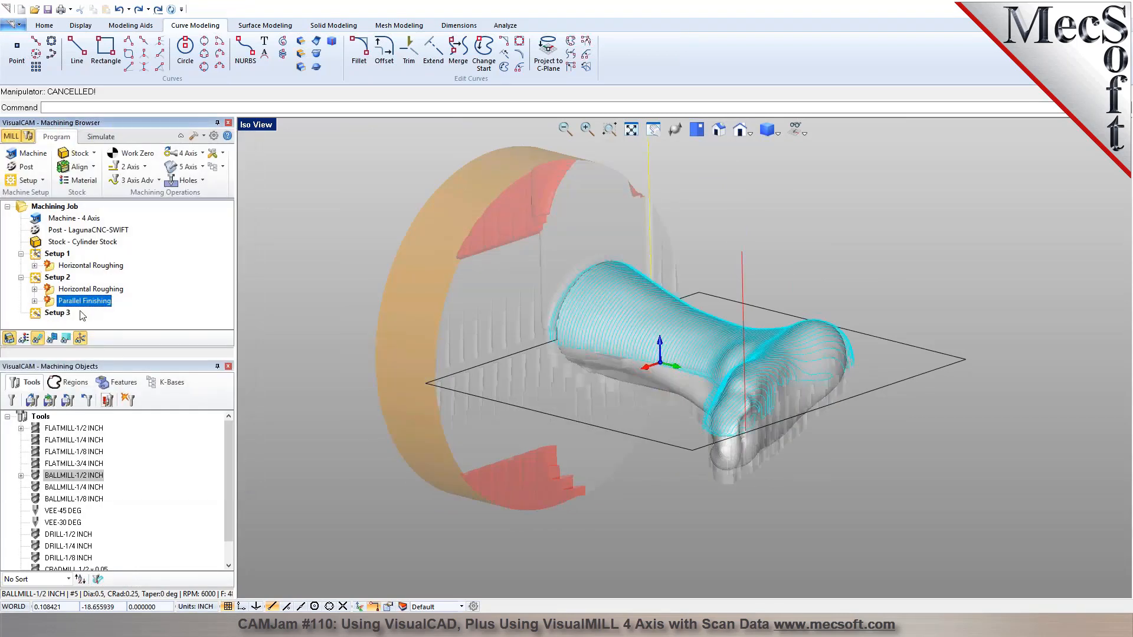
pyautogui.click(57, 313)
pyautogui.click(21, 313)
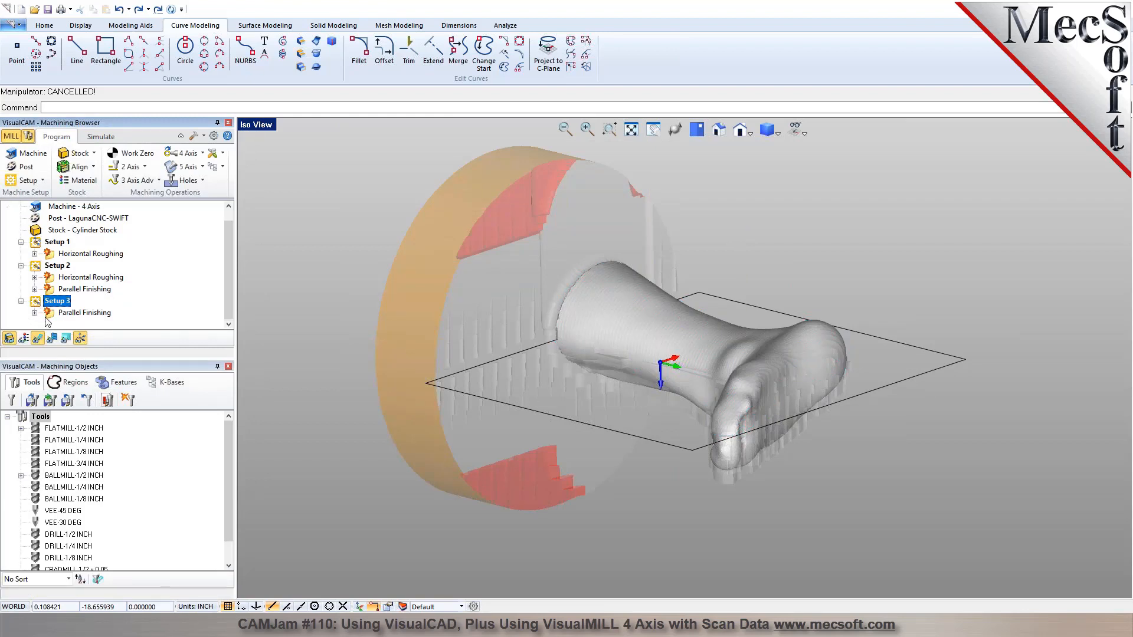
pyautogui.click(73, 314)
pyautogui.rightClick(75, 314)
pyautogui.click(77, 322)
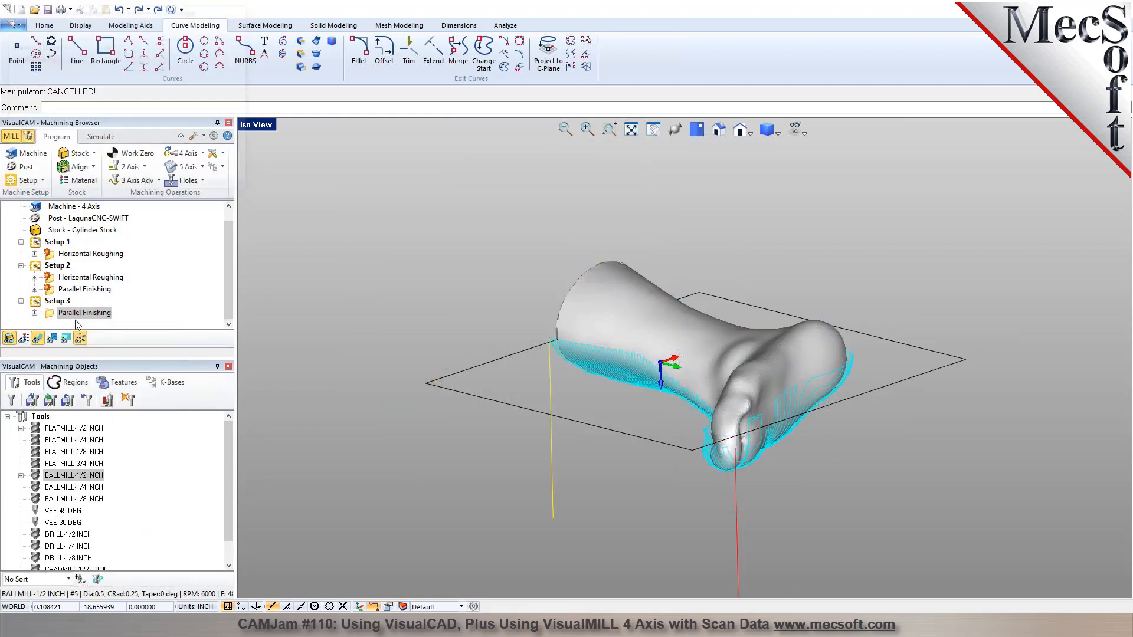
# Simulate the Parallel Finishing operation in Setup 3 and inspect the machined foot from several angles.
pyautogui.click(93, 142)
pyautogui.moveTo(480, 419); pyautogui.dragTo(494, 298, button='right')
pyautogui.click(102, 167)
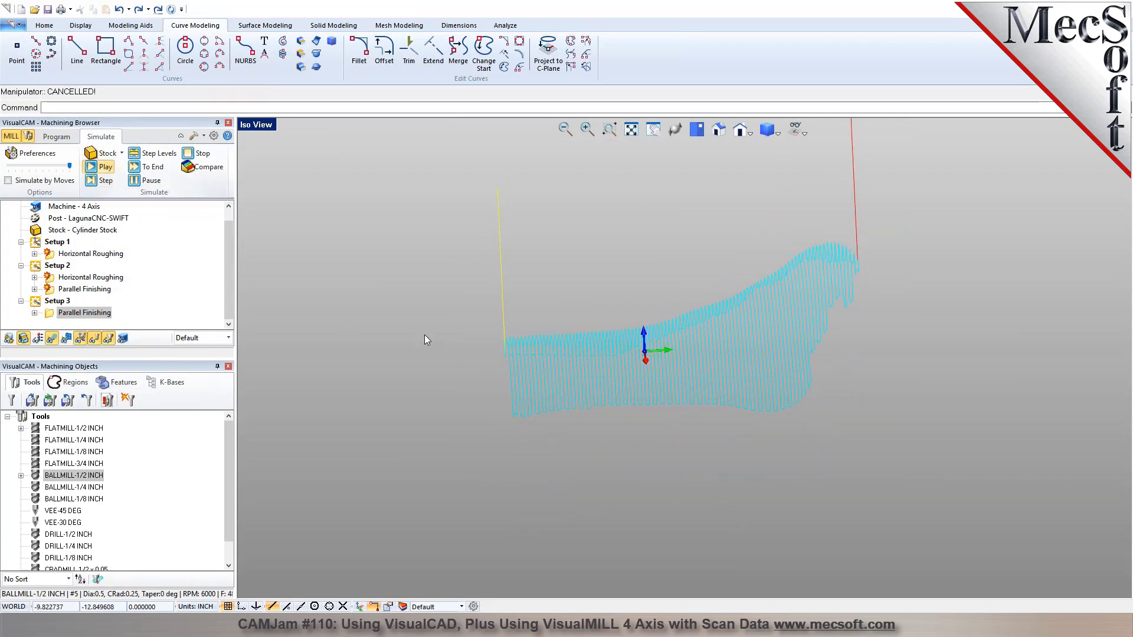
pyautogui.moveTo(613, 374); pyautogui.dragTo(587, 386, button='right')
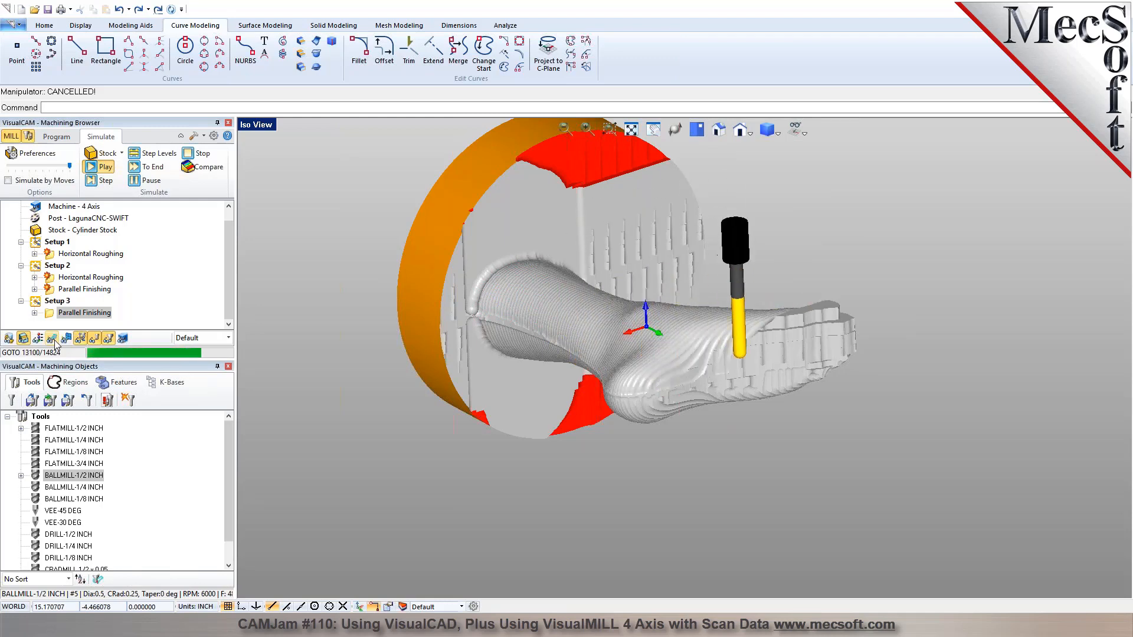
pyautogui.moveTo(566, 323); pyautogui.dragTo(625, 236, button='right')
# Leave the simulation and review the cut feeds and machine times of all operations in the Machining Job's information list.
pyautogui.click(57, 137)
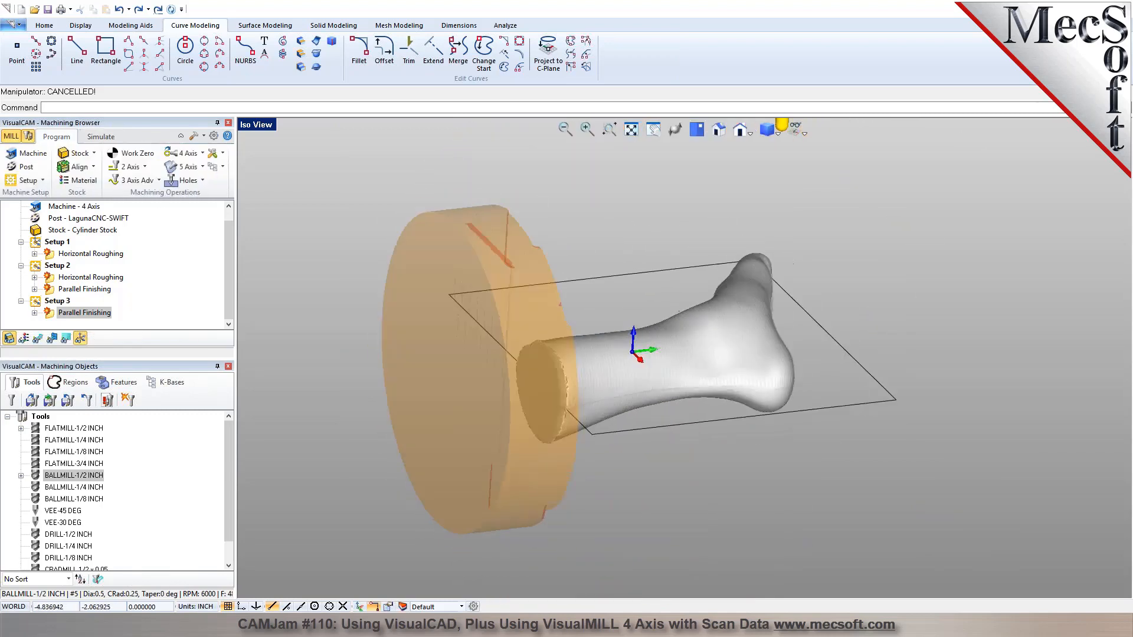
pyautogui.click(63, 208)
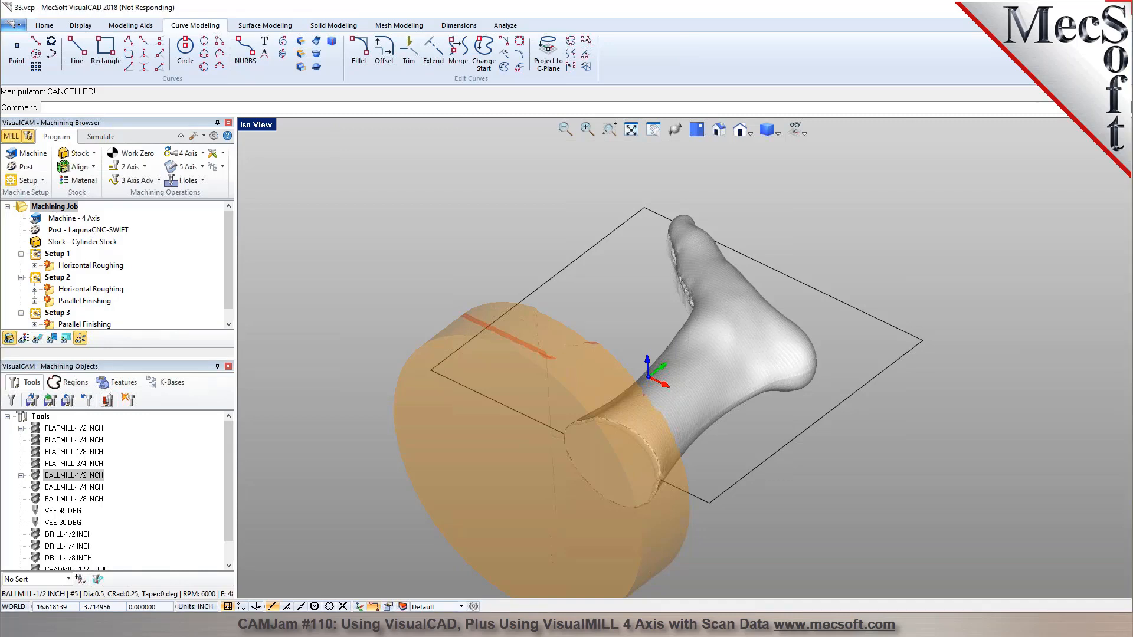
pyautogui.rightClick(62, 208)
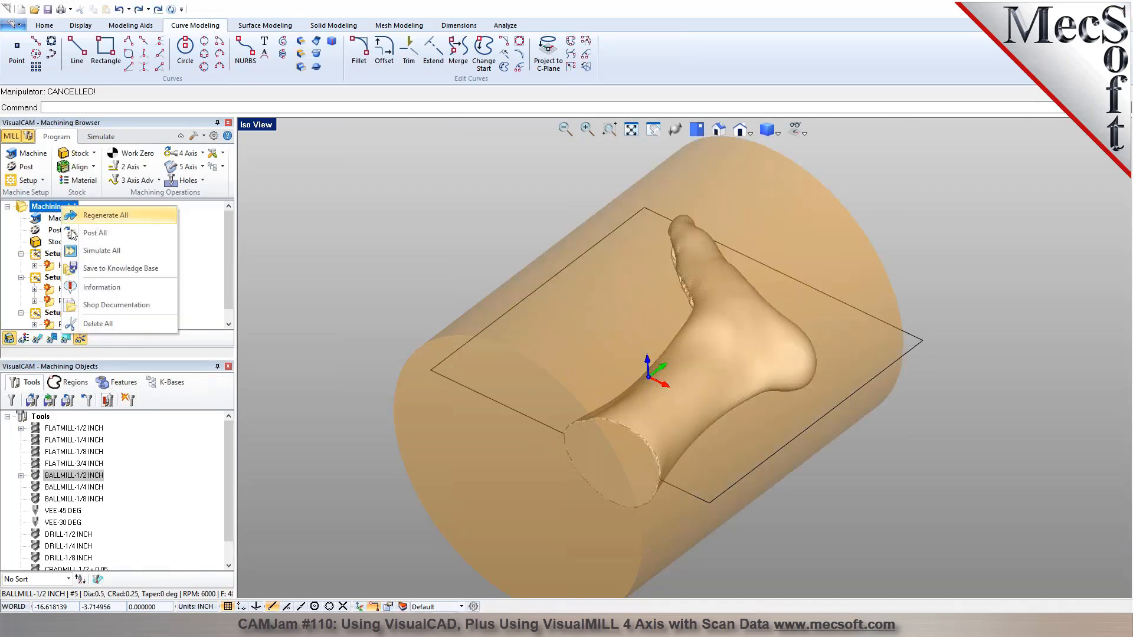
pyautogui.click(101, 288)
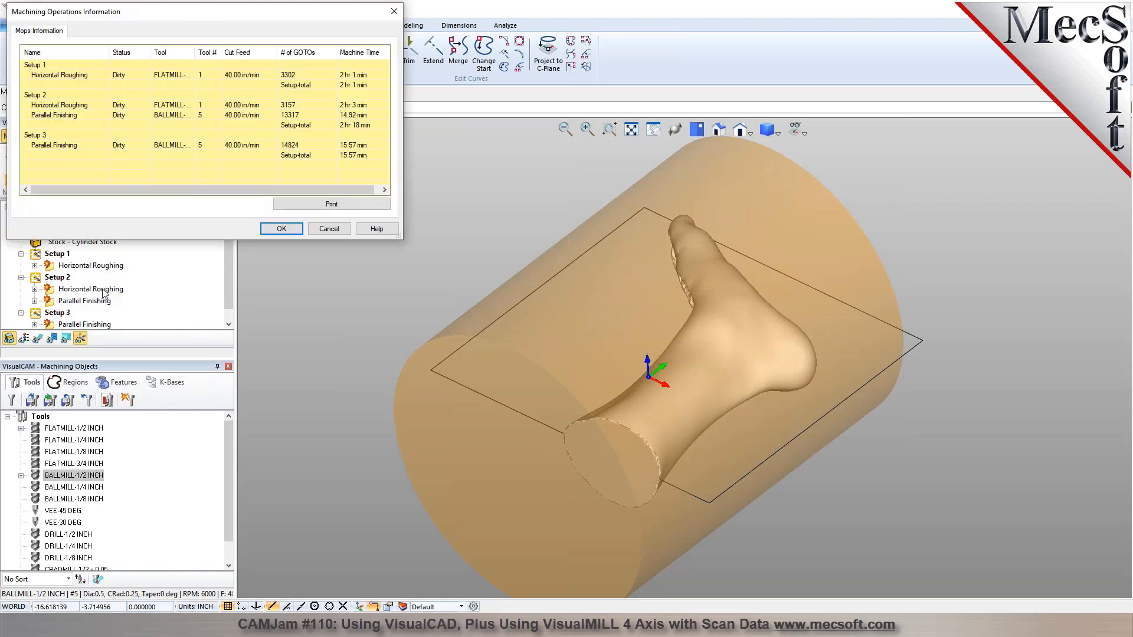
pyautogui.click(234, 76)
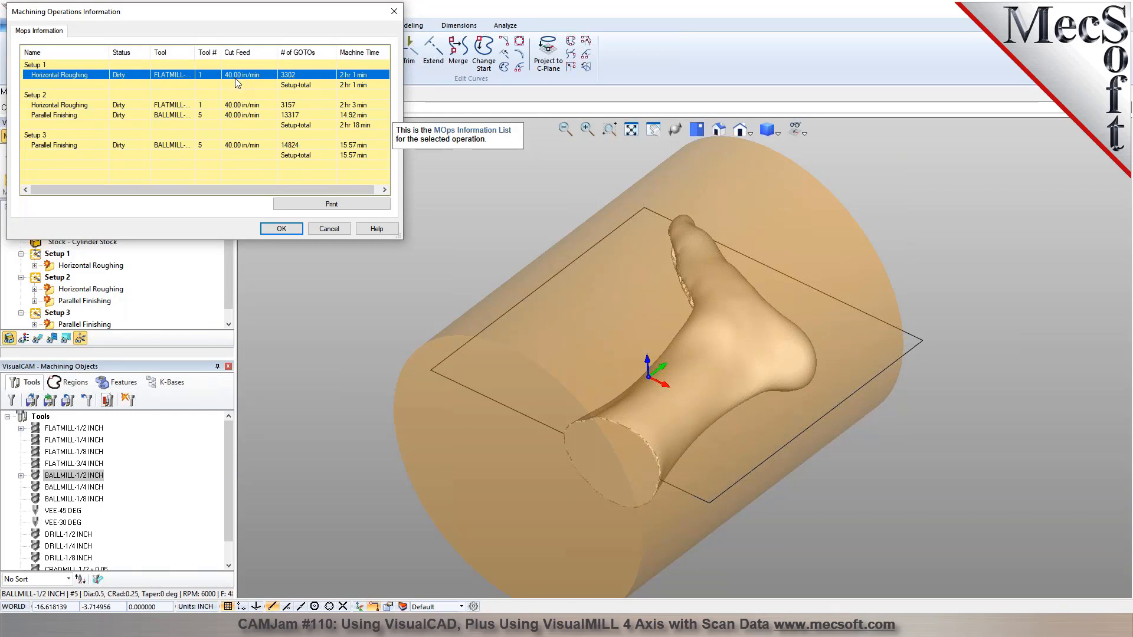
pyautogui.click(339, 86)
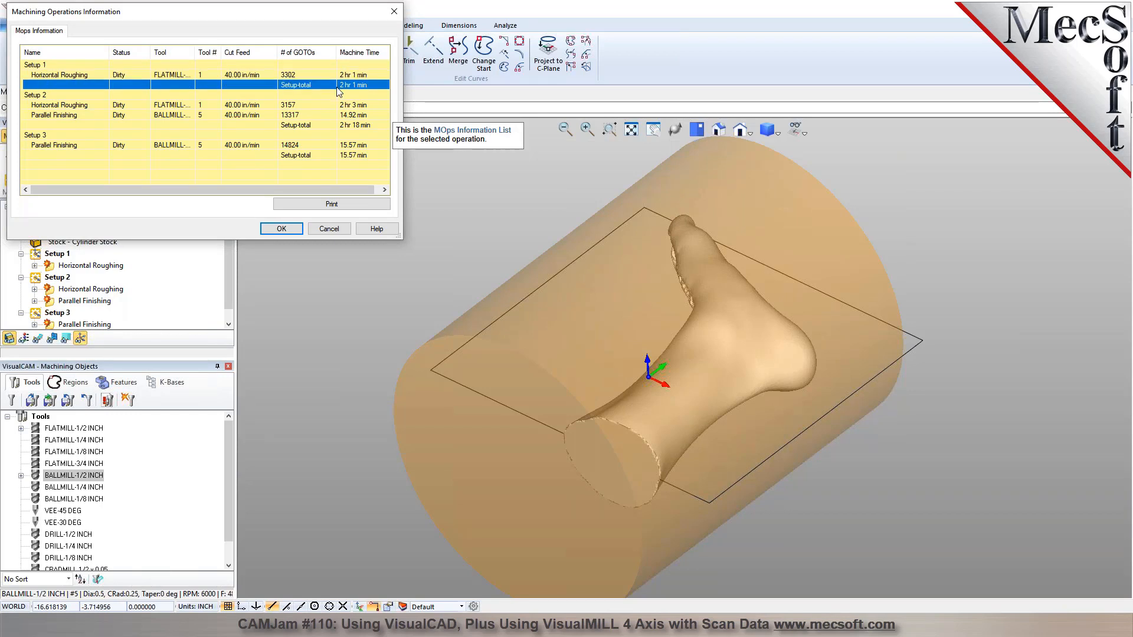
pyautogui.click(351, 107)
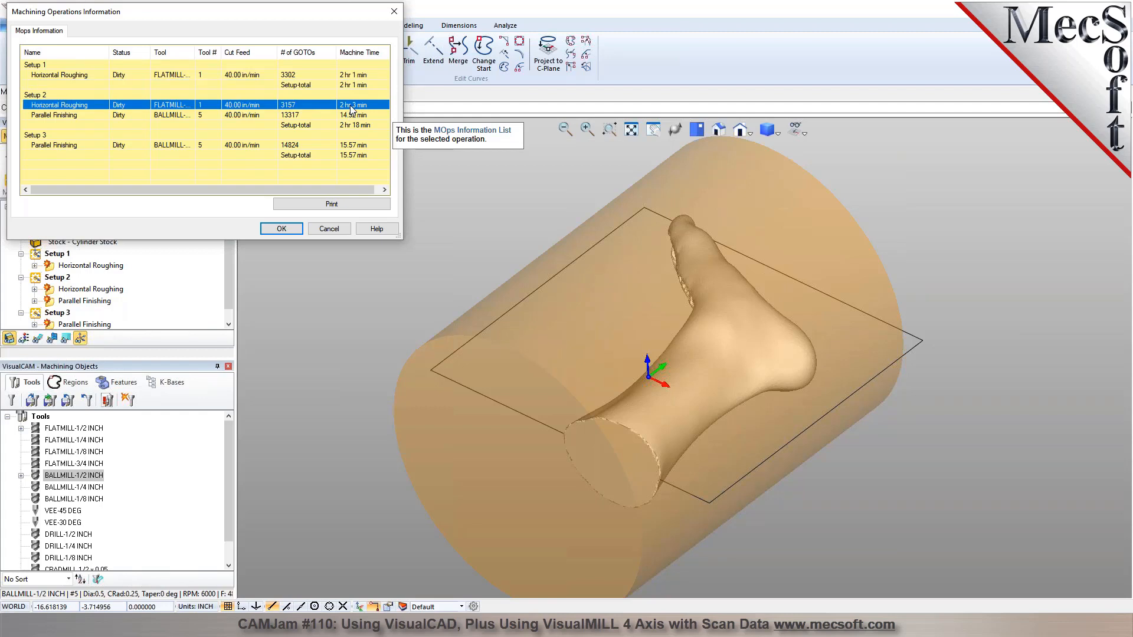
pyautogui.click(349, 157)
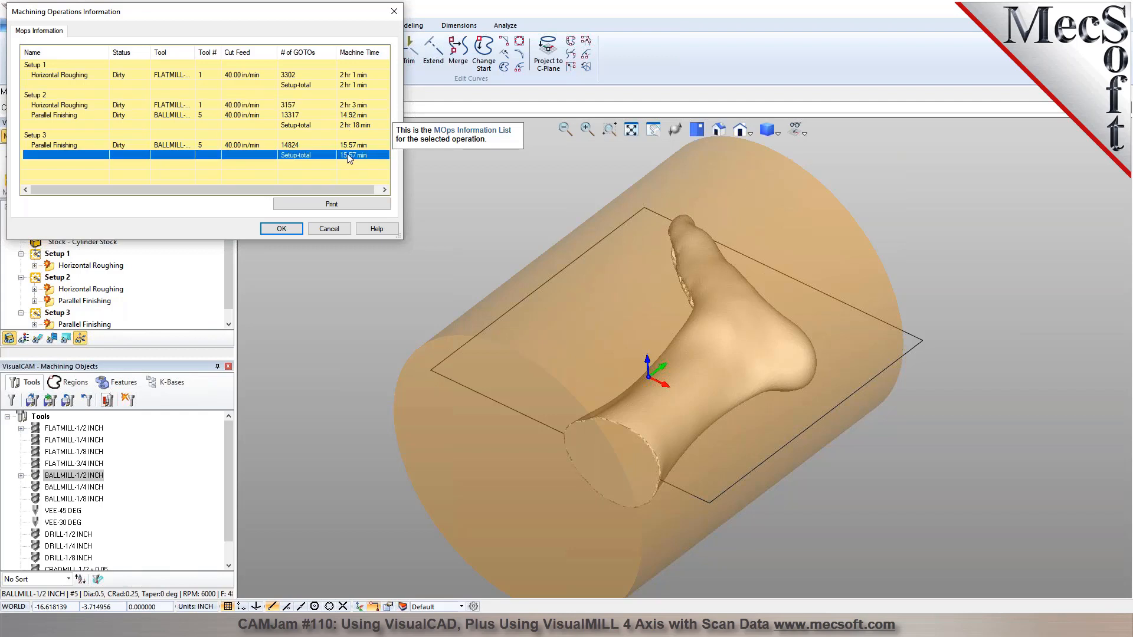
pyautogui.click(355, 115)
pyautogui.click(356, 157)
pyautogui.click(329, 229)
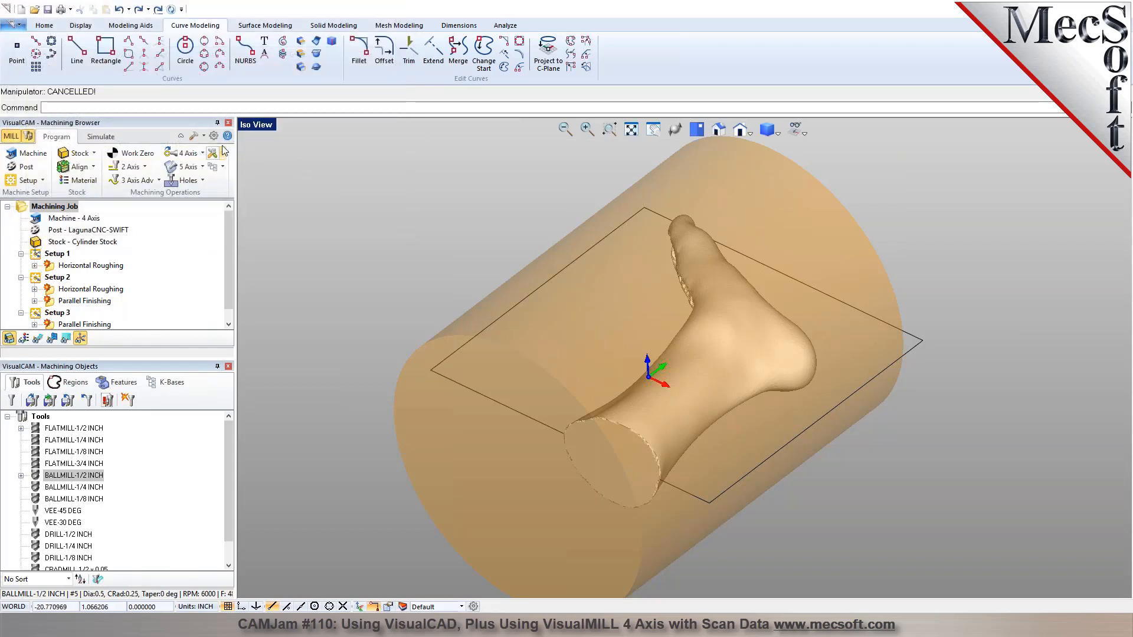
# Check in the Feeds & Speeds preferences that operations always track the feeds and speeds of the used tool.
pyautogui.click(213, 137)
pyautogui.click(438, 172)
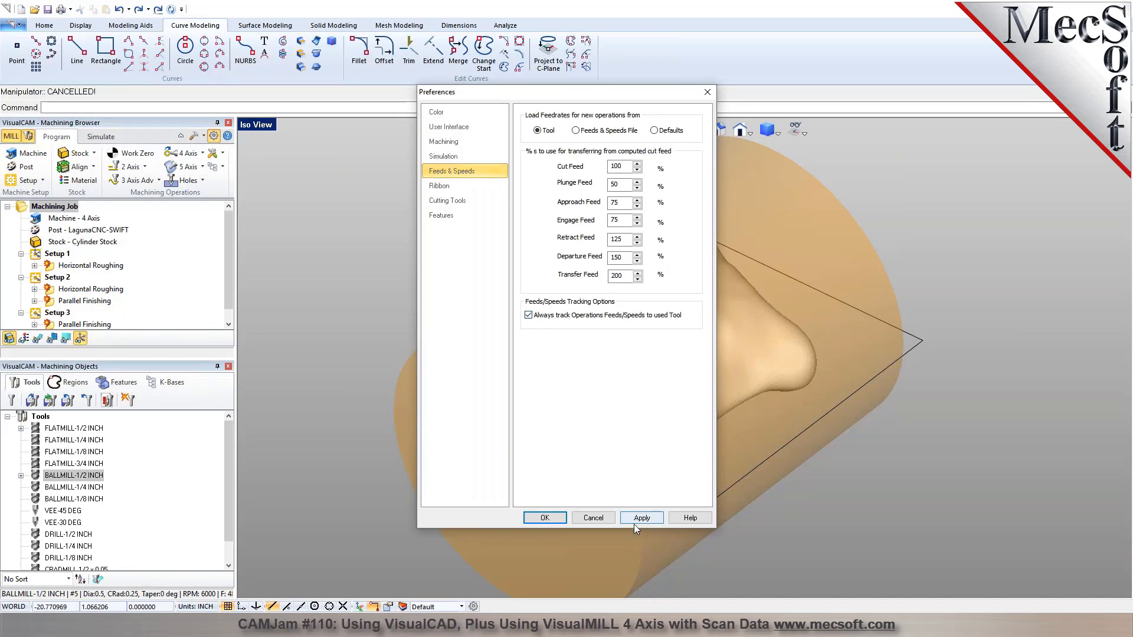
pyautogui.click(548, 518)
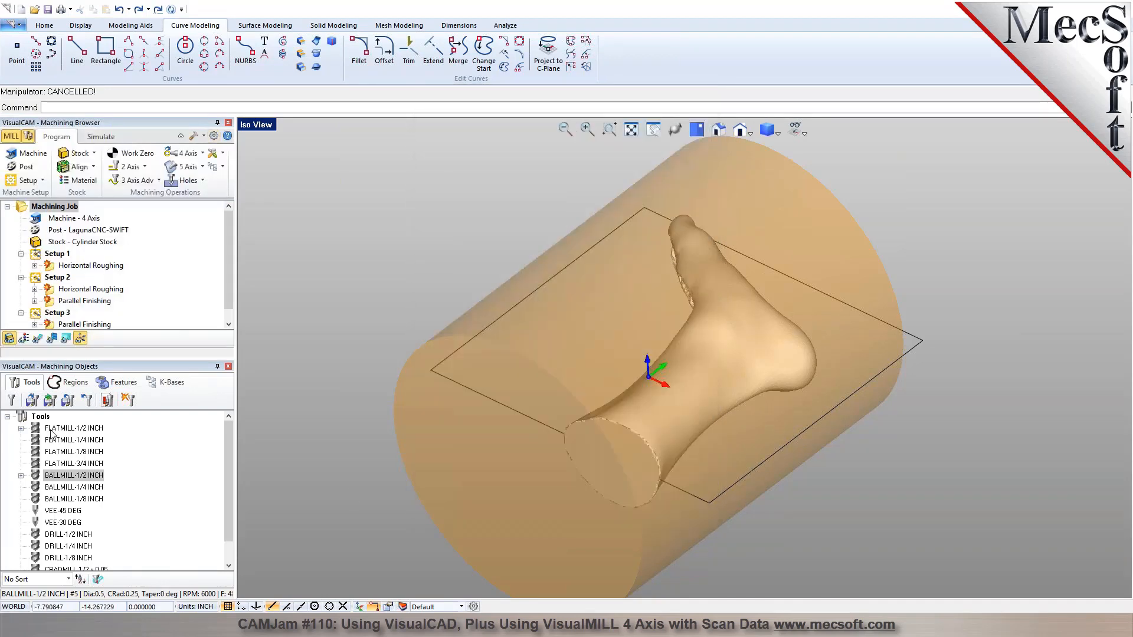
# List only the tools in use and load table feeds for FLATMILL-1/2 INCH with CARBIDE as the tool material.
pyautogui.click(98, 579)
pyautogui.doubleClick(57, 429)
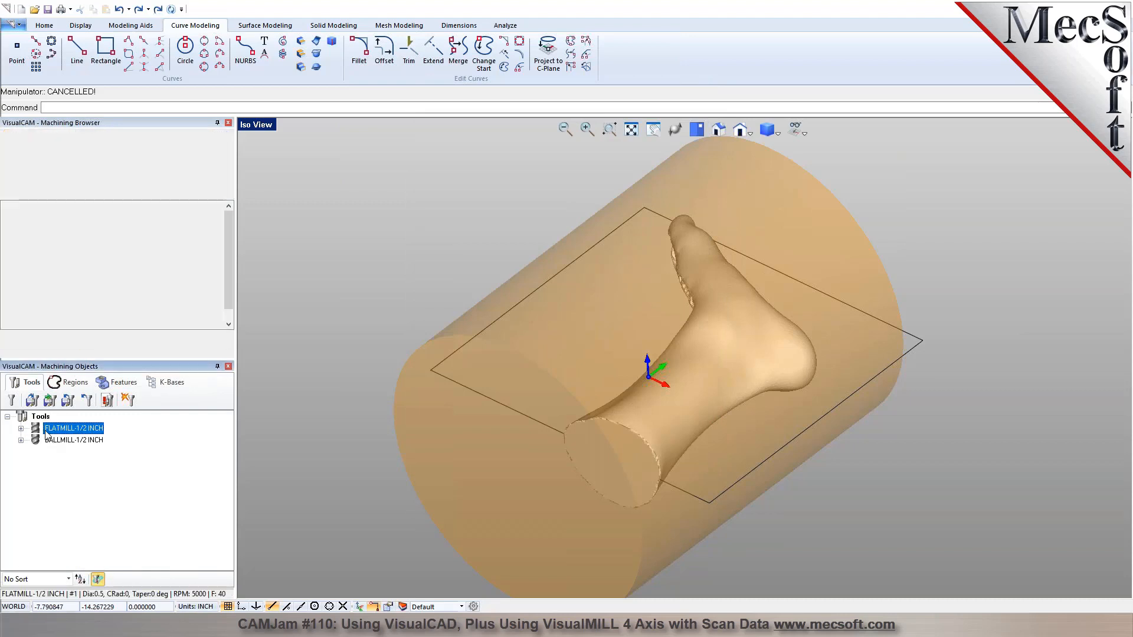
pyautogui.click(773, 193)
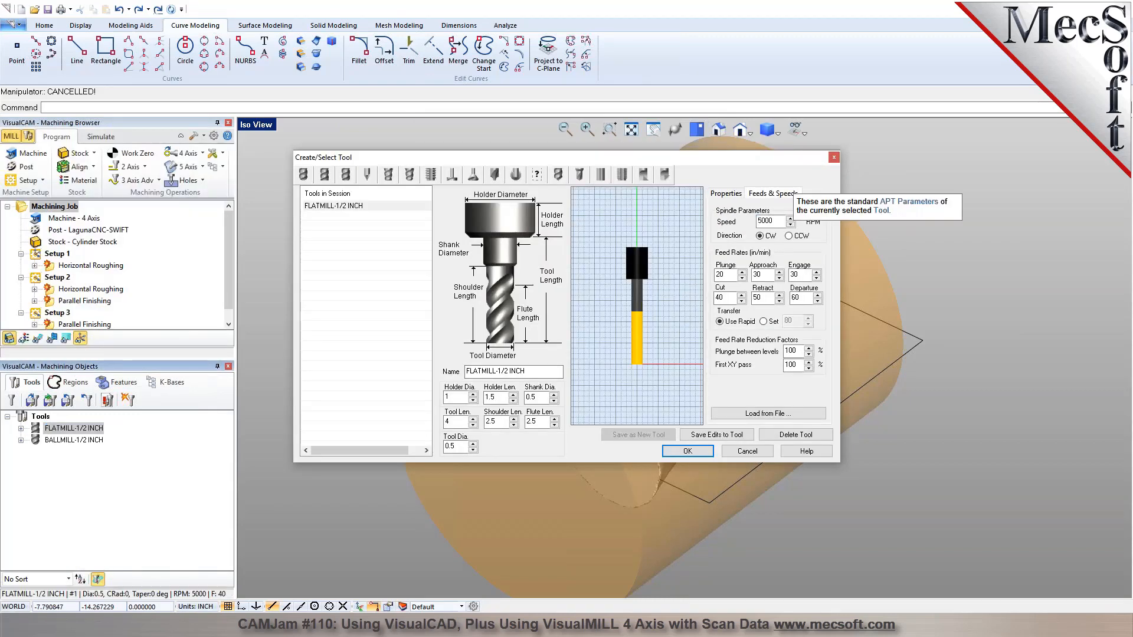
pyautogui.click(767, 413)
pyautogui.click(627, 230)
pyautogui.click(619, 242)
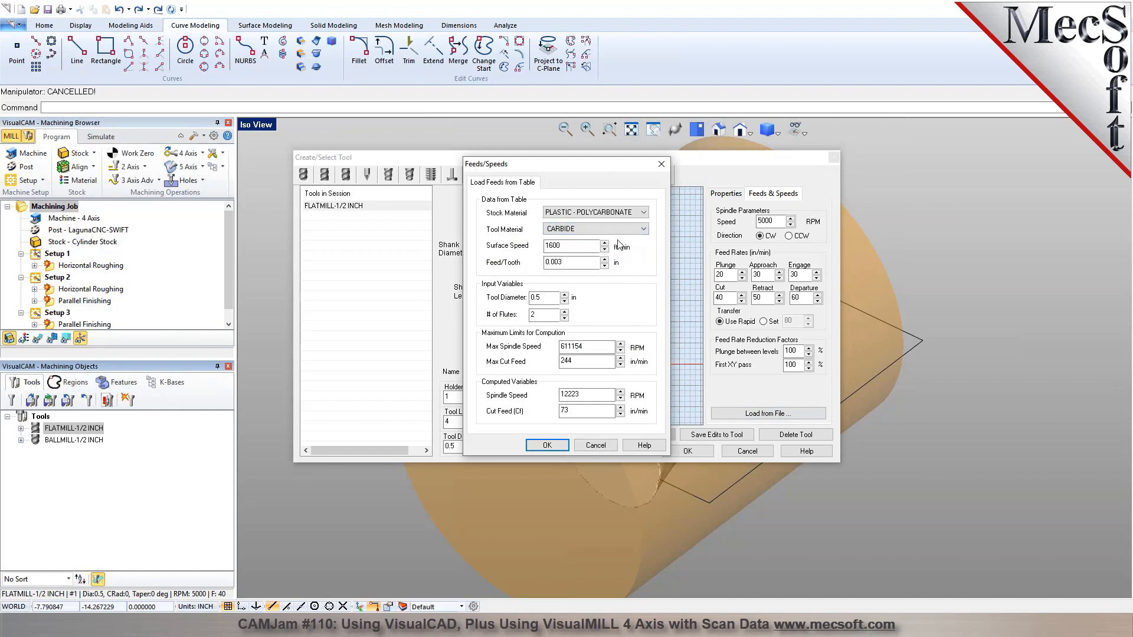
# Set the flat mill's spindle speed to 20000 RPM and cut feed to 200 in/min, and save the edits to the tool.
pyautogui.doubleClick(585, 395)
pyautogui.write('2')
pyautogui.doubleClick(570, 410)
pyautogui.click(547, 445)
pyautogui.click(716, 435)
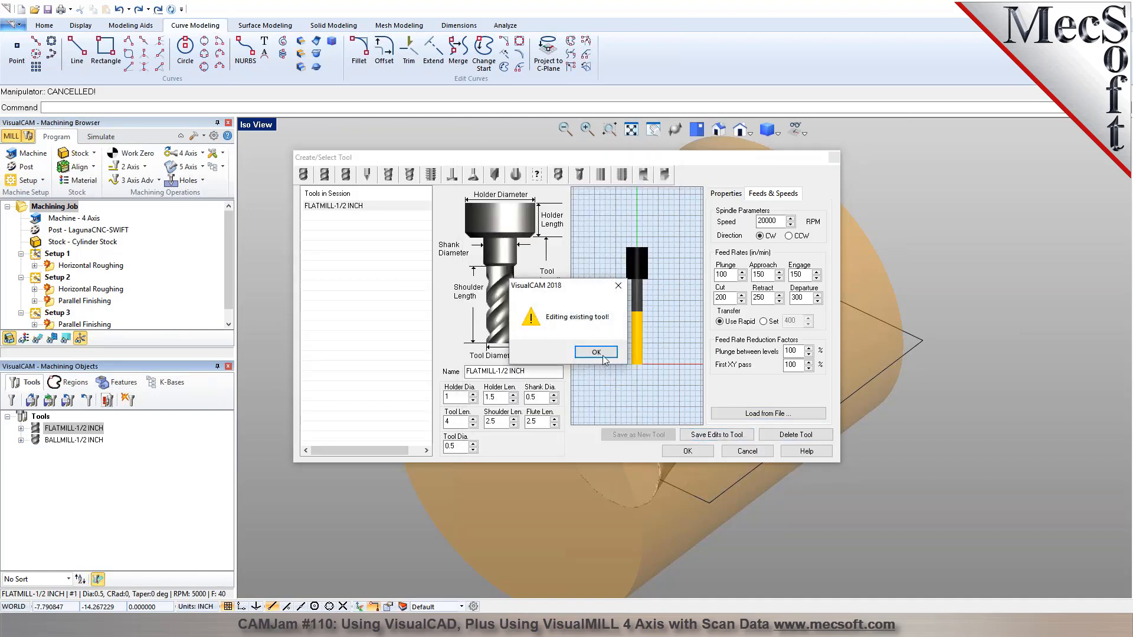
pyautogui.click(596, 353)
pyautogui.click(688, 451)
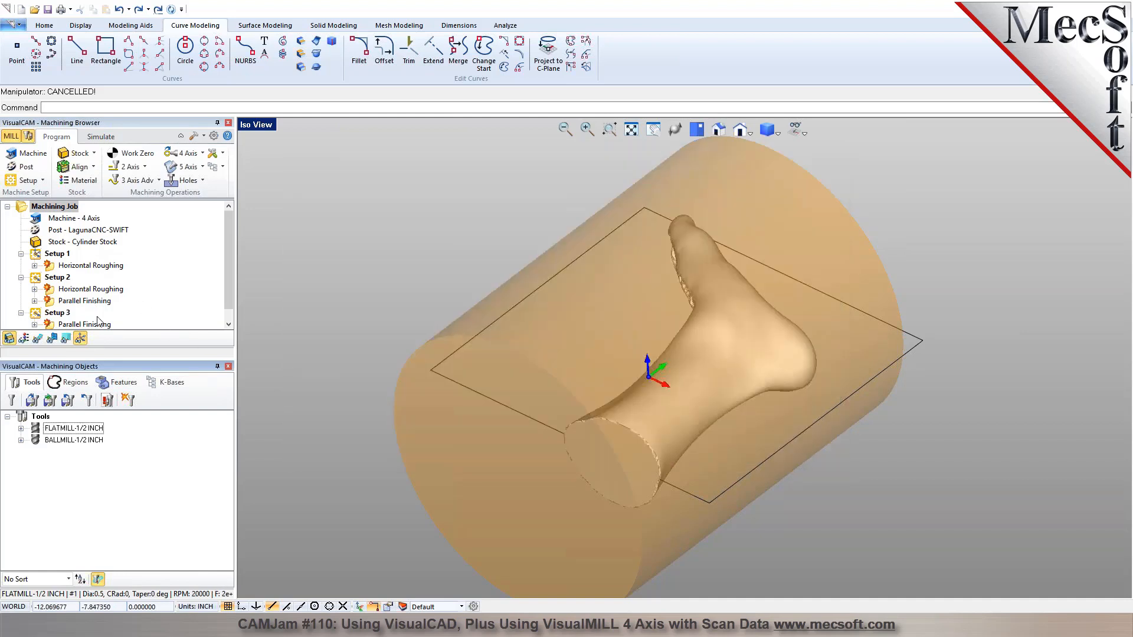
# Load CARBIDE table feeds for BALLMILL-1/2 INCH, set 20000 RPM spindle speed and 200 in/min cut feed, and save the tool edits.
pyautogui.doubleClick(71, 440)
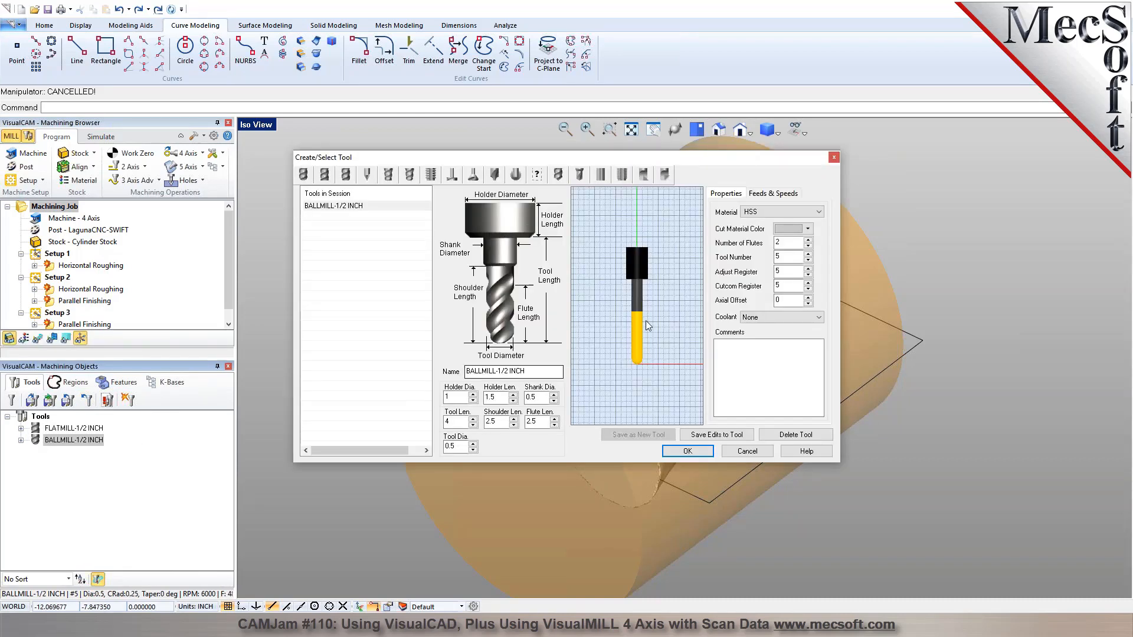
pyautogui.click(773, 193)
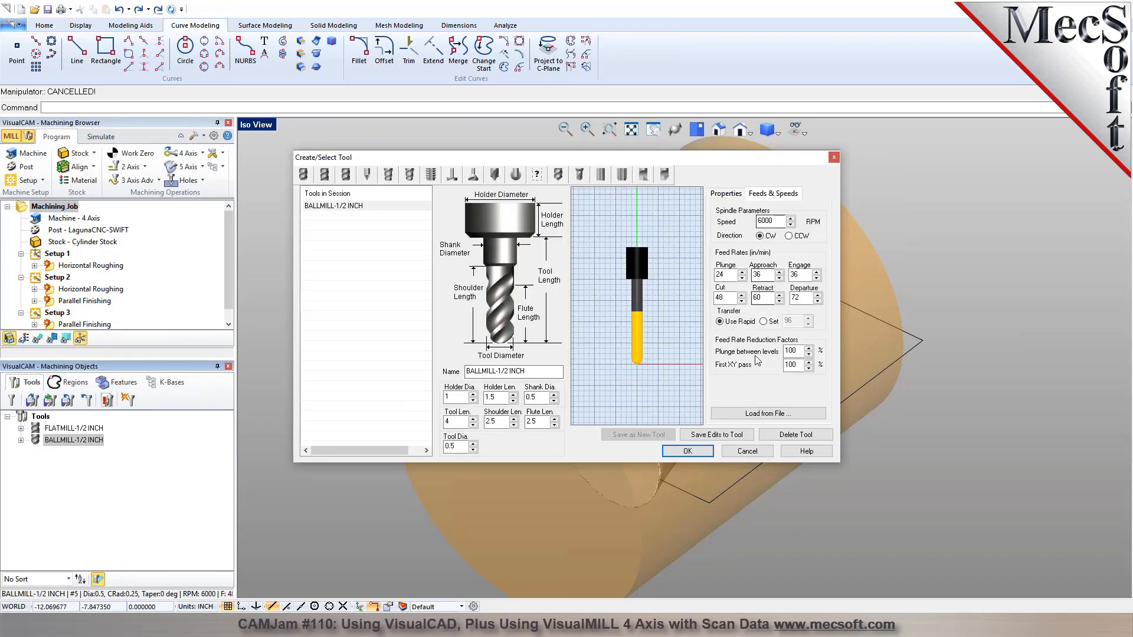
pyautogui.click(767, 413)
pyautogui.click(626, 229)
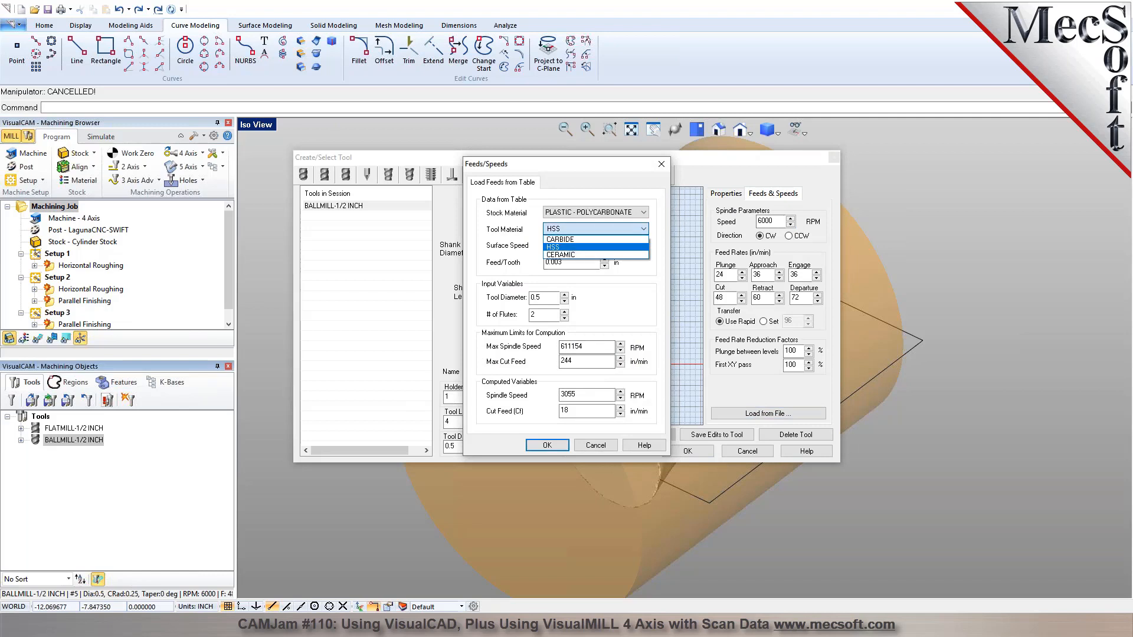
pyautogui.click(590, 245)
pyautogui.doubleClick(584, 394)
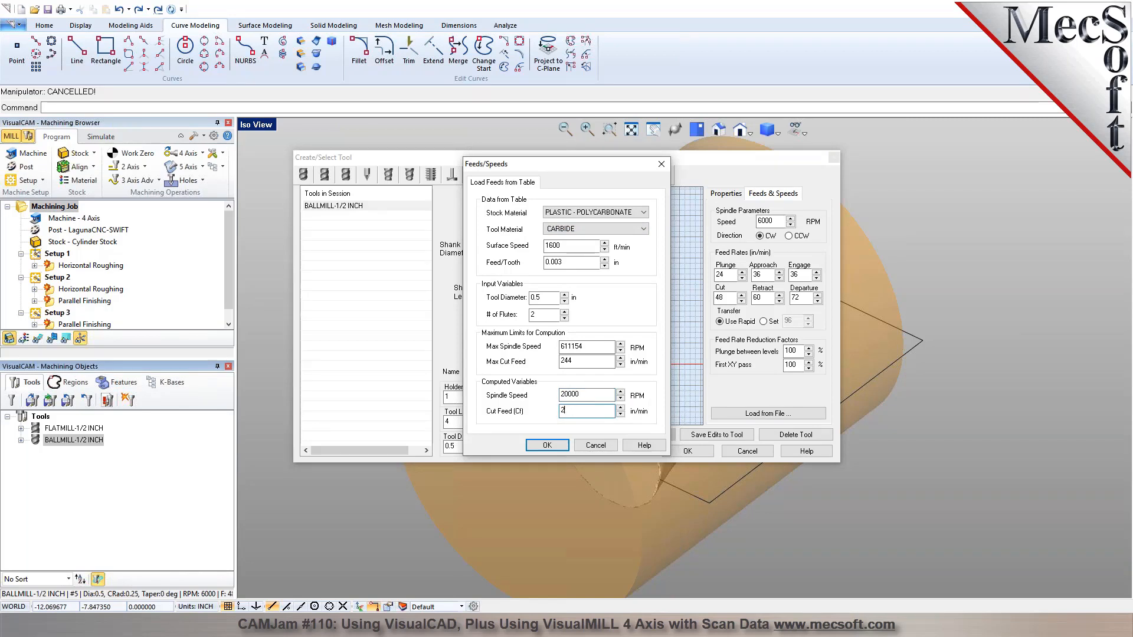
pyautogui.click(547, 445)
pyautogui.click(705, 432)
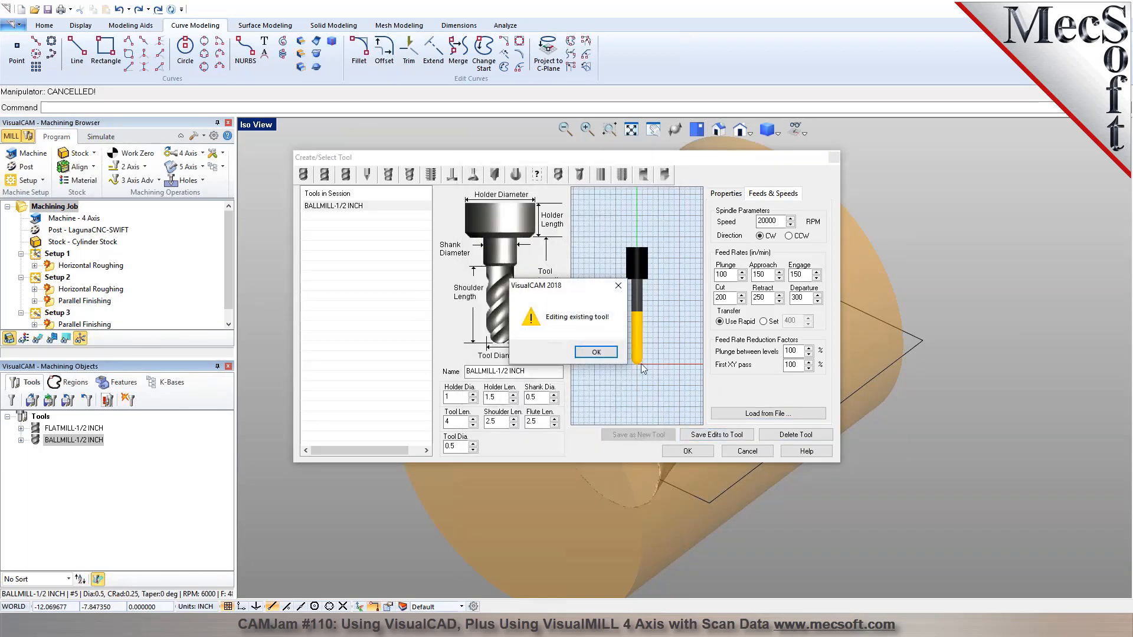
pyautogui.click(594, 350)
pyautogui.click(687, 451)
# Review the Machining Job's operation information again to compare machine times with the edited tool feeds.
pyautogui.rightClick(71, 209)
pyautogui.click(91, 288)
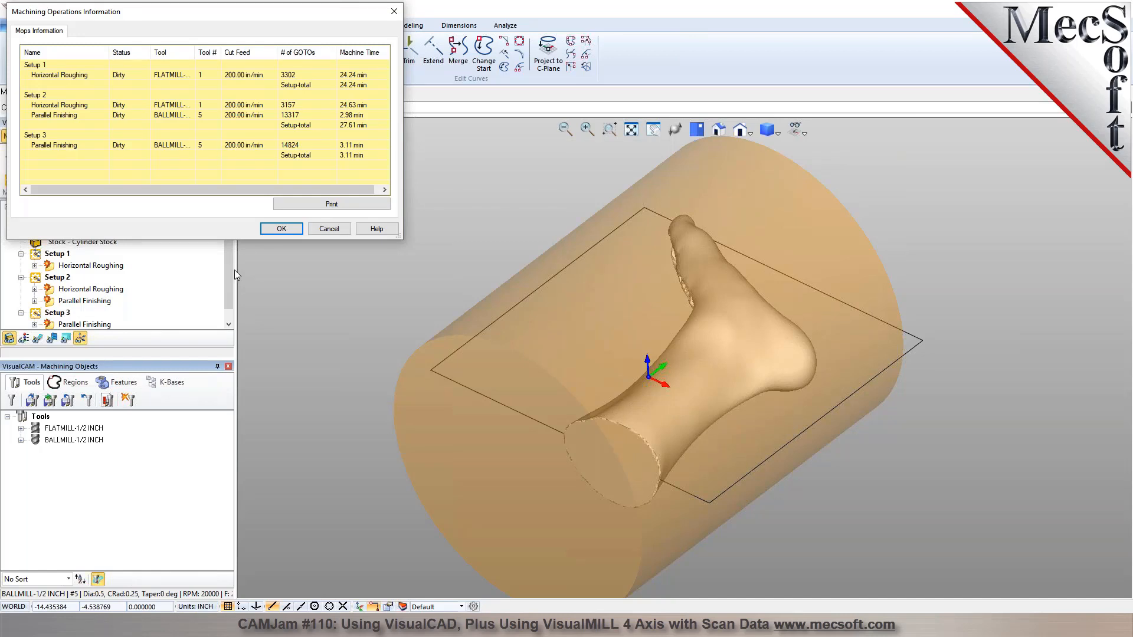
pyautogui.click(335, 234)
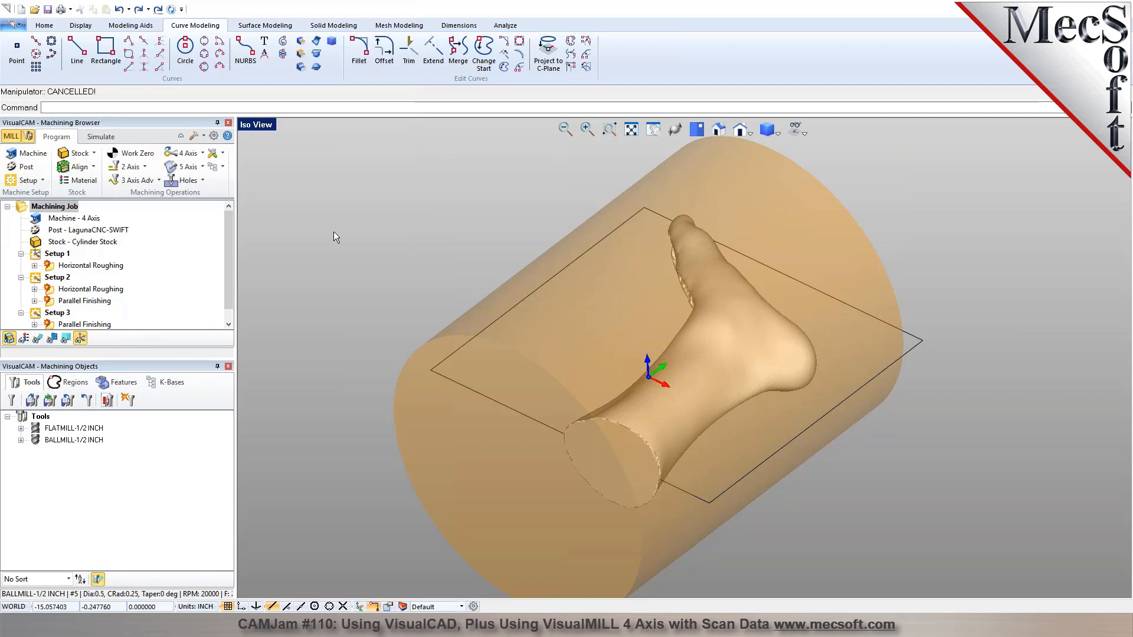
pyautogui.rightClick(66, 207)
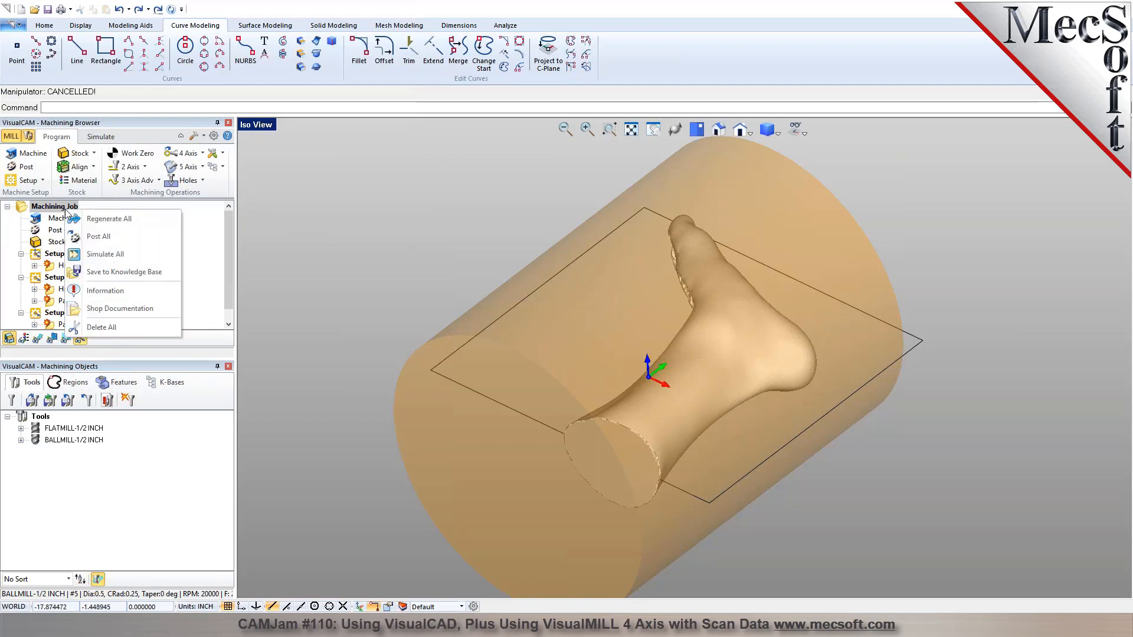
pyautogui.click(105, 290)
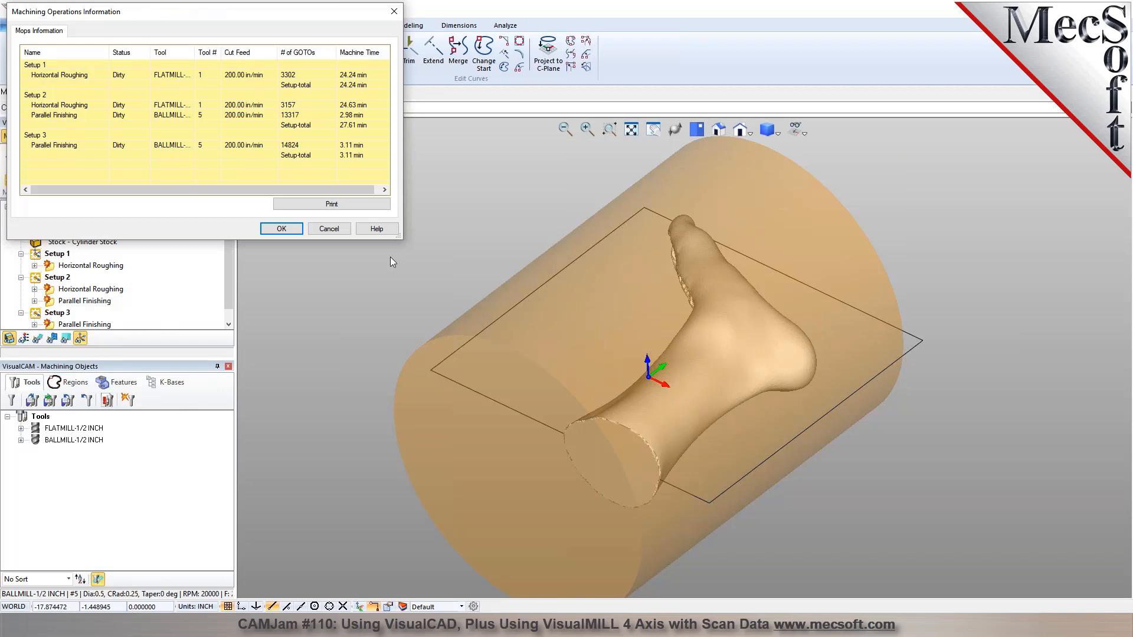
pyautogui.click(342, 234)
# Set the stepover of Setup 2's Parallel Finishing operation to 10% of the tool diameter and regenerate its toolpath.
pyautogui.scroll(-1, 100, 311)
pyautogui.click(54, 290)
pyautogui.doubleClick(54, 290)
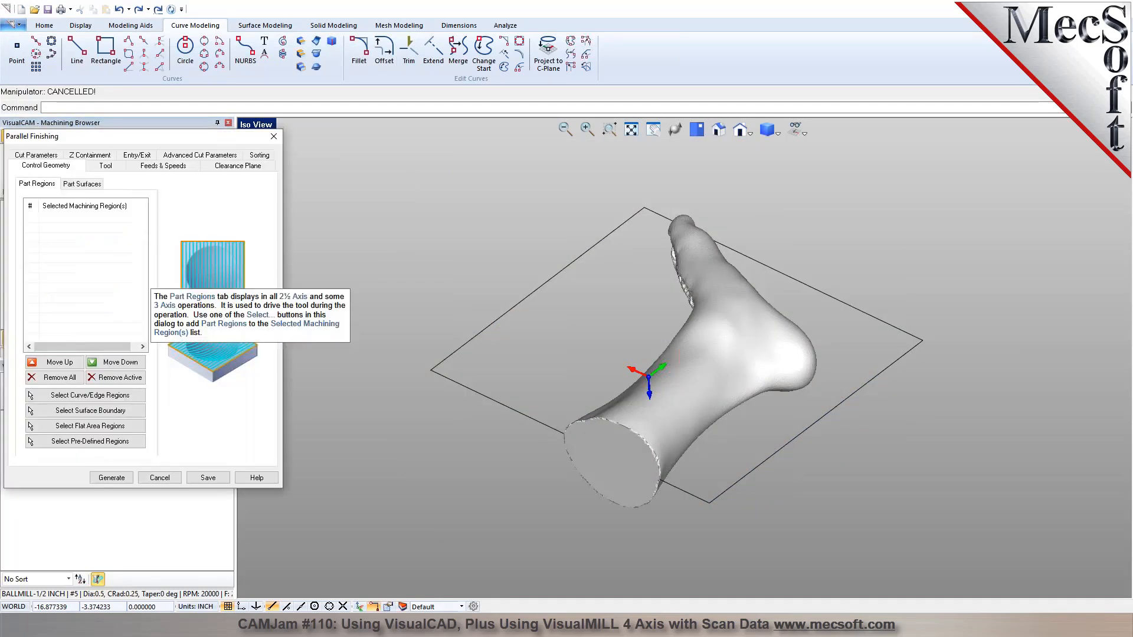
pyautogui.click(41, 157)
pyautogui.doubleClick(98, 407)
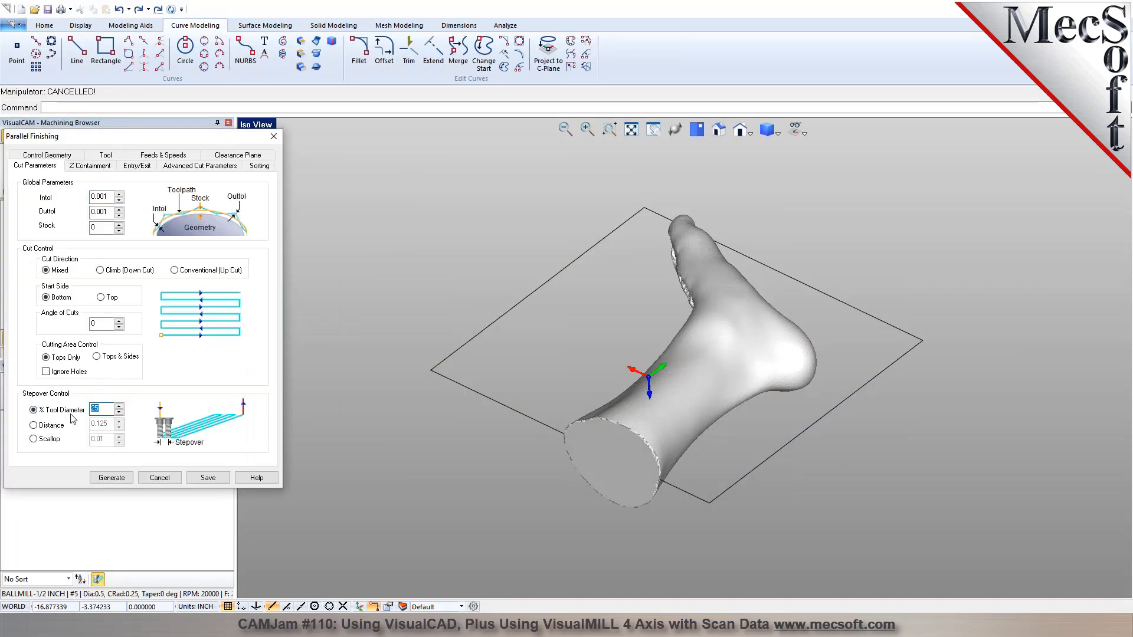
pyautogui.write('10')
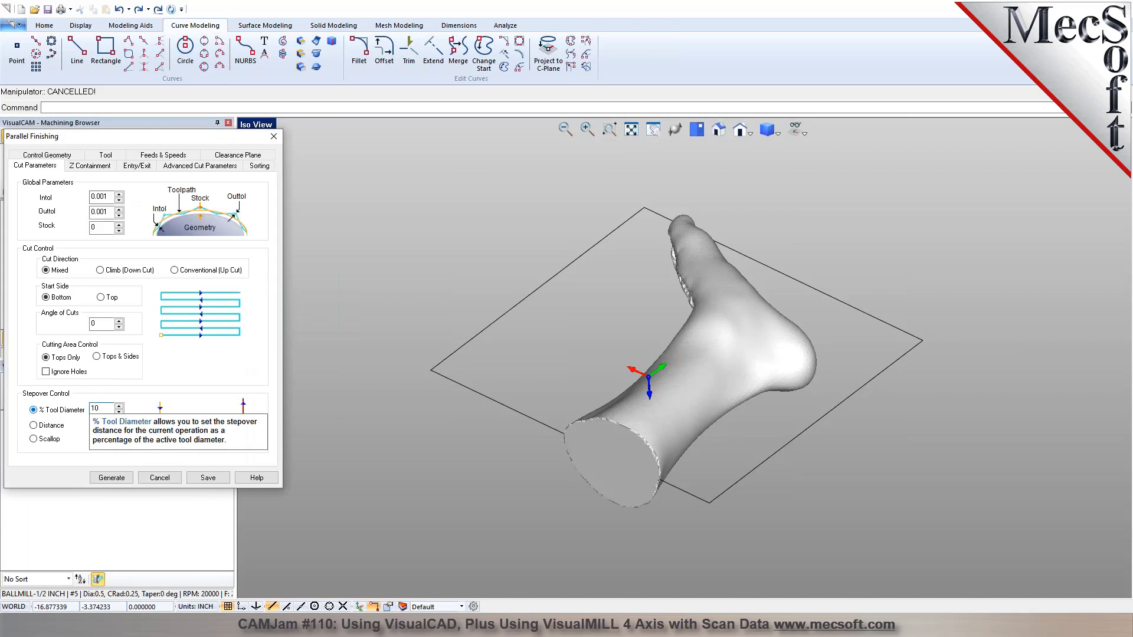
pyautogui.click(116, 477)
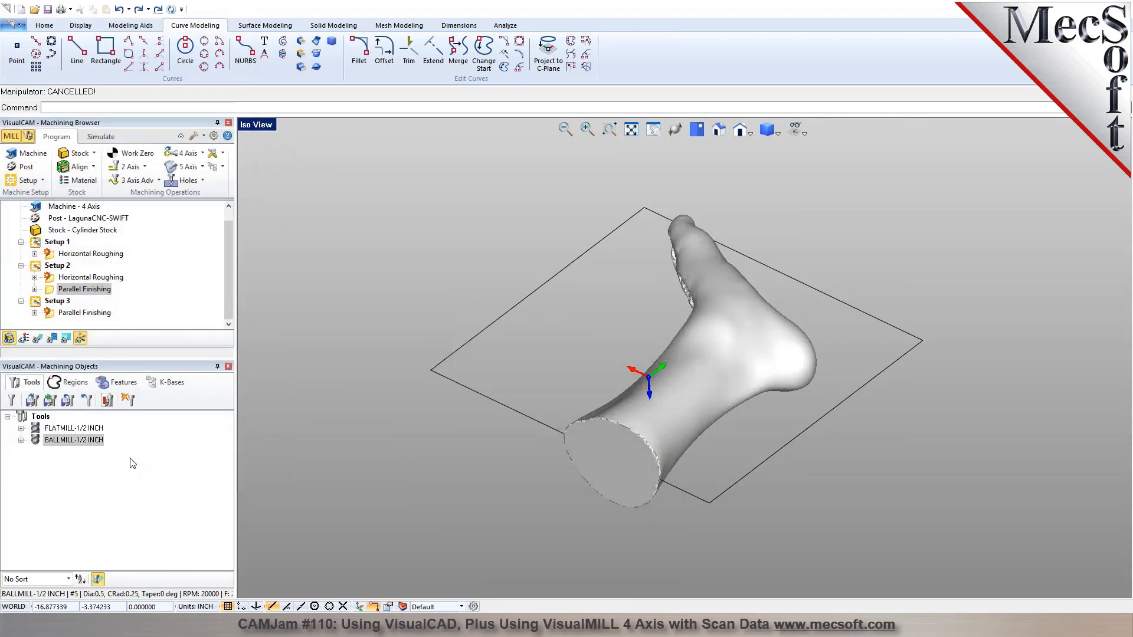
# Set Setup 3's Parallel Finishing stepover to 10% of the tool diameter and regenerate the toolpath.
pyautogui.doubleClick(56, 316)
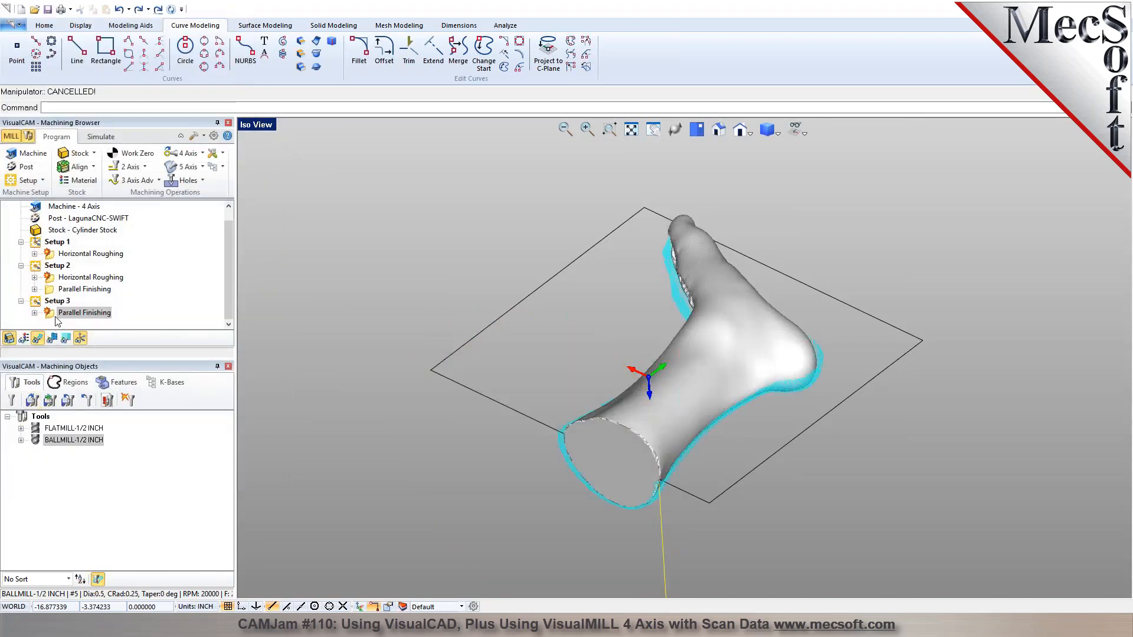
pyautogui.click(35, 156)
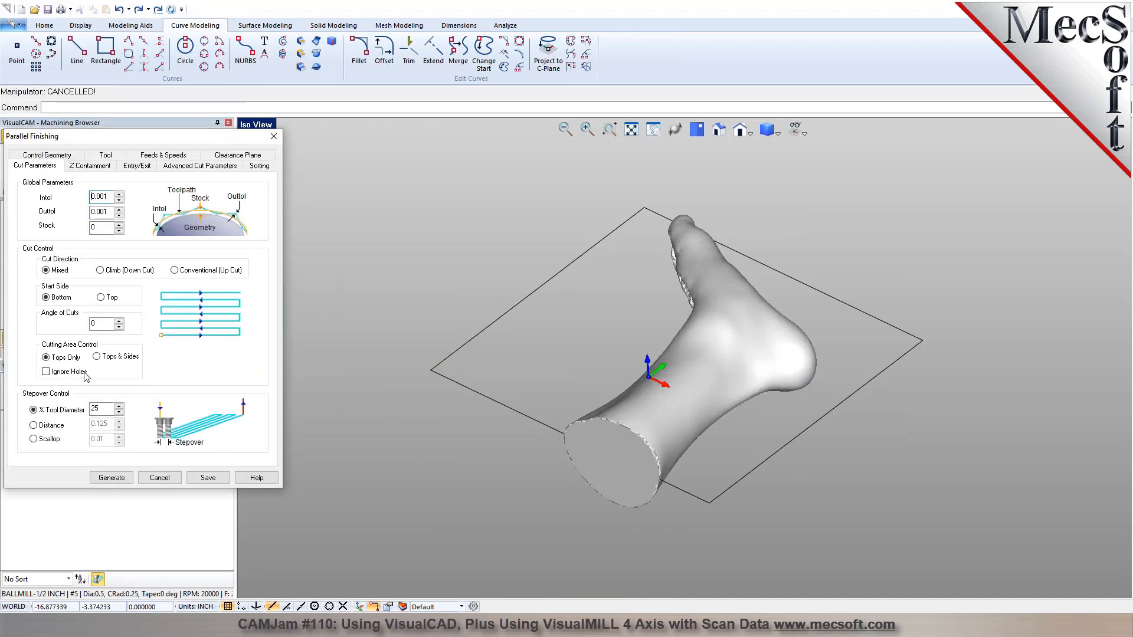
pyautogui.write('10')
pyautogui.click(104, 479)
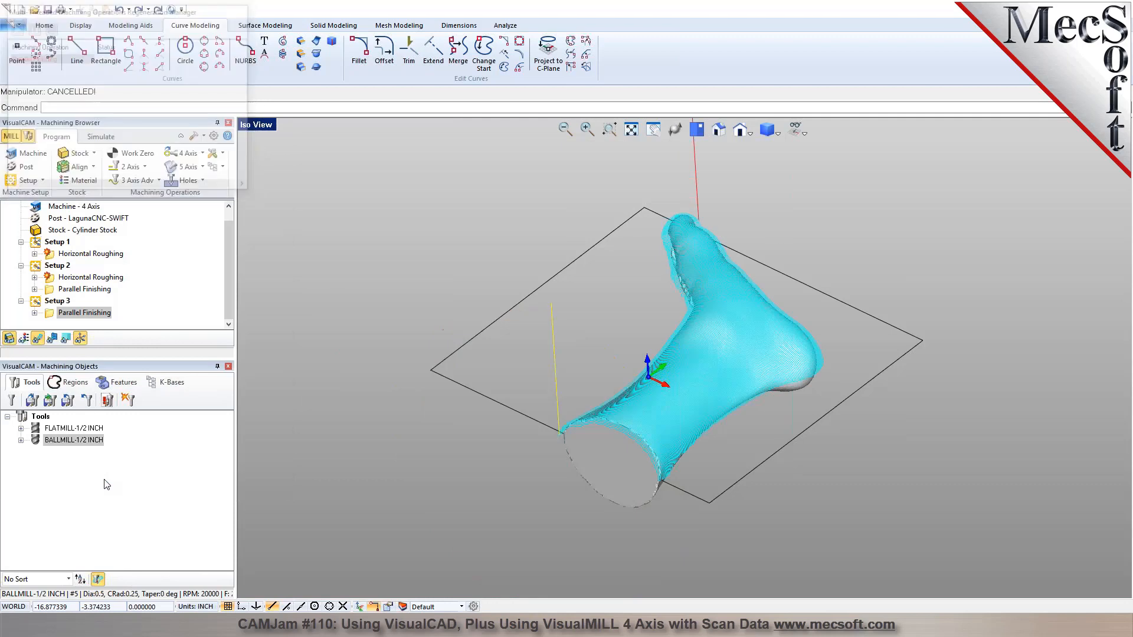
# Examine the machine times of the regenerated Parallel Finishing operations in the Machining Job's information list.
pyautogui.scroll(1, 49, 206)
pyautogui.click(55, 209)
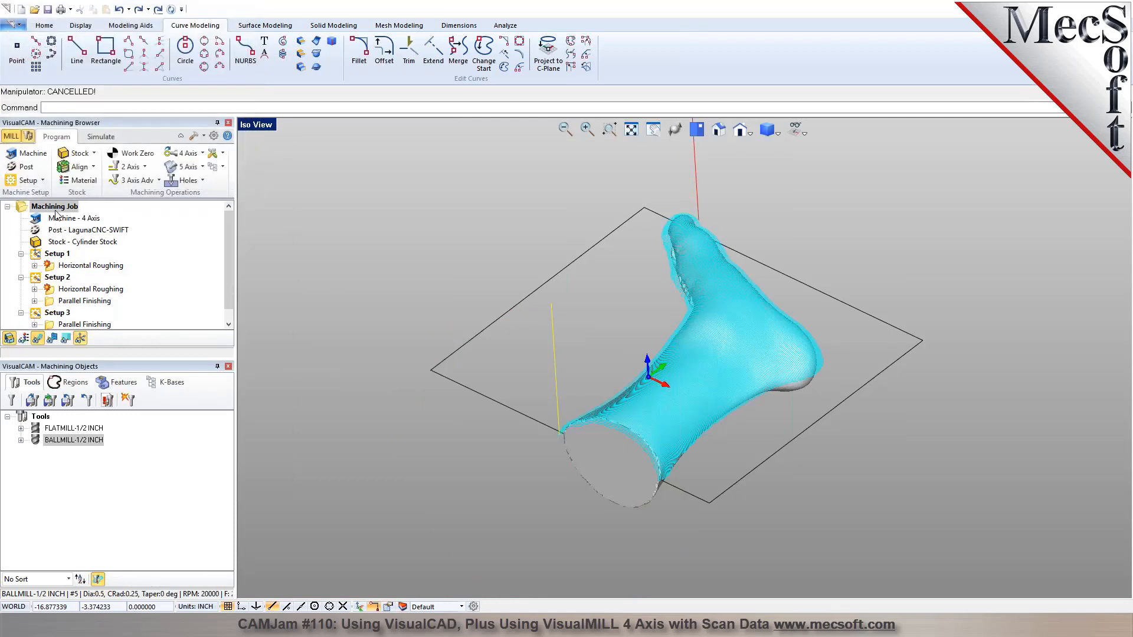
pyautogui.rightClick(55, 208)
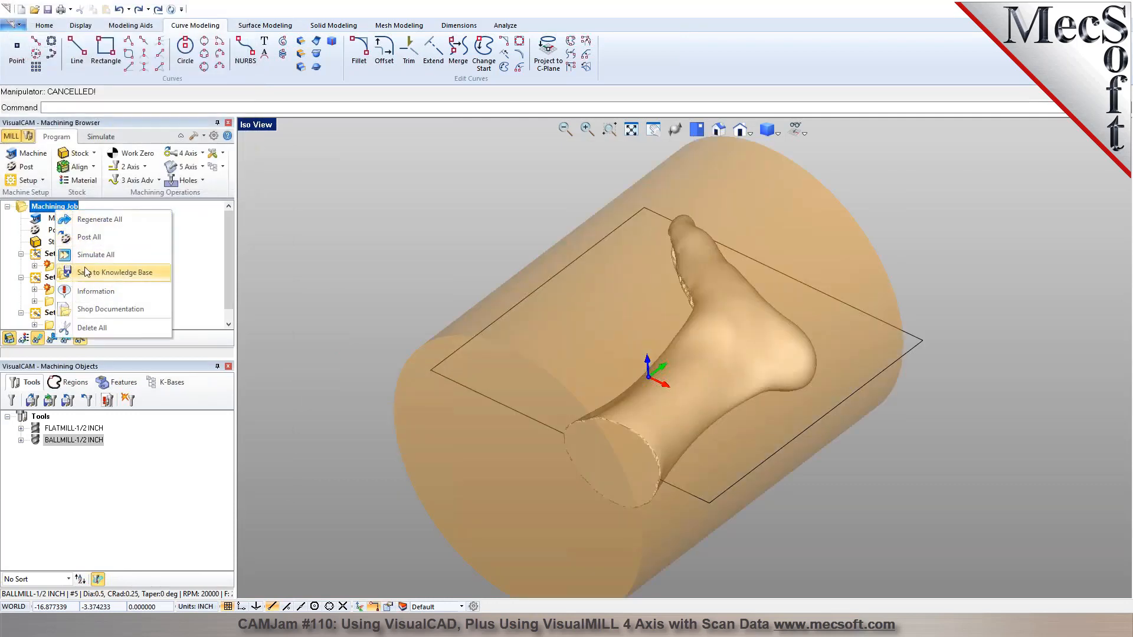
pyautogui.click(87, 289)
pyautogui.click(348, 148)
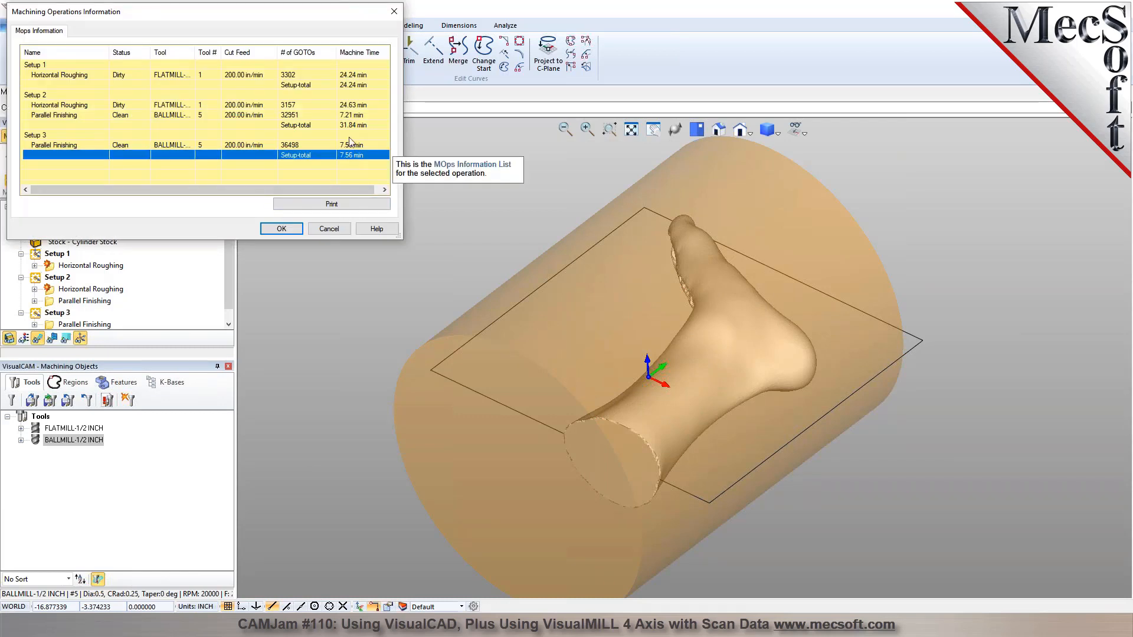
# Compare the setup machine-time totals in the operations information list and close it.
pyautogui.click(354, 116)
pyautogui.click(357, 156)
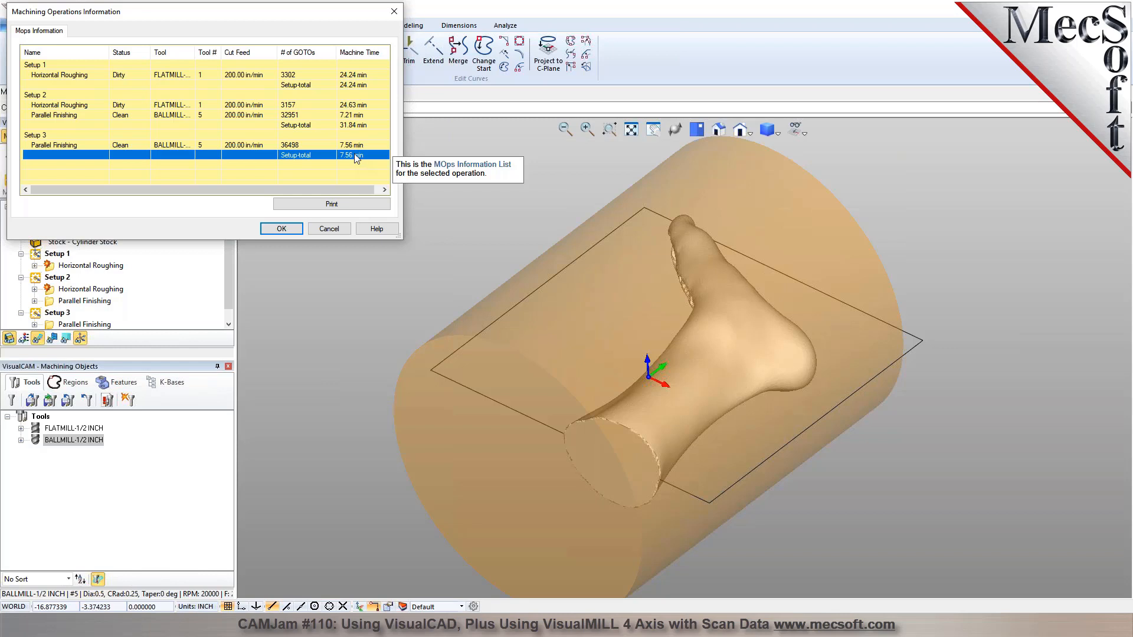
pyautogui.click(316, 229)
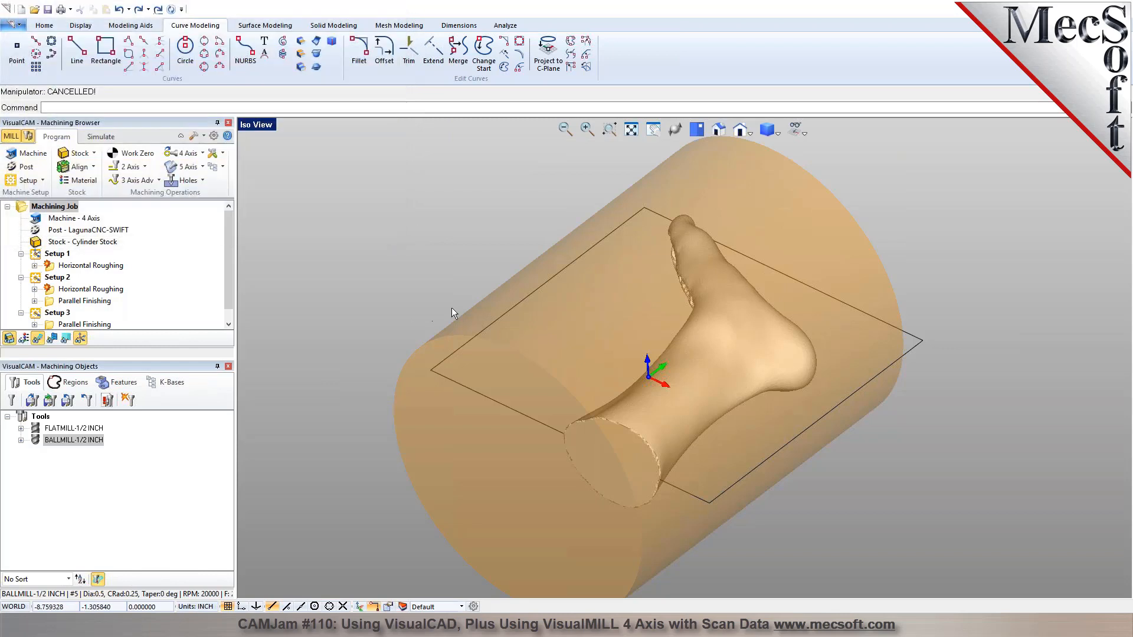
# Save the part file with the updated machining job.
pyautogui.click(44, 25)
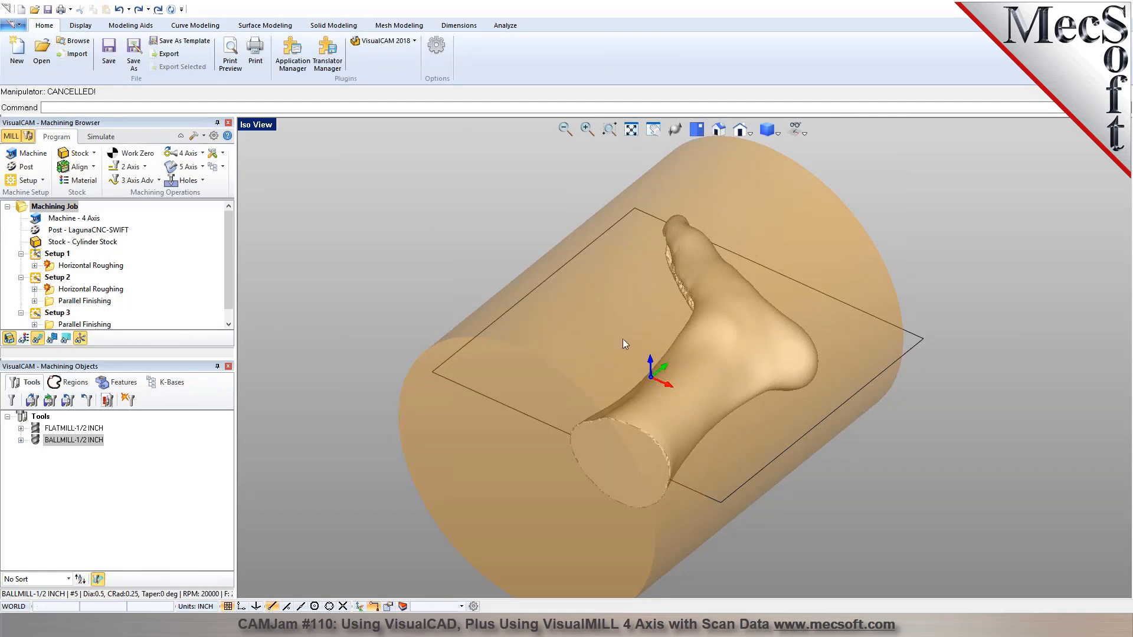
pyautogui.moveTo(678, 316)
pyautogui.mouseDown(button='middle')
pyautogui.moveTo(732, 270)
pyautogui.moveTo(698, 308)
pyautogui.mouseUp(button='middle')
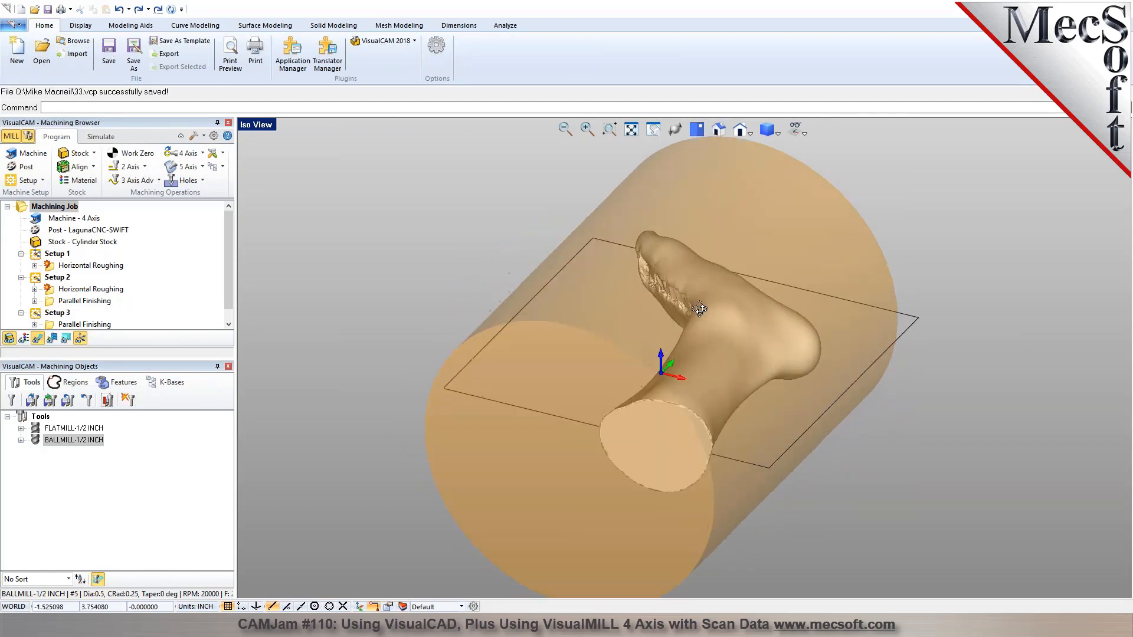
# Inspect the simulated cylinder stock and Setup 2's Horizontal Roughing toolpath around the foot from the top.
pyautogui.click(696, 129)
pyautogui.moveTo(697, 396); pyautogui.dragTo(732, 269, button='middle')
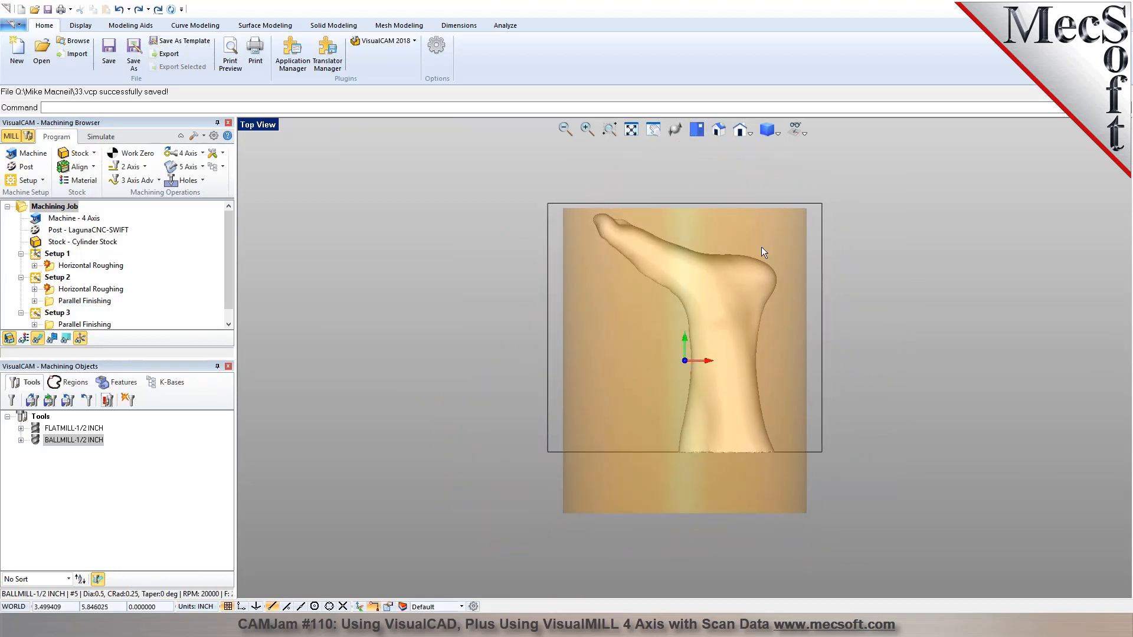
pyautogui.click(101, 136)
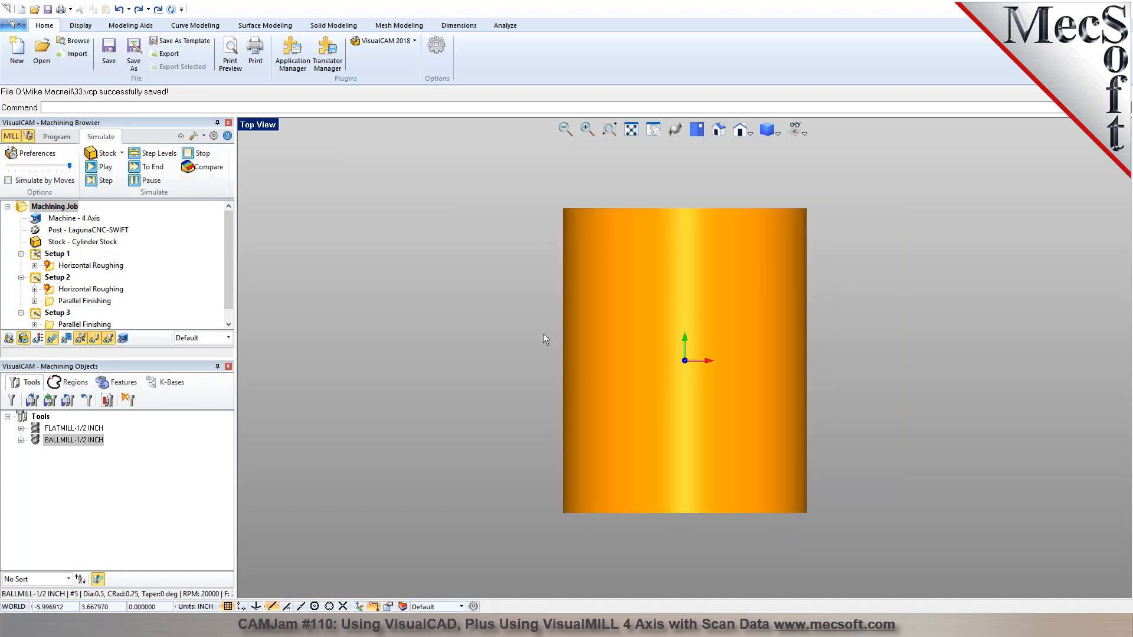
pyautogui.click(90, 289)
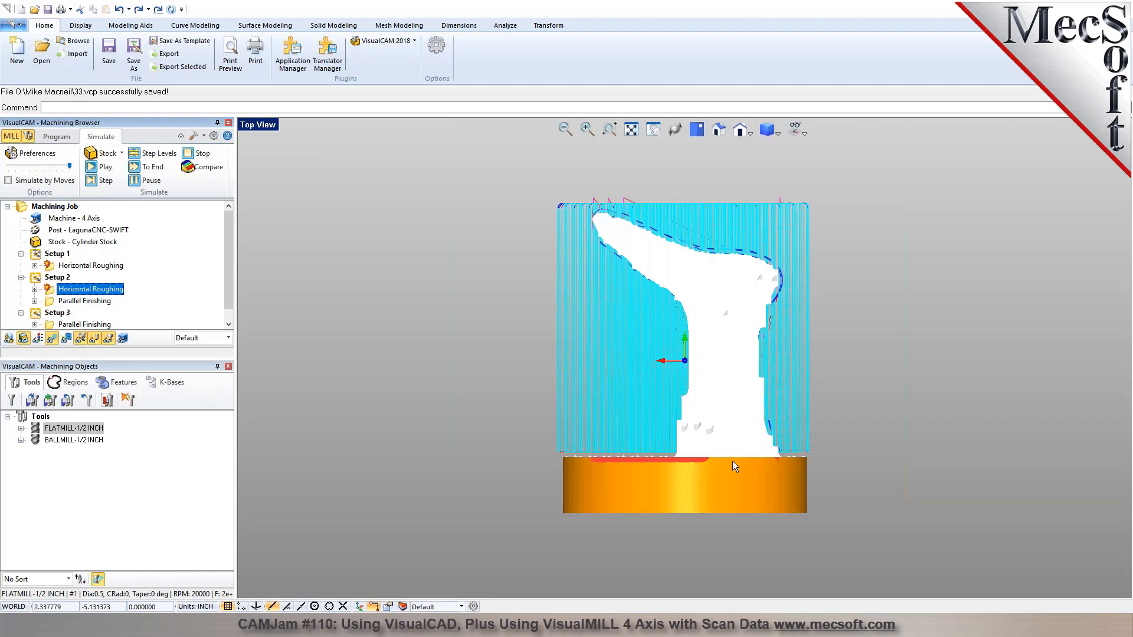
pyautogui.click(57, 137)
pyautogui.scroll(3, 796, 483)
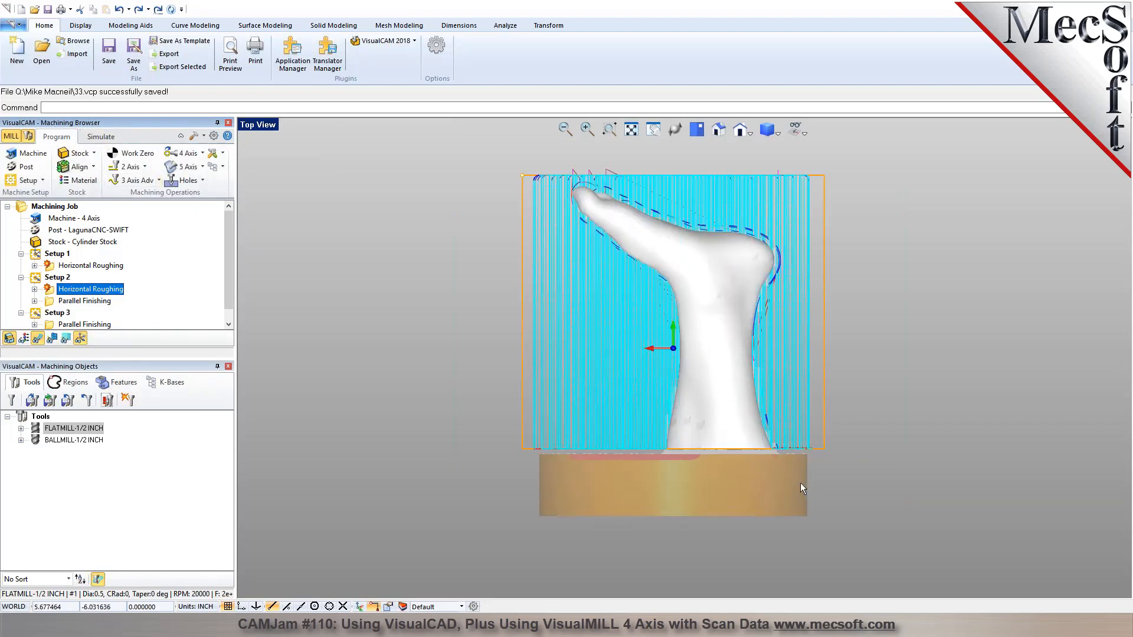
# Move the foot mesh about 1.7 inches in the negative world X direction with the Manipulator to center it on the cylinder stock.
pyautogui.scroll(-1, 689, 449)
pyautogui.click(710, 402)
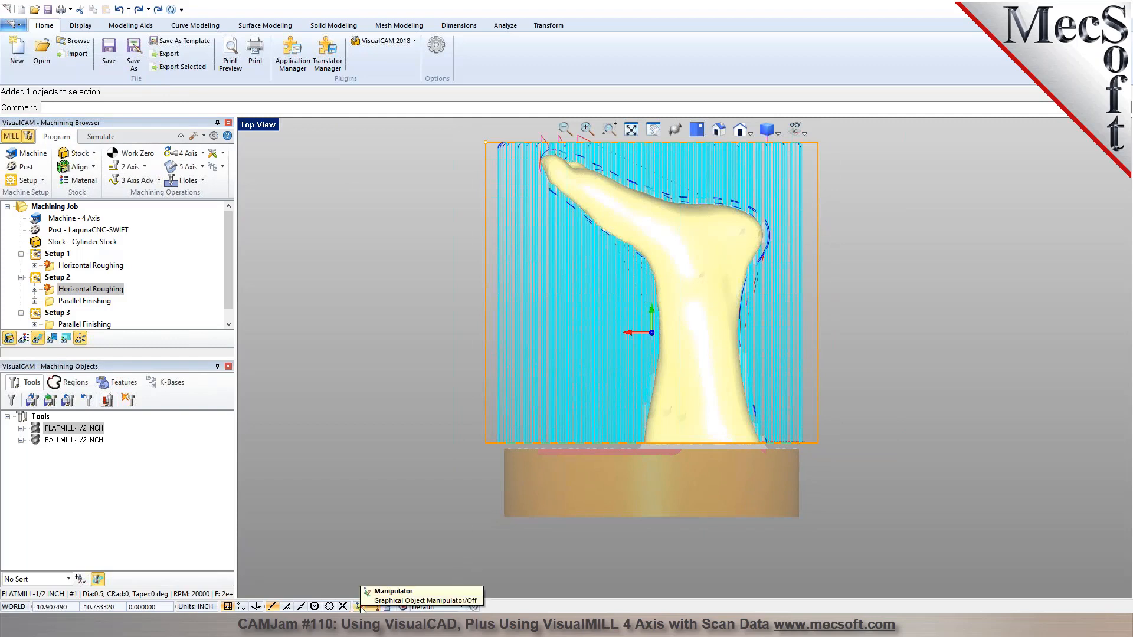
pyautogui.click(360, 607)
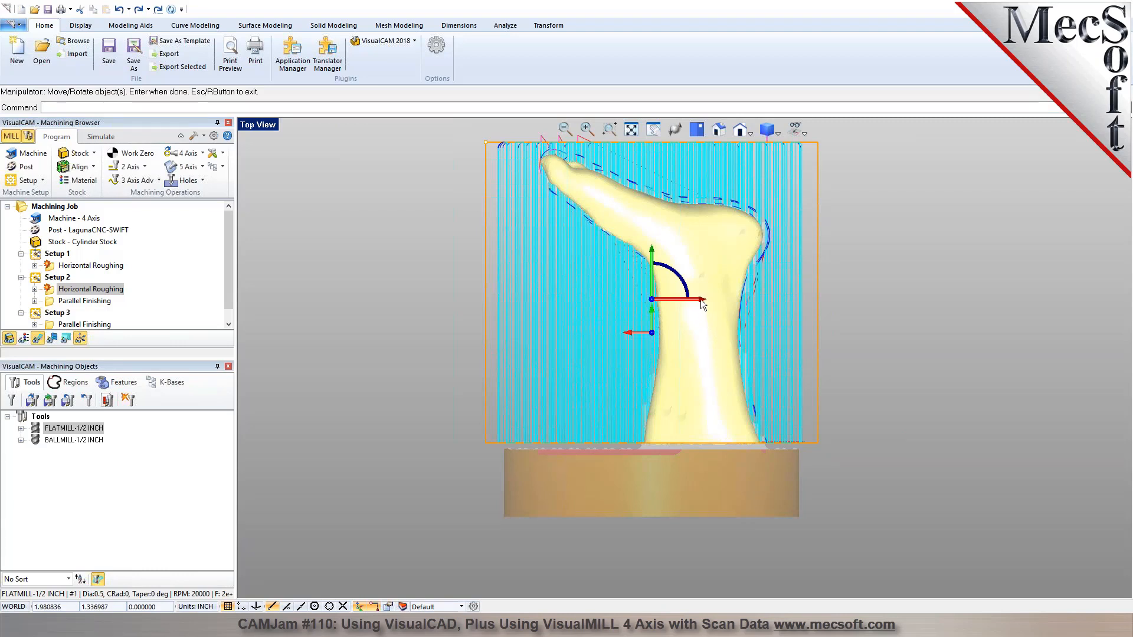
pyautogui.moveTo(701, 302); pyautogui.dragTo(659, 308)
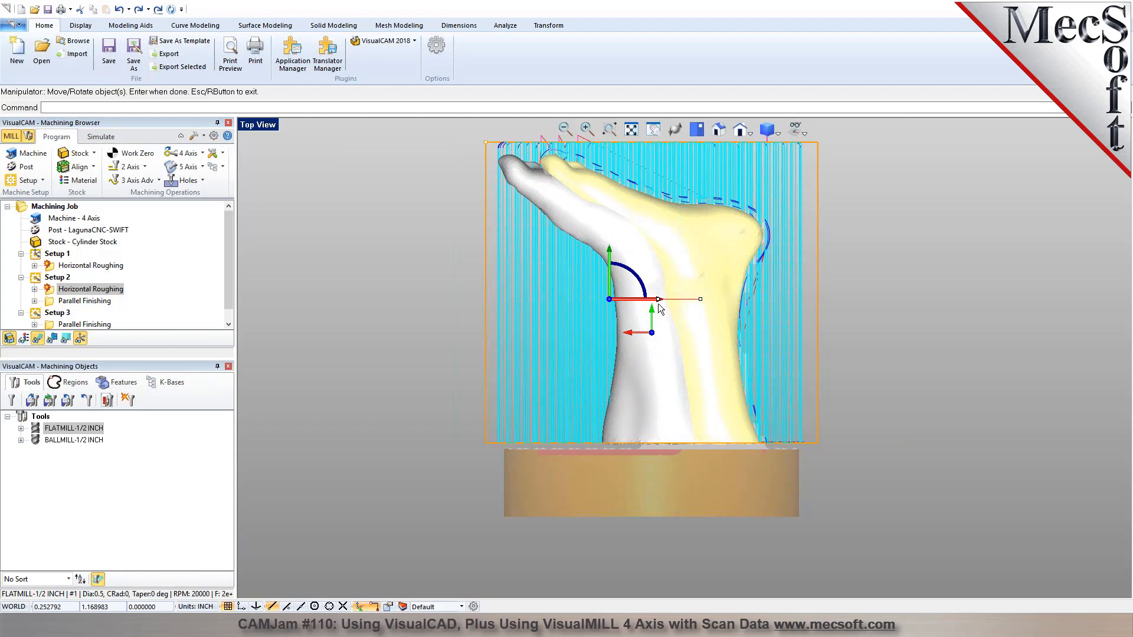
pyautogui.moveTo(659, 308); pyautogui.dragTo(659, 308)
pyautogui.press('Return')
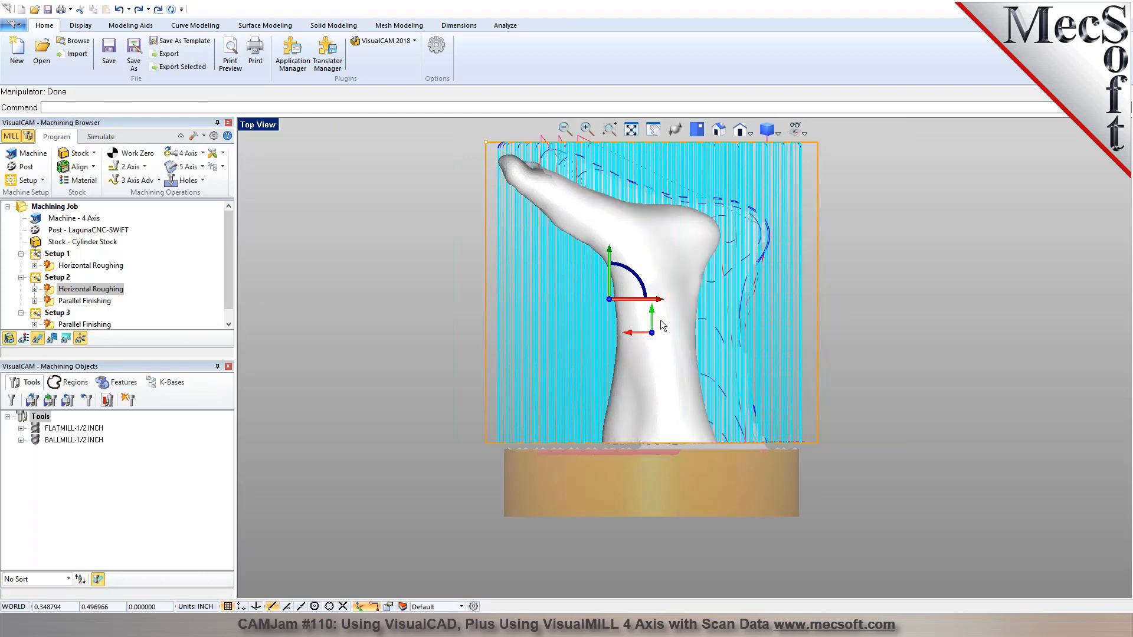
pyautogui.moveTo(636, 394); pyautogui.dragTo(599, 390, button='middle')
pyautogui.click(719, 130)
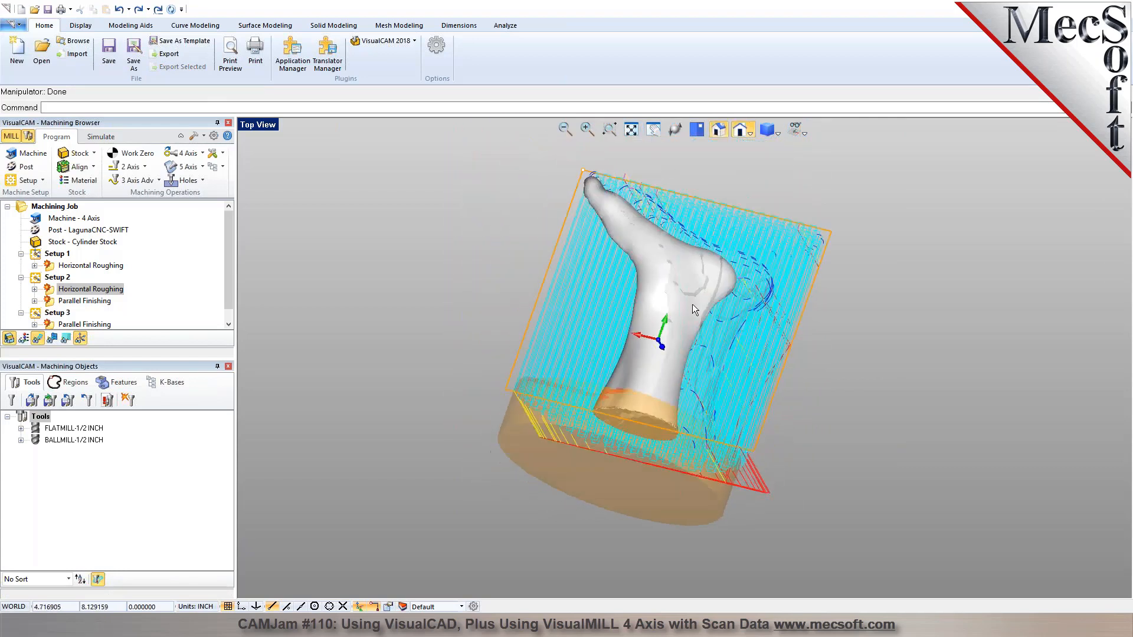
# Add a Rotate Table setup after Setup 3 with a table rotation angle of 0.
pyautogui.click(57, 312)
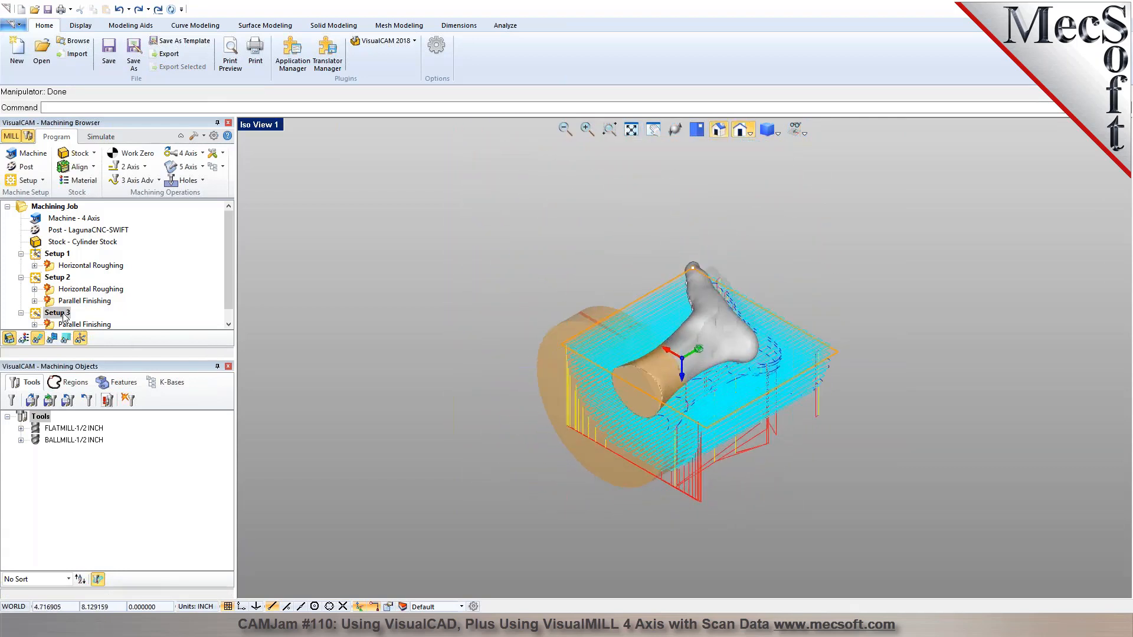
pyautogui.click(26, 180)
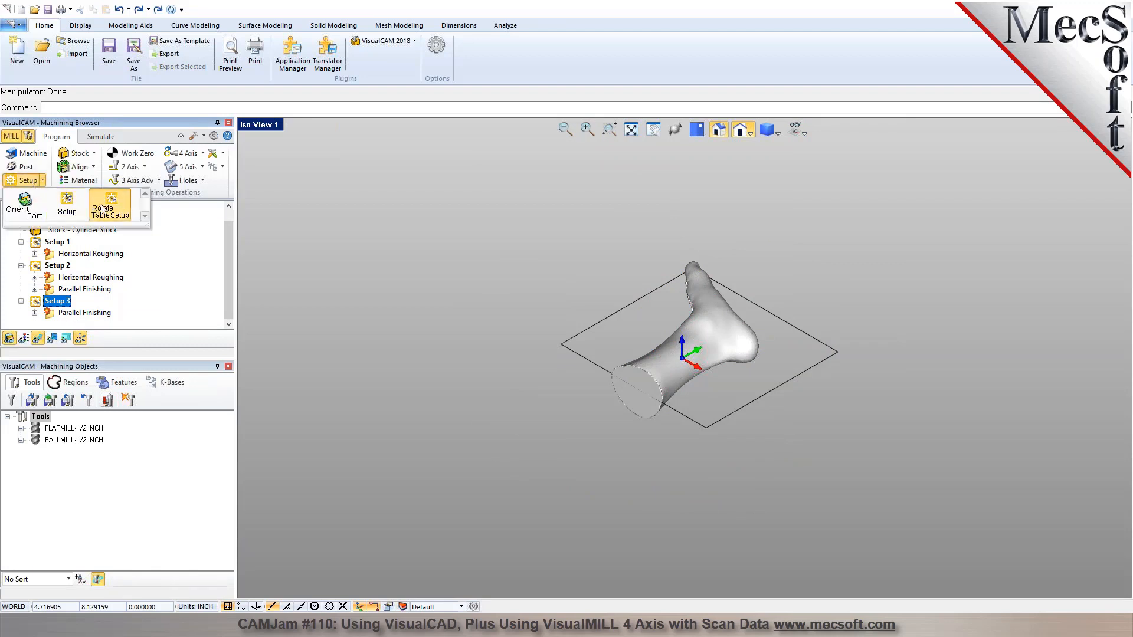
pyautogui.click(118, 211)
pyautogui.doubleClick(145, 391)
pyautogui.write('0')
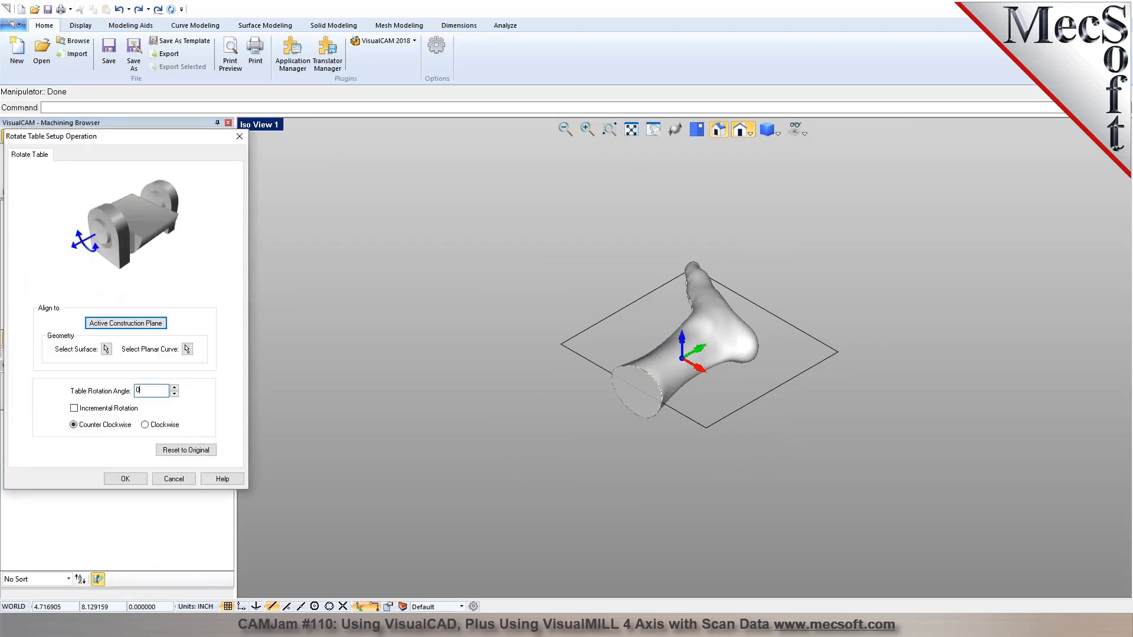
pyautogui.click(125, 478)
# Start a 4-axis Parallel Finishing operation in the new setup and set its axial containment from -4.3428 to 7.35.
pyautogui.scroll(4, 743, 367)
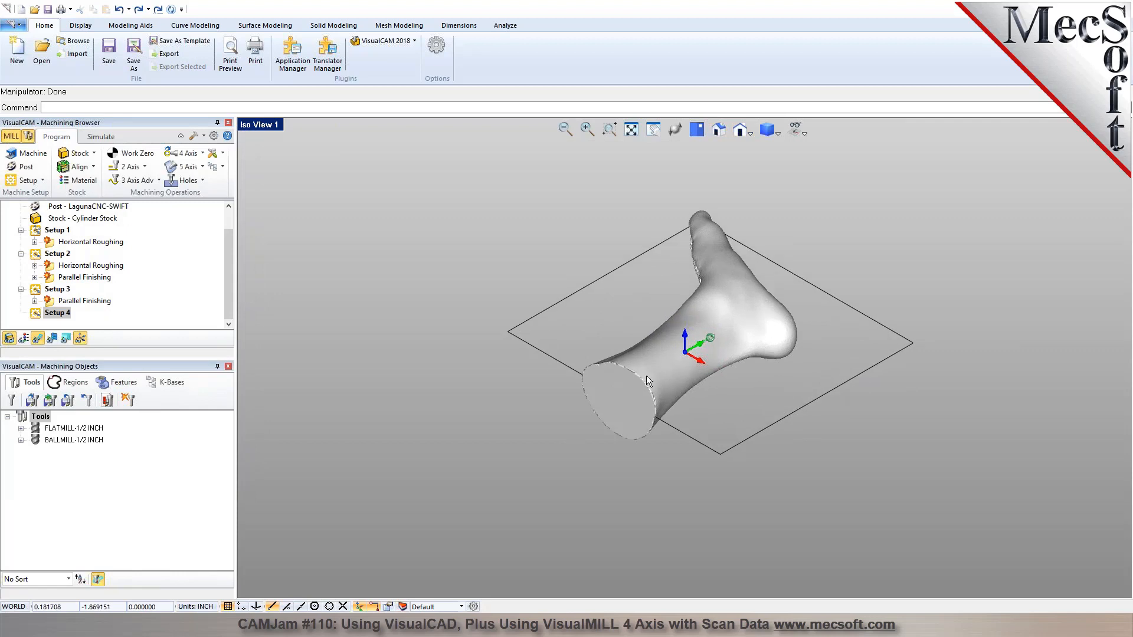
pyautogui.click(202, 154)
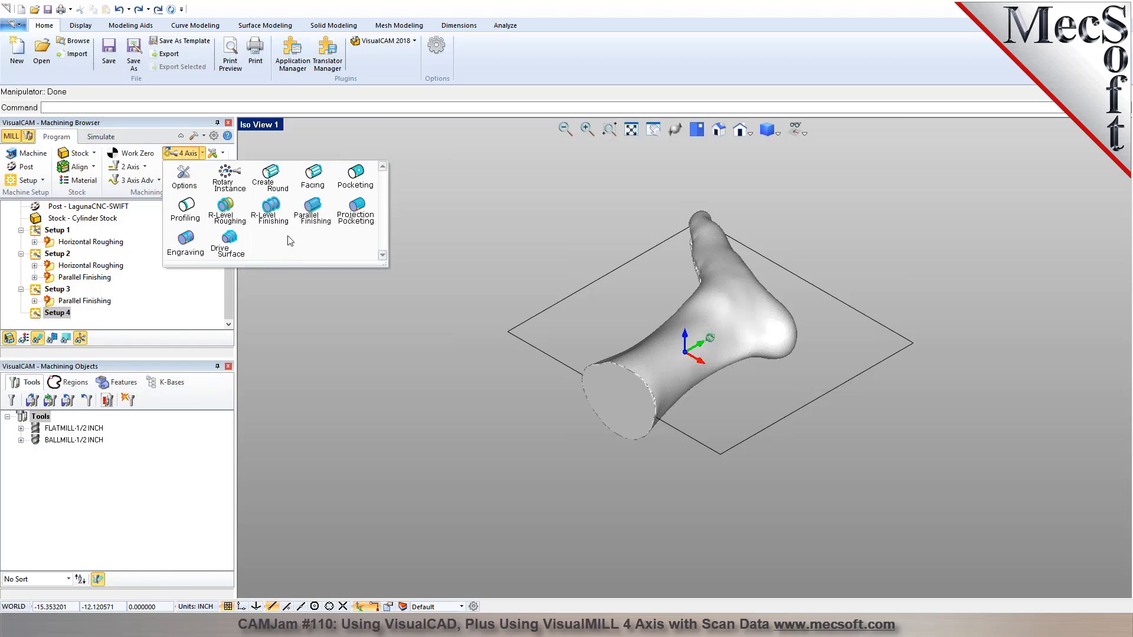
pyautogui.click(308, 217)
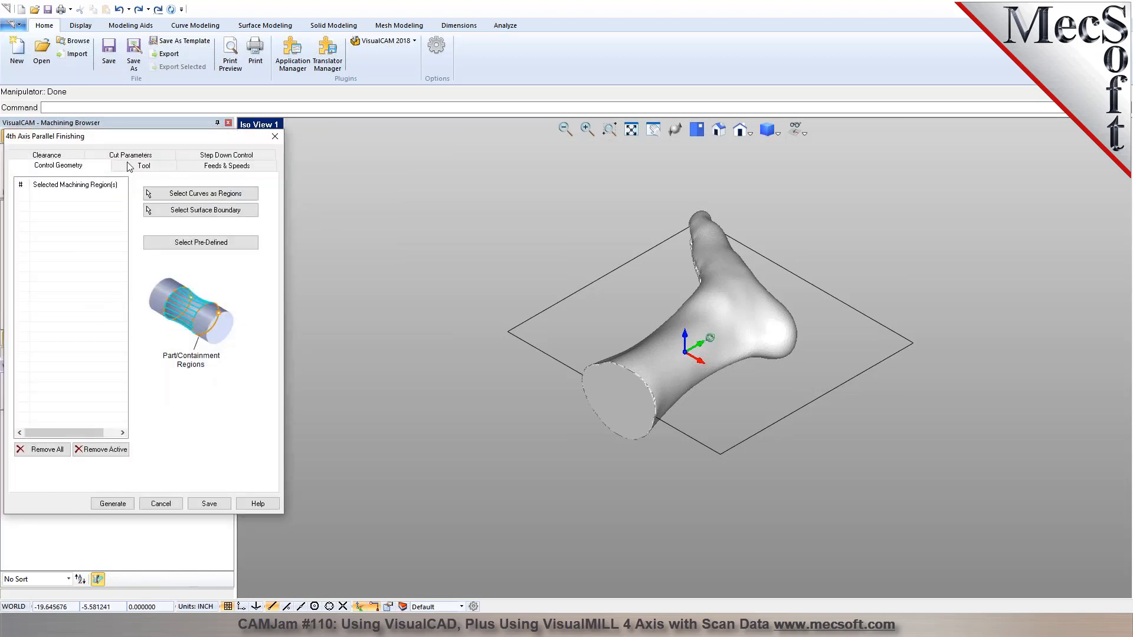
pyautogui.click(130, 155)
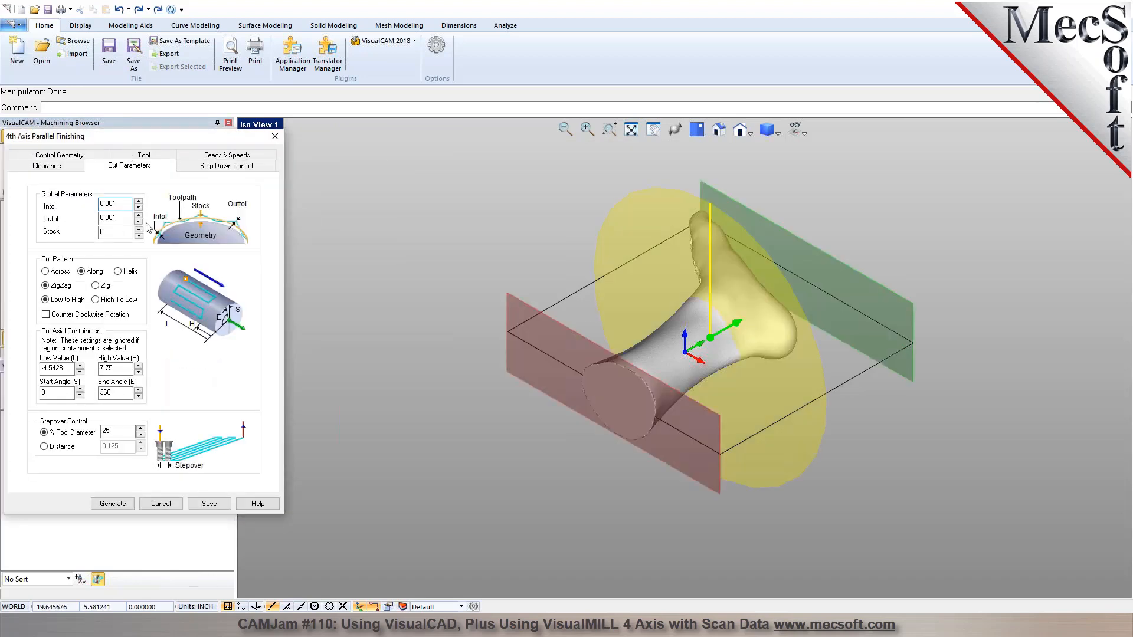
pyautogui.moveTo(678, 273); pyautogui.dragTo(567, 262, button='middle')
pyautogui.click(80, 365)
pyautogui.click(80, 365)
pyautogui.click(138, 371)
pyautogui.click(138, 372)
pyautogui.click(138, 372)
pyautogui.click(138, 372)
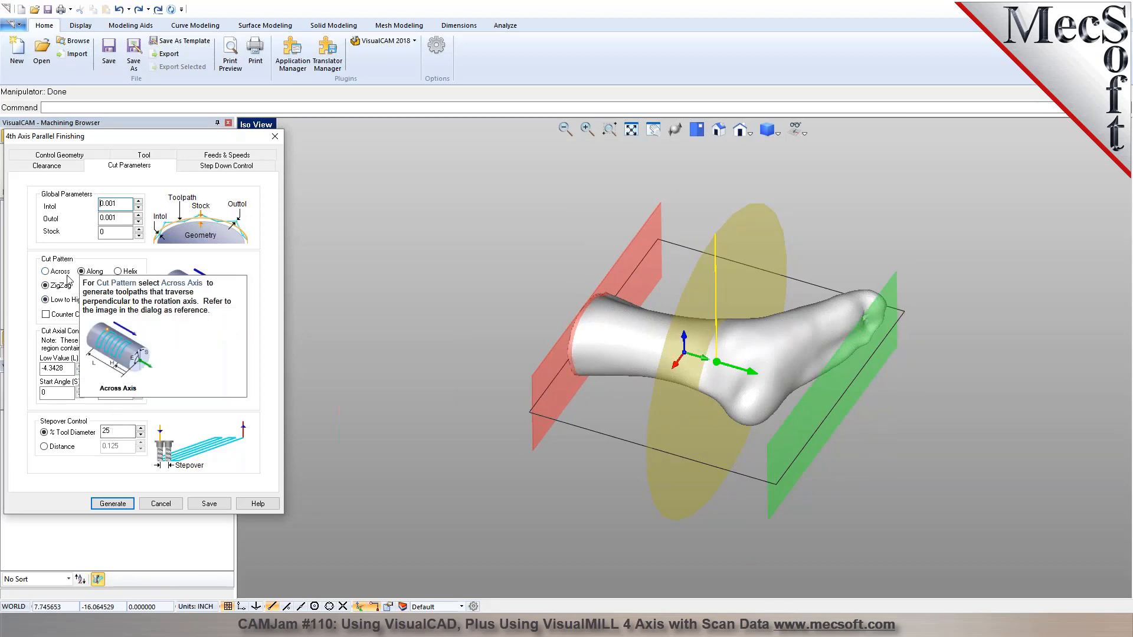
# Use a Helix cut pattern with a 20% tool diameter stepover and enable the Bottom radial cut level at 0.540008.
pyautogui.click(119, 271)
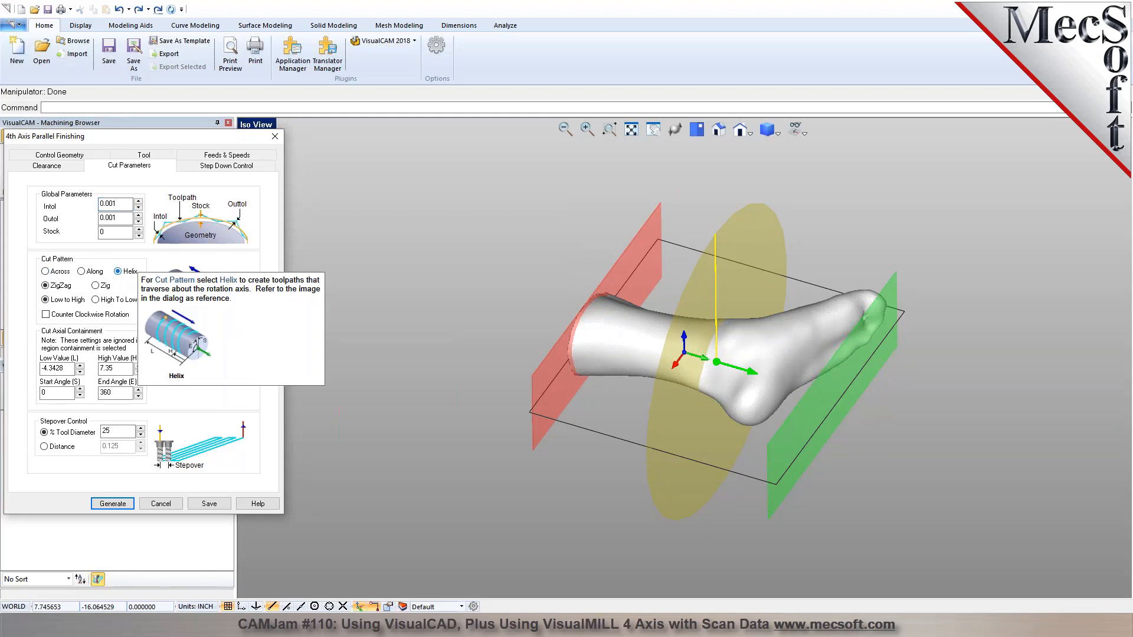
pyautogui.doubleClick(109, 431)
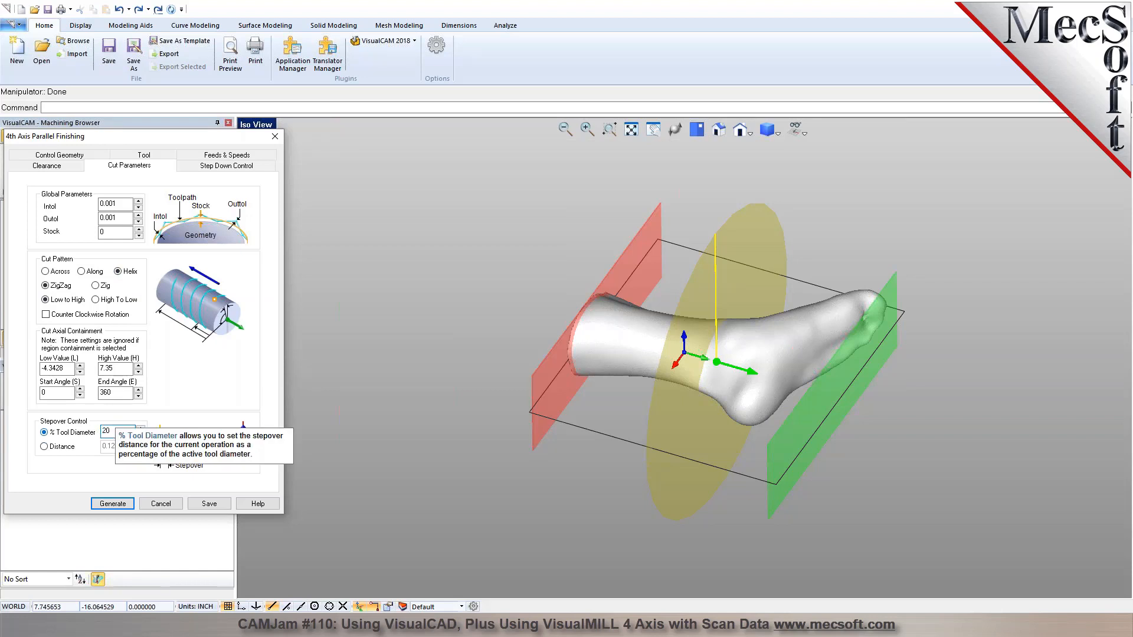
pyautogui.click(228, 165)
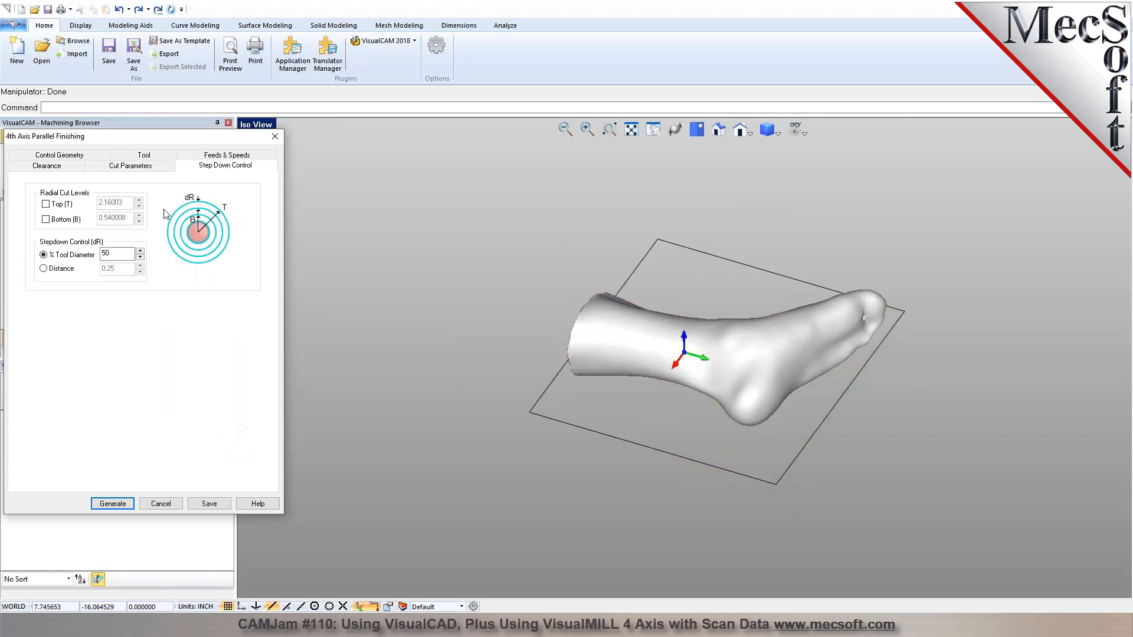
pyautogui.click(52, 221)
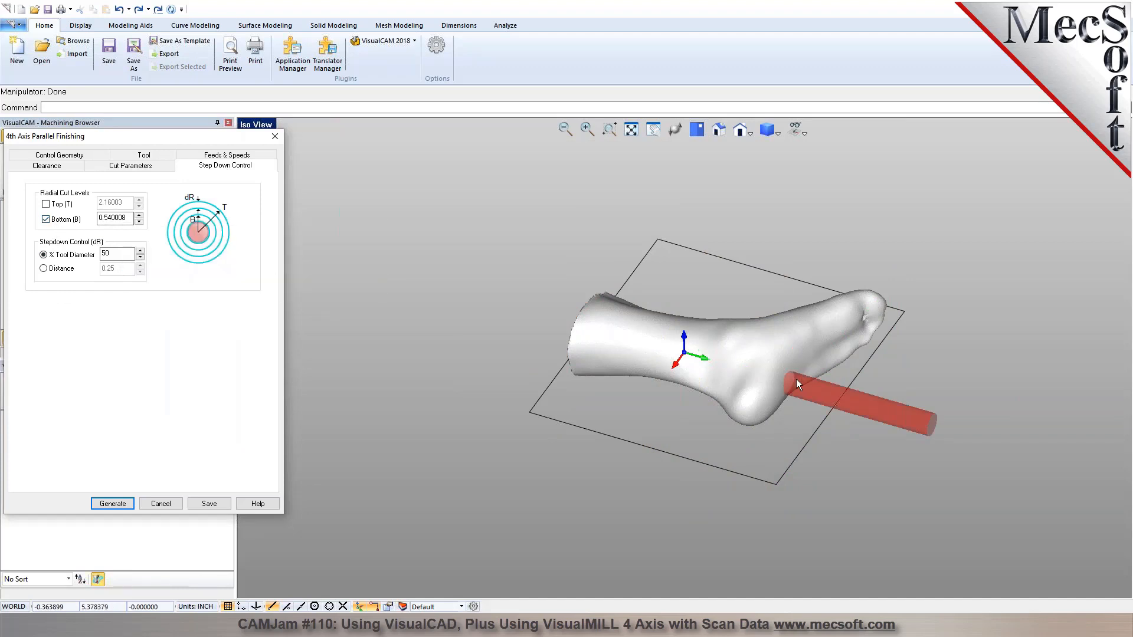
# Save the 4th Axis Parallel Finishing operation and regenerate its toolpath.
pyautogui.click(209, 504)
pyautogui.rightClick(100, 313)
pyautogui.click(136, 324)
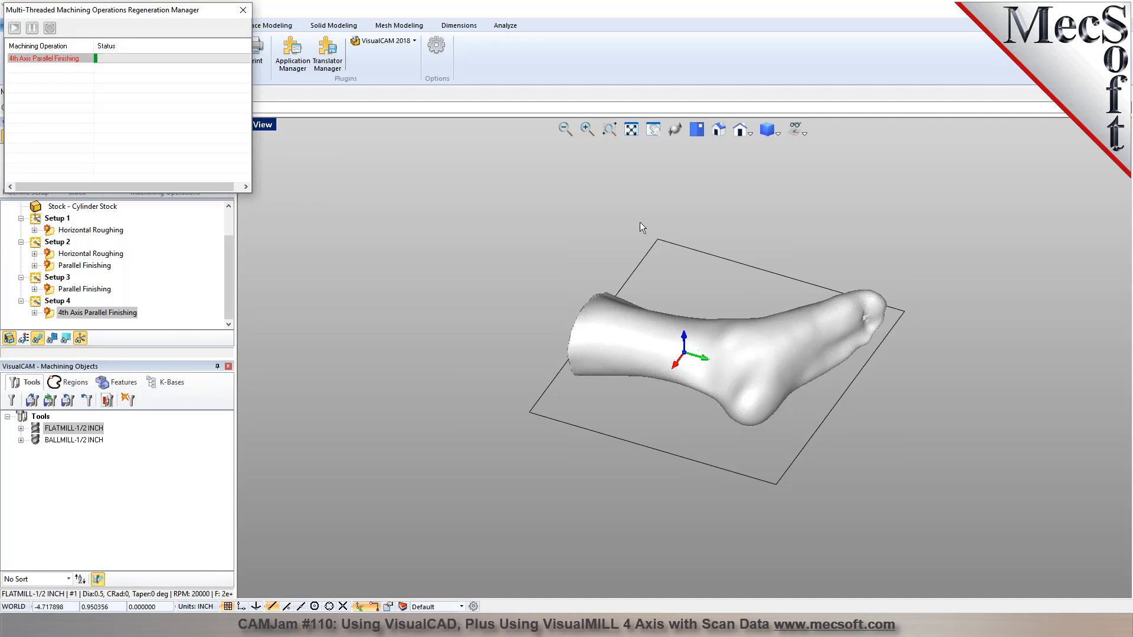
# Select Setups 1 to 3 together and post-process them to the G-code file Test1.nc.
pyautogui.moveTo(179, 16); pyautogui.dragTo(498, 14)
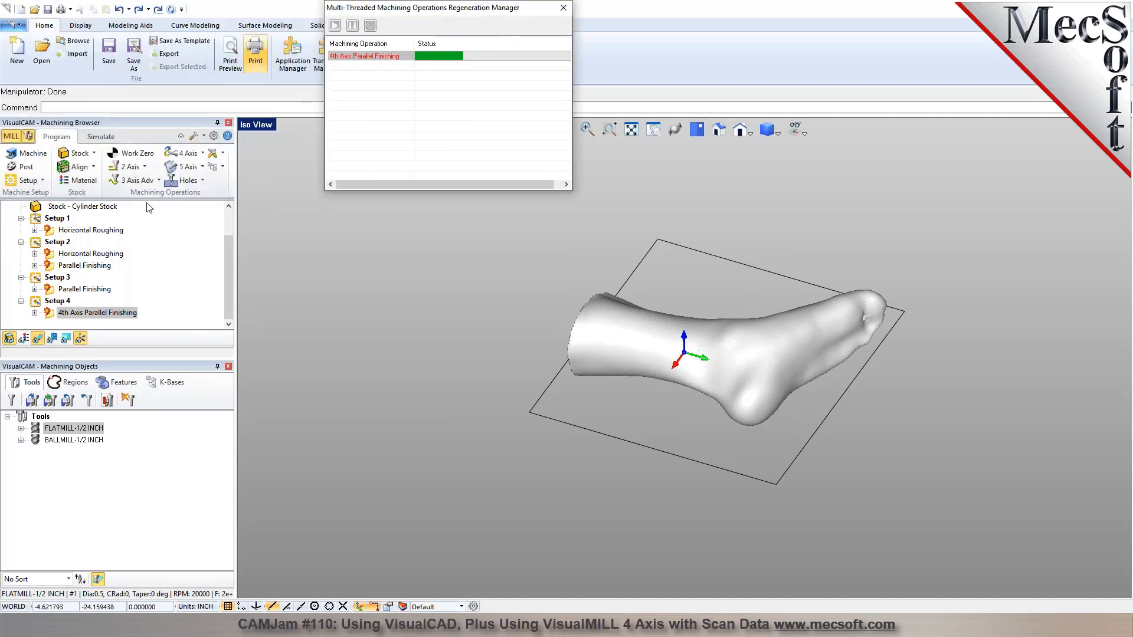
pyautogui.click(56, 219)
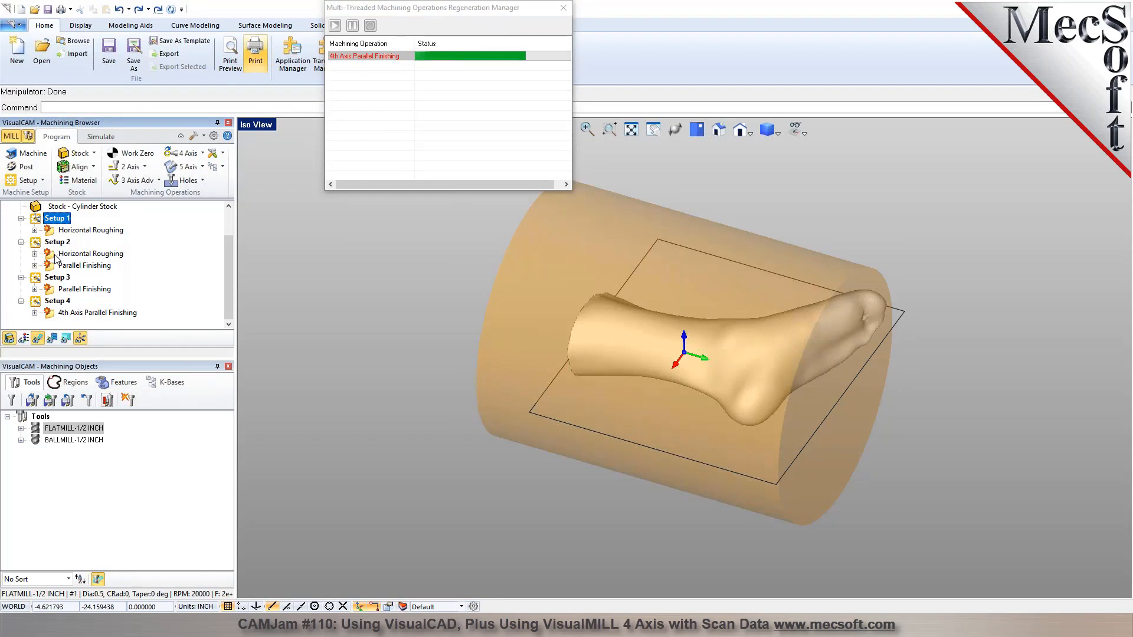
pyautogui.click(21, 218)
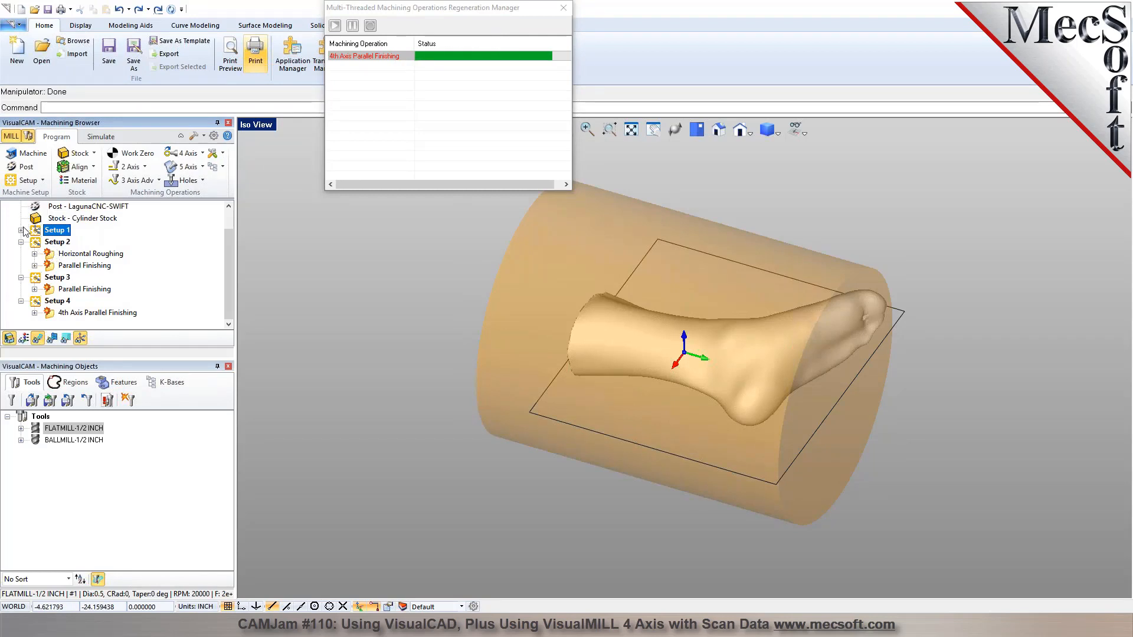
pyautogui.click(21, 277)
pyautogui.keyDown('shift'); pyautogui.click(57, 277); pyautogui.keyUp('shift')
pyautogui.rightClick(65, 278)
pyautogui.click(82, 306)
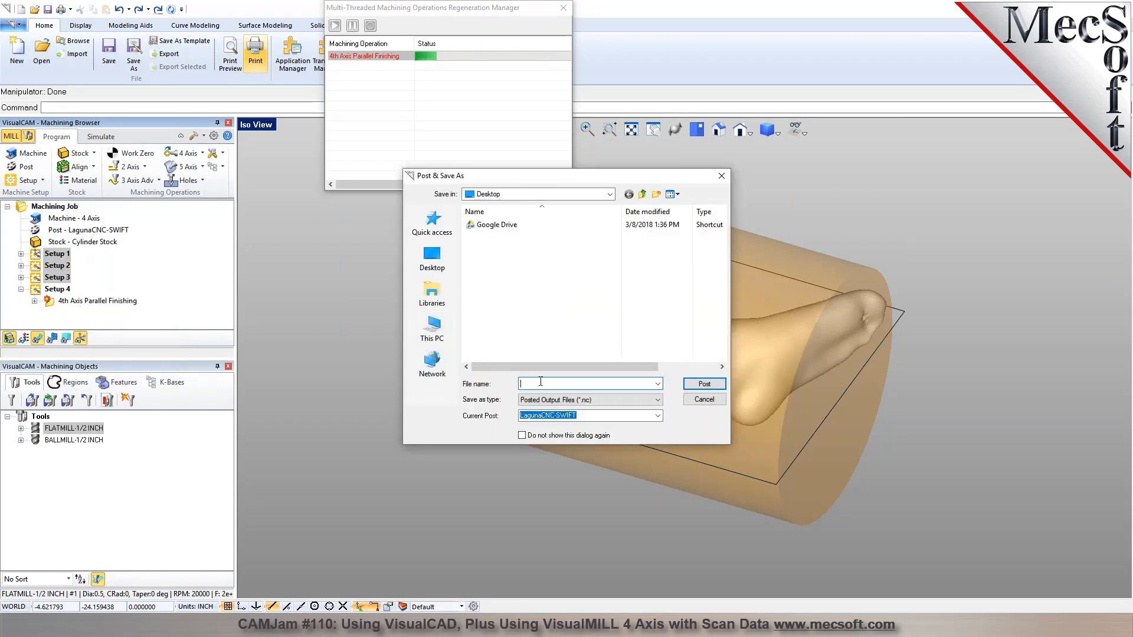
pyautogui.write('Ts')
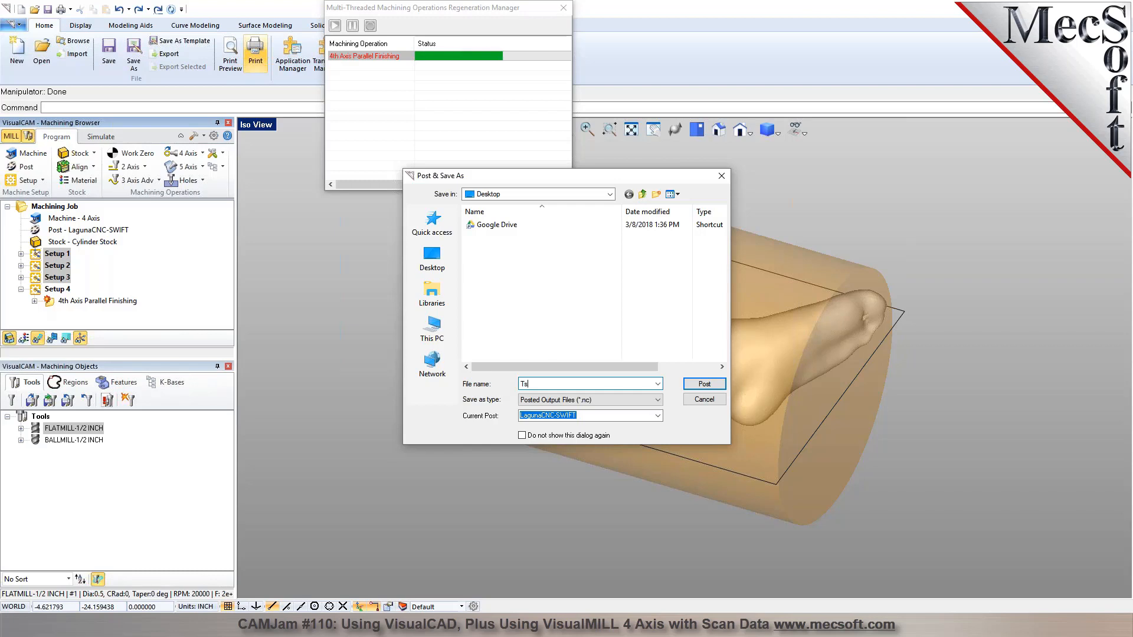
pyautogui.write('t1')
pyautogui.press('Return')
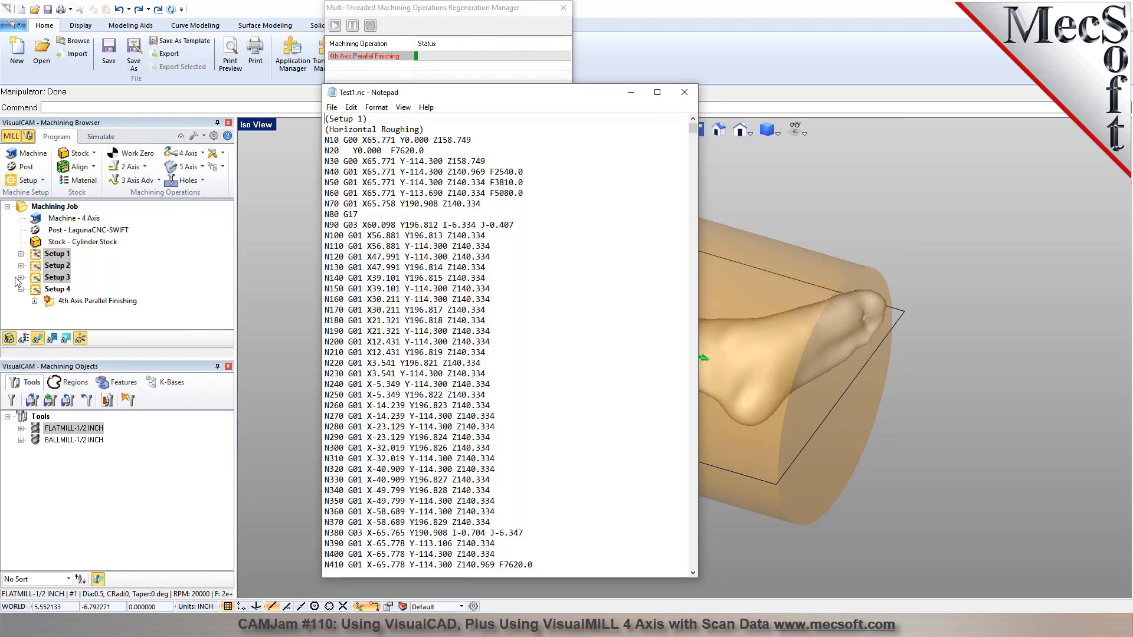
# Expand Setup 1 and look up the command for saving machining operations to a knowledge base.
pyautogui.click(21, 253)
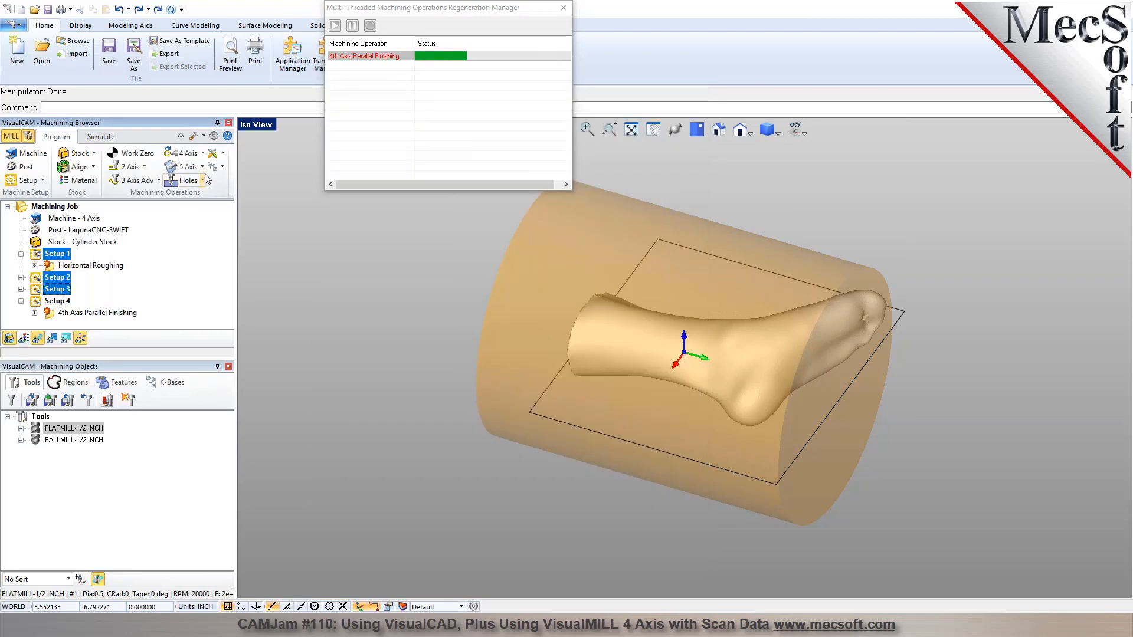
pyautogui.click(222, 167)
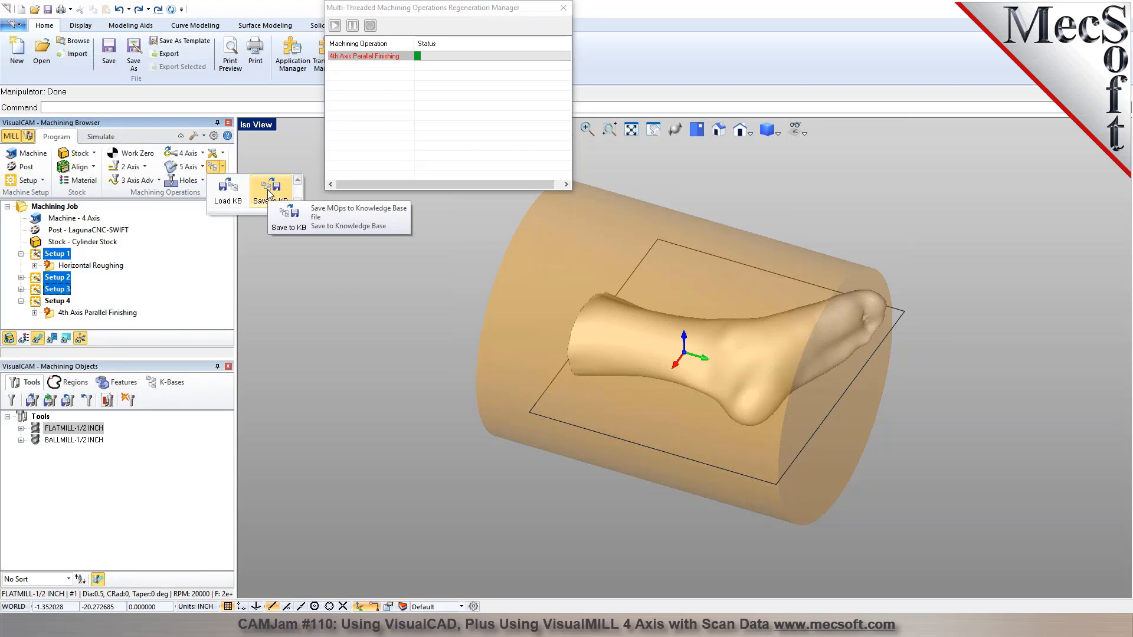
# Examine the roughing and finishing toolpaths of Setups 1, 2 and 3, ending on Setup 1's Horizontal Roughing.
pyautogui.click(88, 266)
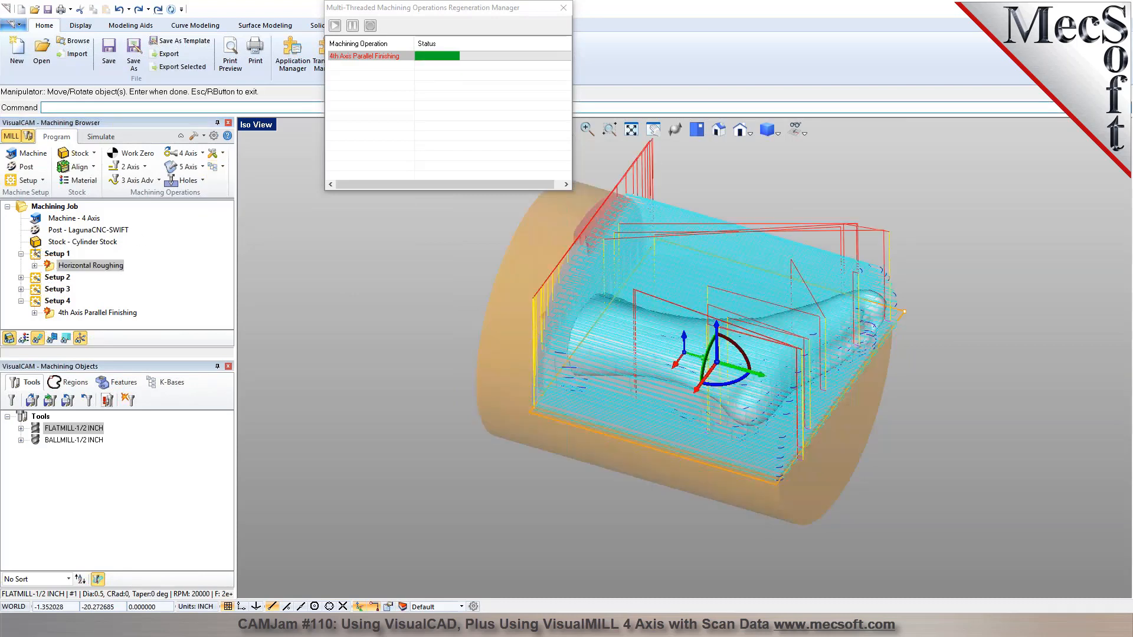
pyautogui.click(38, 278)
pyautogui.doubleClick(38, 280)
pyautogui.click(84, 289)
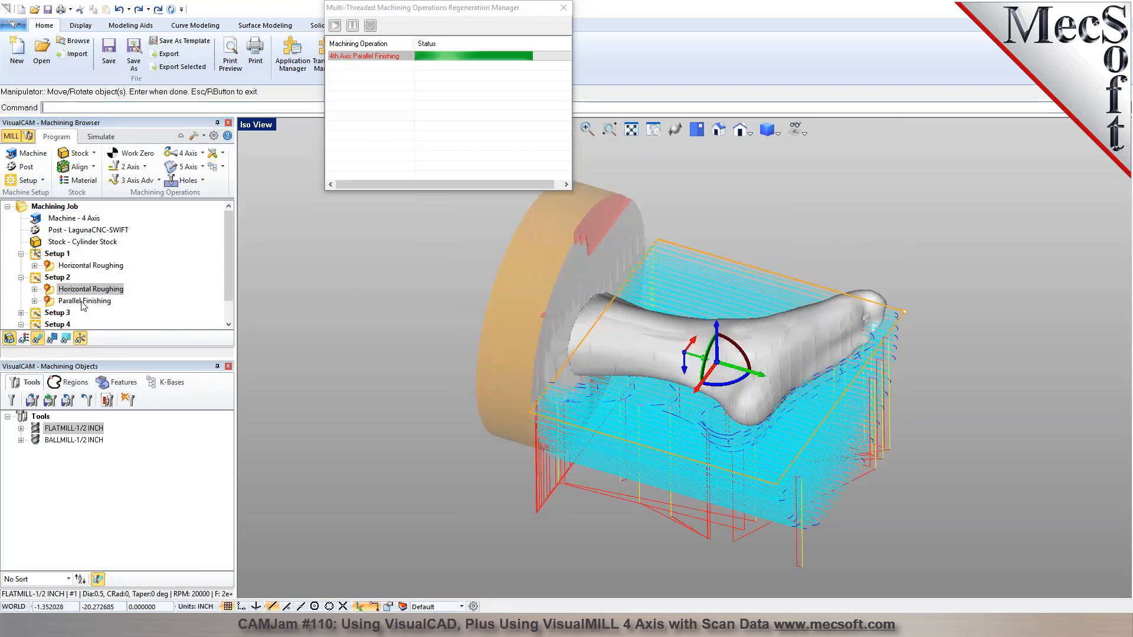
pyautogui.click(82, 301)
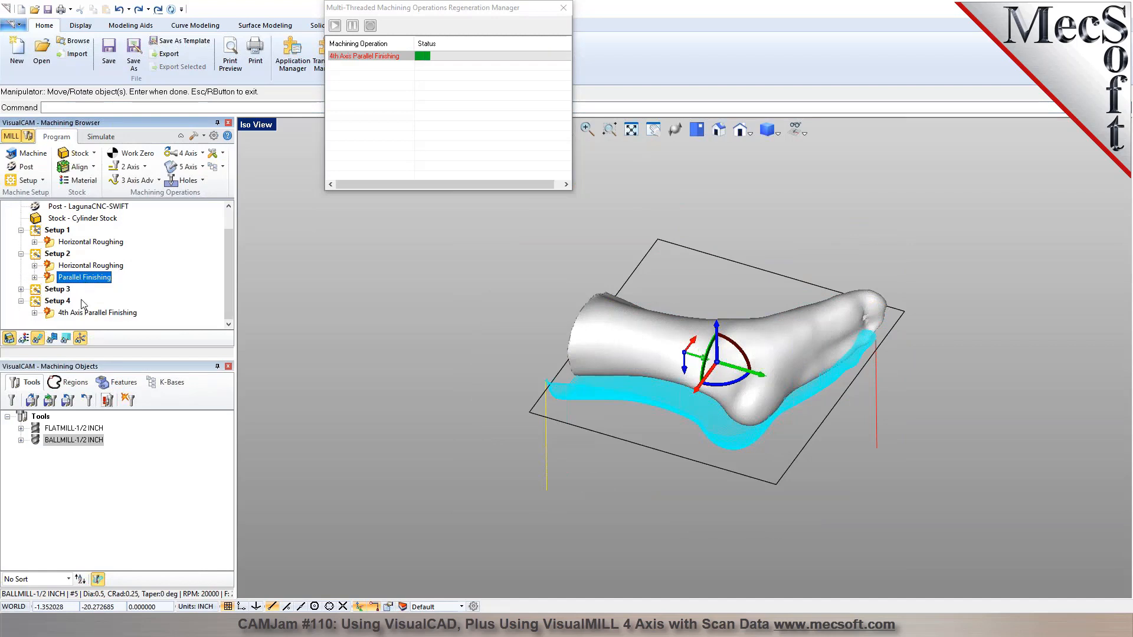
pyautogui.click(47, 290)
pyautogui.click(21, 289)
pyautogui.click(69, 302)
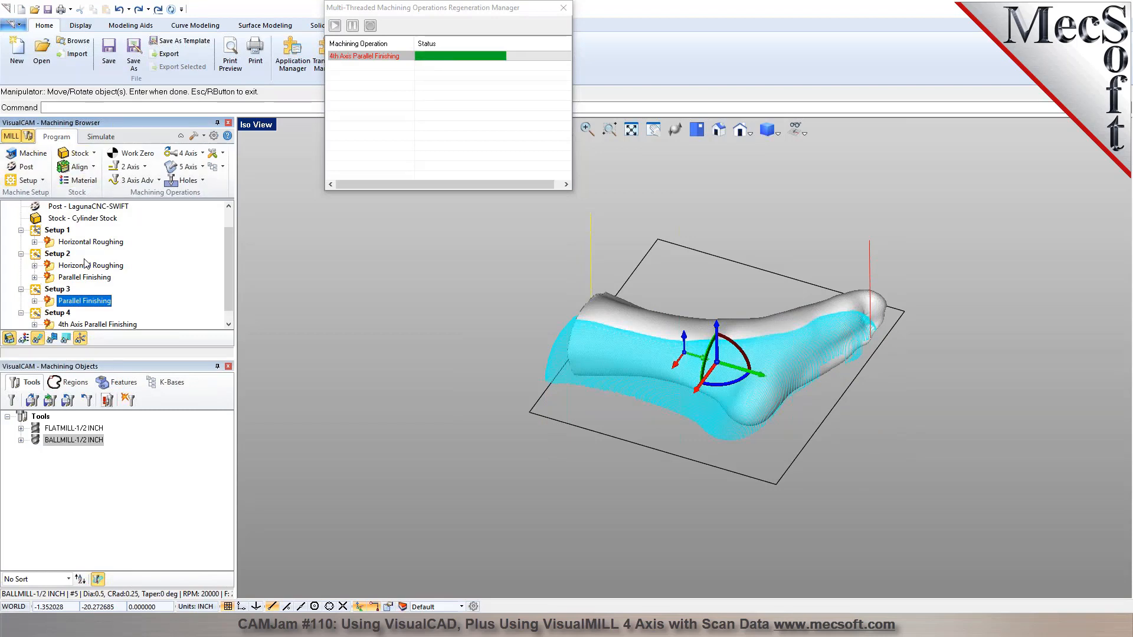
pyautogui.click(90, 242)
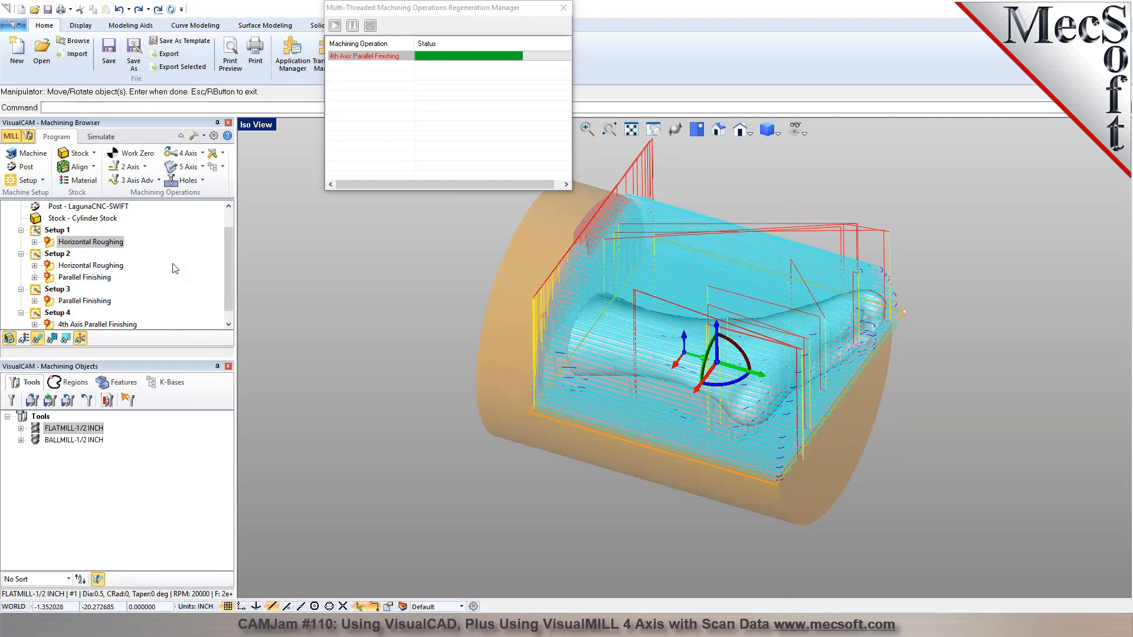
# View Setup 1's Horizontal Roughing toolpath from the top to check its coverage around the foot.
pyautogui.click(324, 349)
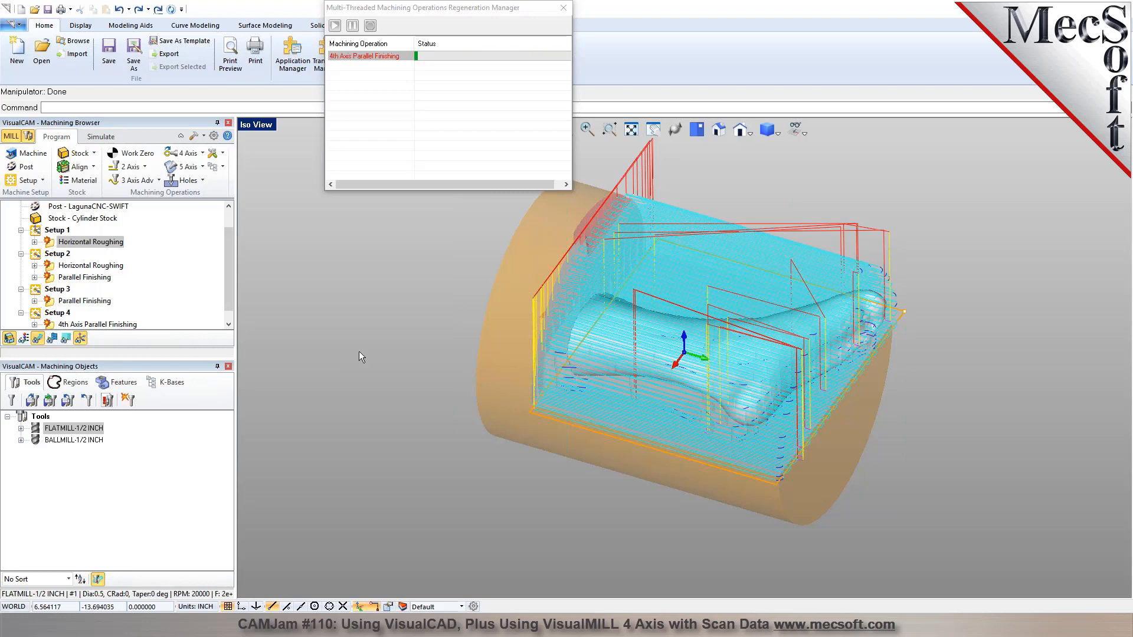
pyautogui.click(697, 130)
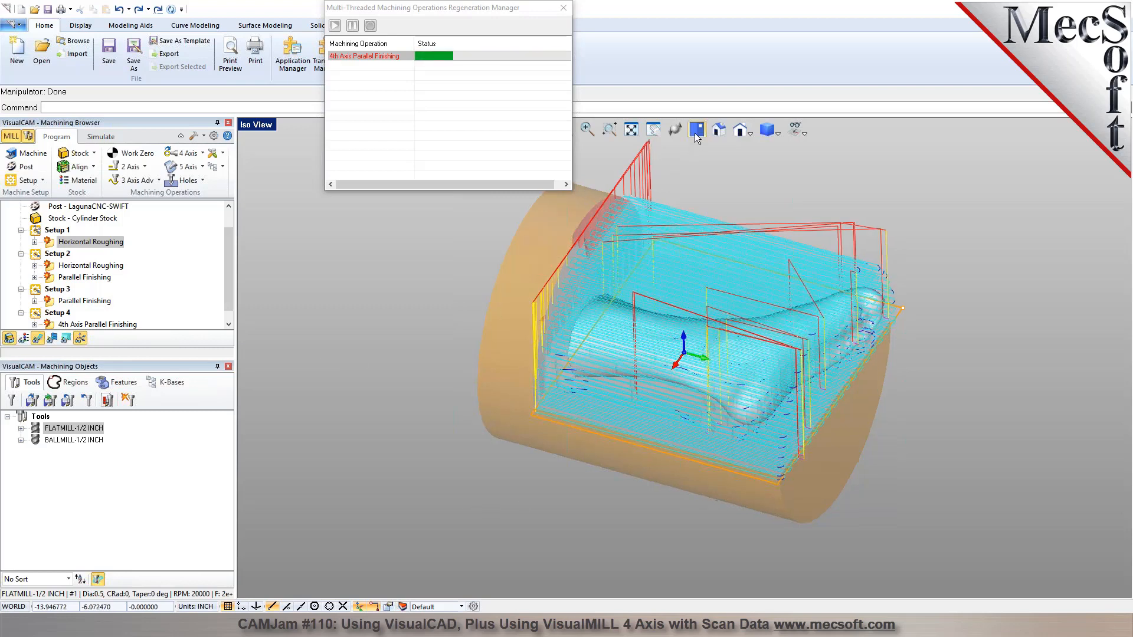
pyautogui.moveTo(703, 215); pyautogui.dragTo(835, 349, button='middle')
pyautogui.click(697, 129)
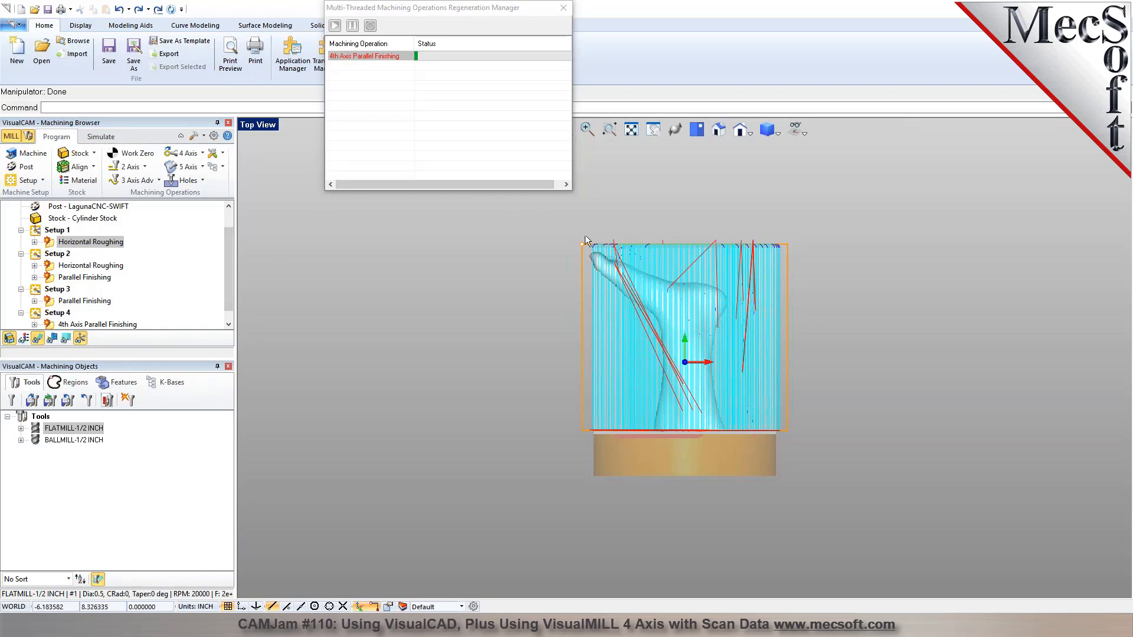
pyautogui.scroll(-1, 93, 308)
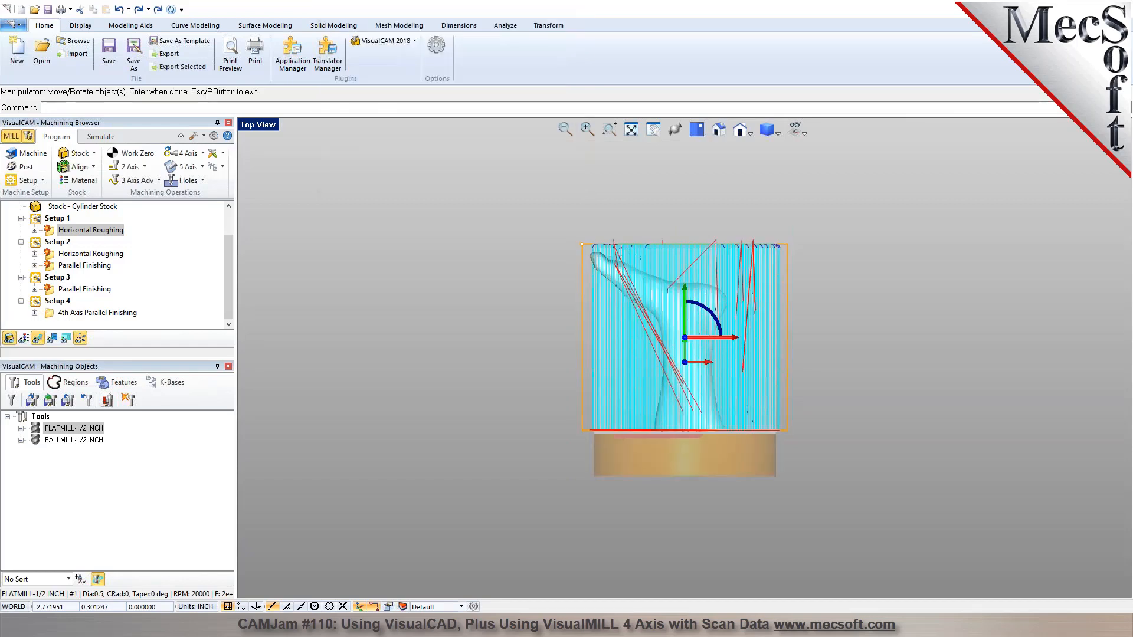
# Display Setup 4's 4th Axis Parallel Finishing toolpath and inspect it around the foot in an isometric view.
pyautogui.click(63, 315)
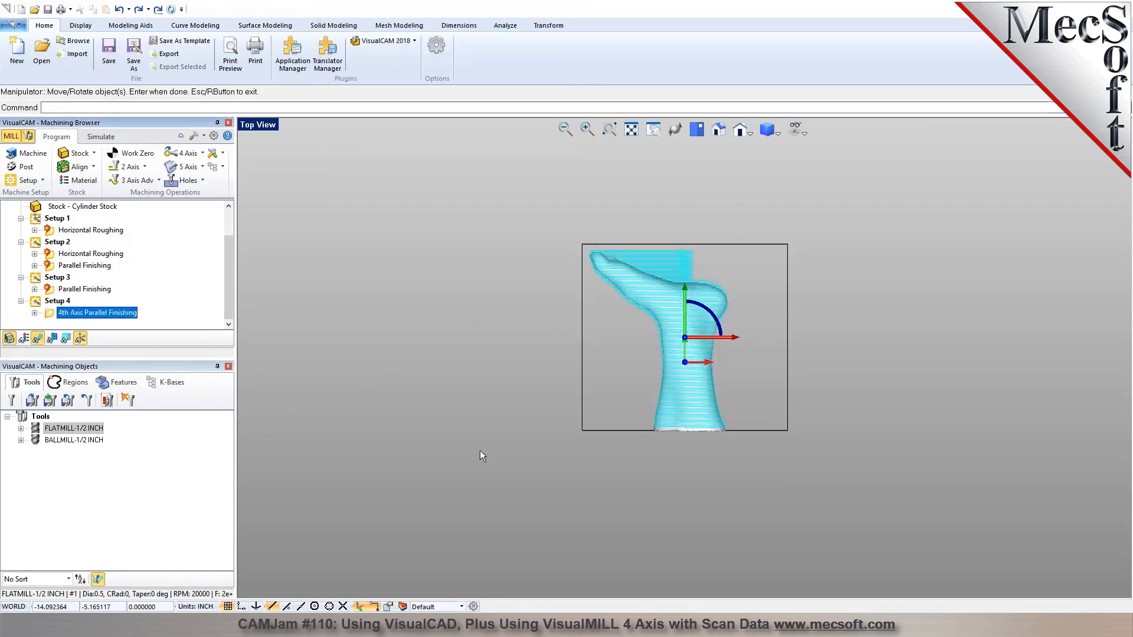
pyautogui.click(719, 130)
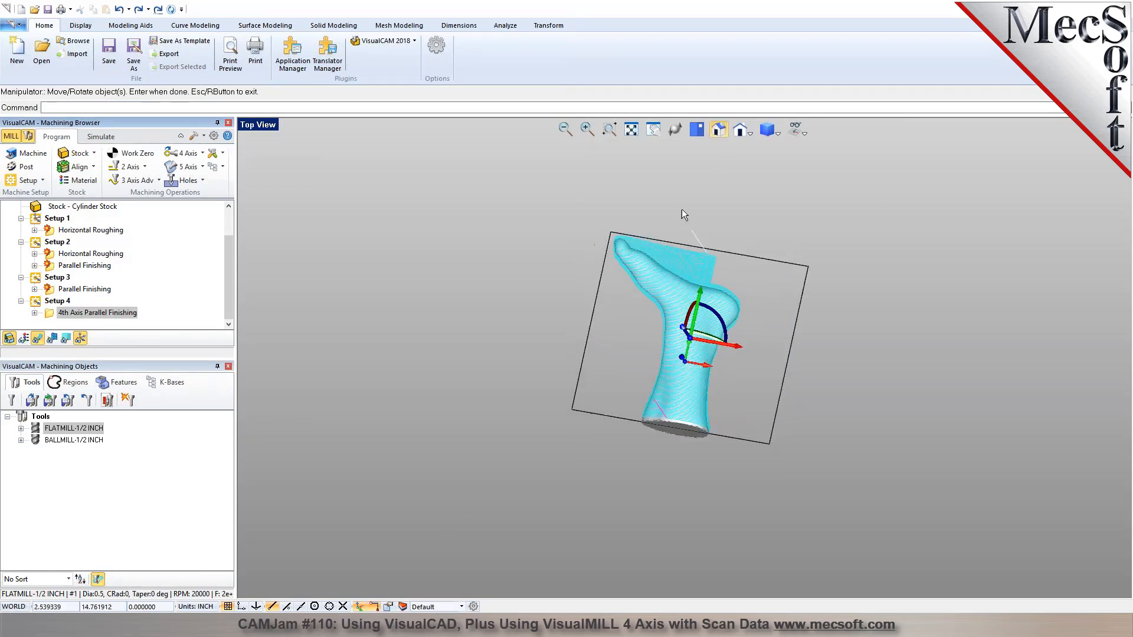
pyautogui.scroll(5, 661, 386)
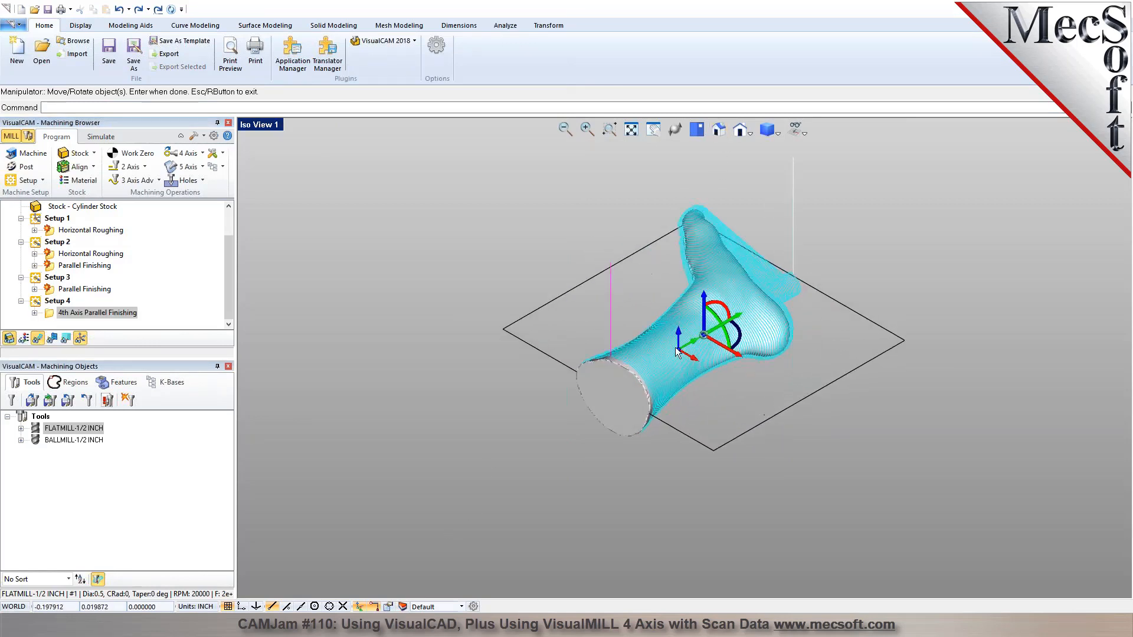
pyautogui.moveTo(661, 385); pyautogui.dragTo(519, 383, button='middle')
pyautogui.click(466, 388)
pyautogui.moveTo(413, 381); pyautogui.dragTo(394, 540, button='middle')
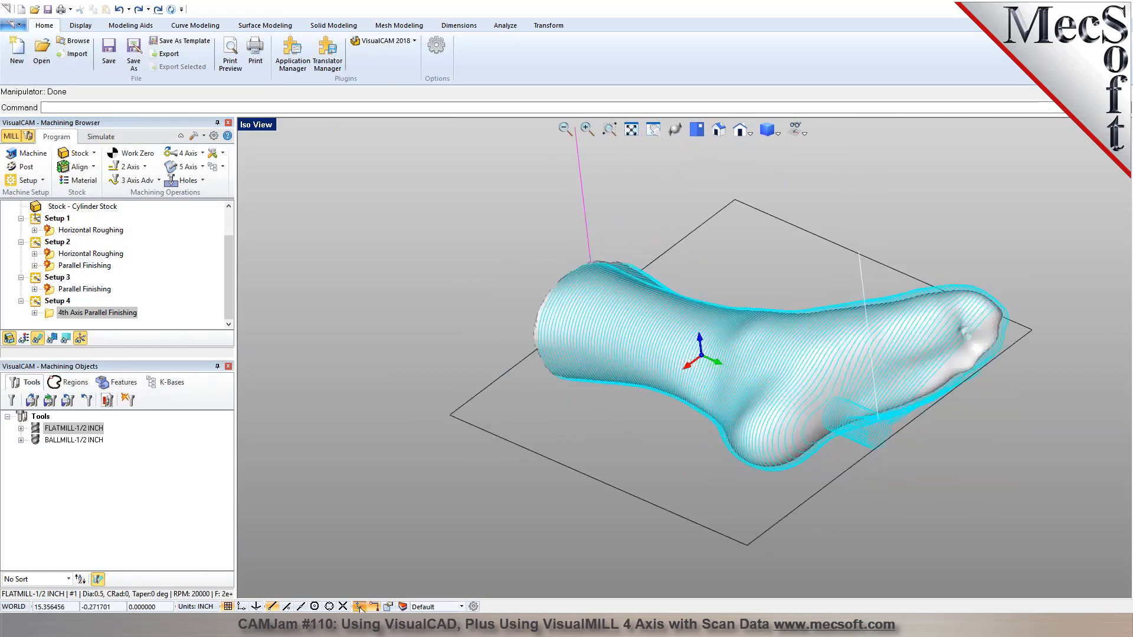
# Show the part model and play the 4th Axis Parallel Finishing simulation at a reduced speed.
pyautogui.click(101, 136)
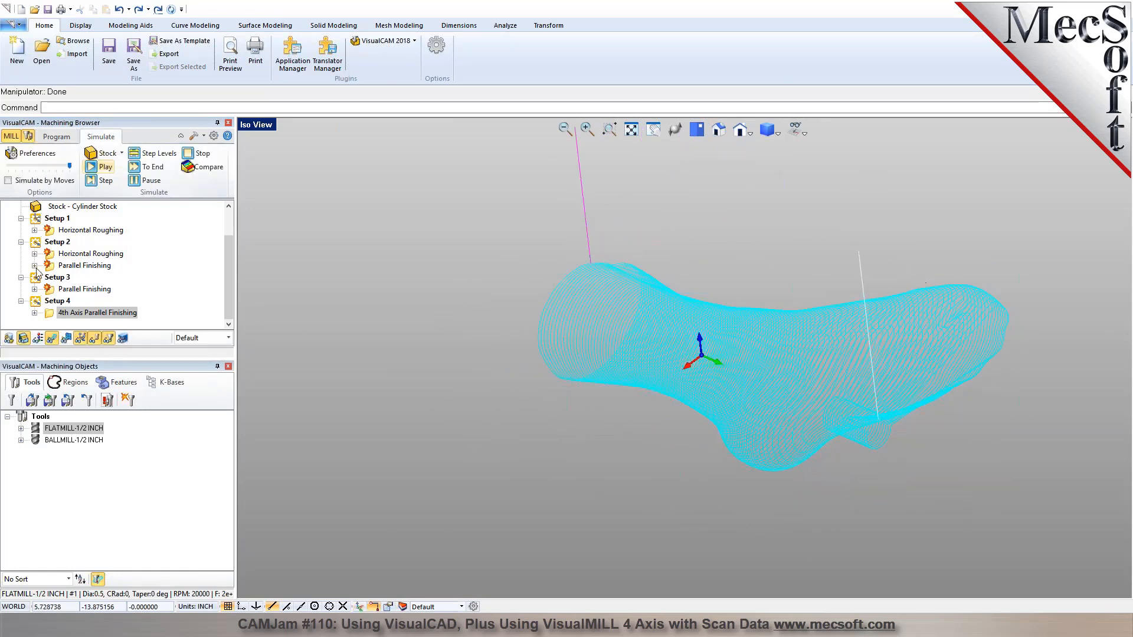
pyautogui.click(9, 337)
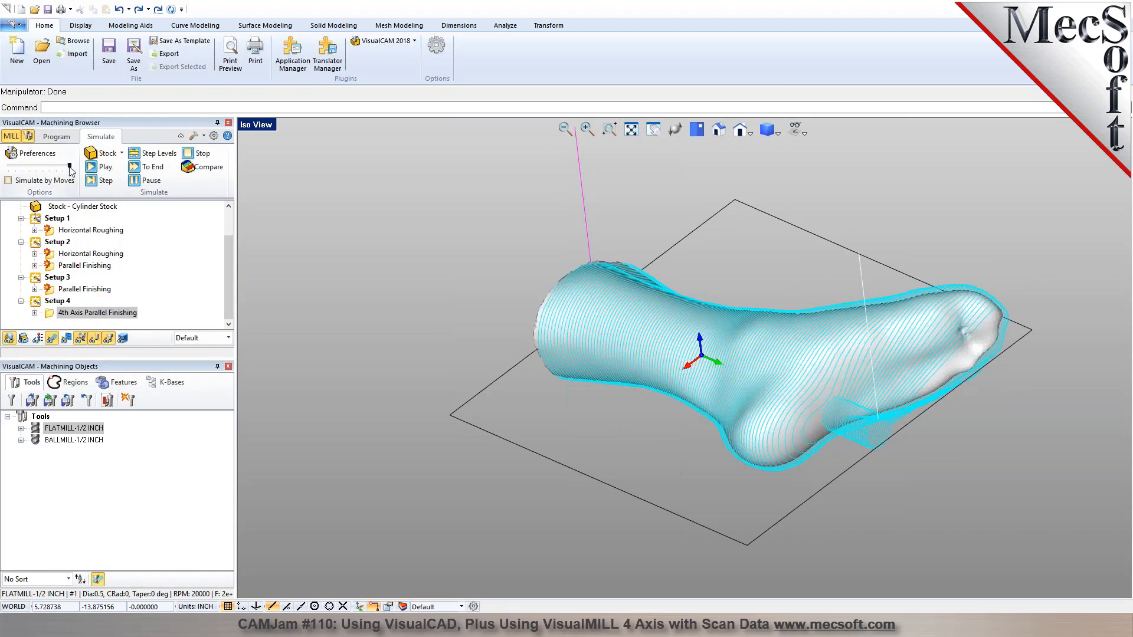
pyautogui.moveTo(70, 168); pyautogui.dragTo(36, 168)
pyautogui.click(91, 167)
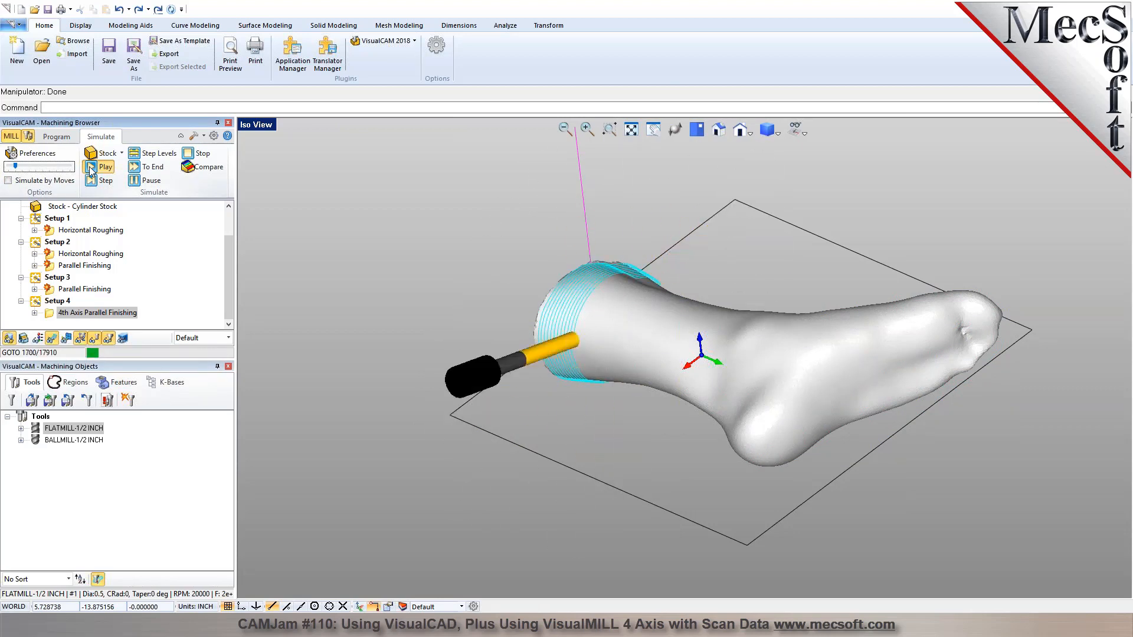
# Examine the helical tool motion around the leg, heel and toes from several angles while the simulation runs.
pyautogui.scroll(8, 608, 228)
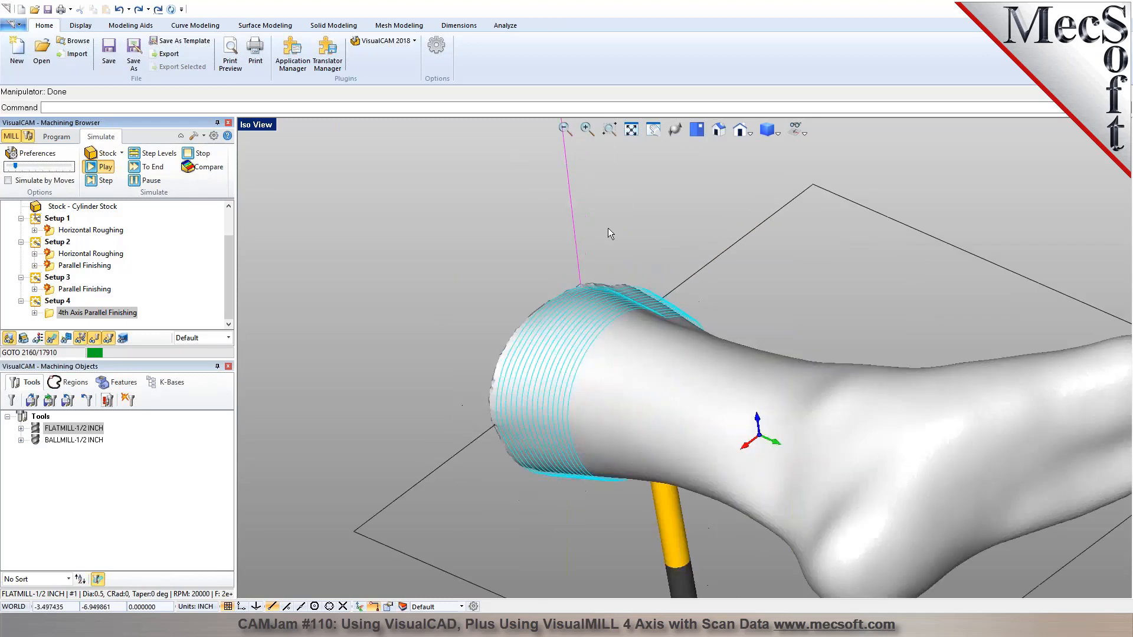
pyautogui.scroll(-4, 584, 235)
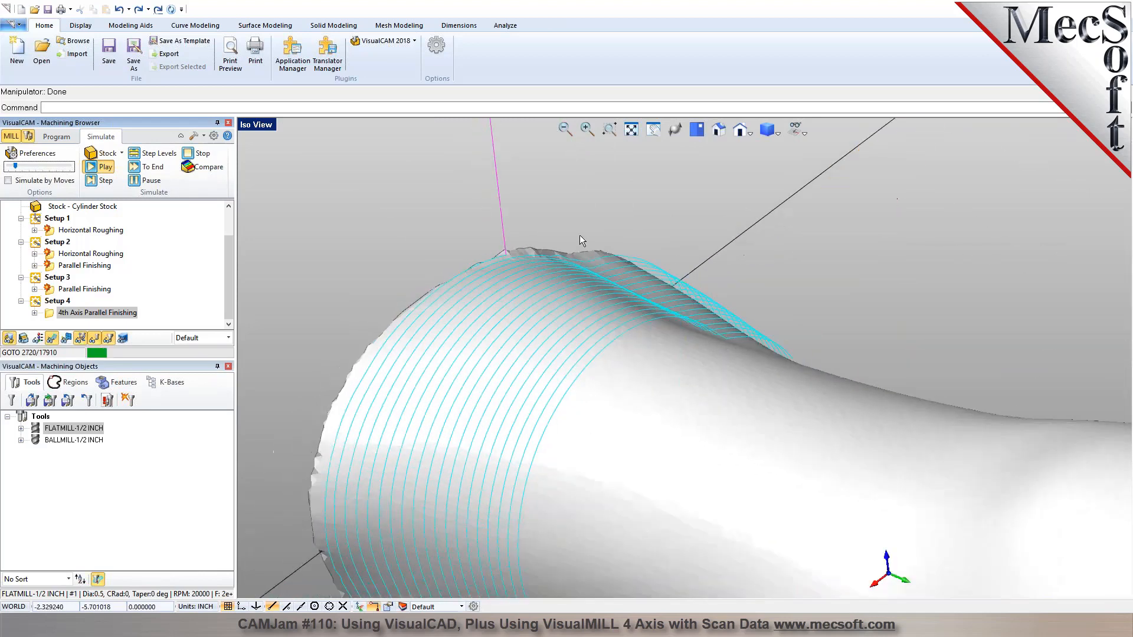
pyautogui.scroll(-4, 578, 236)
pyautogui.moveTo(648, 317); pyautogui.dragTo(863, 344, button='middle')
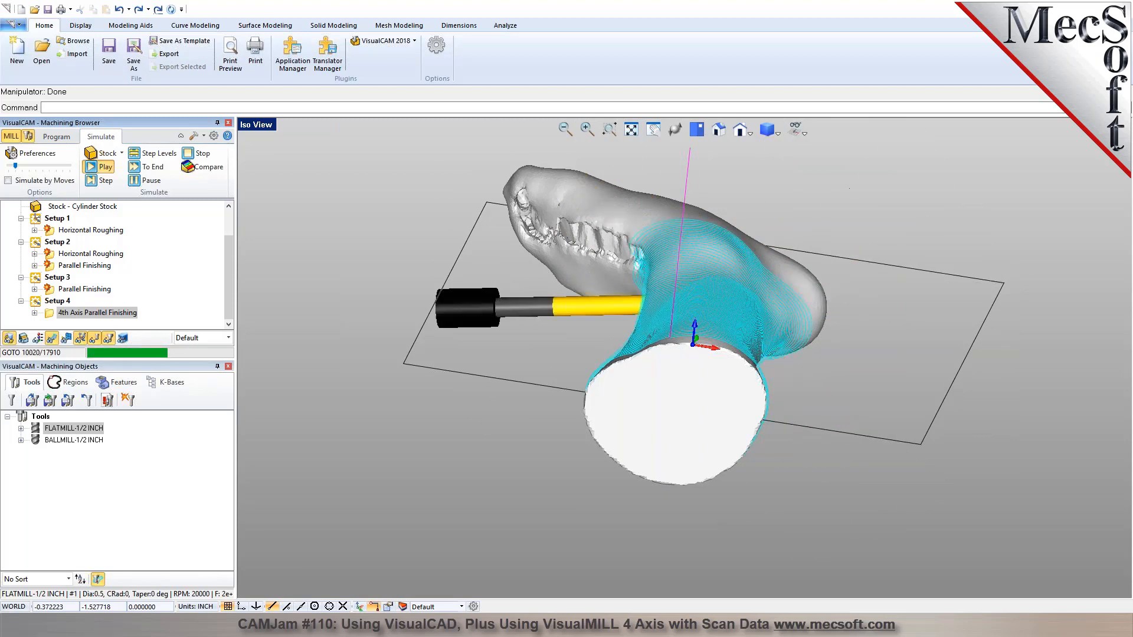
pyautogui.moveTo(944, 361); pyautogui.dragTo(702, 360, button='middle')
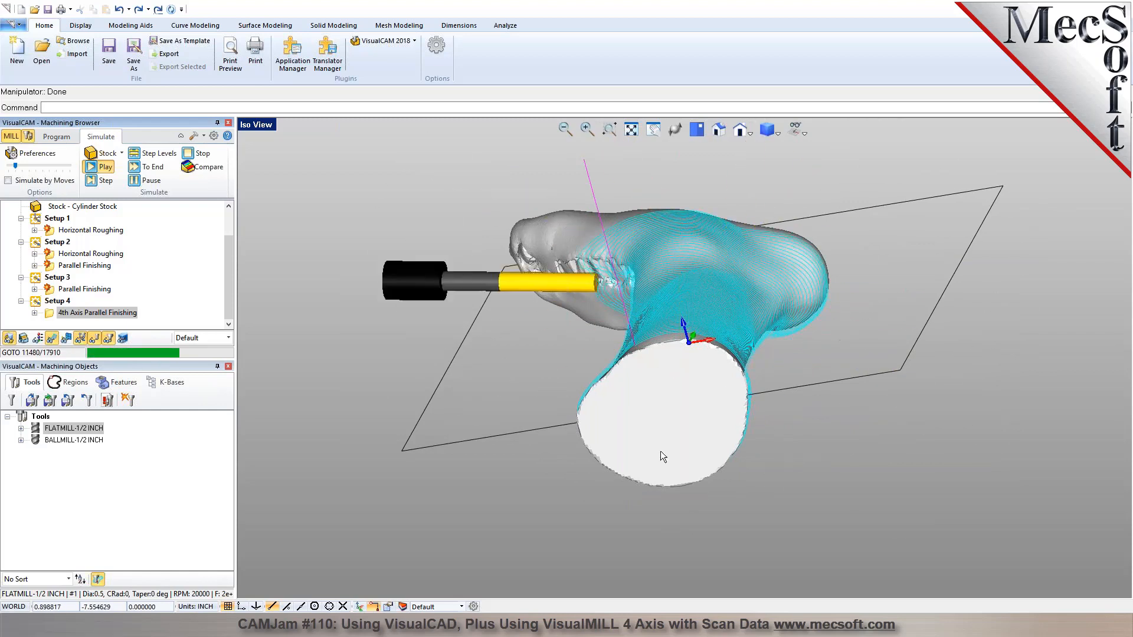
pyautogui.moveTo(697, 405); pyautogui.dragTo(767, 394, button='middle')
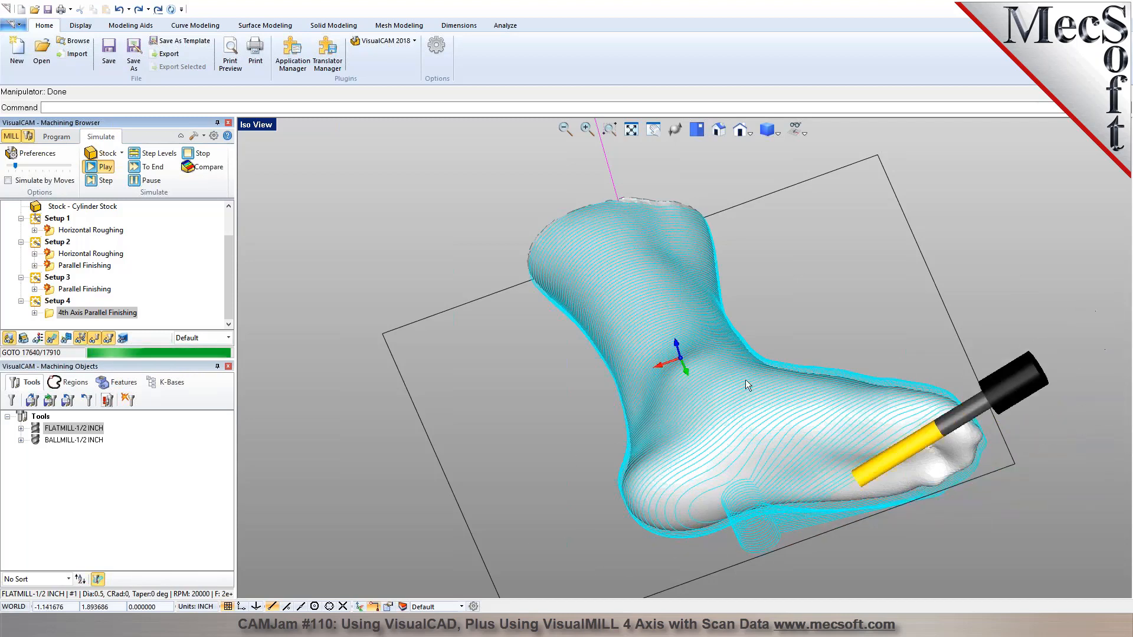
pyautogui.moveTo(821, 431); pyautogui.dragTo(614, 322, button='middle')
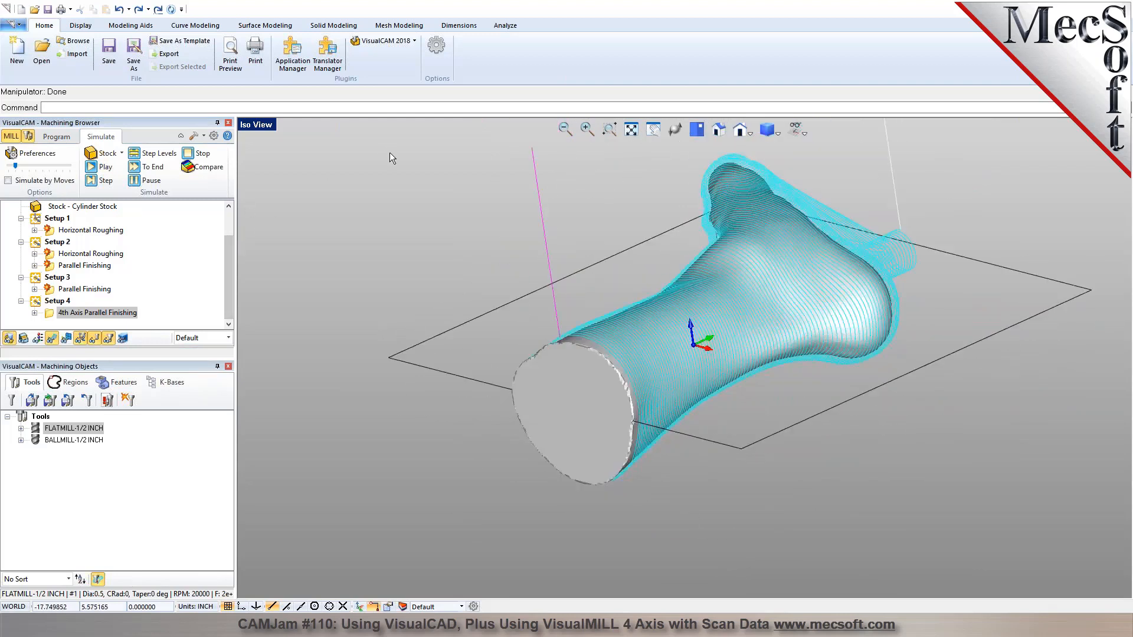
# Open the VisualCAD part file 33.vcp without saving the current part.
pyautogui.click(41, 53)
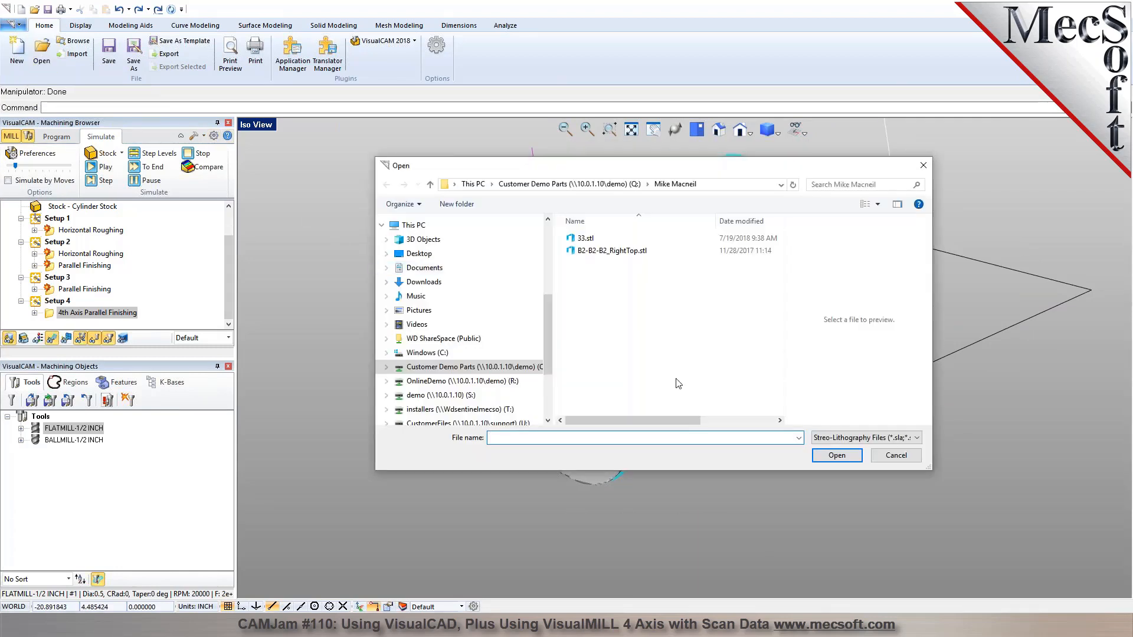
pyautogui.click(865, 437)
pyautogui.click(850, 227)
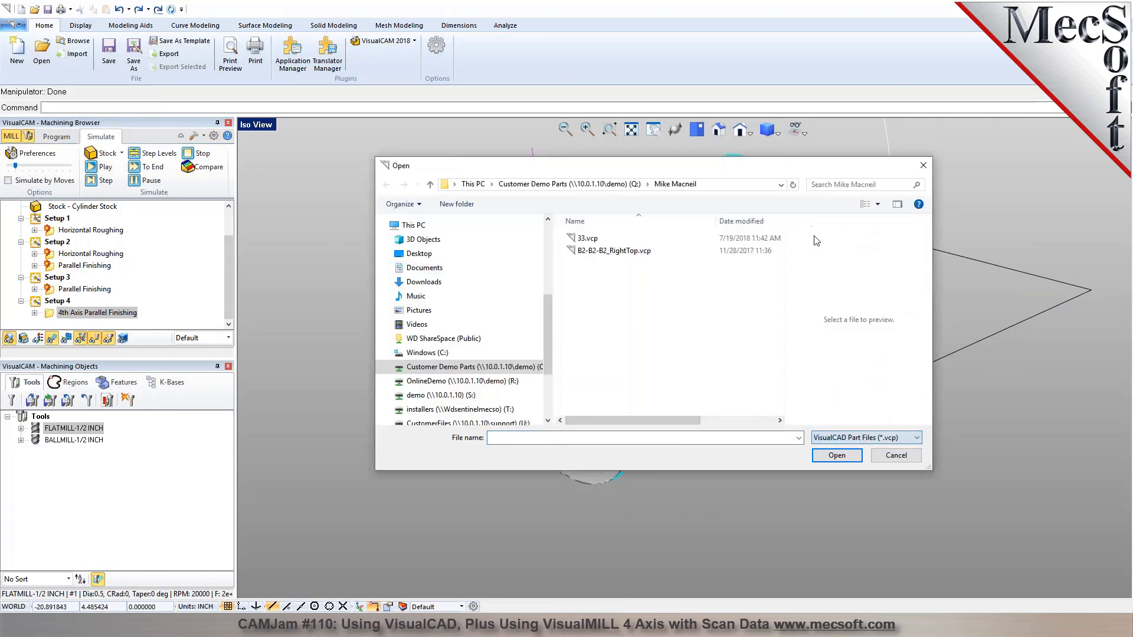
pyautogui.click(627, 251)
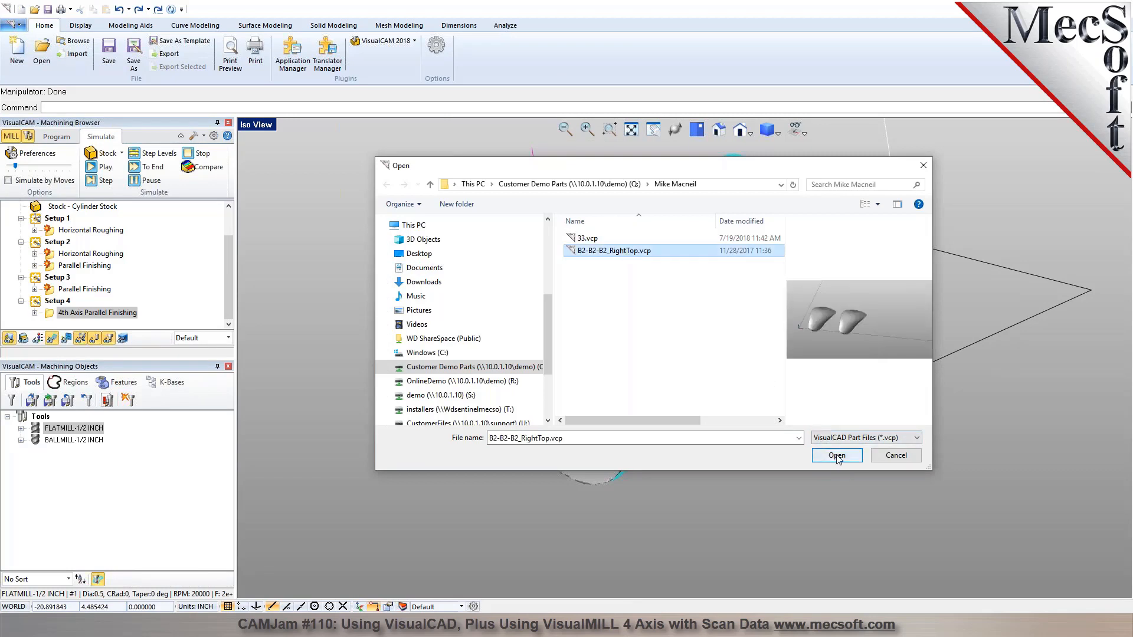
pyautogui.click(588, 238)
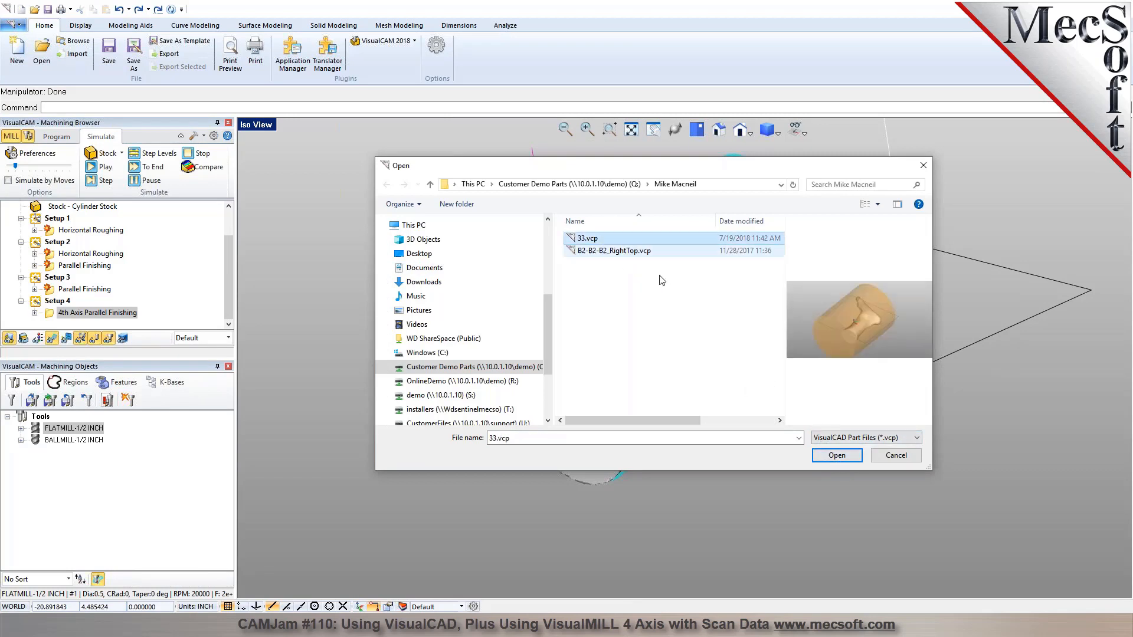
pyautogui.click(841, 455)
pyautogui.click(609, 339)
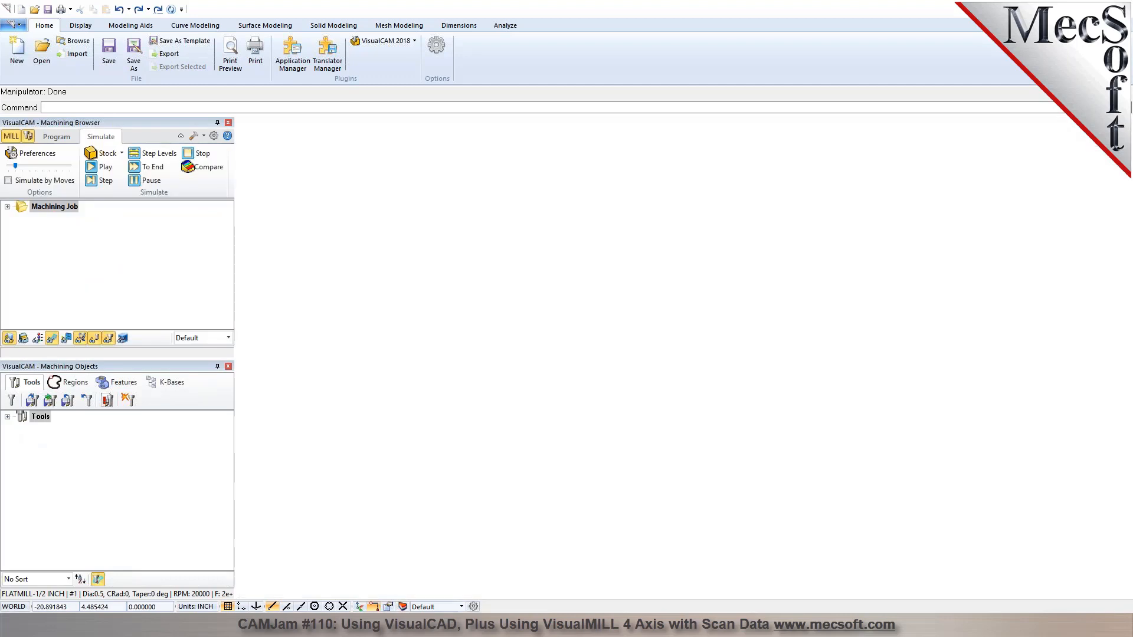
# Save the programmed machining operations to the knowledge base file 33.vkb.
pyautogui.click(57, 136)
pyautogui.click(222, 167)
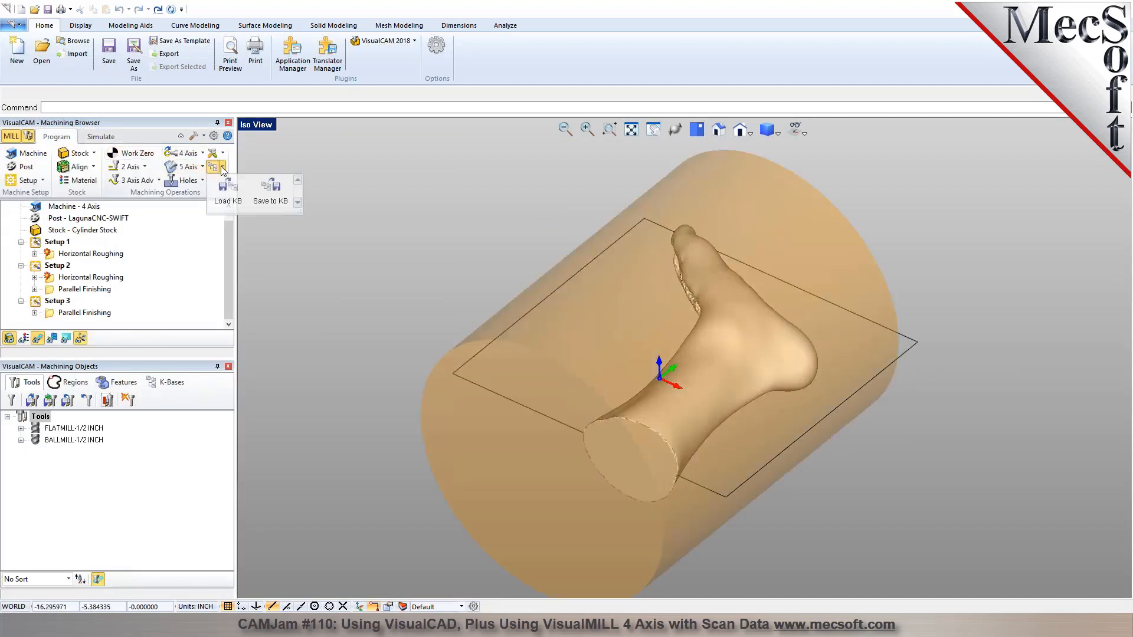
pyautogui.click(275, 203)
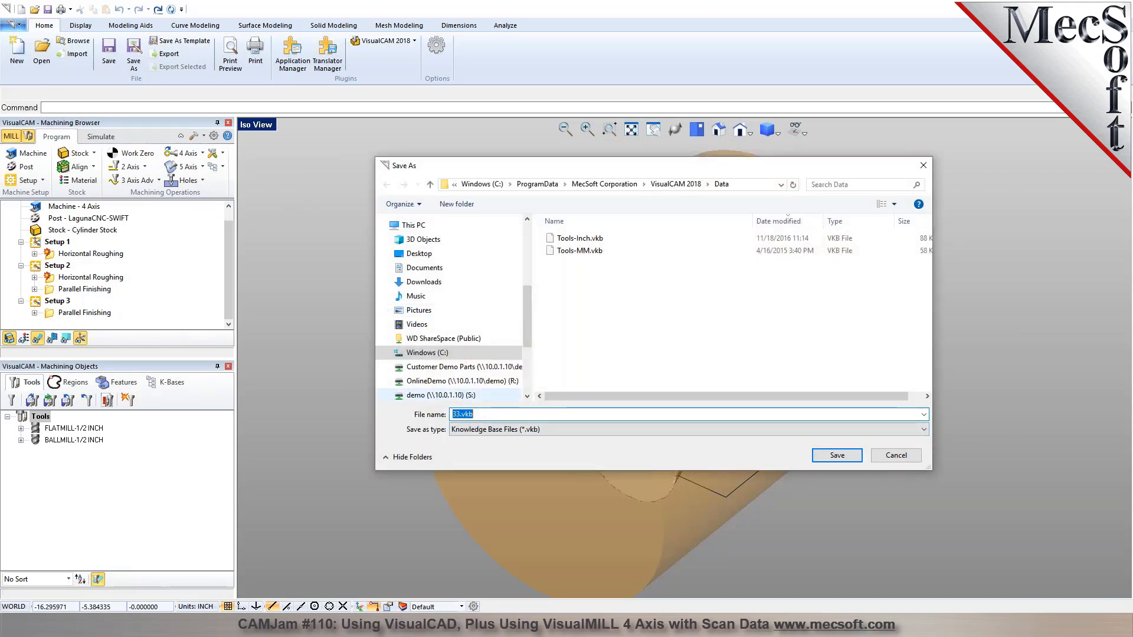
pyautogui.scroll(4, 523, 260)
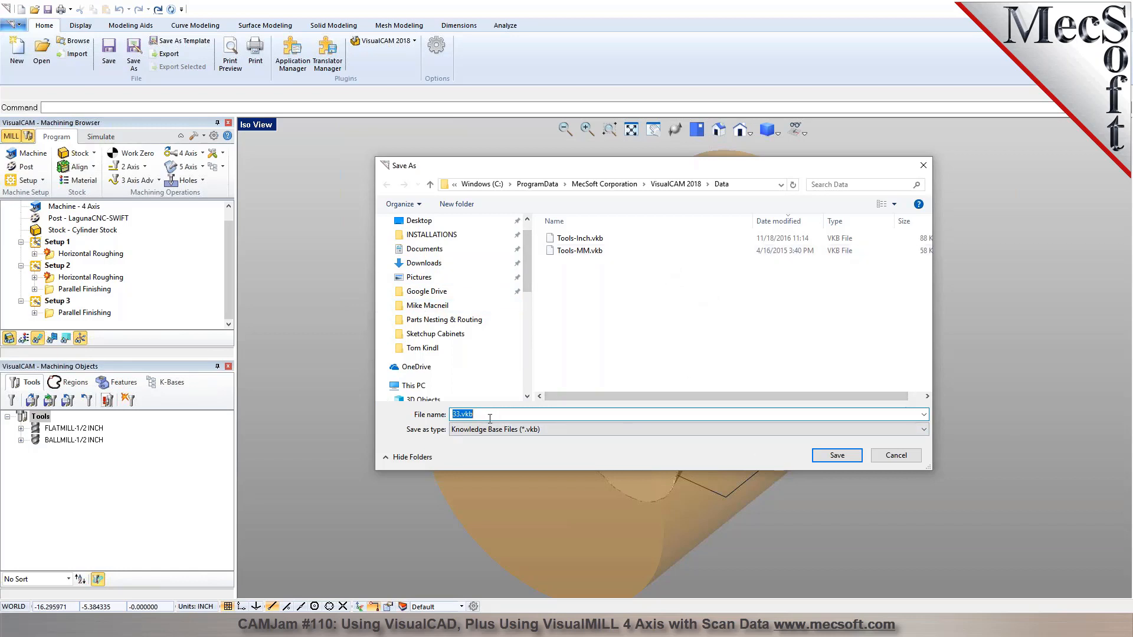
pyautogui.click(842, 457)
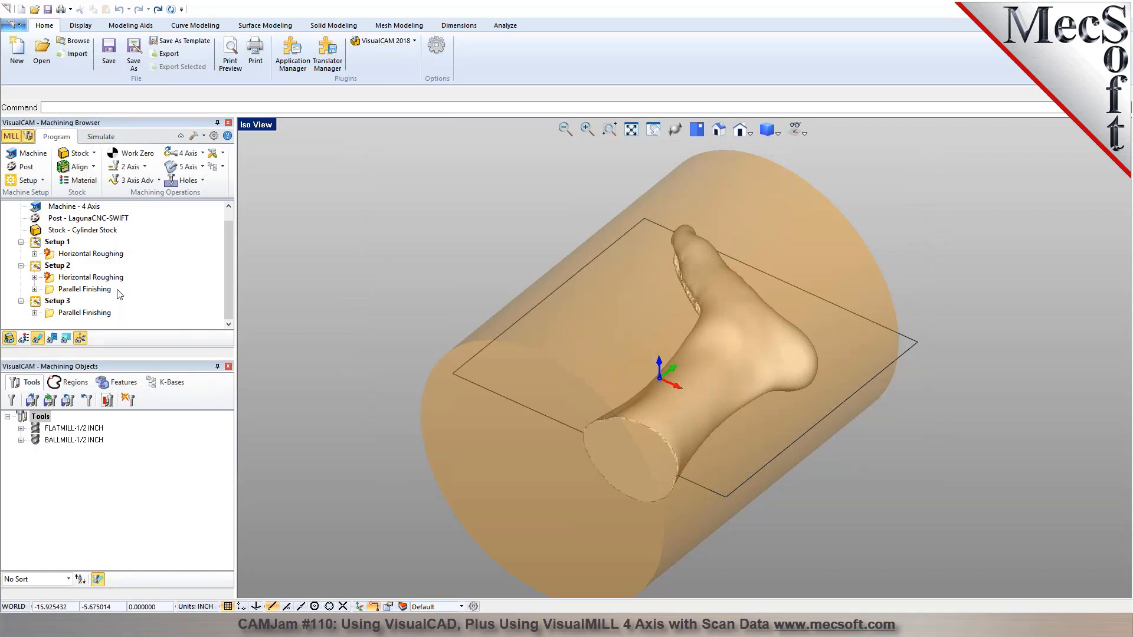
# Start a new part containing the original upright scanned foot mesh.
pyautogui.click(15, 62)
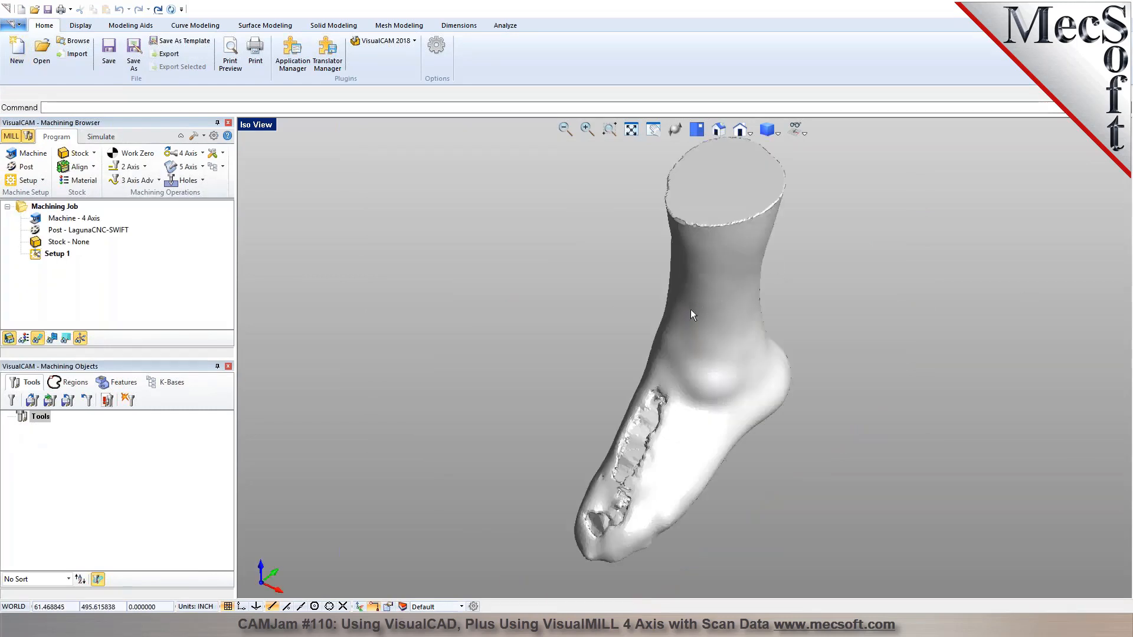
pyautogui.scroll(-1, 568, 310)
pyautogui.moveTo(671, 375); pyautogui.dragTo(678, 353, button='middle')
pyautogui.scroll(-2, 666, 329)
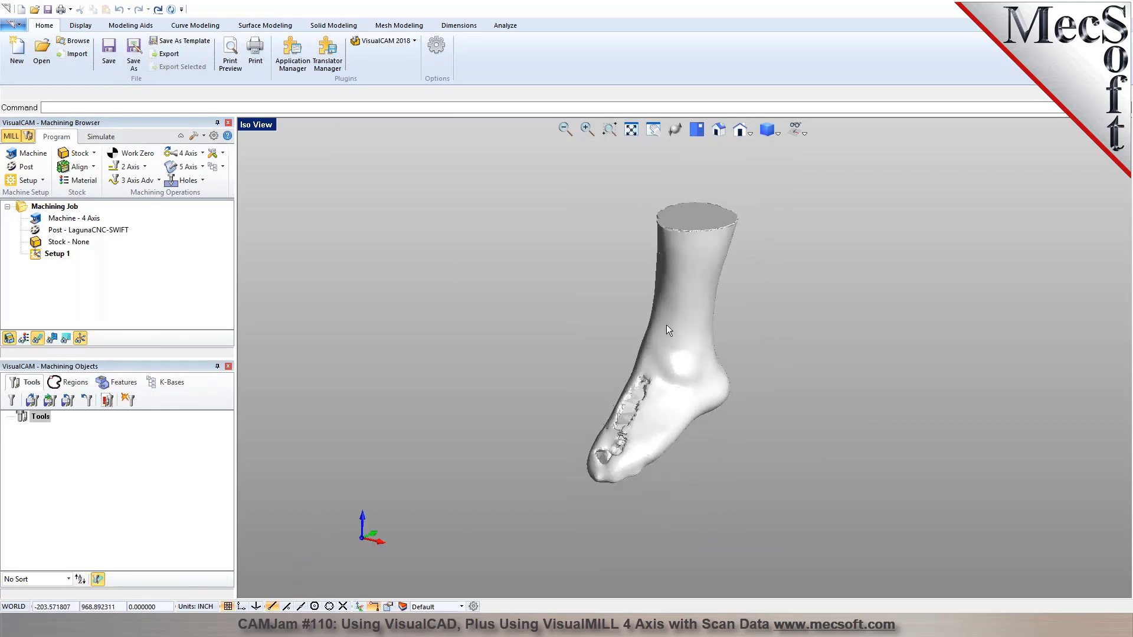
# Rotate the foot mesh 90° about the Y axis so the leg lies horizontally along X.
pyautogui.click(684, 351)
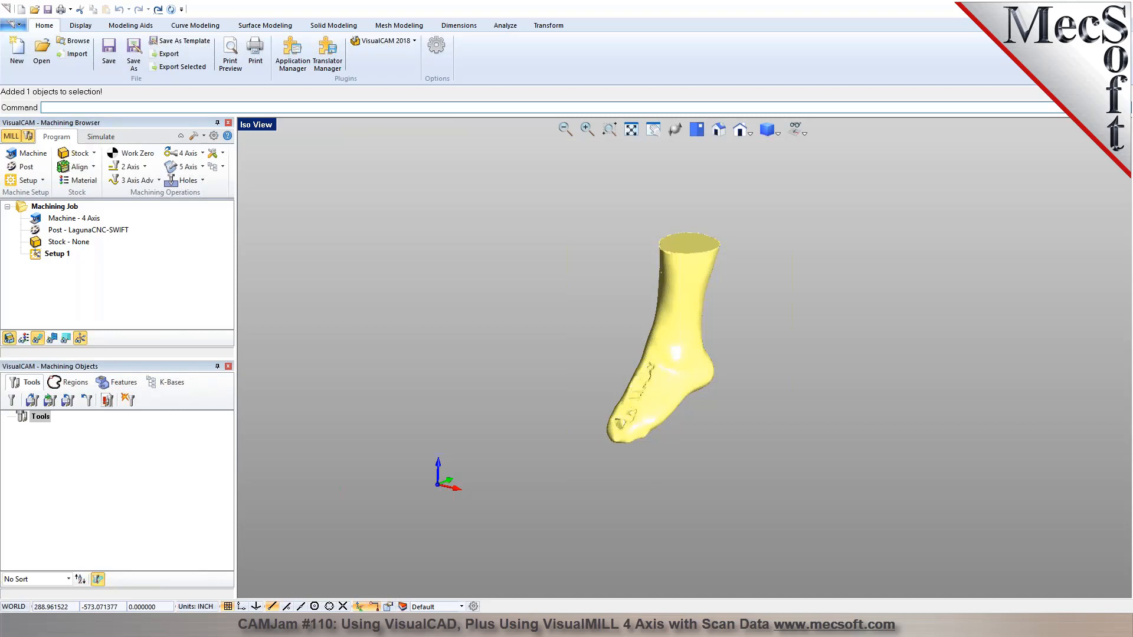
pyautogui.click(360, 607)
pyautogui.moveTo(713, 370); pyautogui.dragTo(691, 333, button='middle')
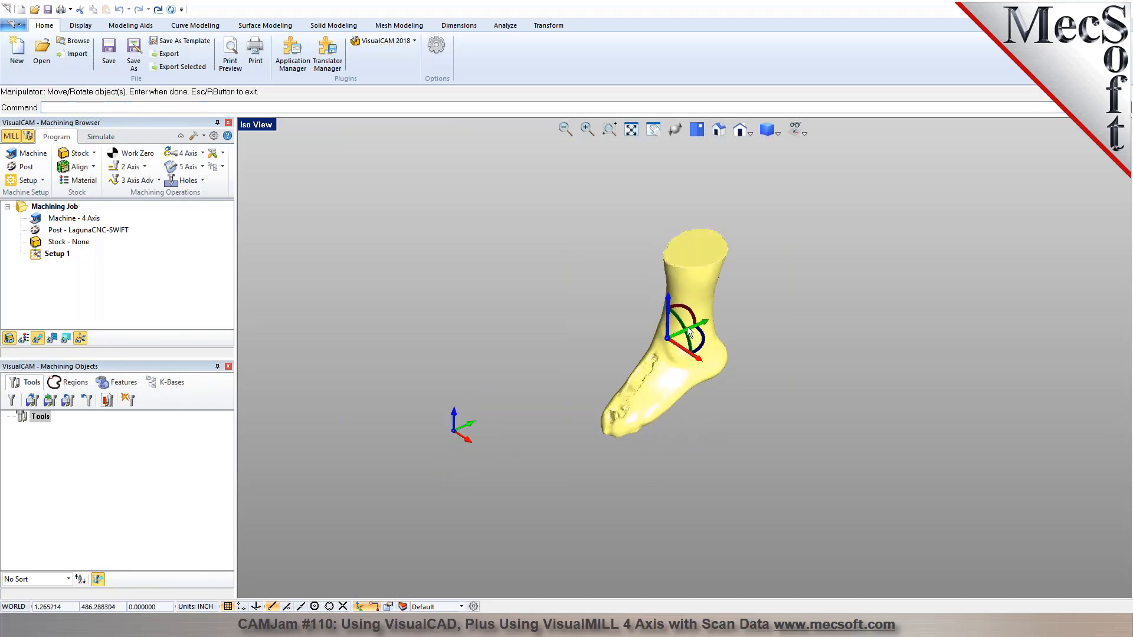
pyautogui.write('90')
pyautogui.press('Return')
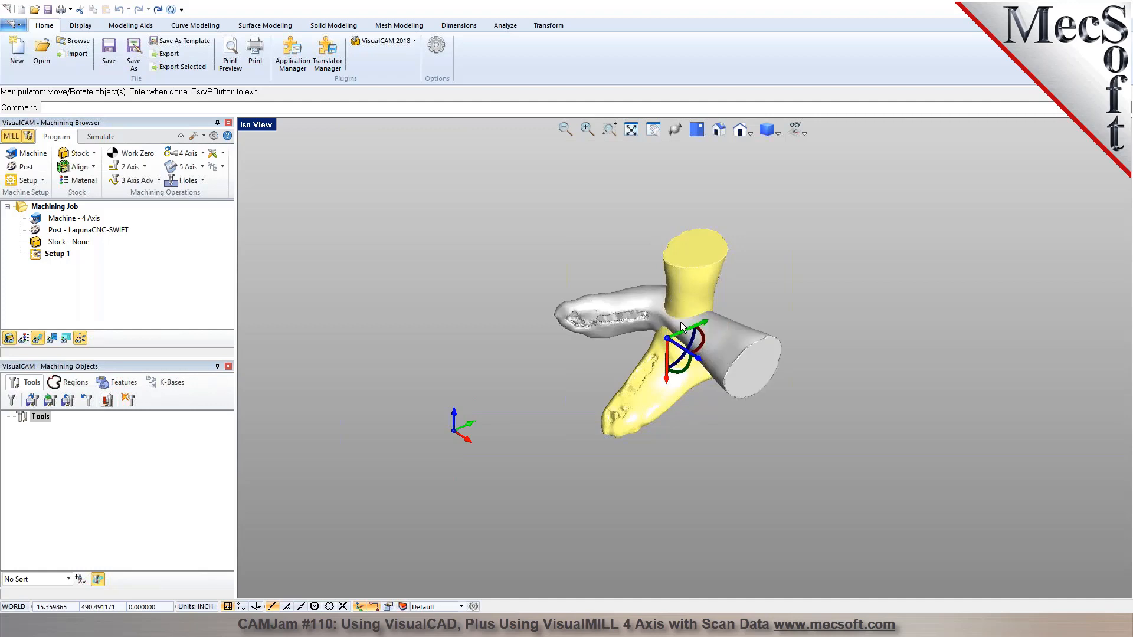
pyautogui.rightClick(828, 321)
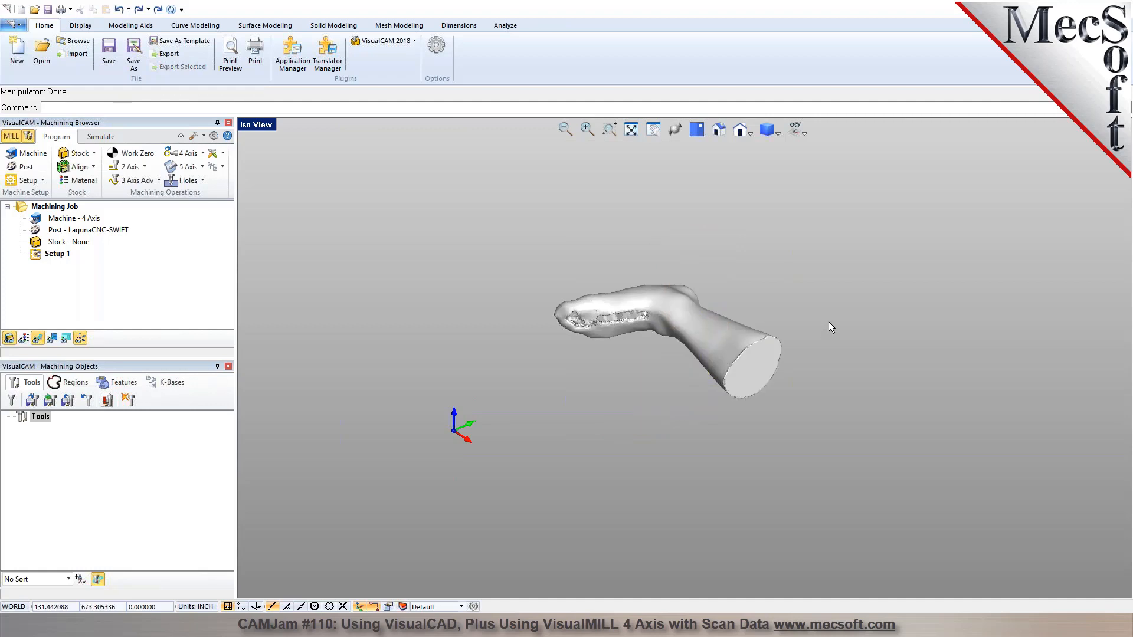
# Rotate the foot mesh 90° about the vertical axis so the leg lies along Y.
pyautogui.click(727, 346)
pyautogui.click(702, 346)
pyautogui.write('9')
pyautogui.press('Return')
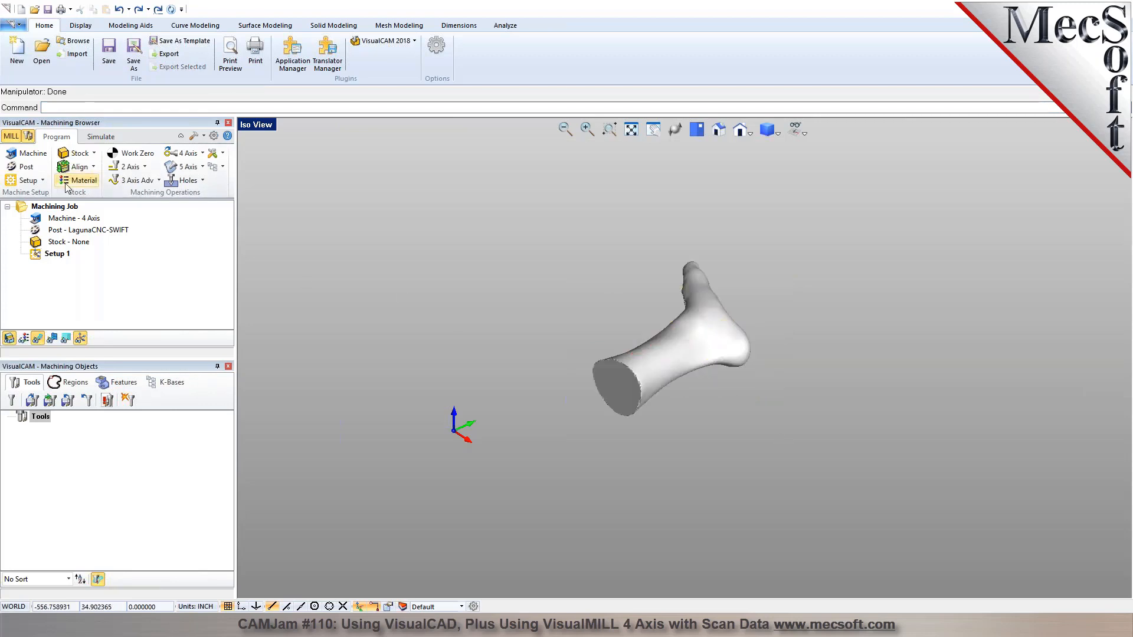
# Locate the world coordinate system on the part box with the zero face at Mid Z and the position at Center.
pyautogui.click(130, 153)
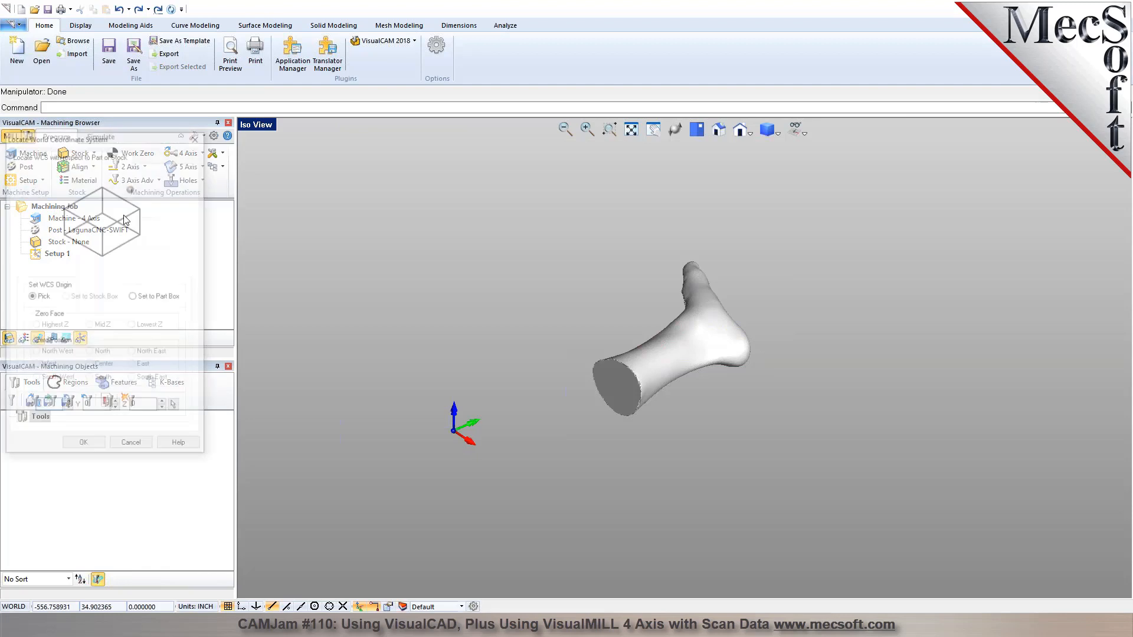
pyautogui.click(142, 297)
pyautogui.click(103, 327)
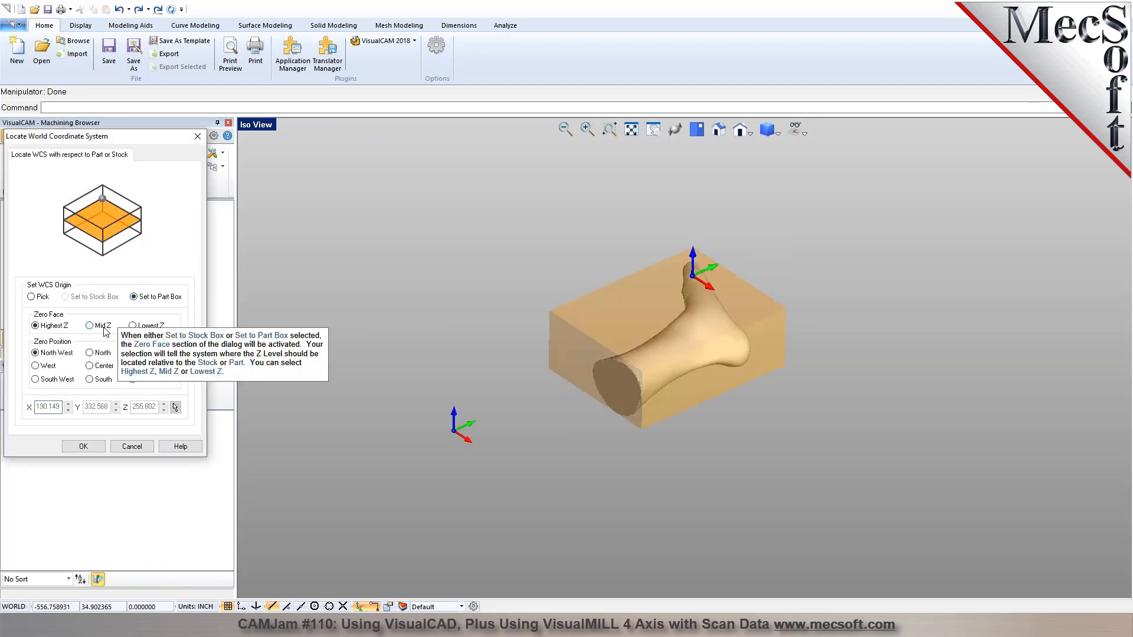
pyautogui.click(105, 367)
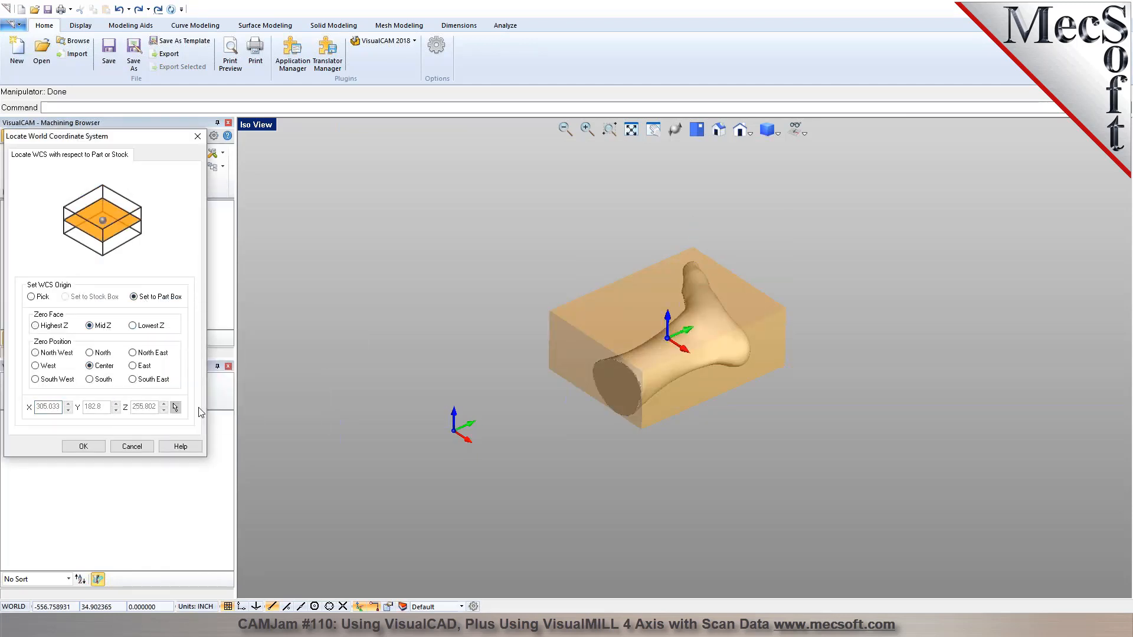
pyautogui.click(83, 446)
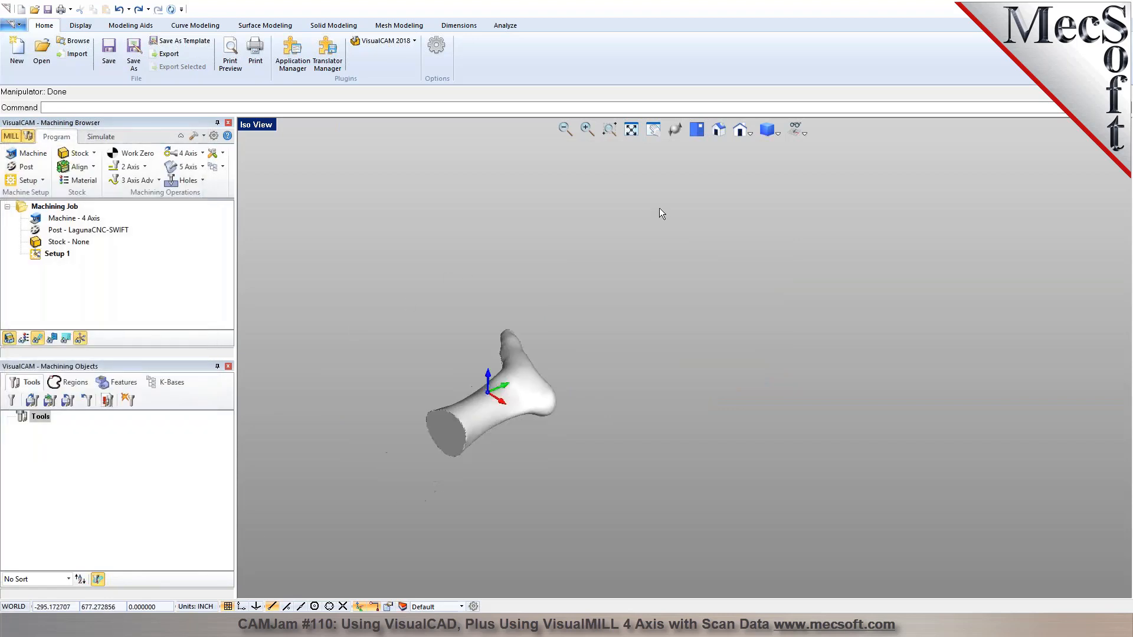
# Create a cylindrical stock along the Y axis with radius 6 and length 15.
pyautogui.click(92, 167)
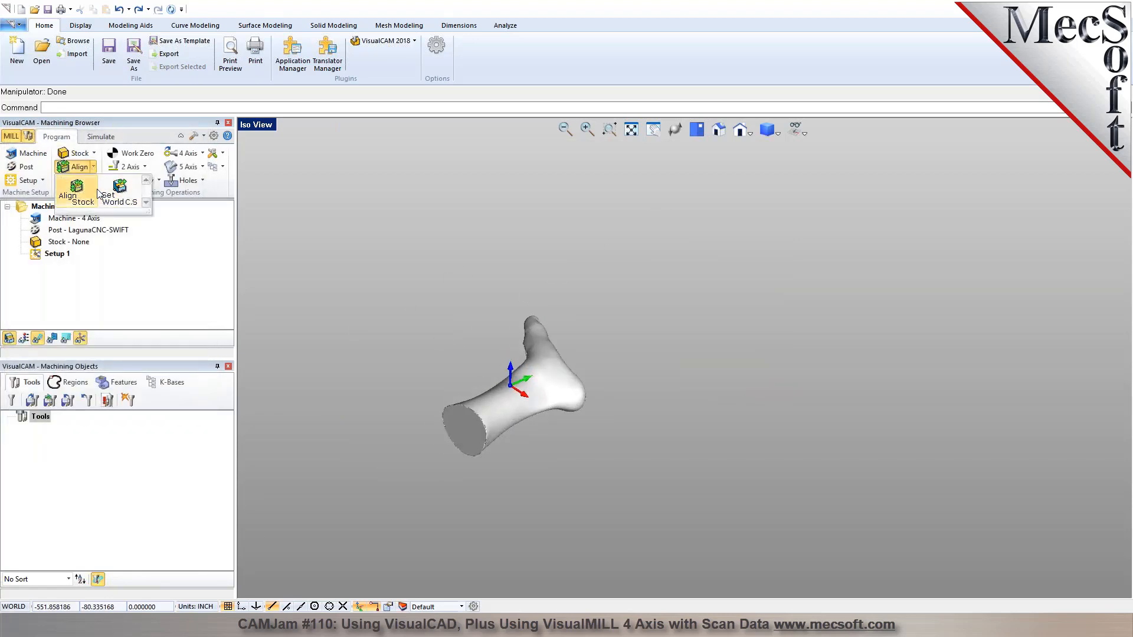
pyautogui.click(93, 154)
pyautogui.click(115, 209)
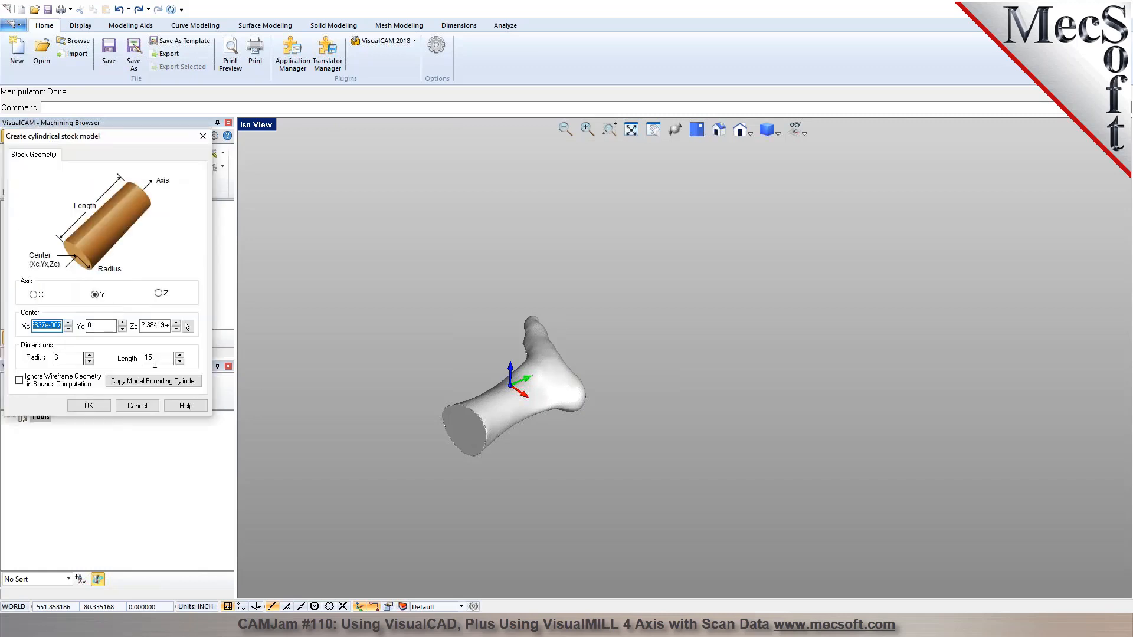
pyautogui.click(97, 409)
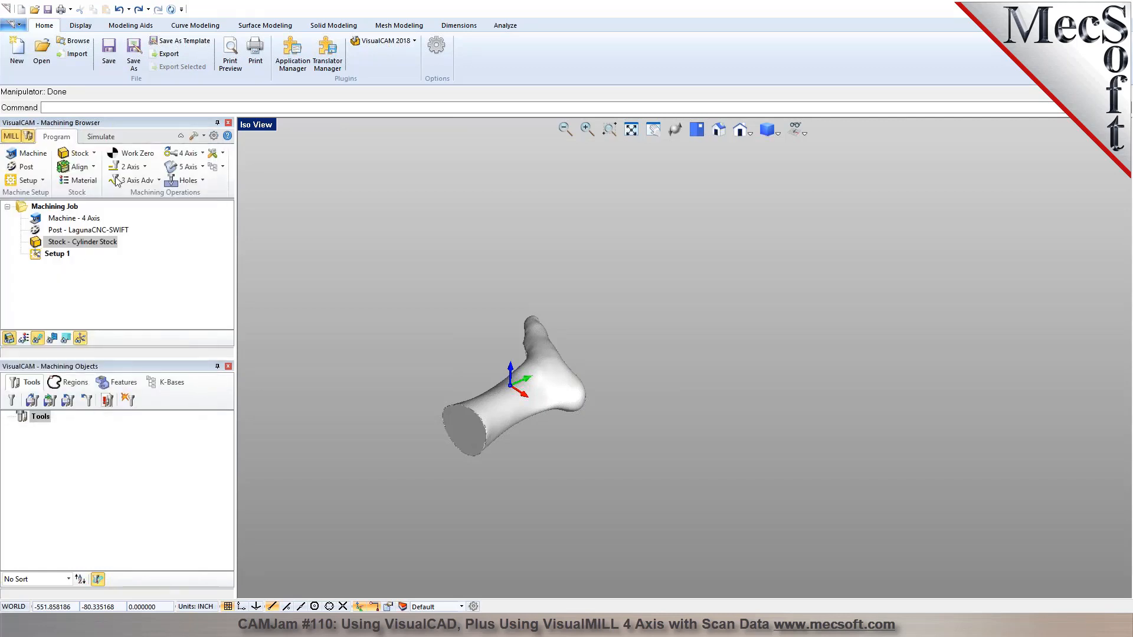
# Align the cylinder stock to the part with Center for the Z alignment.
pyautogui.click(94, 166)
pyautogui.click(86, 199)
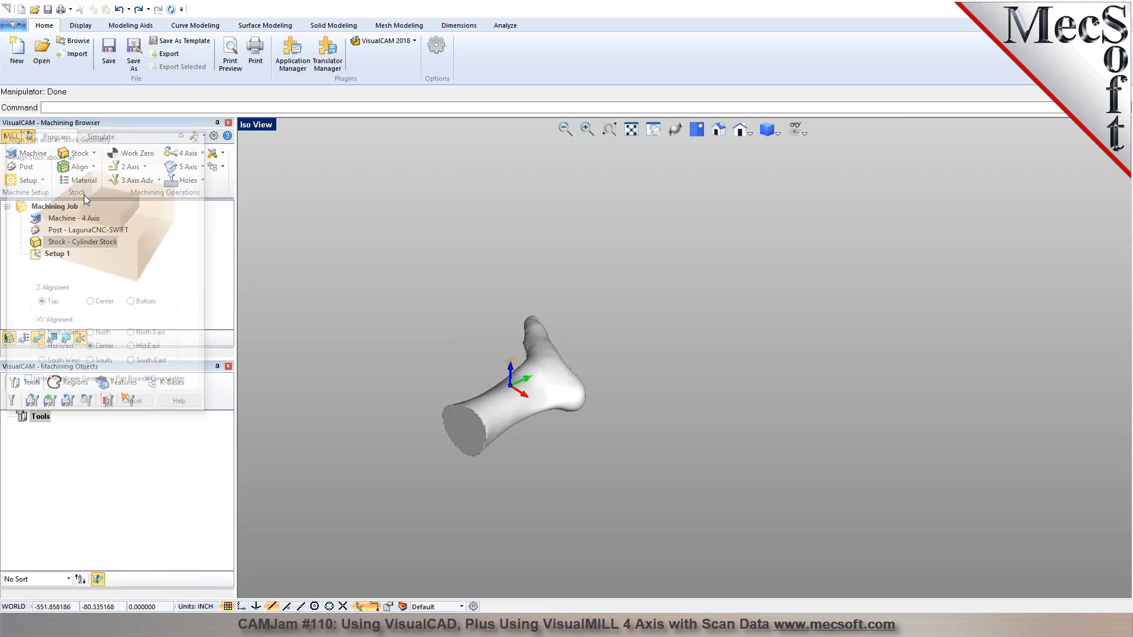
pyautogui.click(96, 306)
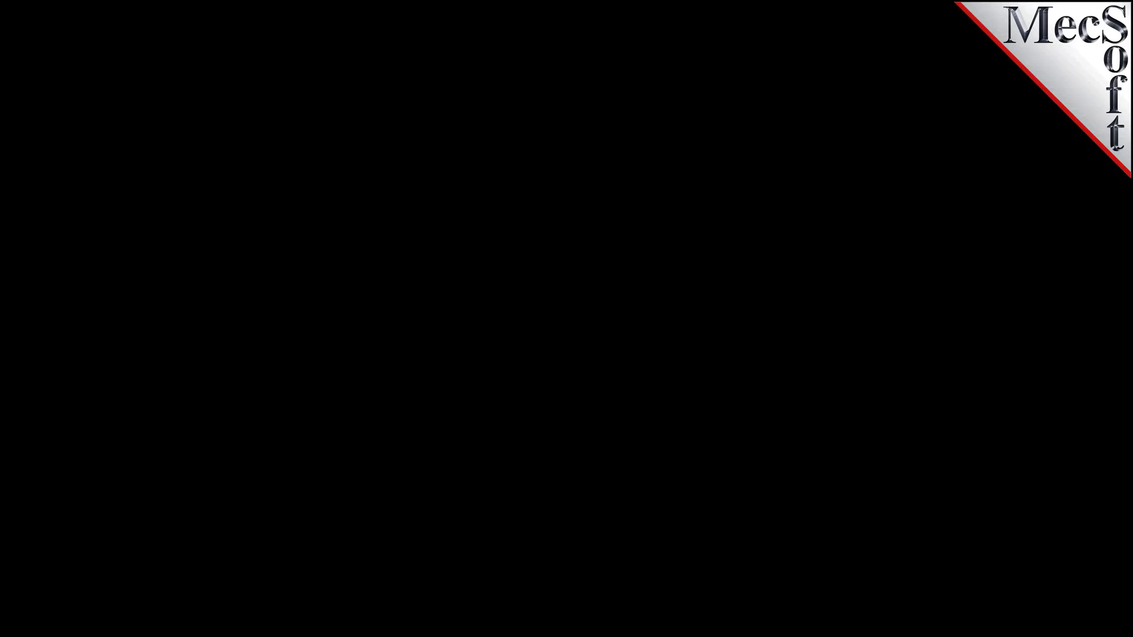